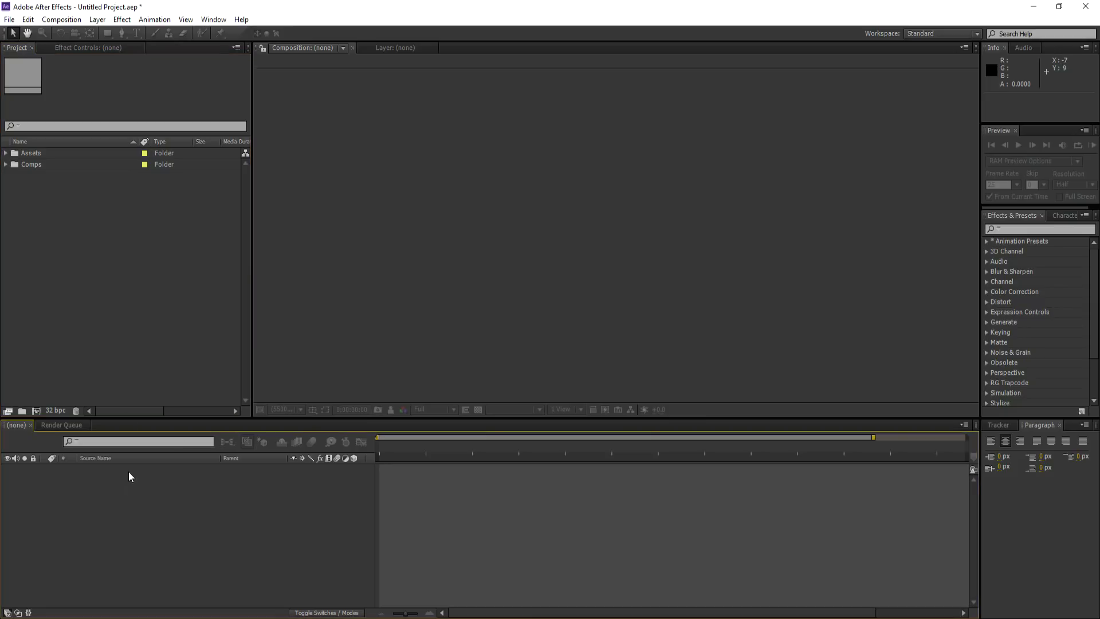
# Create a new composition named Particles Comp with the HDTV 1080 25 preset
pyautogui.click(61, 19)
pyautogui.click(80, 32)
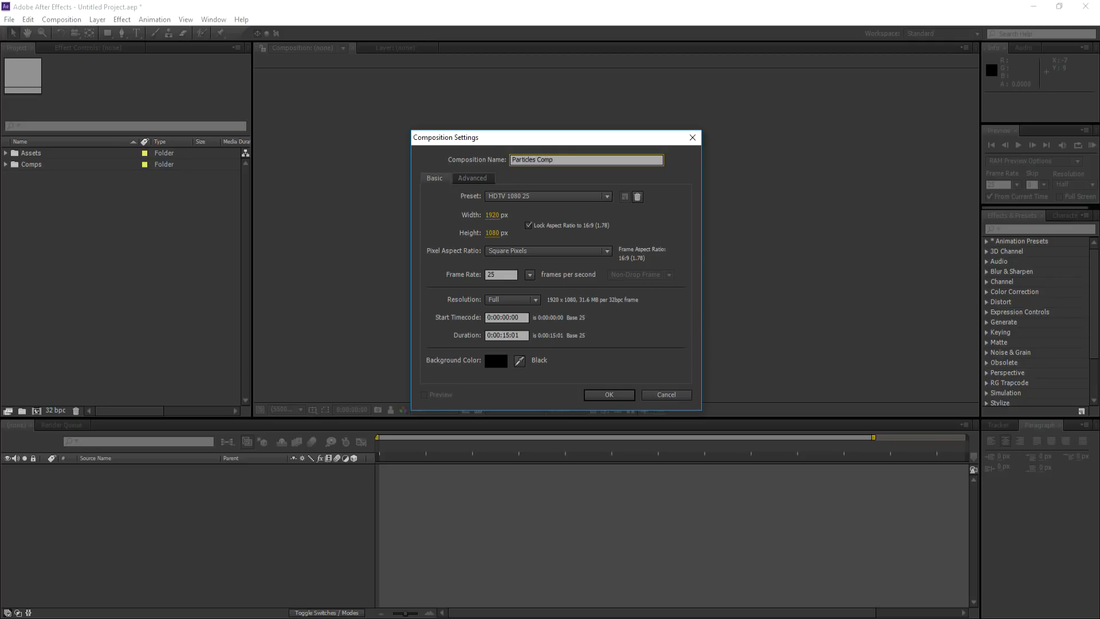
pyautogui.click(590, 197)
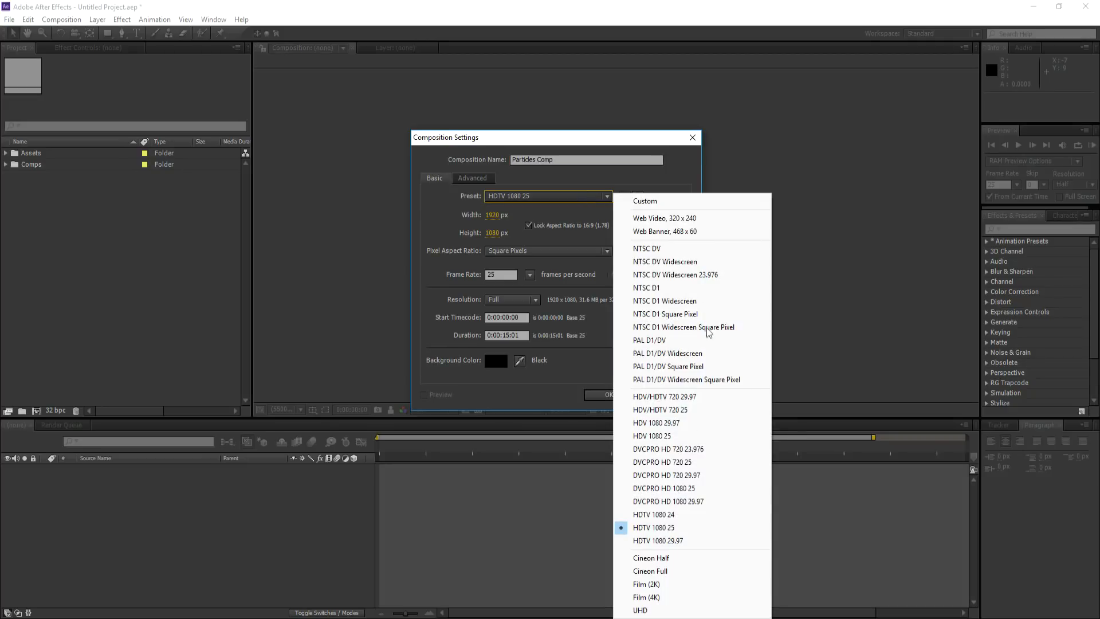
pyautogui.click(664, 526)
pyautogui.click(607, 395)
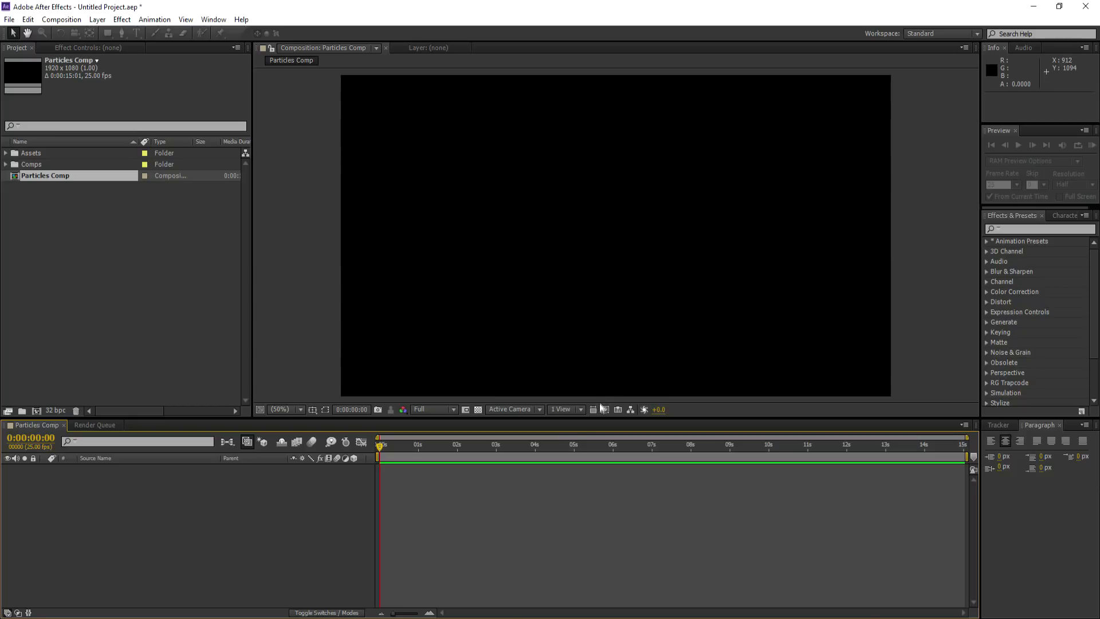
# Add a two-node camera named Camera 1 with the 35mm preset
pyautogui.rightClick(107, 491)
pyautogui.moveTo(146, 367)
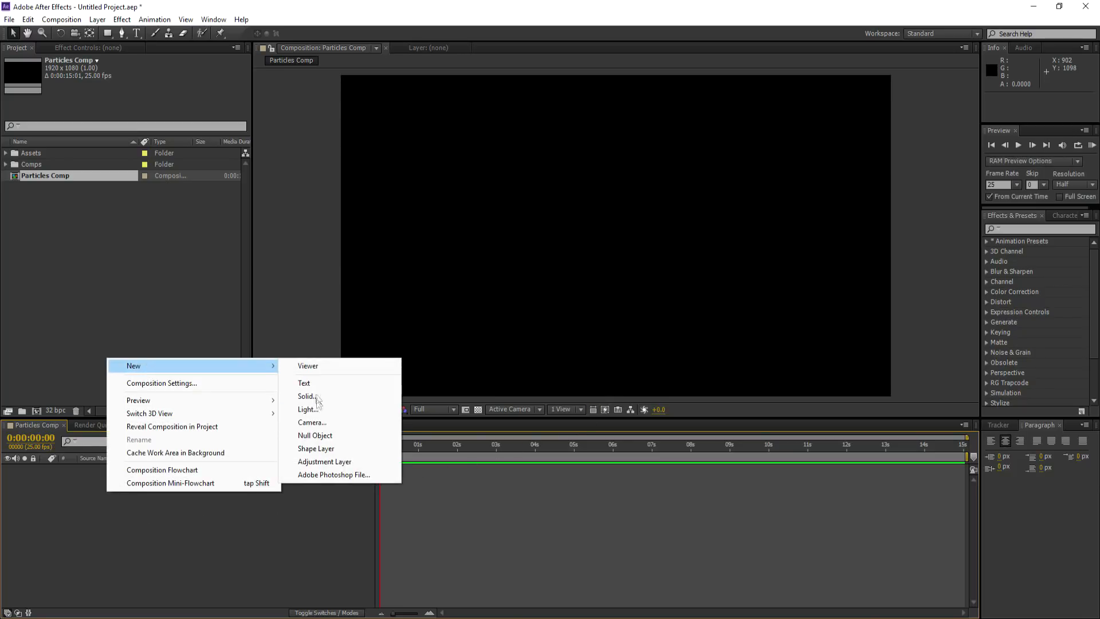
pyautogui.click(312, 422)
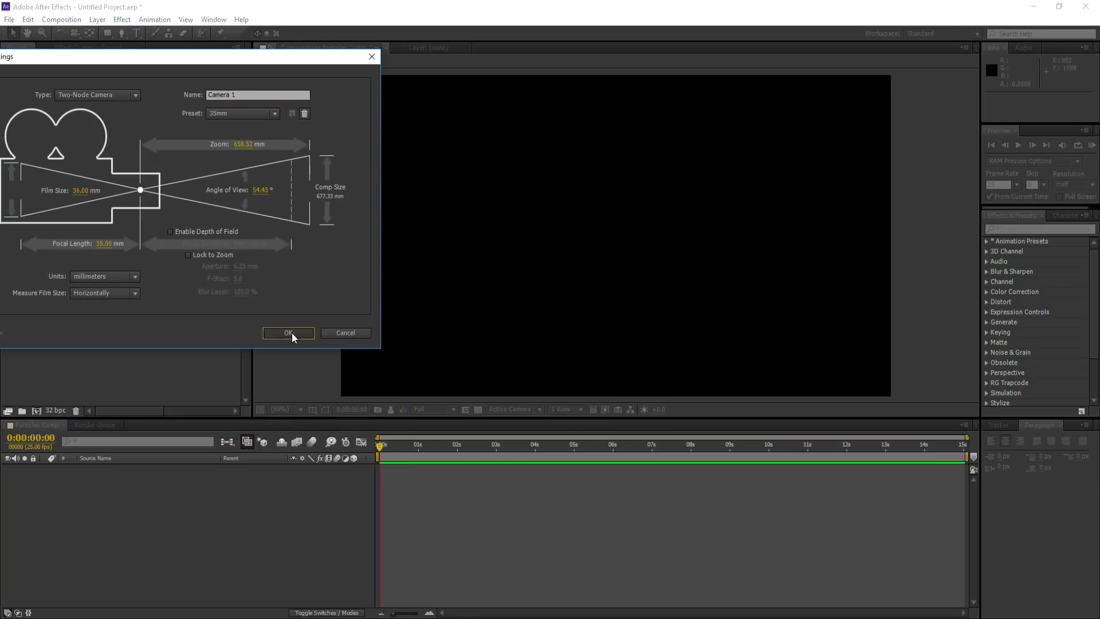
pyautogui.click(292, 332)
# Add a null object and rename it Emission Locator
pyautogui.rightClick(105, 491)
pyautogui.moveTo(128, 493)
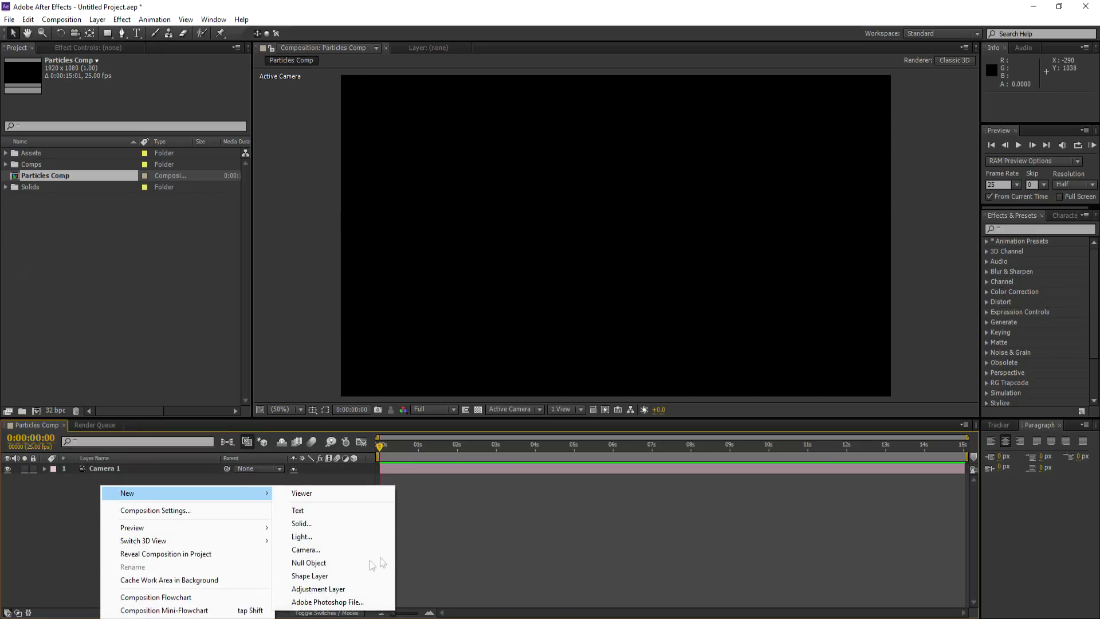
pyautogui.click(338, 563)
pyautogui.press('Return')
pyautogui.write('Emission Locator')
pyautogui.press('Return')
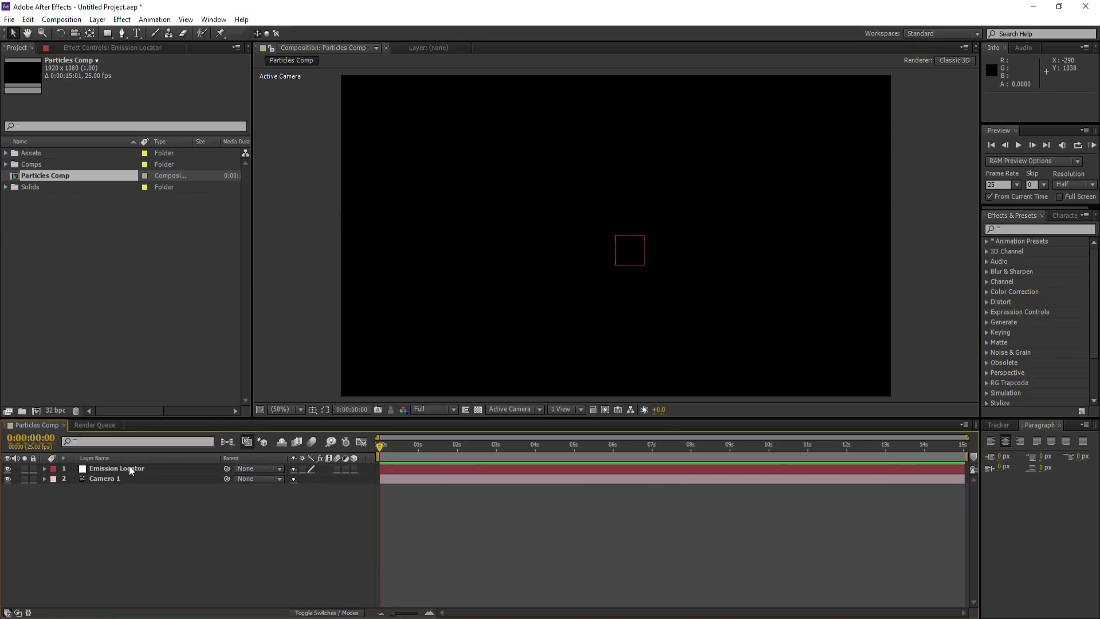
# Place Emission Locator as a 3D layer at about -2025.5, 842.7, 5199.3 and keyframe its Position at 0:00:00:00
pyautogui.click(129, 468)
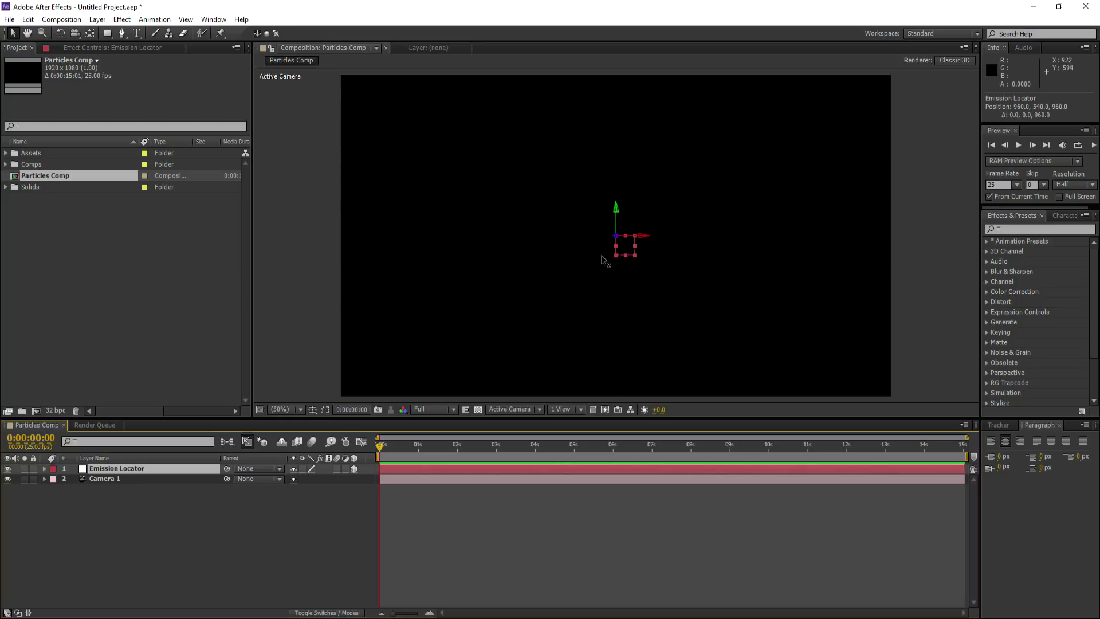
pyautogui.moveTo(619, 217); pyautogui.dragTo(394, 265)
pyautogui.press('p')
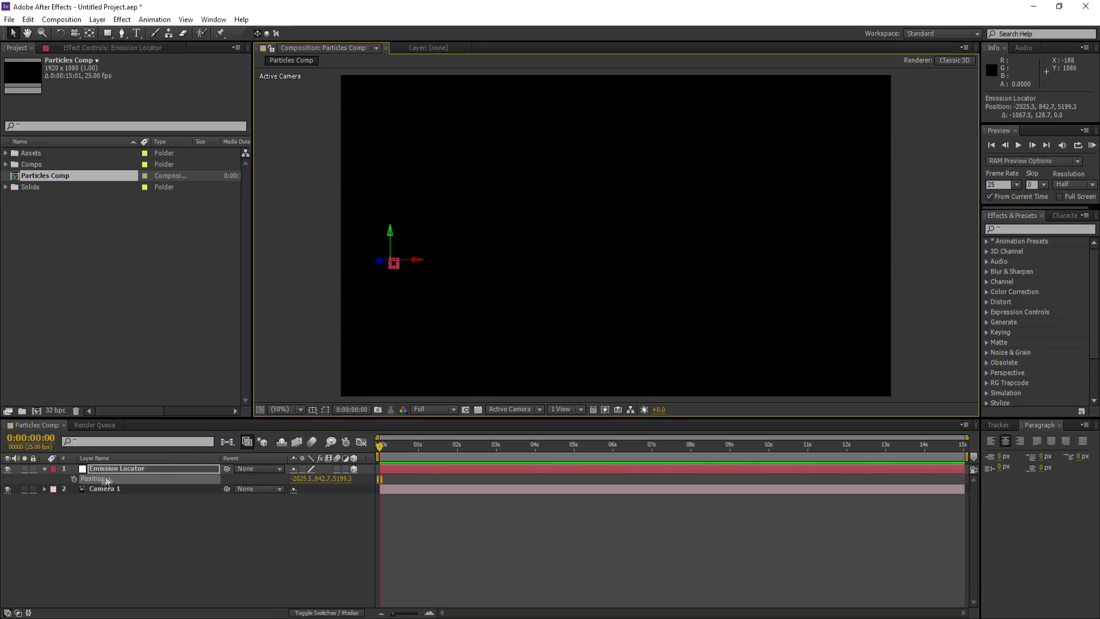
pyautogui.click(74, 479)
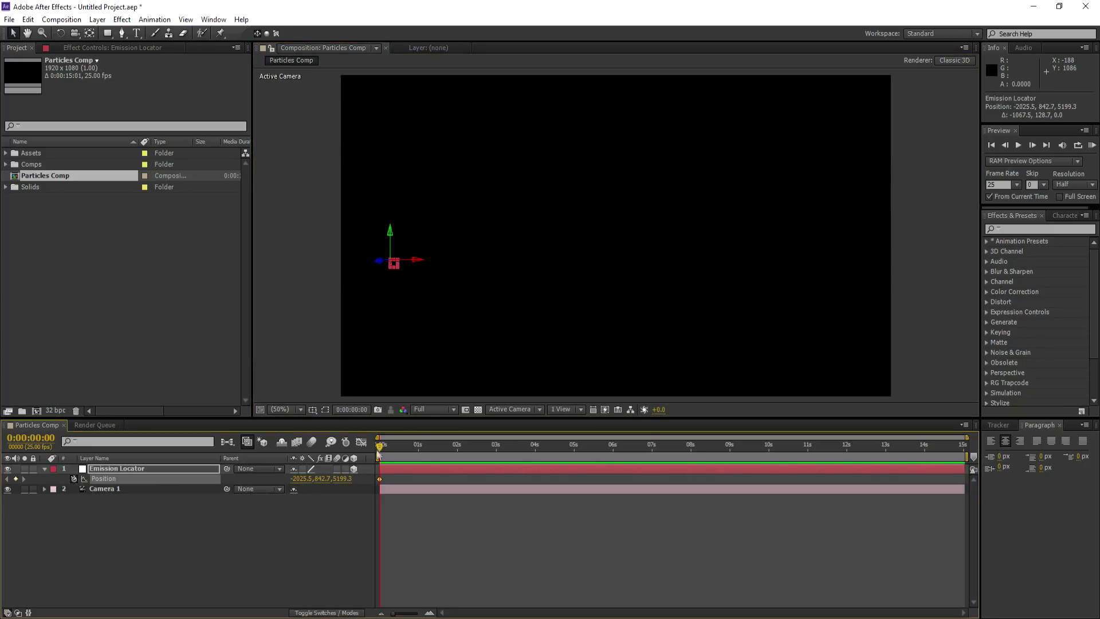
# Animate Emission Locator moving rightward past the frame's edge, with the end Position keyframe at about 3.5 seconds
pyautogui.moveTo(417, 260); pyautogui.dragTo(571, 263)
pyautogui.moveTo(530, 265); pyautogui.dragTo(736, 281)
pyautogui.moveTo(723, 278); pyautogui.dragTo(963, 351)
pyautogui.press('Home')
pyautogui.click(1020, 147)
pyautogui.moveTo(535, 479); pyautogui.dragTo(515, 479)
# Add a middle Position keyframe at about 0.9 seconds and lower the starting position to -2086.0, 1175.8, 5199.3
pyautogui.moveTo(516, 445); pyautogui.dragTo(413, 446)
pyautogui.click(16, 479)
pyautogui.press('Home')
pyautogui.moveTo(393, 264); pyautogui.dragTo(387, 290)
pyautogui.moveTo(381, 445); pyautogui.dragTo(465, 447)
pyautogui.press('Home')
# Apply easing to all three Position keyframes of Emission Locator
pyautogui.moveTo(531, 480); pyautogui.dragTo(359, 494)
pyautogui.rightClick(381, 480)
pyautogui.moveTo(447, 471)
pyautogui.click(541, 497)
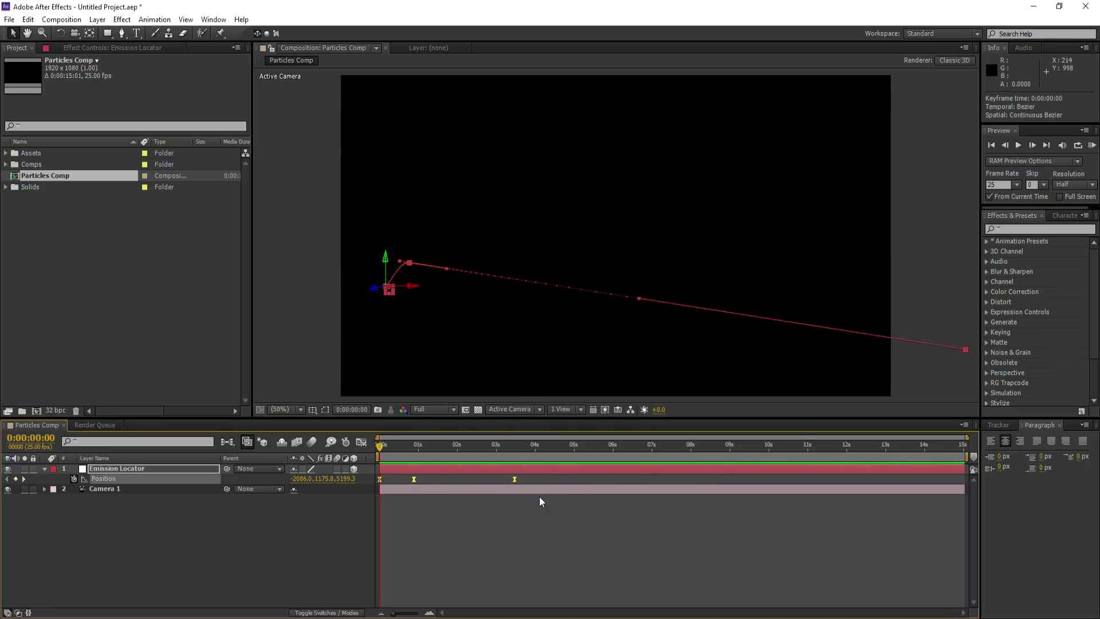
# Show the Position curves in the Graph Editor, separate their dimensions and fit them to the view
pyautogui.click(359, 443)
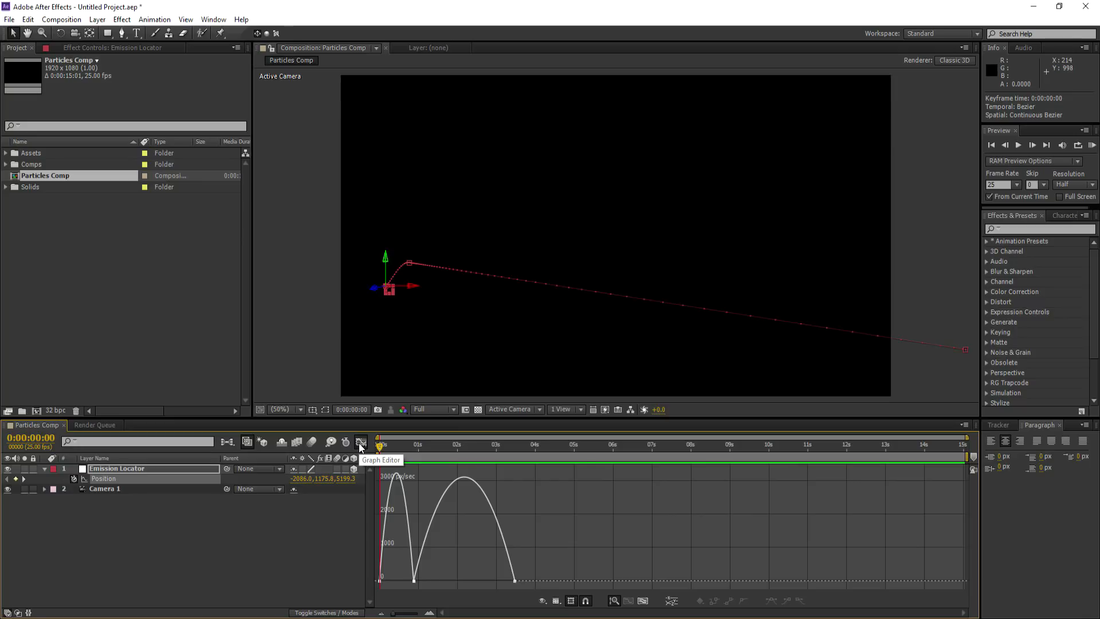
pyautogui.click(673, 601)
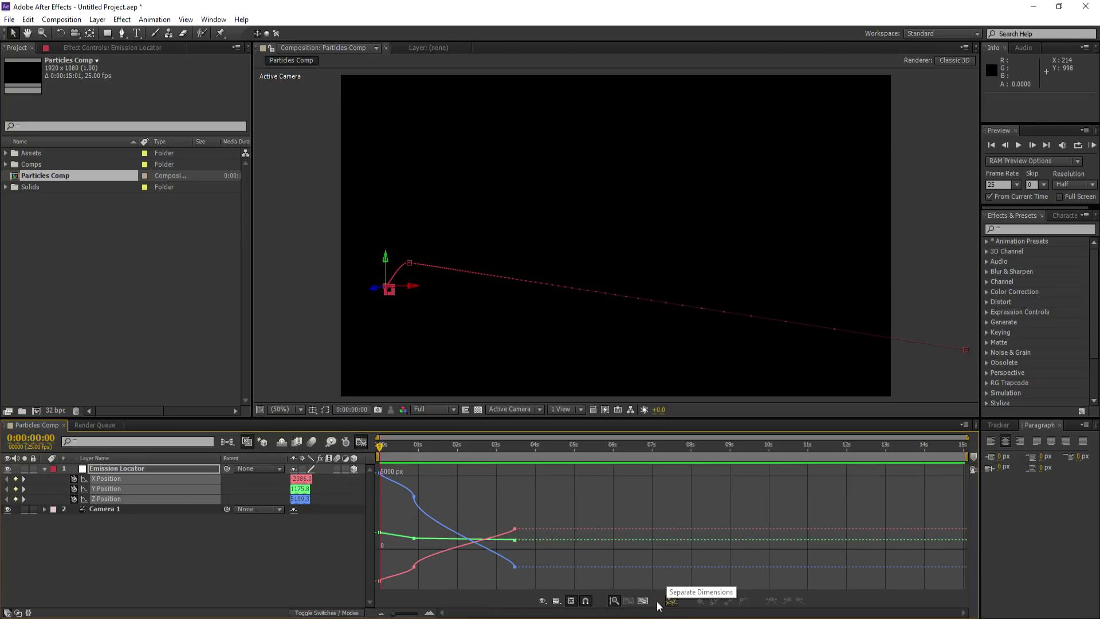
pyautogui.click(643, 602)
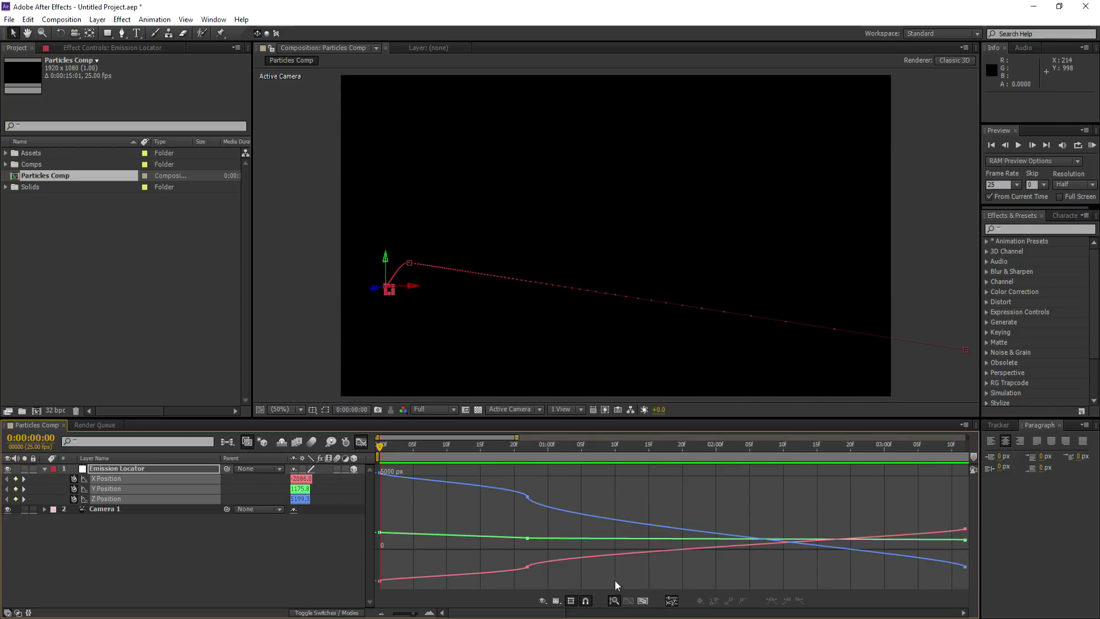
# Straighten the Z Position curve by adjusting the handles at its middle and last keyframes
pyautogui.click(400, 478)
pyautogui.moveTo(525, 487); pyautogui.dragTo(551, 500)
pyautogui.moveTo(963, 556); pyautogui.dragTo(902, 556)
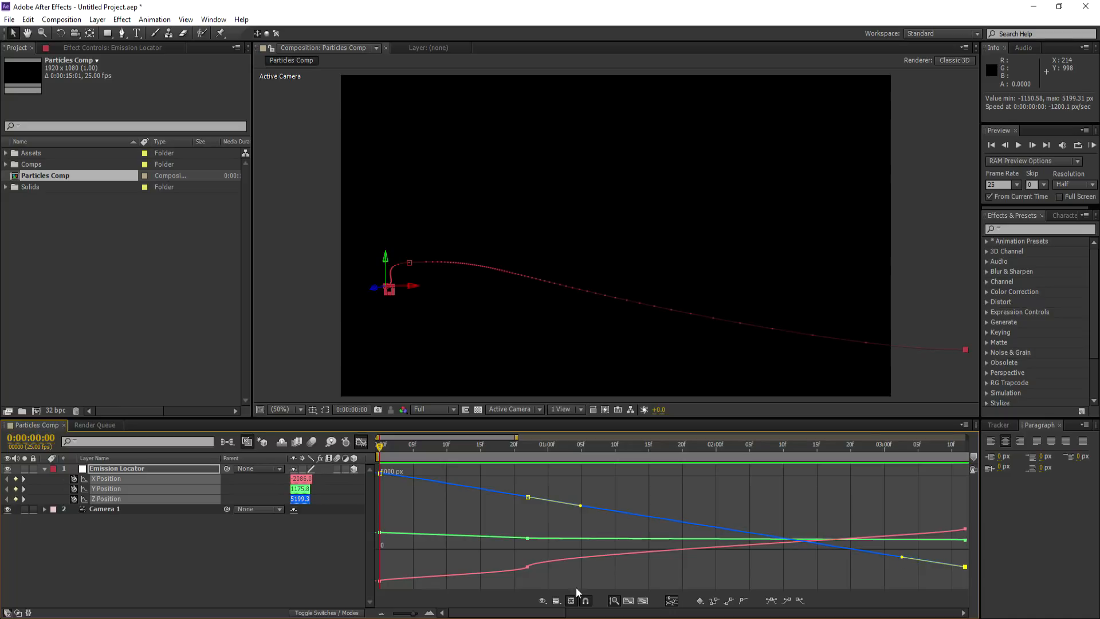
# Reshape the Y Position curve by lengthening the handles at its middle and last keyframes
pyautogui.click(527, 538)
pyautogui.moveTo(565, 539)
pyautogui.mouseDown()
pyautogui.moveTo(573, 528)
pyautogui.moveTo(584, 536)
pyautogui.mouseUp()
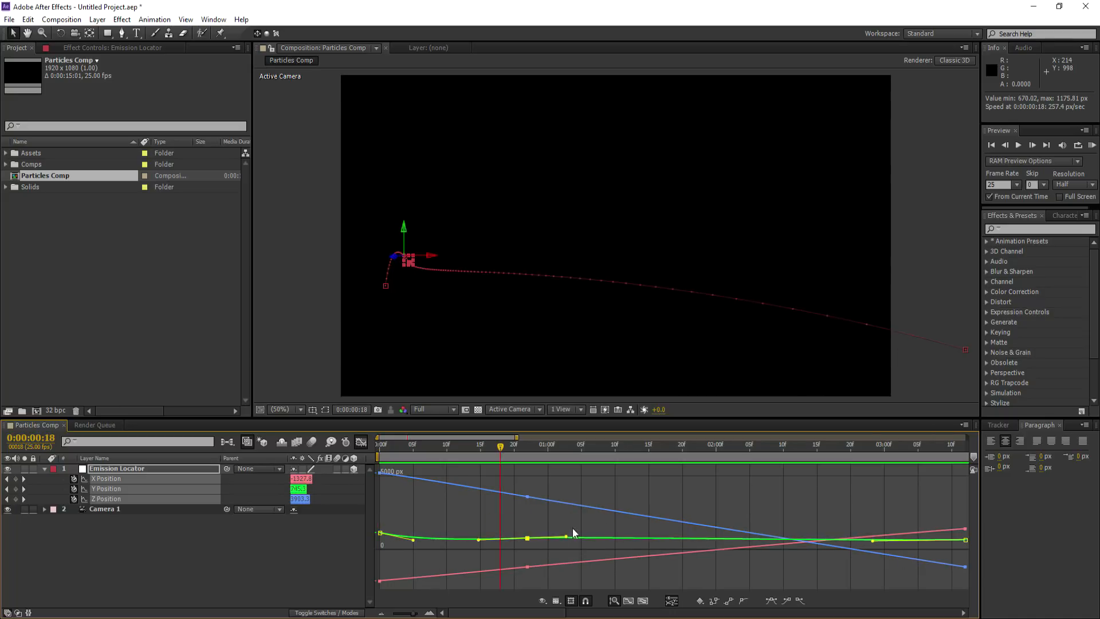
pyautogui.moveTo(873, 540); pyautogui.dragTo(858, 541)
pyautogui.moveTo(586, 536); pyautogui.dragTo(656, 535)
# Preview Emission Locator's reshaped motion and leave the Graph Editor
pyautogui.press('space')
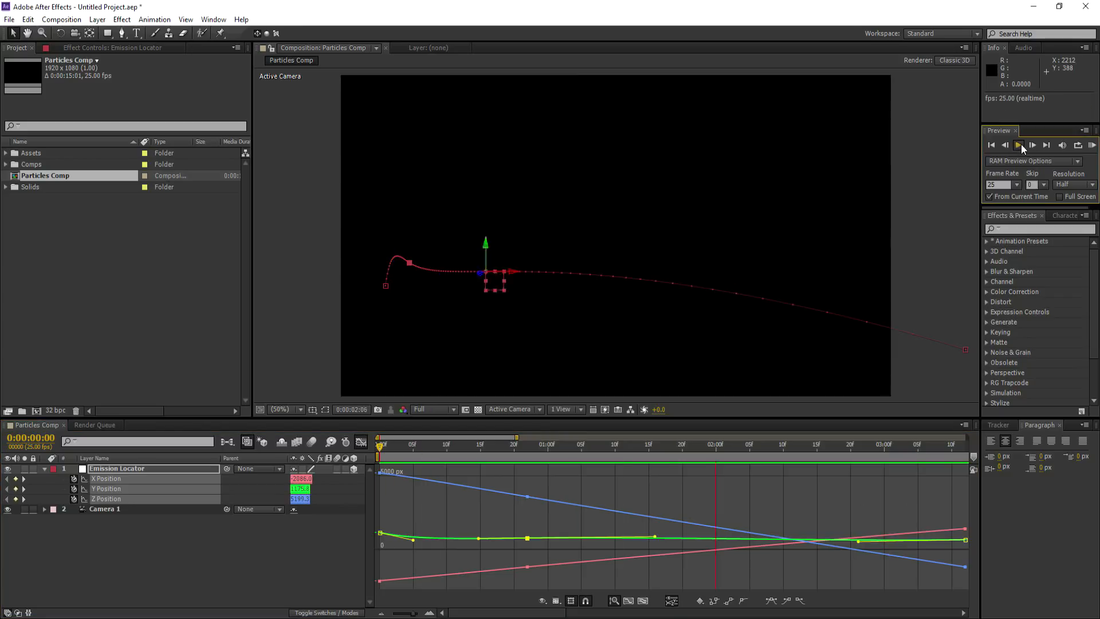
pyautogui.click(1023, 148)
pyautogui.moveTo(517, 437); pyautogui.dragTo(735, 437)
pyautogui.click(381, 447)
pyautogui.click(361, 441)
# Add a light named Motion Path 1, choosing its light type and intensity
pyautogui.rightClick(100, 538)
pyautogui.moveTo(251, 420)
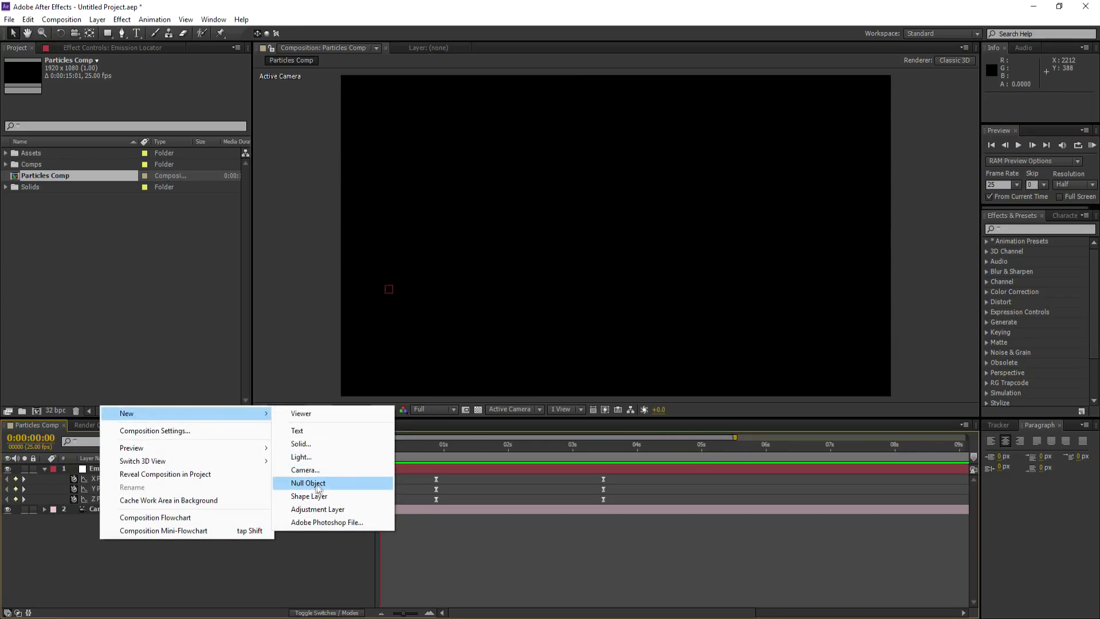
pyautogui.click(302, 458)
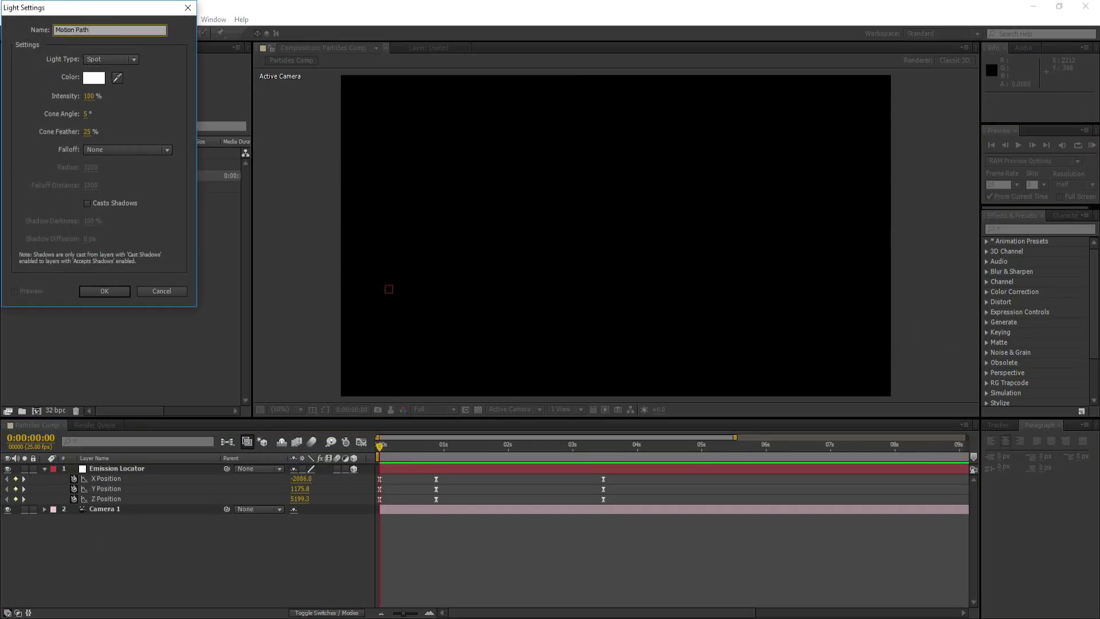
pyautogui.click(111, 59)
pyautogui.click(97, 97)
pyautogui.click(107, 291)
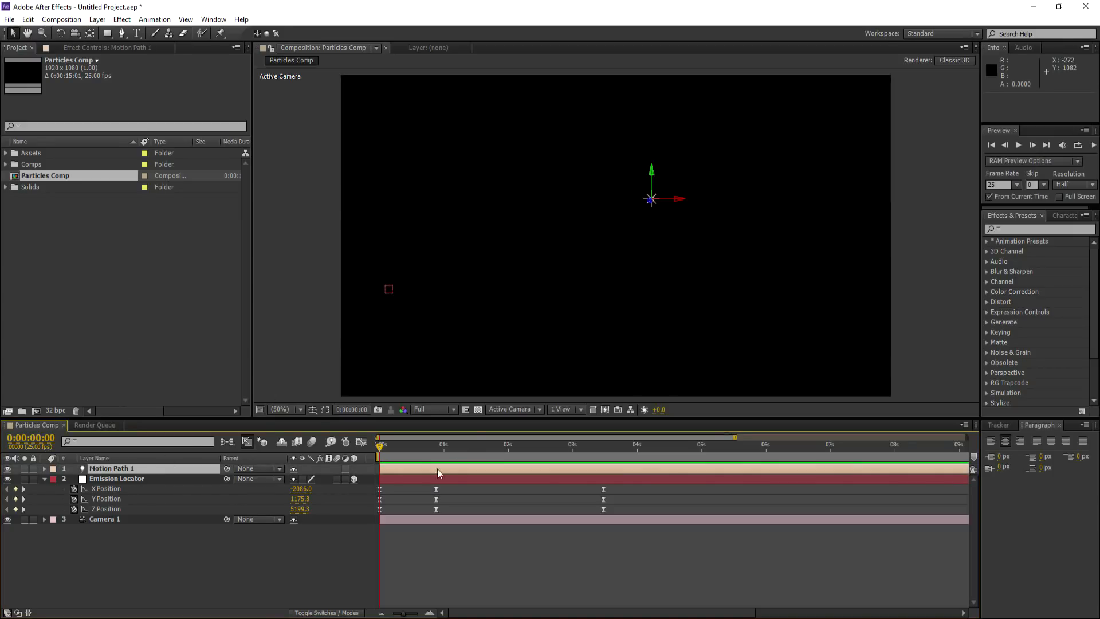
# Using the Top view, move the Motion Path 1 light beside Emission Locator, at about -1900.5, 1204.0, 5202.8
pyautogui.click(513, 412)
pyautogui.click(511, 486)
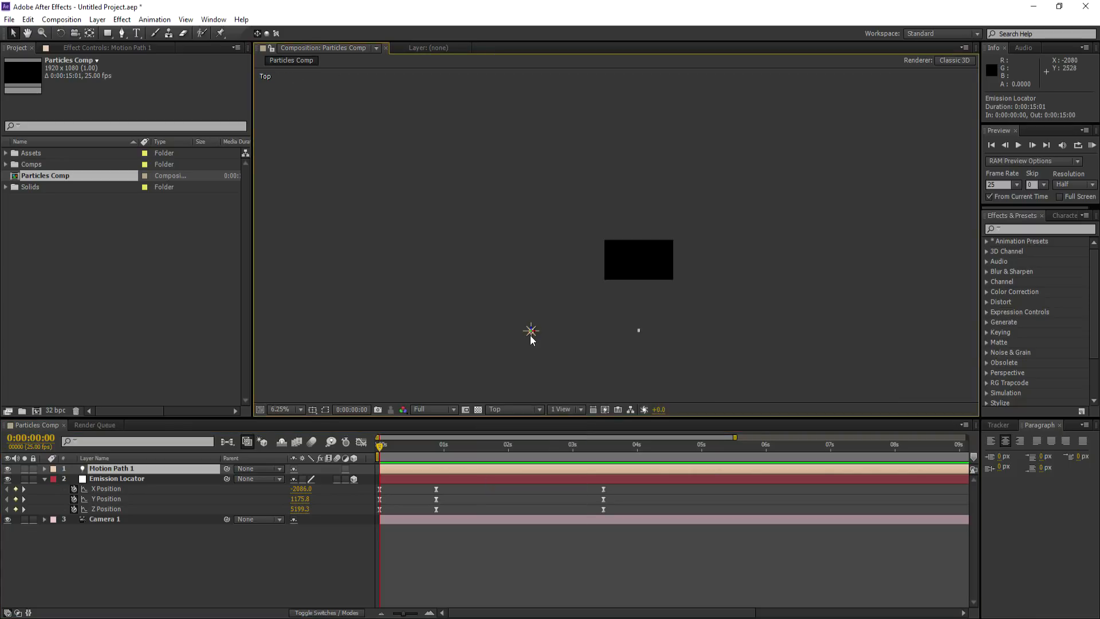
pyautogui.moveTo(531, 323); pyautogui.dragTo(562, 202)
pyautogui.scroll(1, 561, 201)
pyautogui.moveTo(524, 168); pyautogui.dragTo(646, 278)
pyautogui.scroll(1, 646, 278)
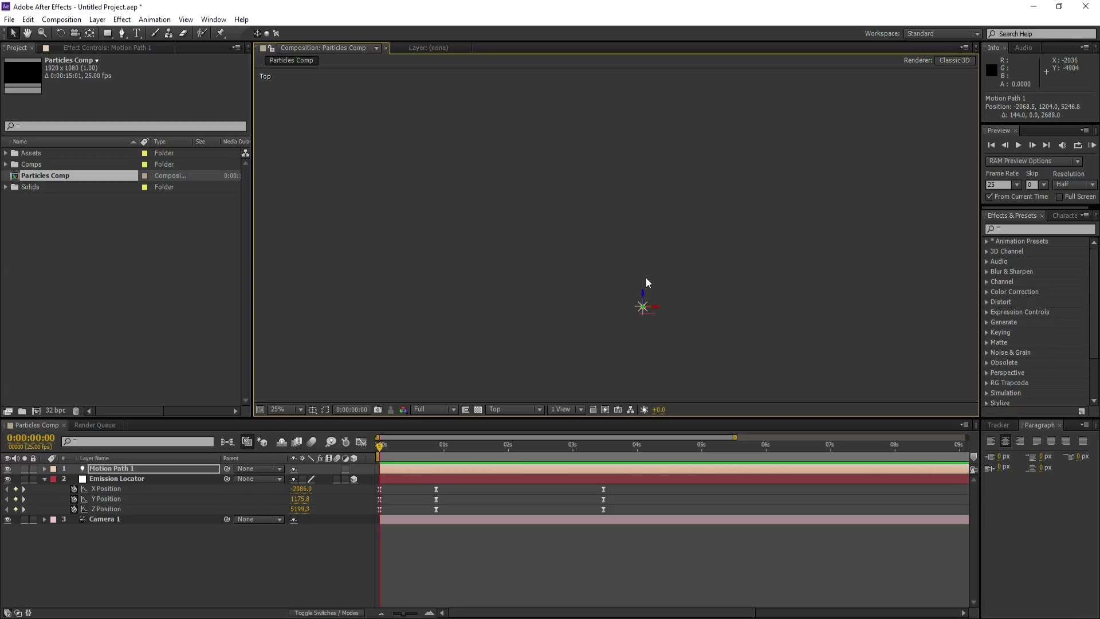
pyautogui.moveTo(500, 237); pyautogui.dragTo(638, 276)
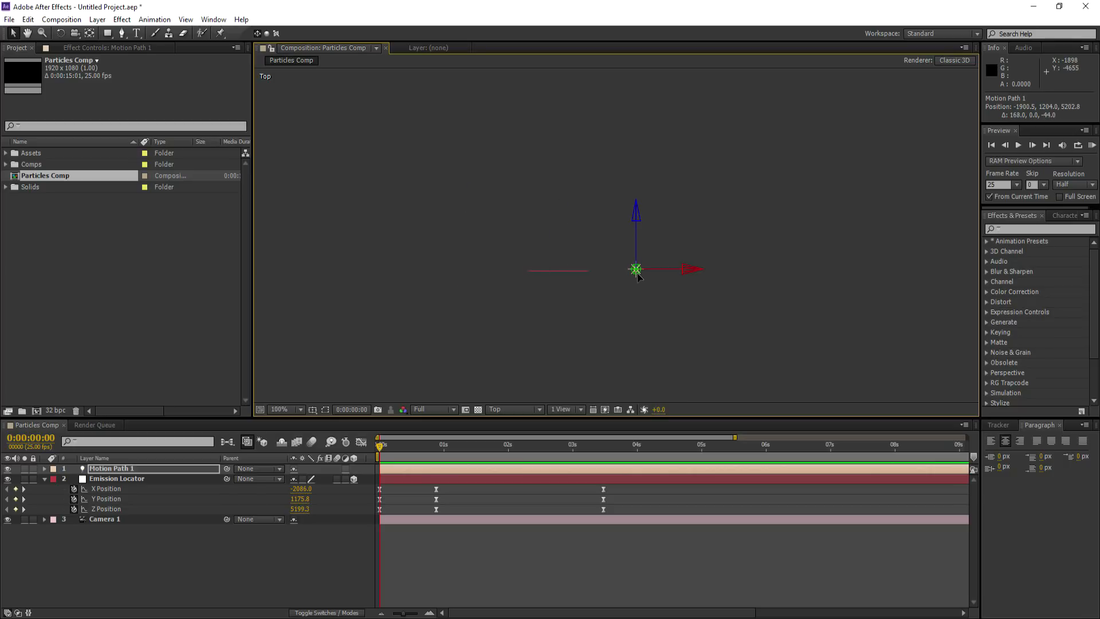
pyautogui.press('F12')
# Parent the Motion Path 1 light to Emission Locator
pyautogui.click(250, 471)
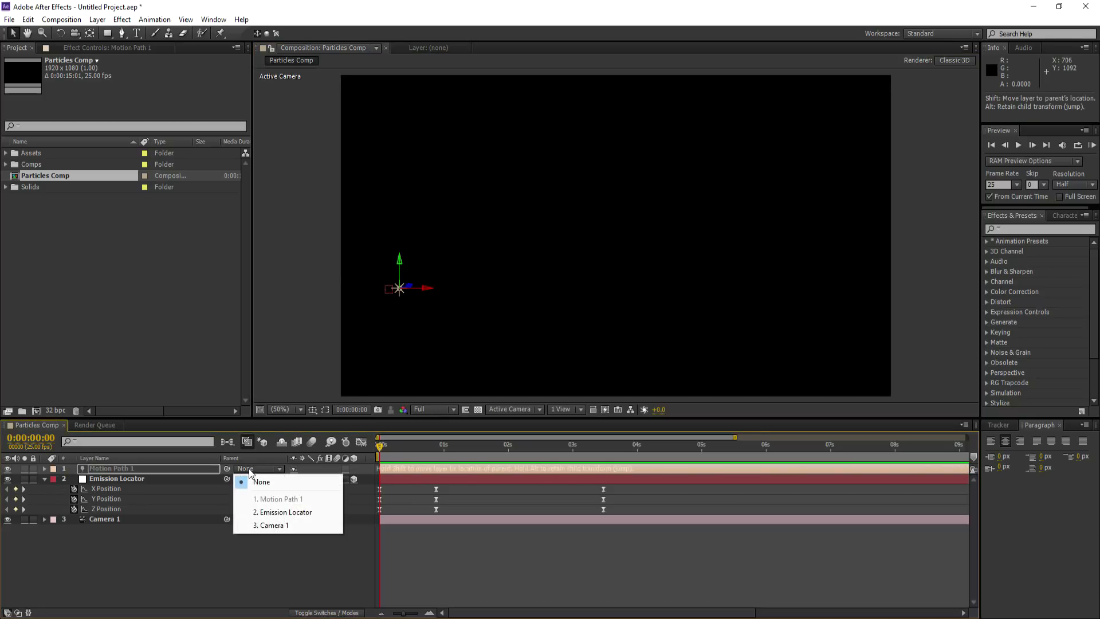
pyautogui.click(268, 512)
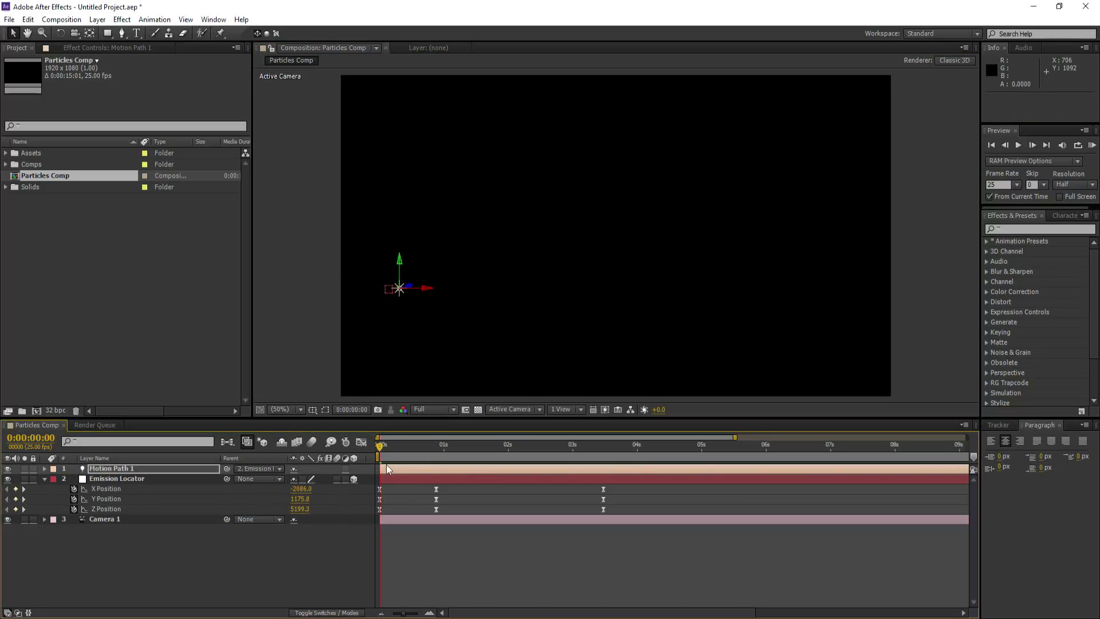
pyautogui.moveTo(380, 449); pyautogui.dragTo(388, 473)
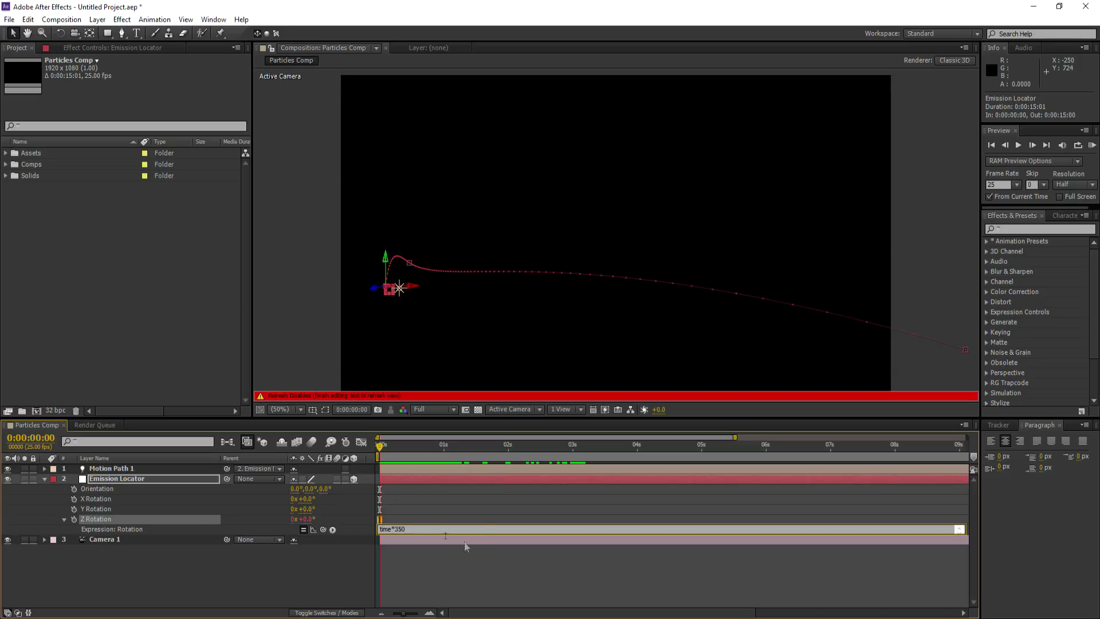
# Apply the expression time*350 to Emission Locator's Z Rotation
pyautogui.click(465, 518)
pyautogui.scroll(1, 476, 241)
pyautogui.moveTo(433, 270); pyautogui.dragTo(786, 172)
pyautogui.scroll(1, 785, 171)
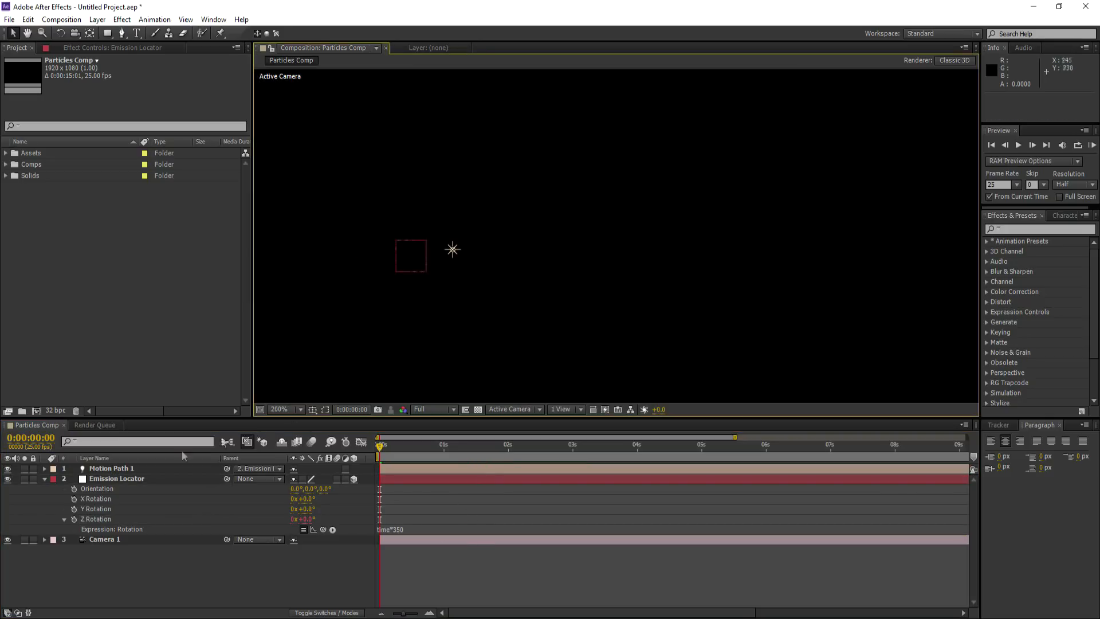
# Preview the Motion Path 1 light spiralling around Emission Locator's path
pyautogui.click(122, 479)
pyautogui.keyDown('shift'); pyautogui.click(120, 470); pyautogui.keyUp('shift')
pyautogui.moveTo(383, 451); pyautogui.dragTo(443, 471)
pyautogui.click(1021, 145)
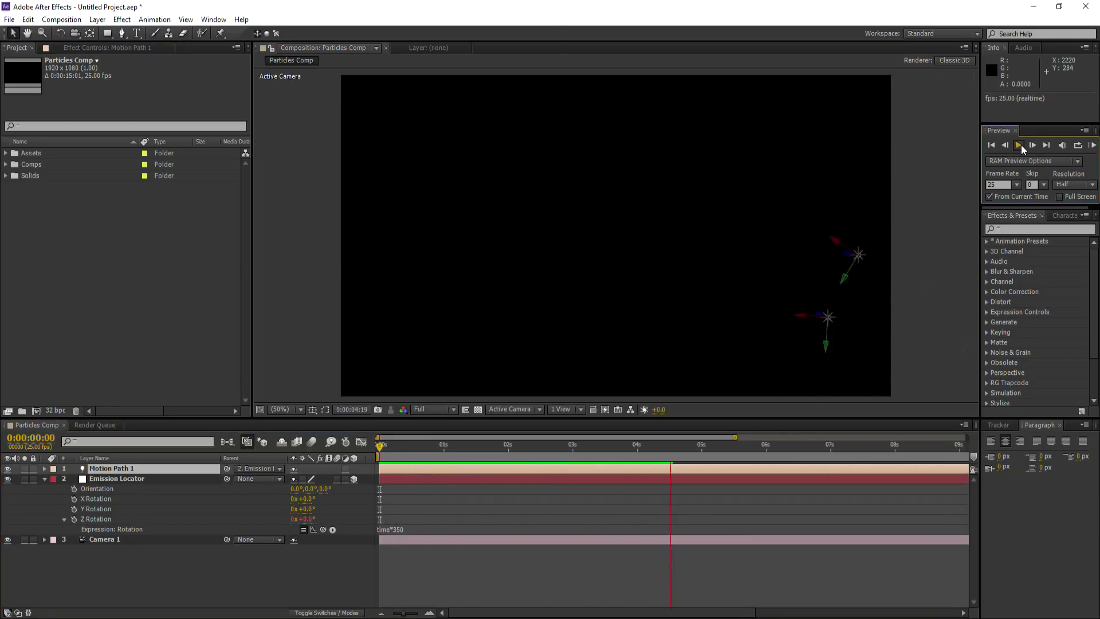
pyautogui.click(1021, 144)
# Move Emission Locator farther right beyond the frame at its last Position keyframe, about 3.5 seconds
pyautogui.click(127, 481)
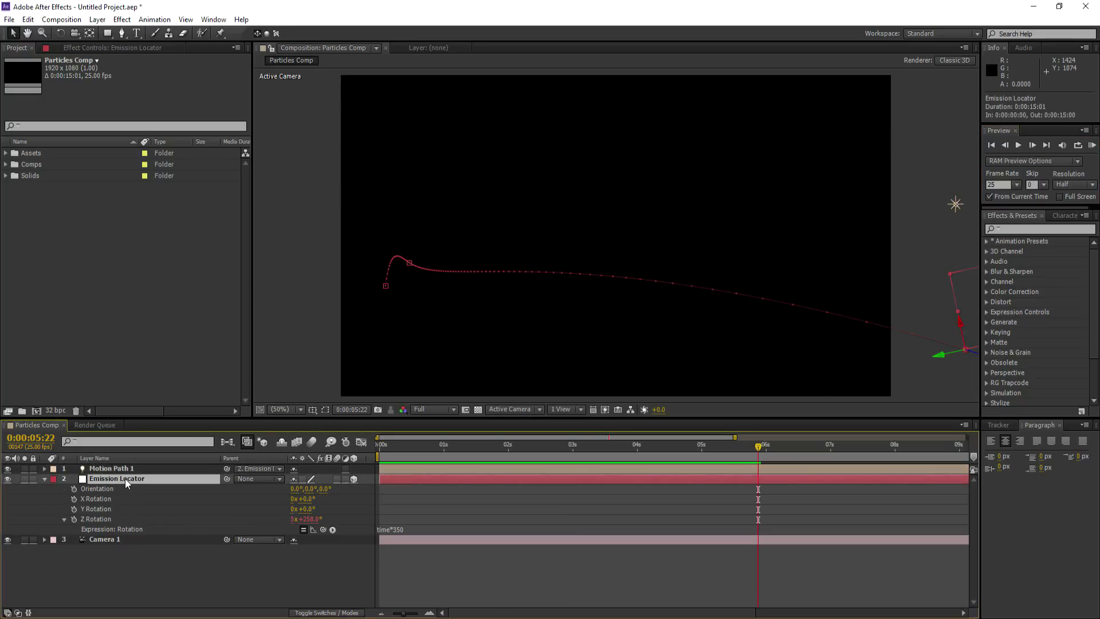
pyautogui.press('p')
pyautogui.click(604, 448)
pyautogui.scroll(-1, 831, 326)
pyautogui.moveTo(803, 298); pyautogui.dragTo(891, 314)
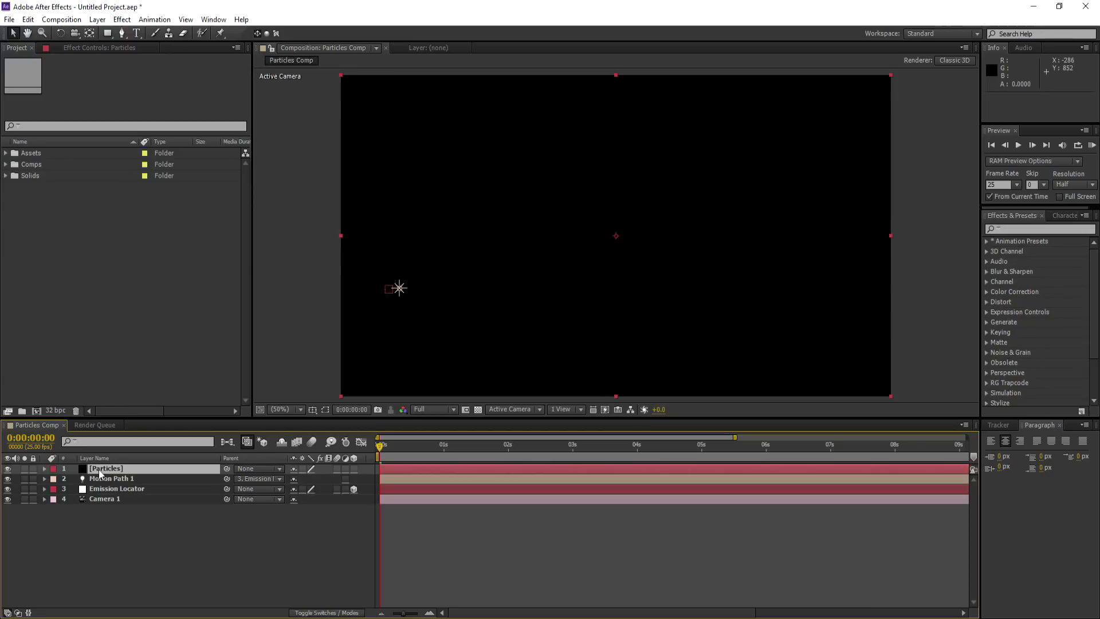
# Apply the RG Trapcode Particular effect to the Particles solid
pyautogui.rightClick(101, 469)
pyautogui.moveTo(172, 195)
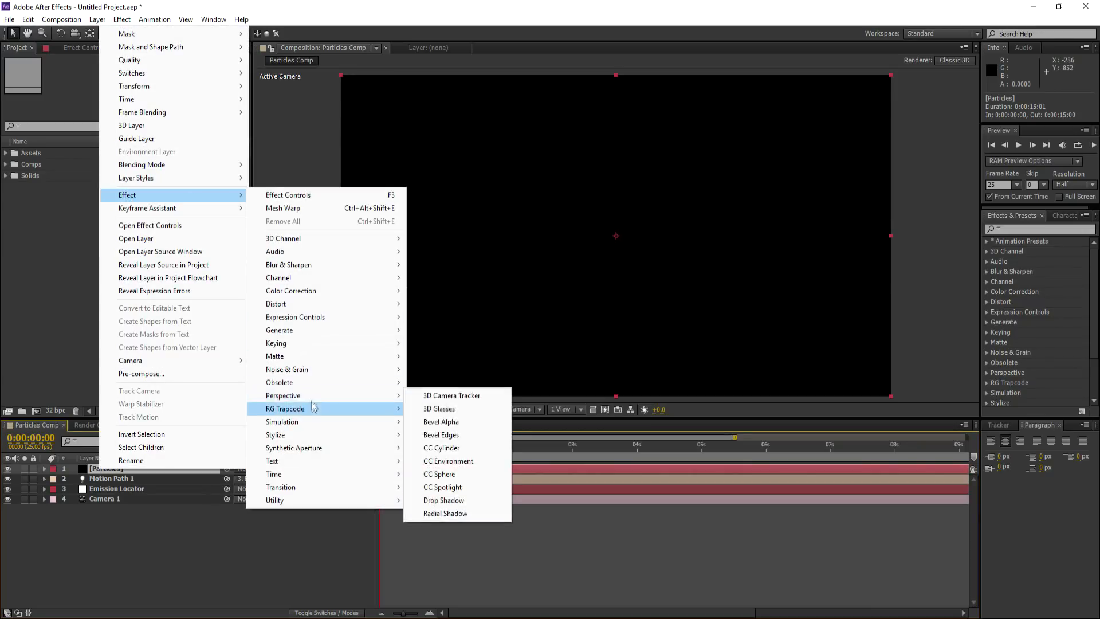
pyautogui.moveTo(304, 409)
pyautogui.click(438, 409)
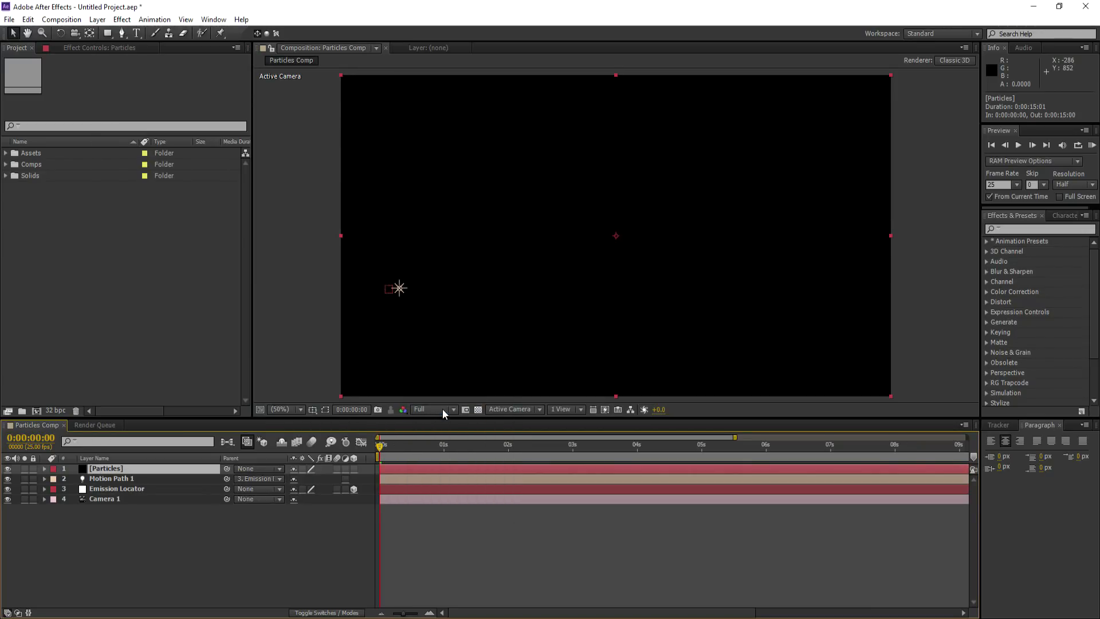
# In Particular's physics settings, choose the Air model and set Motion Path to 1
pyautogui.click(16, 177)
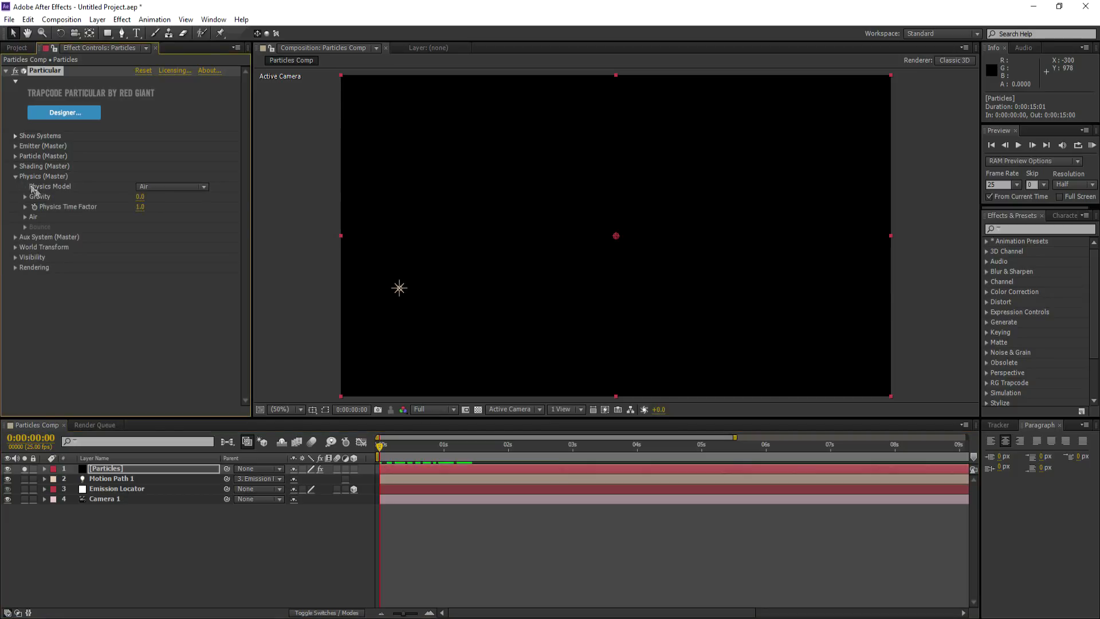
pyautogui.click(168, 187)
pyautogui.click(161, 201)
pyautogui.click(25, 216)
pyautogui.click(171, 226)
pyautogui.click(151, 254)
# Copy Emission Locator's first-frame X and Y Position values, -2086.0 and 1175.8, into Particular's emitter Position
pyautogui.click(101, 490)
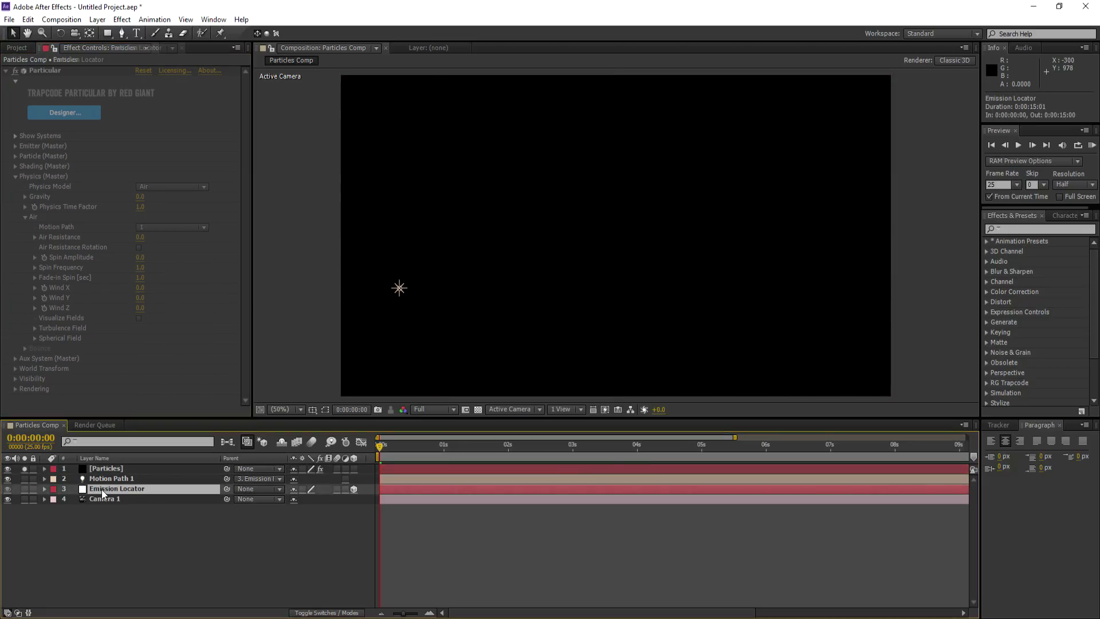
pyautogui.press('u')
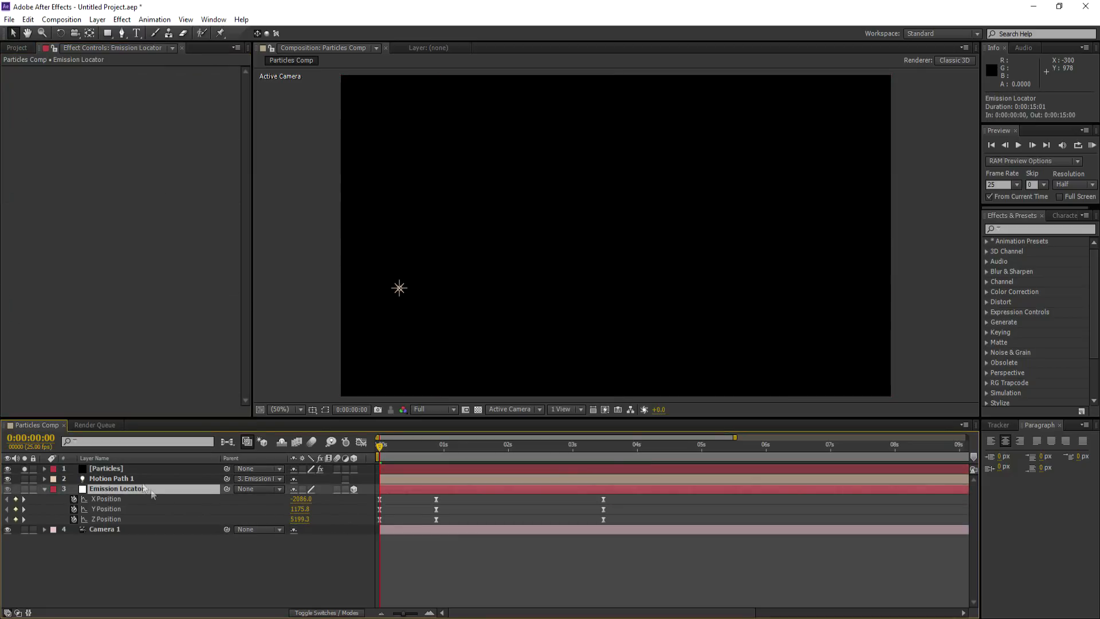
pyautogui.click(112, 469)
pyautogui.click(15, 147)
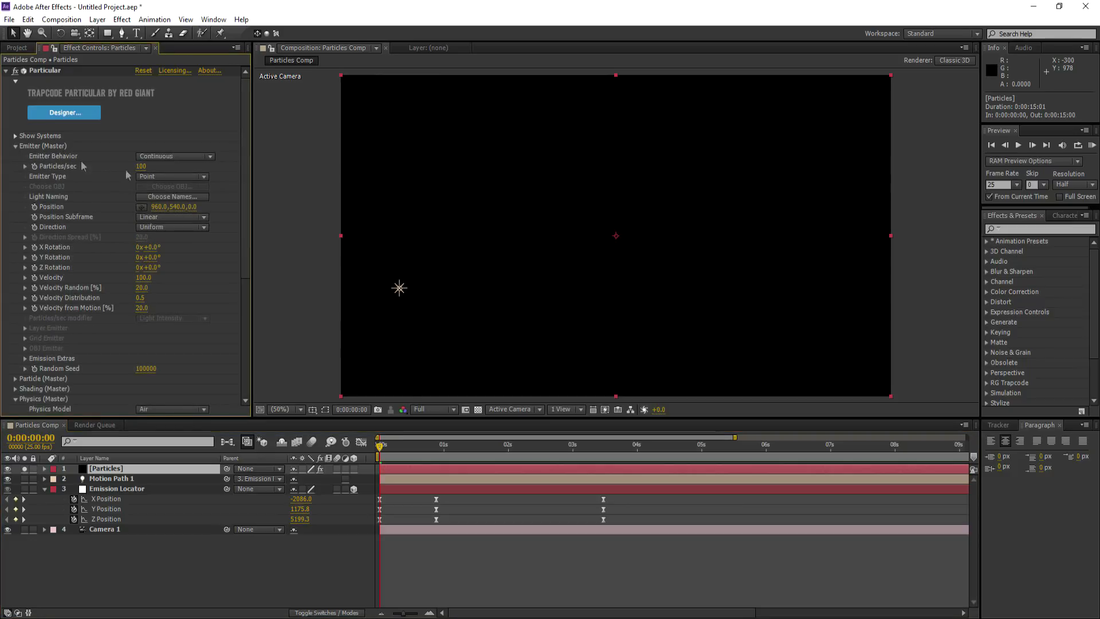
pyautogui.click(301, 500)
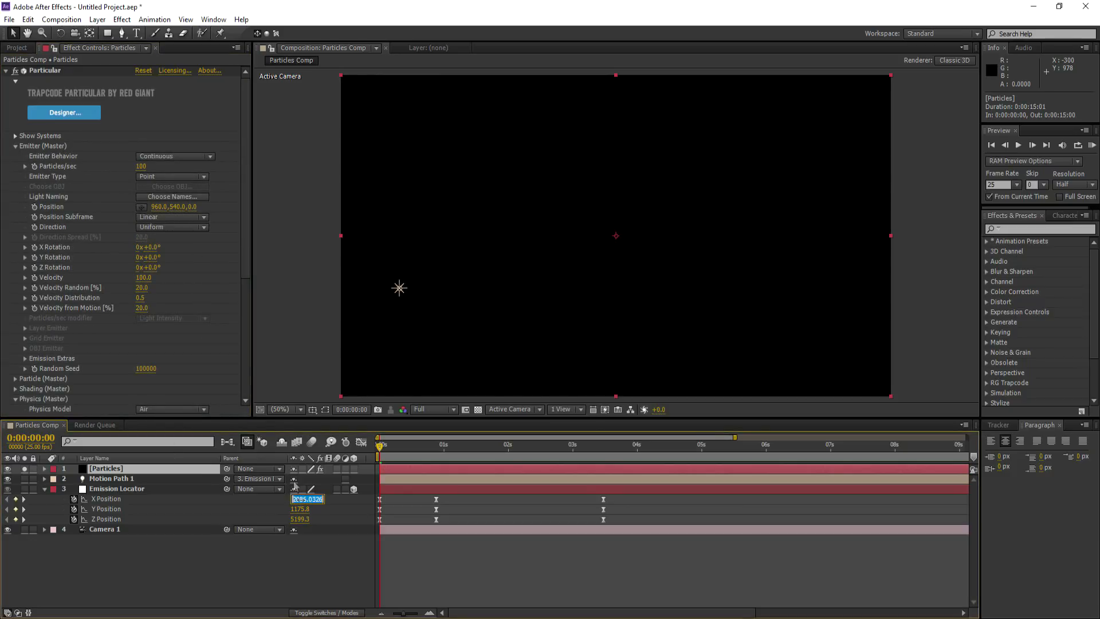
pyautogui.click(159, 208)
pyautogui.hotkey('ctrl', 'v')
pyautogui.click(301, 510)
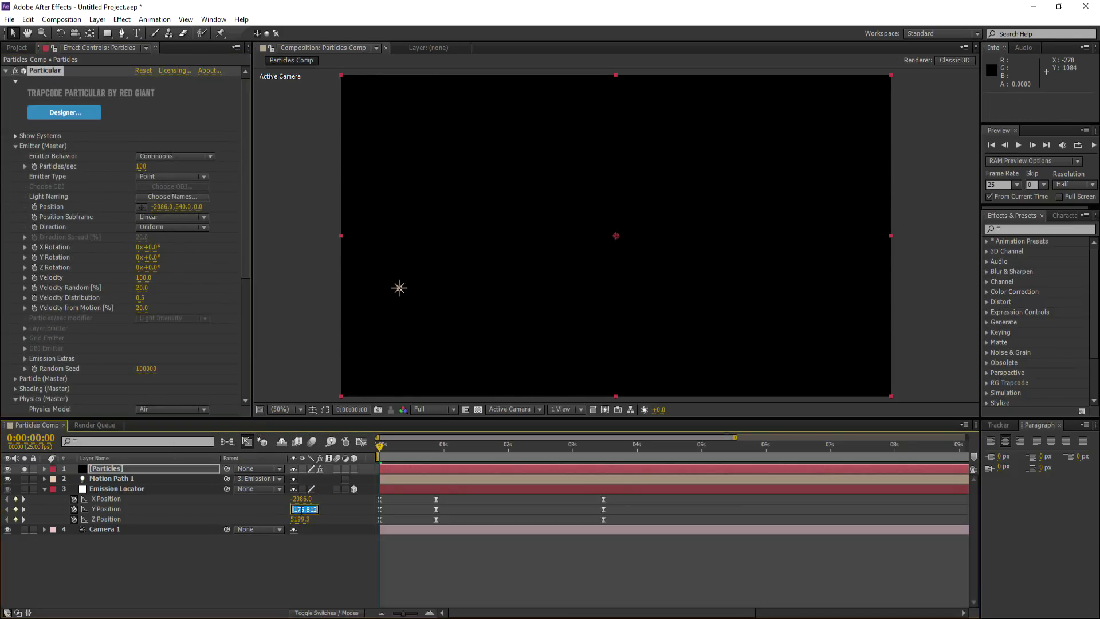
pyautogui.click(179, 208)
pyautogui.hotkey('ctrl', 'v')
# Copy Emission Locator's first-frame Z Position, 5199.3, into the Z value of Particular's emitter Position
pyautogui.click(300, 519)
pyautogui.rightClick(299, 520)
pyautogui.click(325, 394)
pyautogui.click(202, 207)
pyautogui.rightClick(202, 207)
pyautogui.click(216, 257)
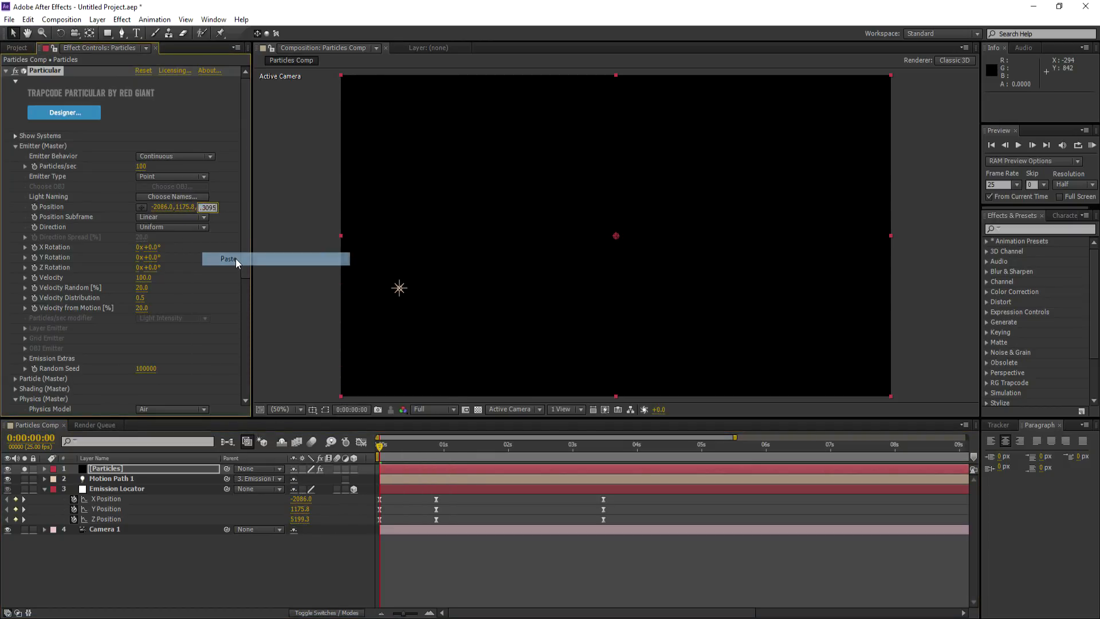
# Set the emitter Velocity to 25 and preview the particle spiral from the first frame
pyautogui.click(247, 566)
pyautogui.press('space')
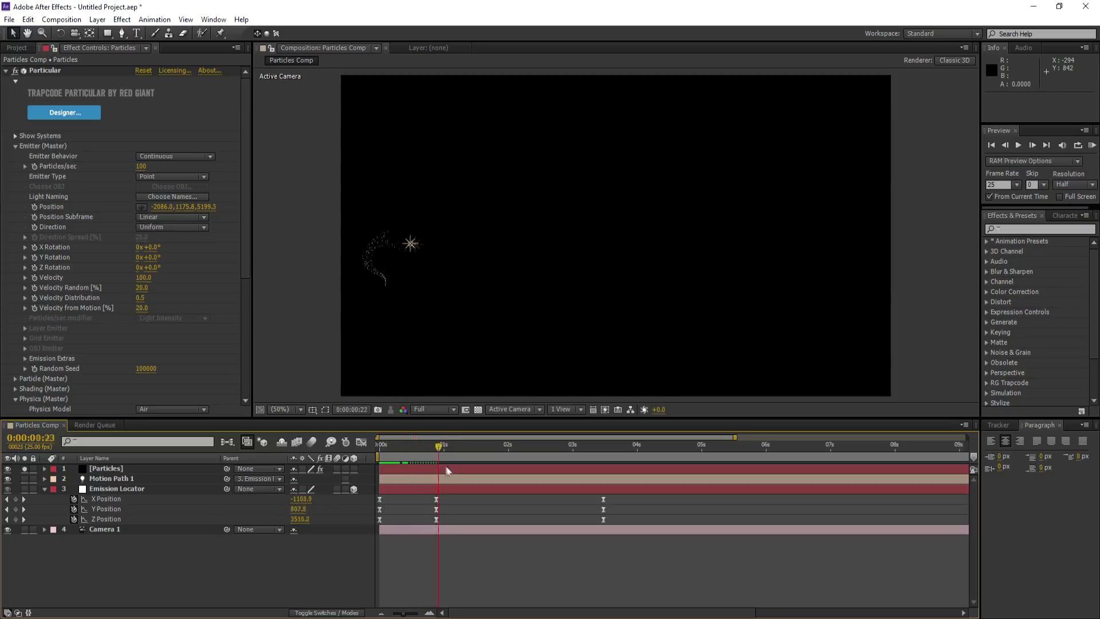
pyautogui.click(147, 280)
pyautogui.write('25')
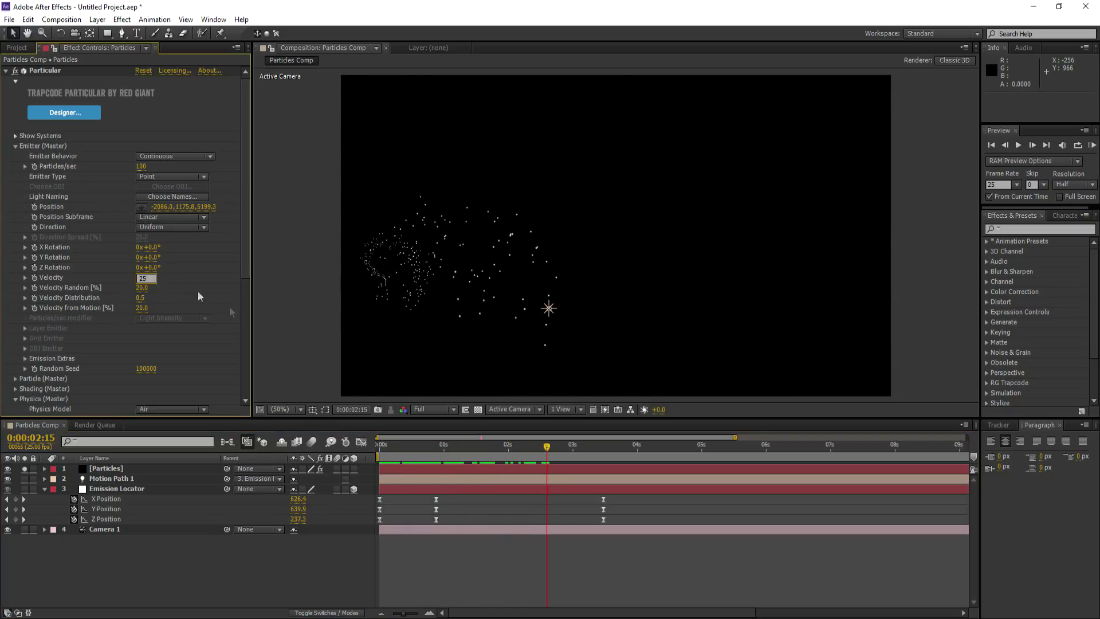
pyautogui.press('Return')
pyautogui.click(378, 449)
pyautogui.press('KP_0')
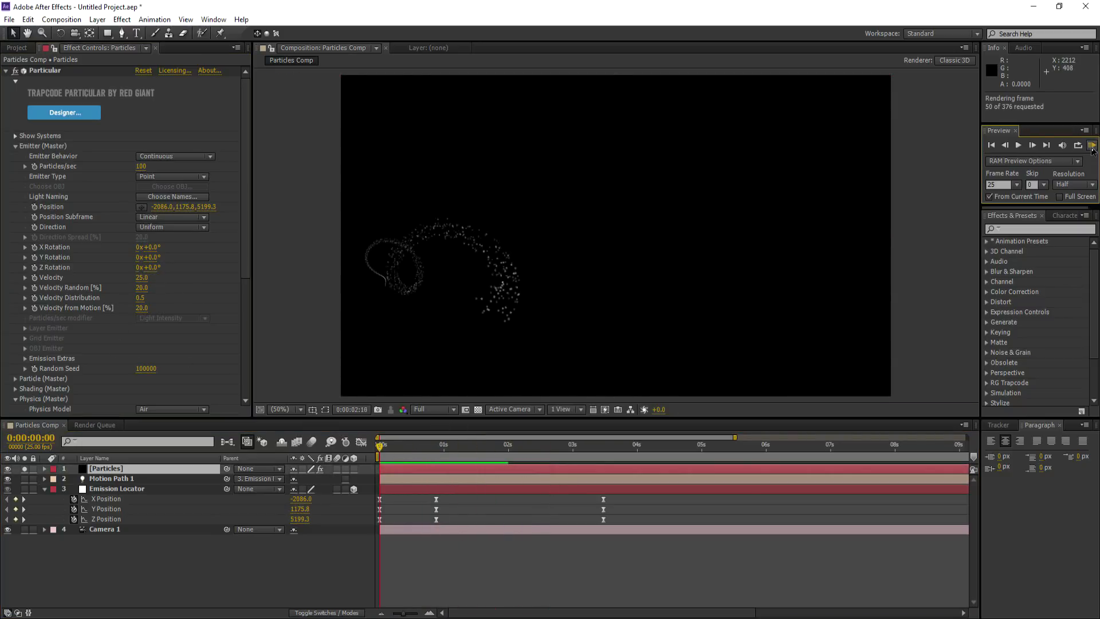
# Set the viewer resolution to Half and review the particle stream up to about 3.7 seconds
pyautogui.click(601, 446)
pyautogui.click(433, 409)
pyautogui.click(437, 453)
pyautogui.click(14, 145)
pyautogui.click(15, 156)
pyautogui.click(141, 167)
pyautogui.press('Return')
pyautogui.moveTo(403, 447); pyautogui.dragTo(576, 471)
pyautogui.moveTo(600, 483)
pyautogui.mouseDown()
pyautogui.moveTo(619, 486)
pyautogui.moveTo(604, 487)
pyautogui.mouseUp()
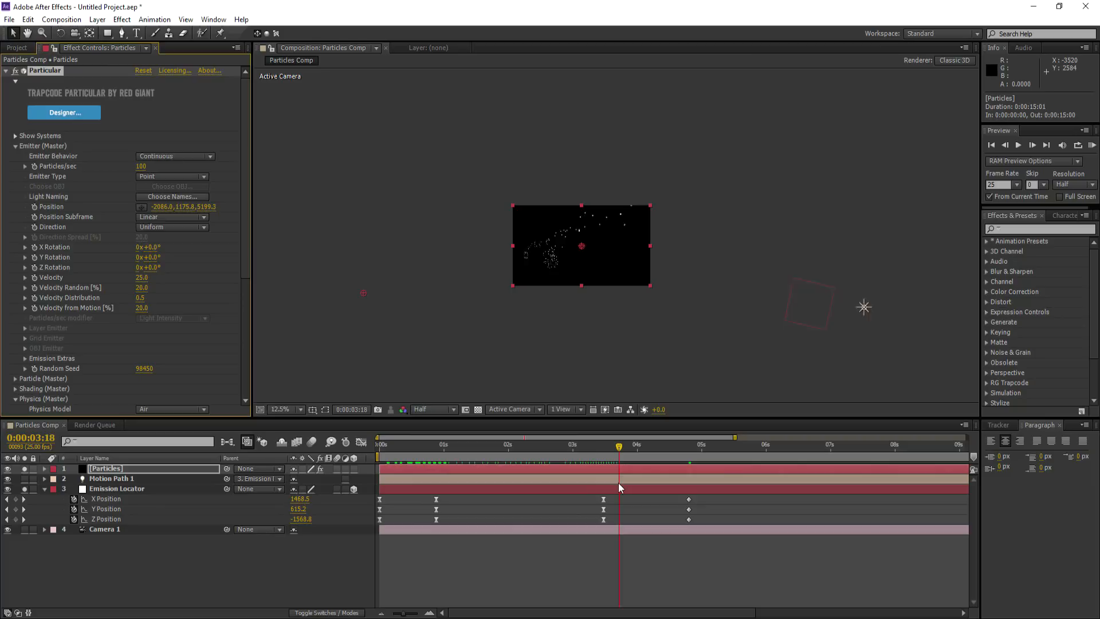
# Nudge Emission Locator's exit path beyond the frame and set Particular's Random Seed to 98200, checking the result in the fitted view
pyautogui.click(132, 488)
pyautogui.moveTo(763, 262); pyautogui.dragTo(762, 273)
pyautogui.click(107, 469)
pyautogui.moveTo(146, 370); pyautogui.dragTo(136, 369)
pyautogui.moveTo(557, 447); pyautogui.dragTo(577, 475)
pyautogui.click(300, 410)
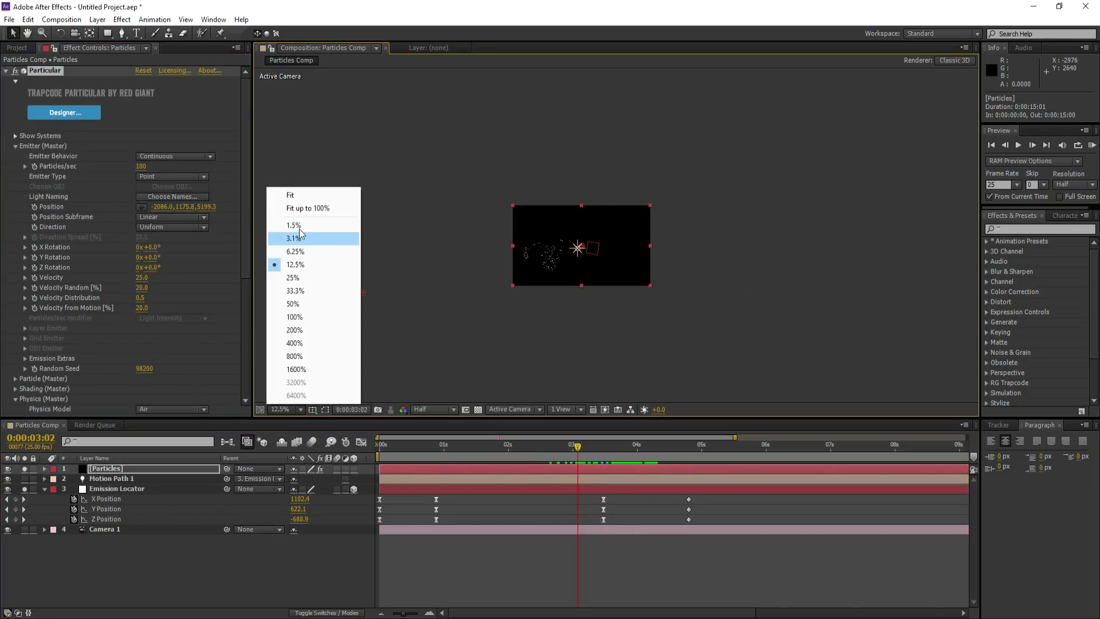
pyautogui.click(290, 194)
pyautogui.click(261, 568)
pyautogui.moveTo(411, 445); pyautogui.dragTo(358, 444)
# Create a null object named Particle Controls in the composition
pyautogui.click(15, 147)
pyautogui.click(15, 176)
pyautogui.click(44, 489)
pyautogui.rightClick(125, 535)
pyautogui.moveTo(160, 411)
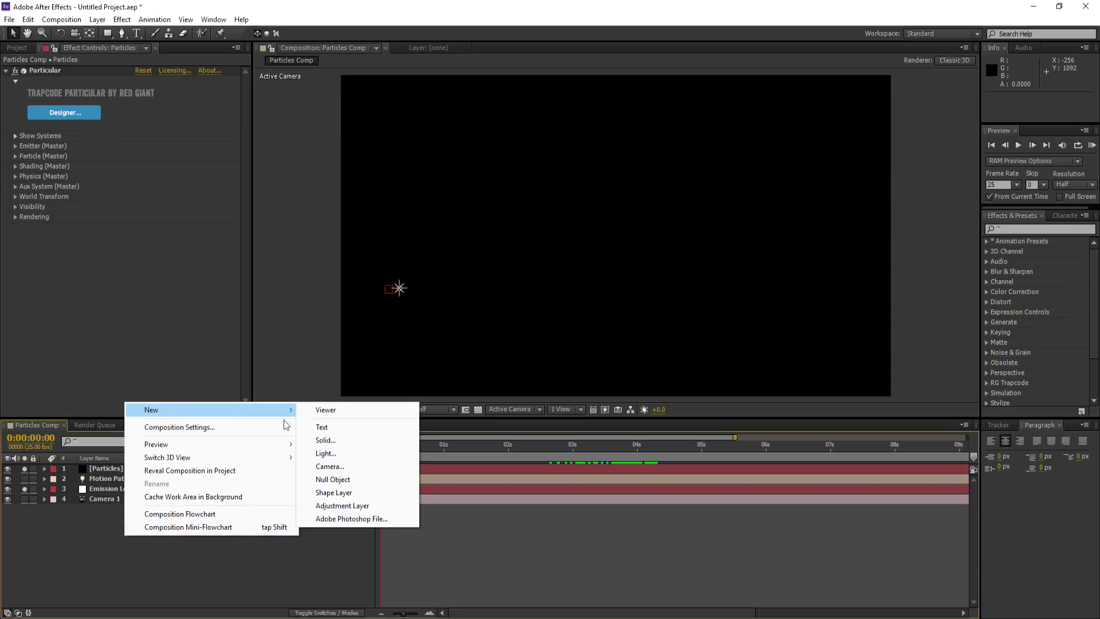
pyautogui.click(332, 479)
pyautogui.press('Return')
pyautogui.write('Particle Controls')
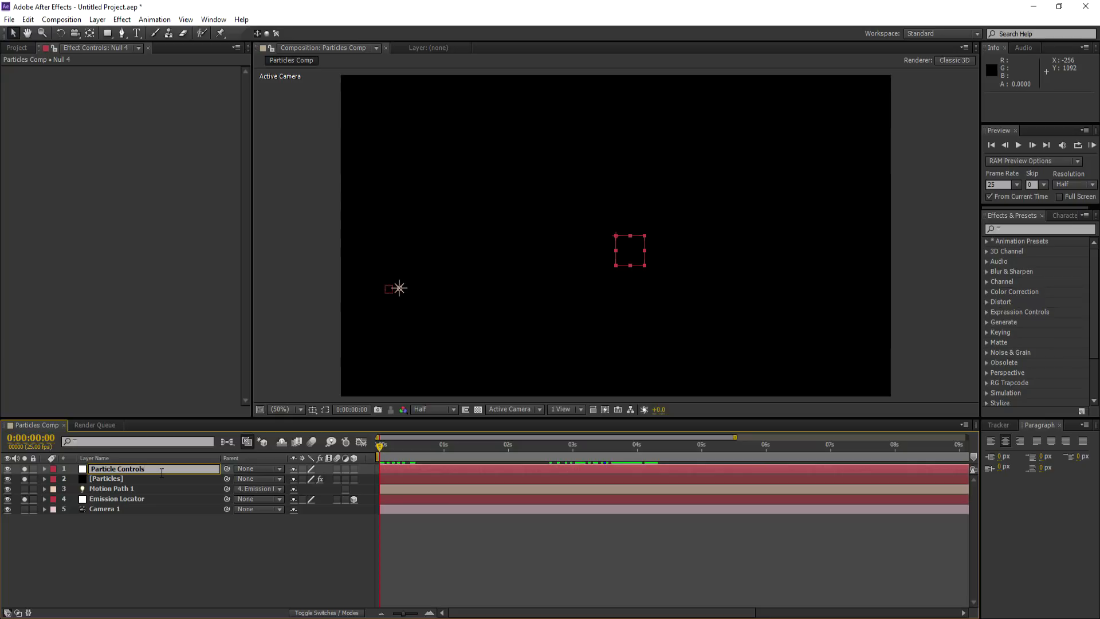
pyautogui.click(112, 534)
# Apply a Slider Control to the Particle Controls null, name it Randomize Simulation and set its value to 2200
pyautogui.click(111, 467)
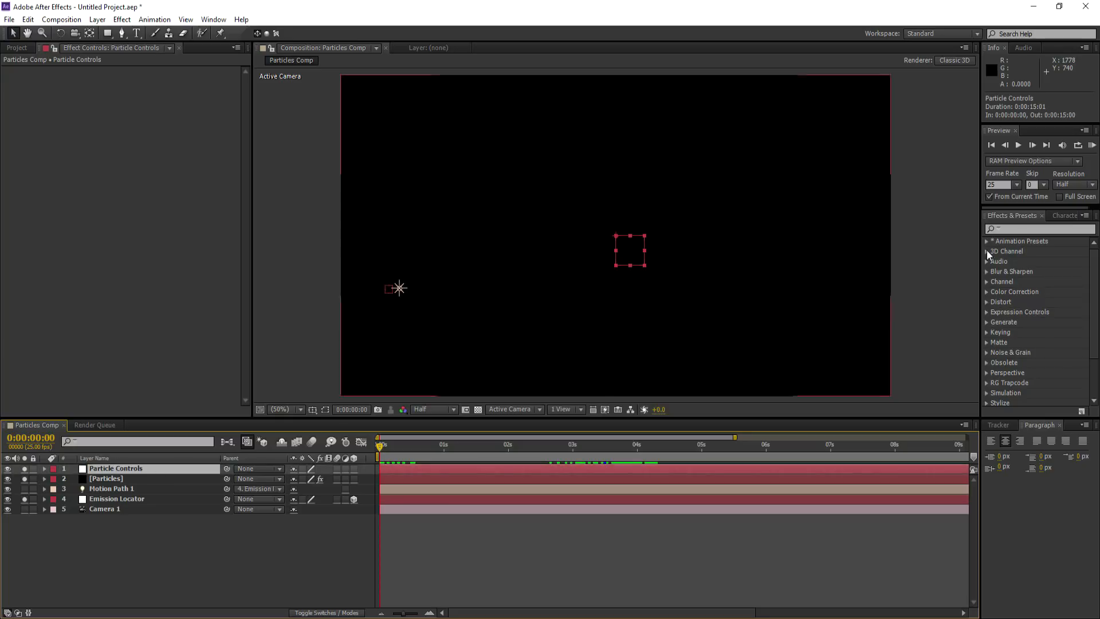
pyautogui.click(1049, 229)
pyautogui.write('slider')
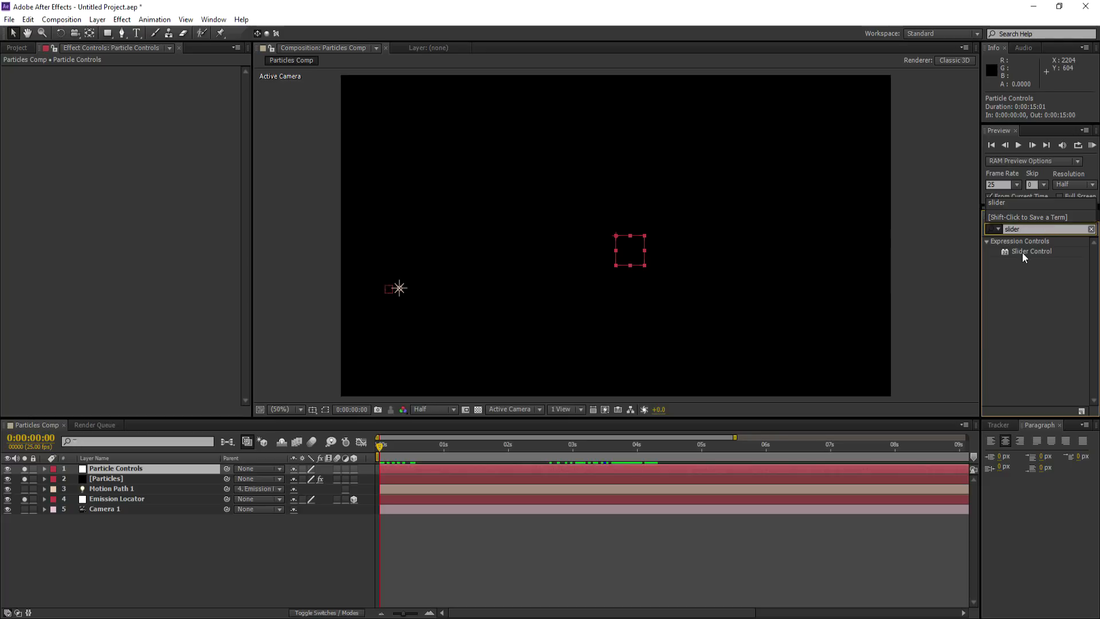
pyautogui.moveTo(1024, 257); pyautogui.dragTo(66, 142)
pyautogui.press('Return')
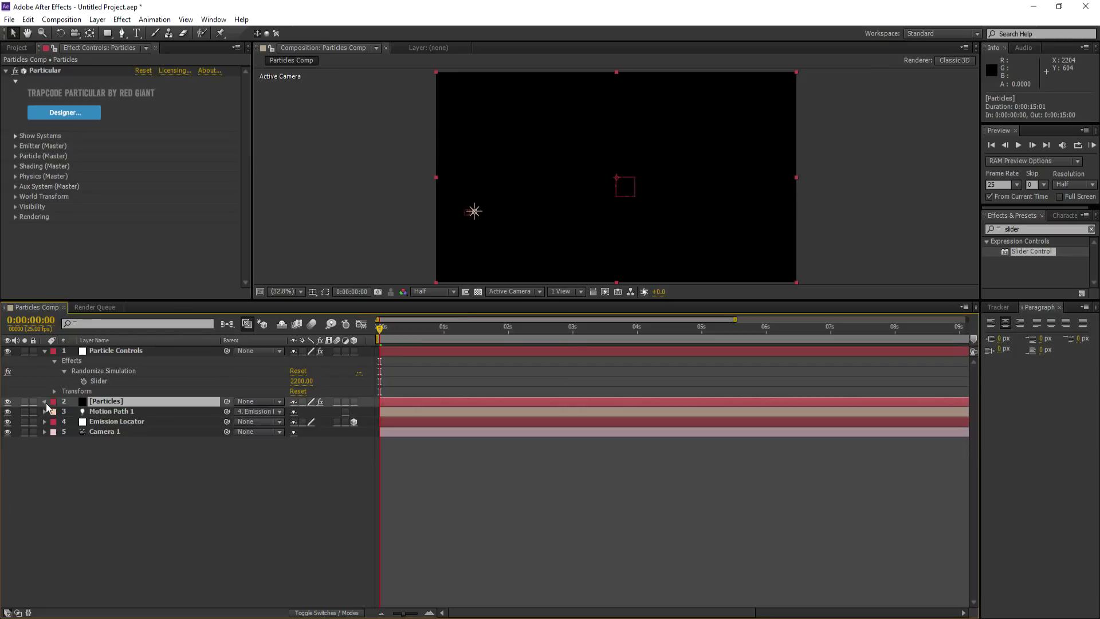
# Link Particular's emitter Random Seed to the Randomize Simulation slider with an expression, and vary the slider to test it
pyautogui.click(60, 420)
pyautogui.click(73, 439)
pyautogui.scroll(-2, 74, 442)
pyautogui.scroll(2, 74, 443)
pyautogui.scroll(-4, 74, 443)
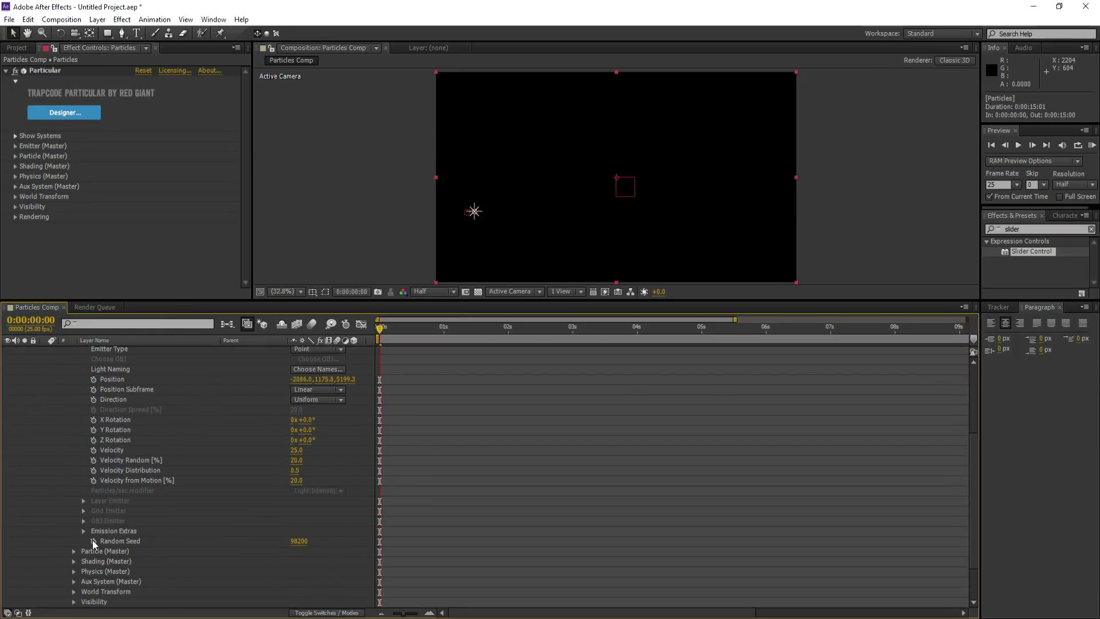
pyautogui.keyDown('alt'); pyautogui.click(93, 542); pyautogui.keyUp('alt')
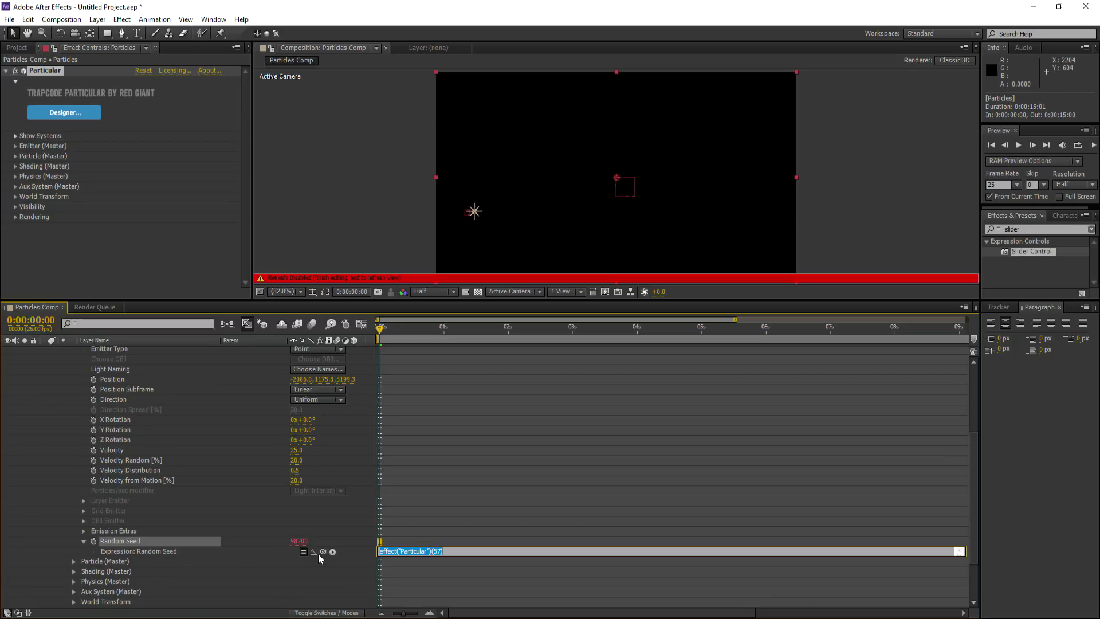
pyautogui.moveTo(322, 552); pyautogui.dragTo(103, 381)
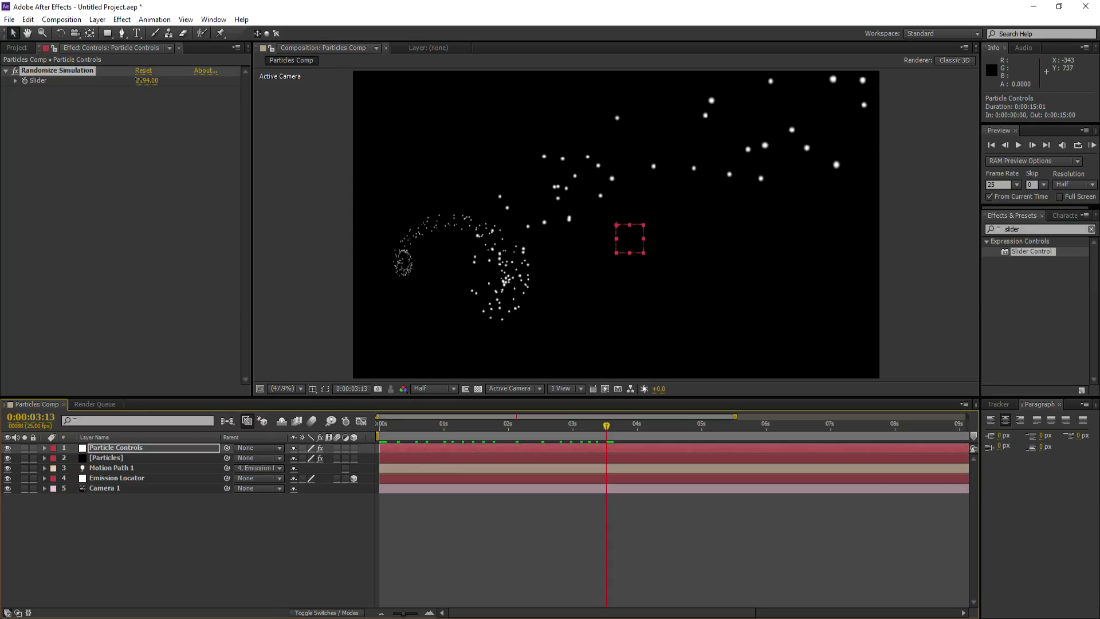
pyautogui.moveTo(146, 81); pyautogui.dragTo(149, 80)
# Import Smoke_Sprite.png into the project from the tutorial files' Sprites folder
pyautogui.click(282, 611)
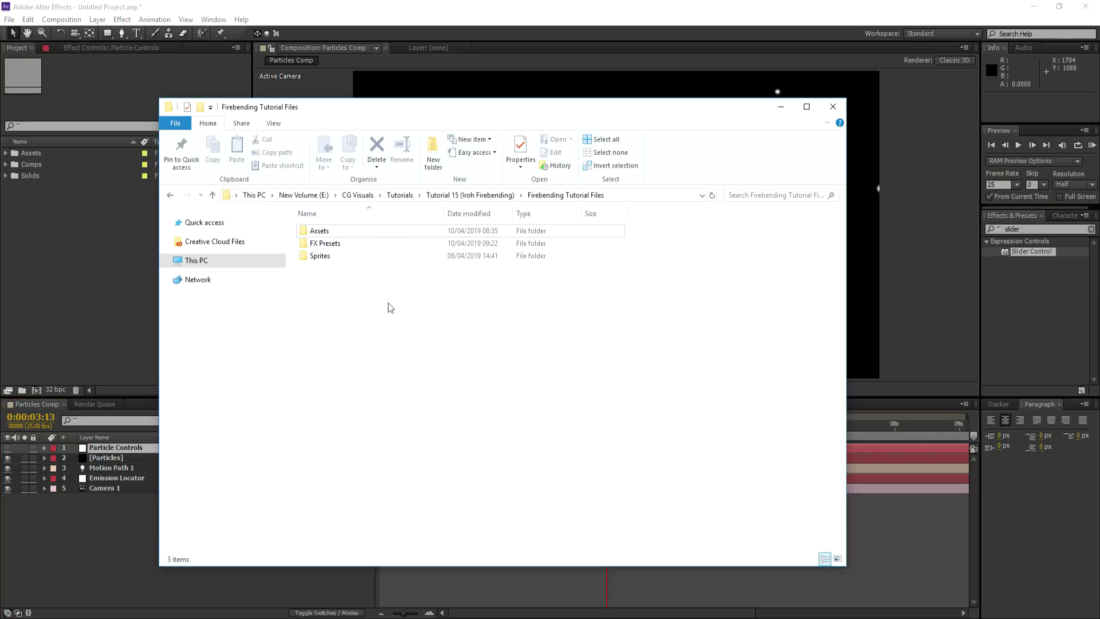
pyautogui.doubleClick(326, 259)
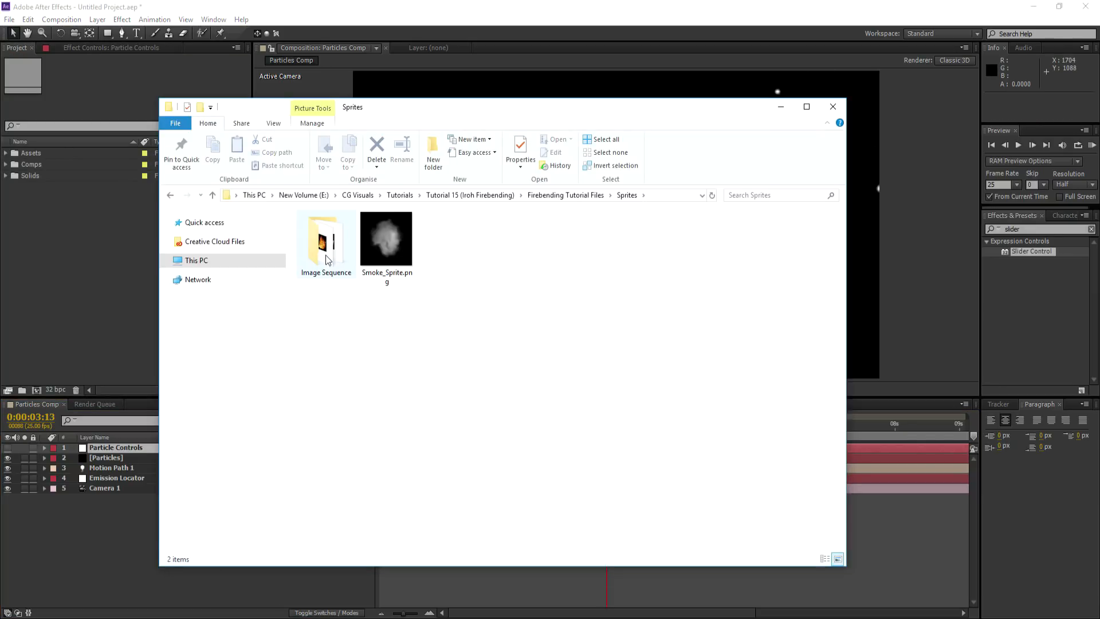
pyautogui.moveTo(387, 230); pyautogui.dragTo(57, 238)
# Import the Animated_Fire_Sprite_01 and Animated_Fire_Sprite_02 images from the Image Sequence folder as JPEG sequences
pyautogui.rightClick(90, 238)
pyautogui.moveTo(136, 291)
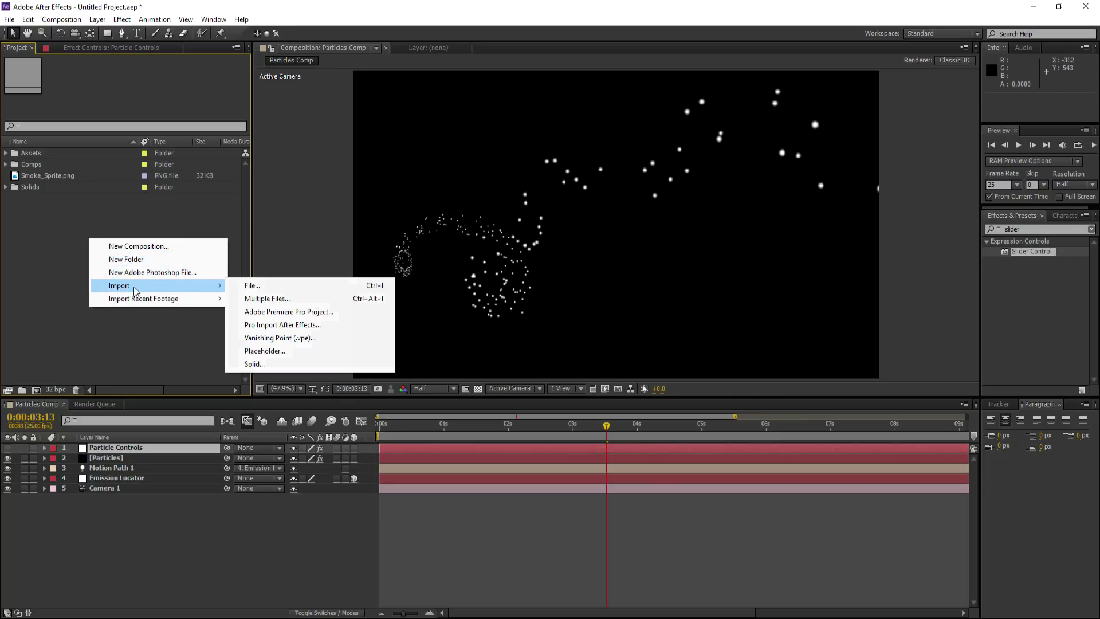
pyautogui.click(272, 286)
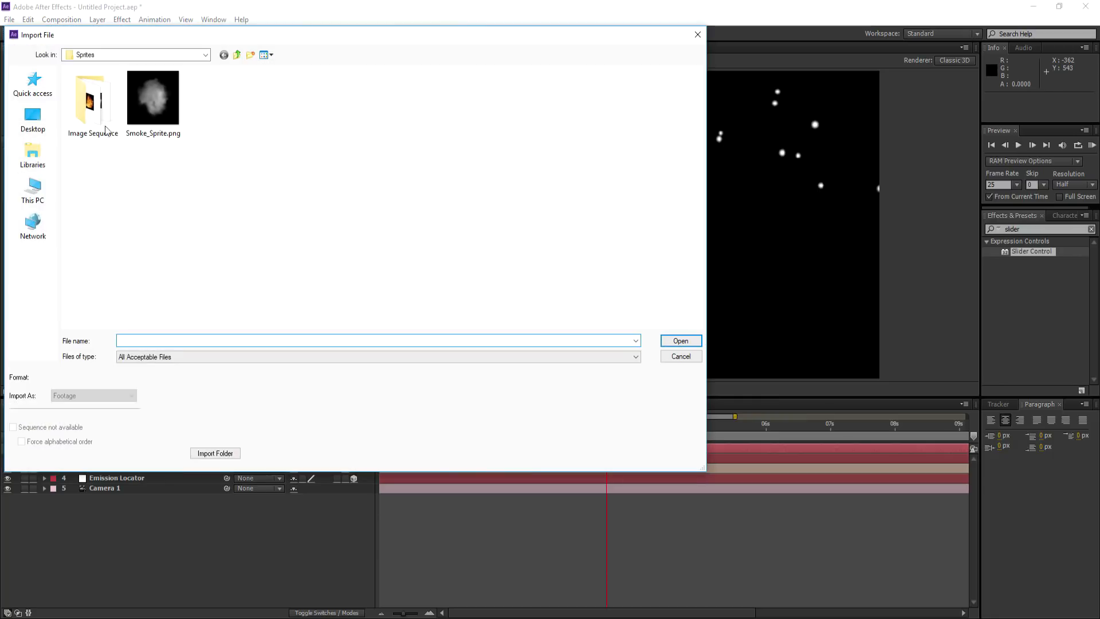
pyautogui.doubleClick(104, 126)
pyautogui.click(95, 125)
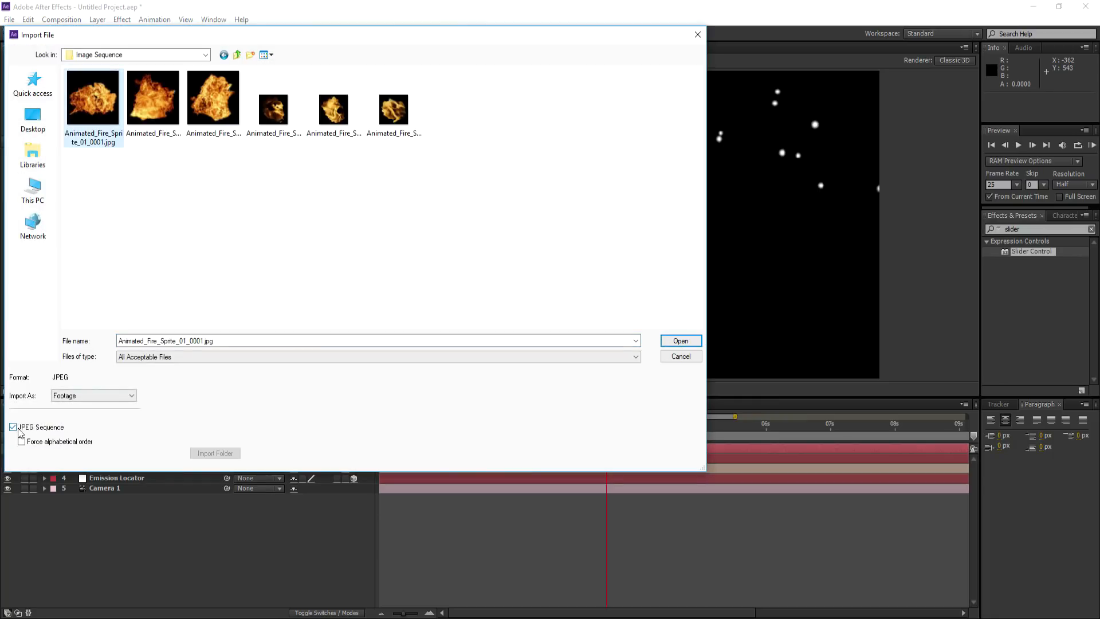
pyautogui.click(680, 342)
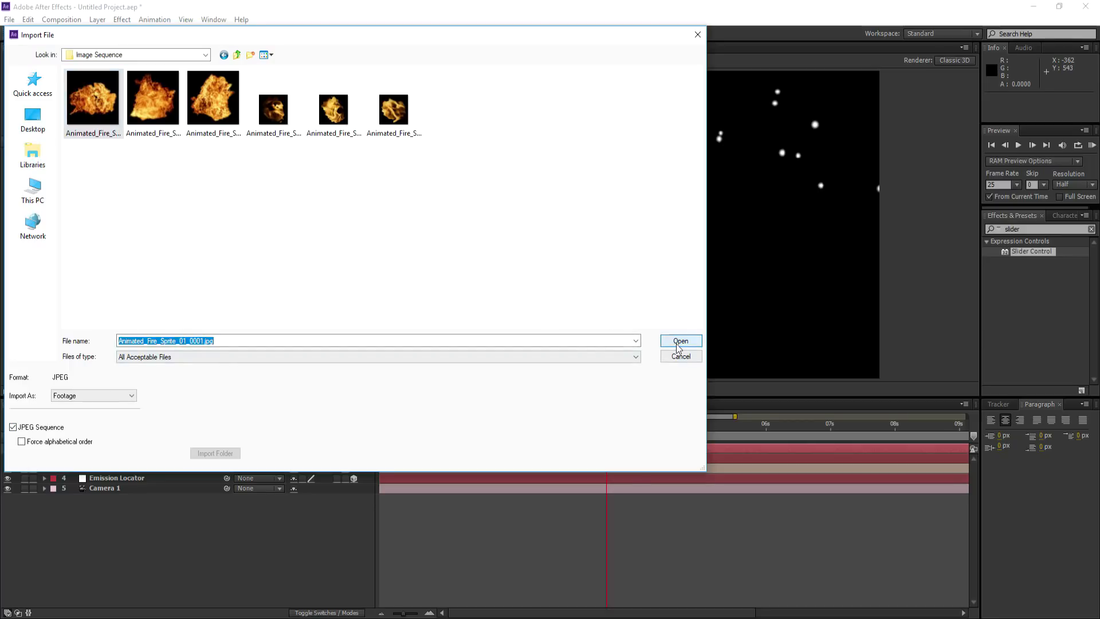
pyautogui.click(75, 185)
# Create a six-frame composition named Animated Fire Sprites from the Animated_Fire_Sprite_01 sequence and file it in the Comps folder
pyautogui.moveTo(53, 186); pyautogui.dragTo(36, 394)
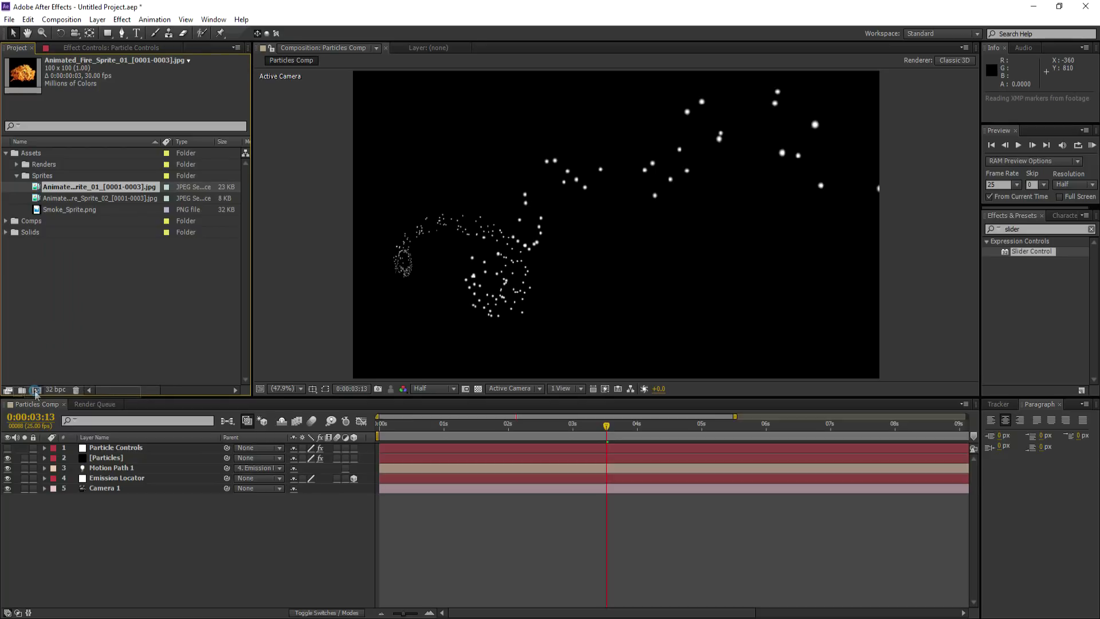
pyautogui.click(62, 19)
pyautogui.click(86, 46)
pyautogui.moveTo(515, 335); pyautogui.dragTo(523, 336)
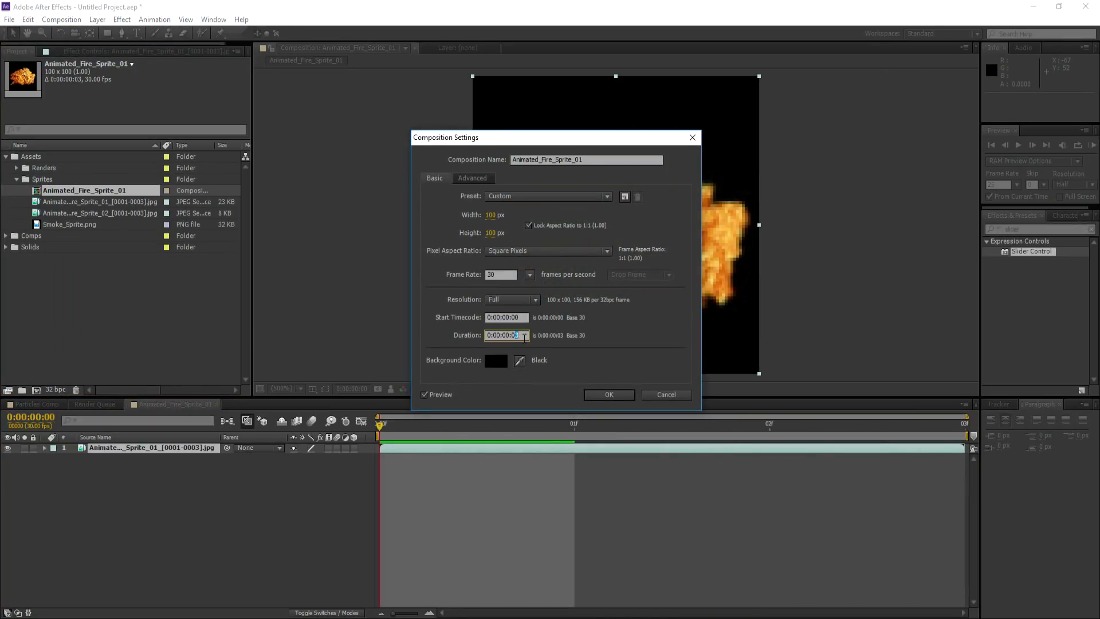
pyautogui.write('6')
pyautogui.click(593, 396)
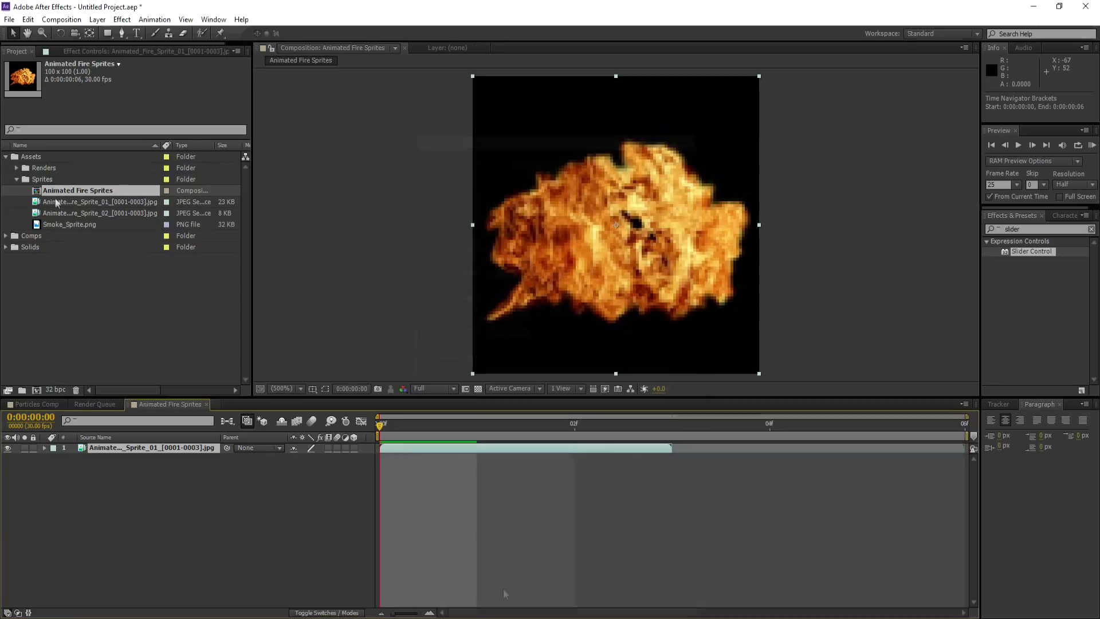
pyautogui.moveTo(36, 228); pyautogui.dragTo(31, 236)
# Add the Animated_Fire_Sprite_02 sequence after the first one in Animated Fire Sprites and scale it to 200%
pyautogui.moveTo(97, 201); pyautogui.dragTo(759, 489)
pyautogui.click(770, 425)
pyautogui.press('s')
pyautogui.click(309, 468)
pyautogui.write('200')
pyautogui.press('Return')
pyautogui.press('space')
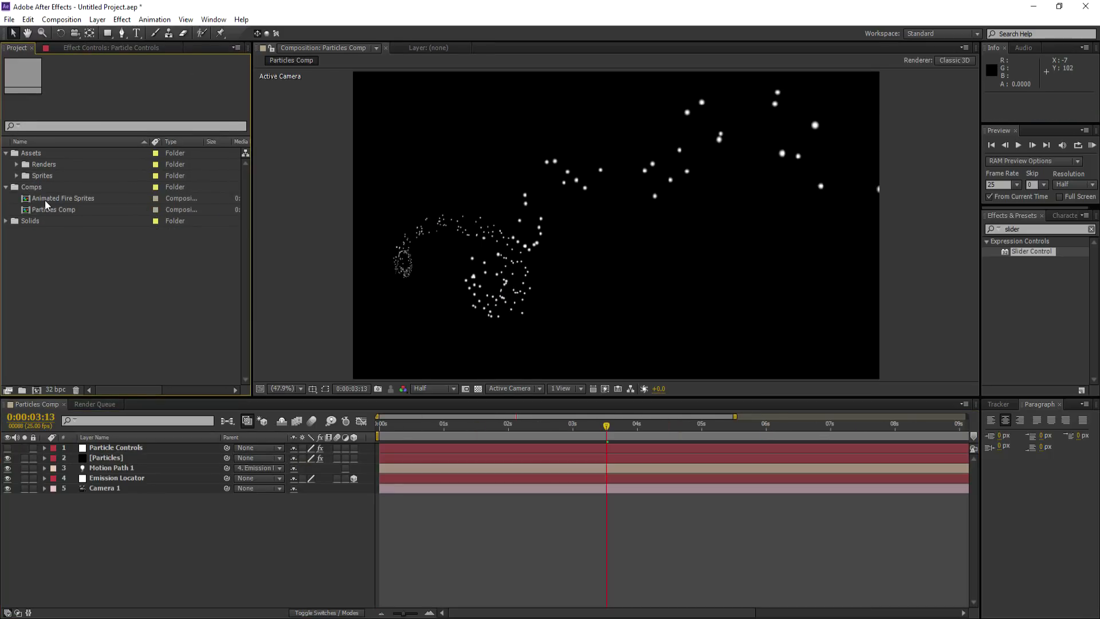
# Add the Animated Fire Sprites composition below the other layers of Particles Comp and hide it
pyautogui.moveTo(45, 201); pyautogui.dragTo(139, 527)
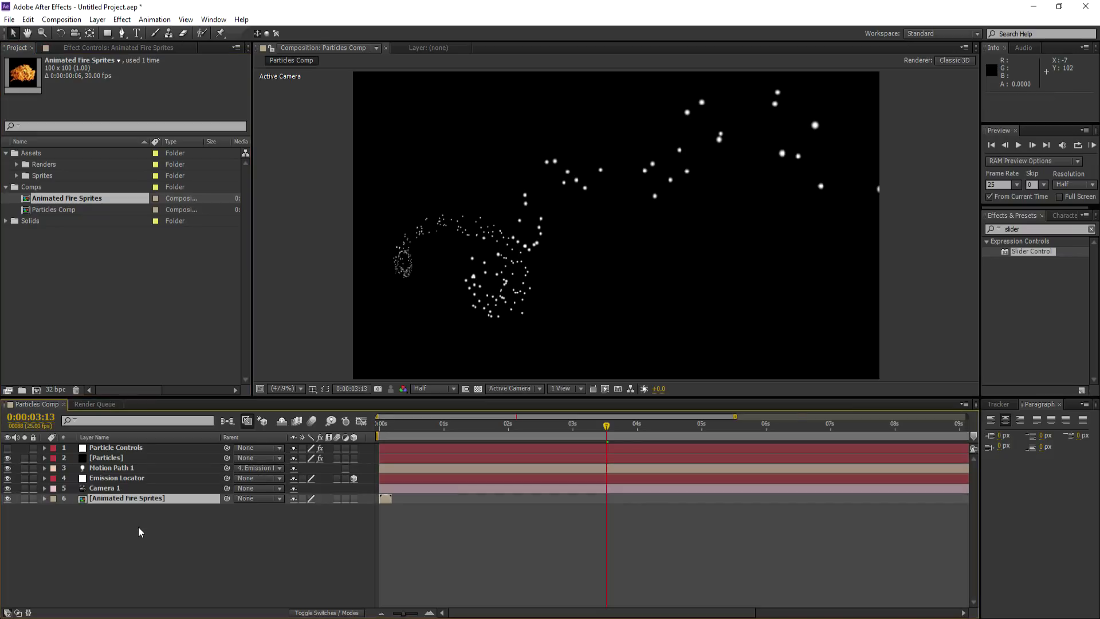
pyautogui.click(8, 498)
# Set the particle Life in the Particles layer's Particular effect to 5 seconds, and reduce it to 4
pyautogui.click(114, 457)
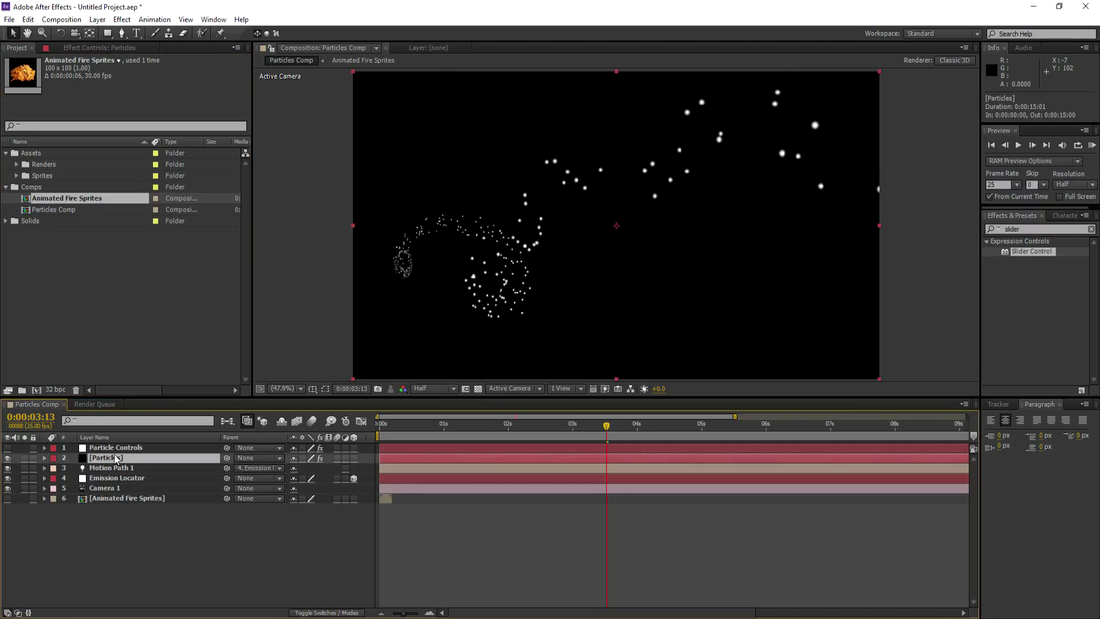
pyautogui.click(99, 48)
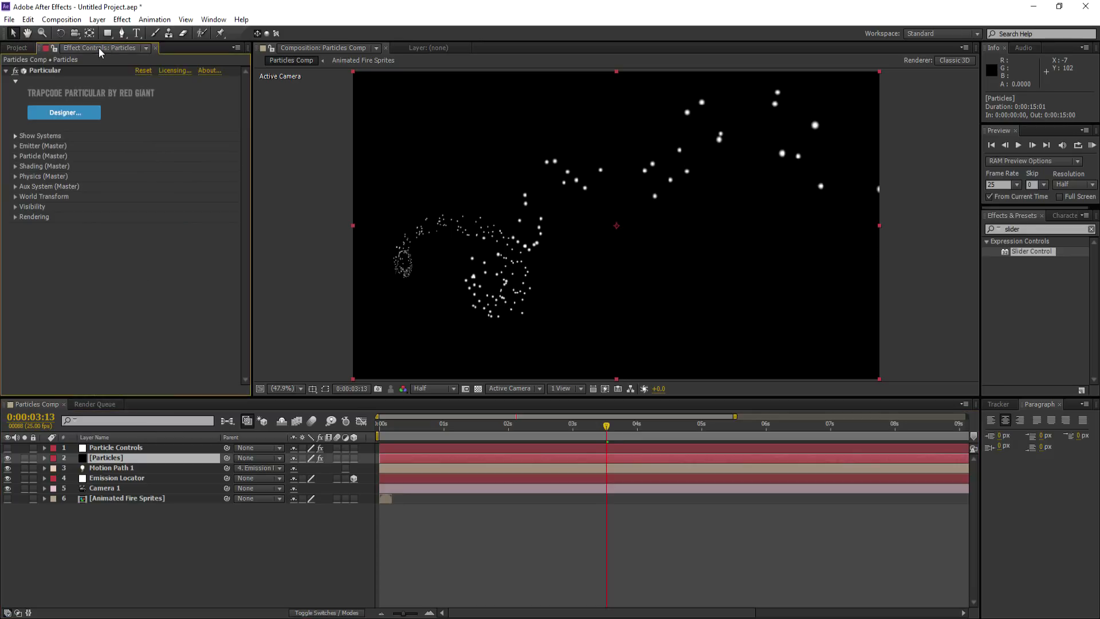
pyautogui.click(15, 156)
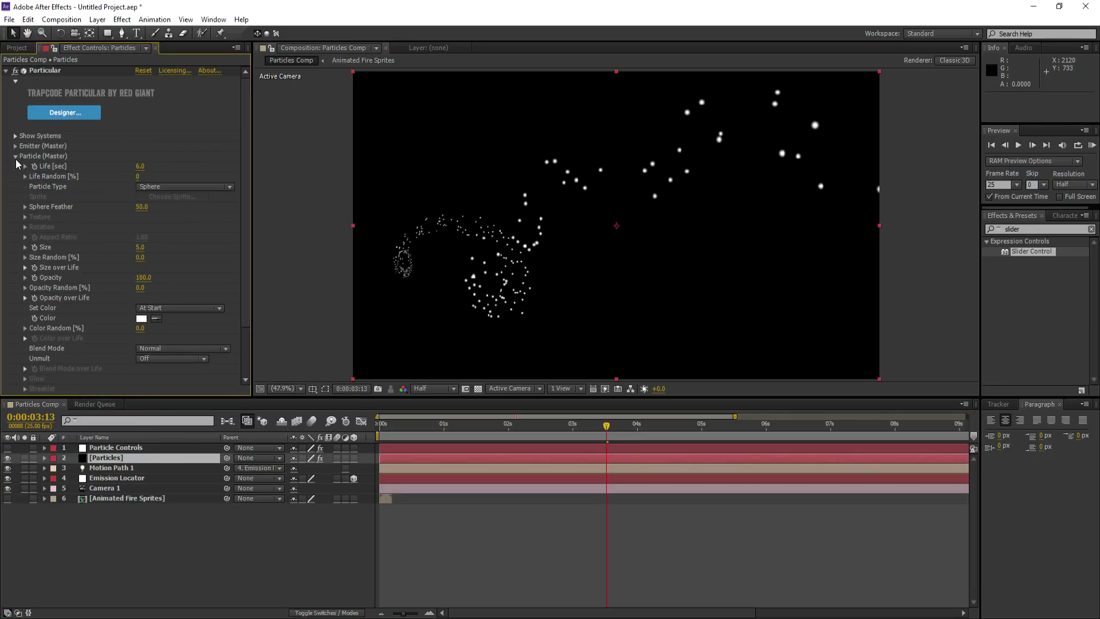
pyautogui.click(140, 167)
pyautogui.write('5')
pyautogui.press('Return')
pyautogui.click(141, 166)
pyautogui.write('4')
pyautogui.press('Return')
# Try a particle Life of 3 seconds and preview the stream from about 3.5 seconds
pyautogui.moveTo(583, 424); pyautogui.dragTo(607, 430)
pyautogui.click(141, 166)
pyautogui.write('3')
pyautogui.press('Return')
pyautogui.press('space')
# Set the particle Life to 4 seconds and Life Random to 15%
pyautogui.click(140, 168)
pyautogui.click(144, 181)
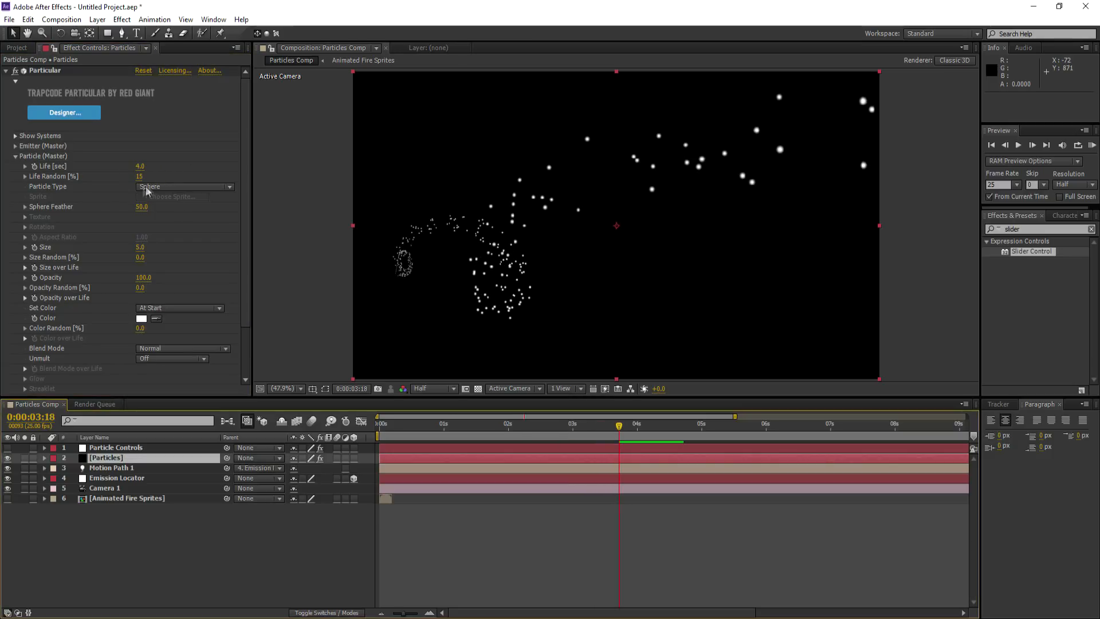
# Set the Particle Type to Sprite, with the Animated Fire Sprites layer as texture and Time Sampling set to Random - Still Frame
pyautogui.click(145, 187)
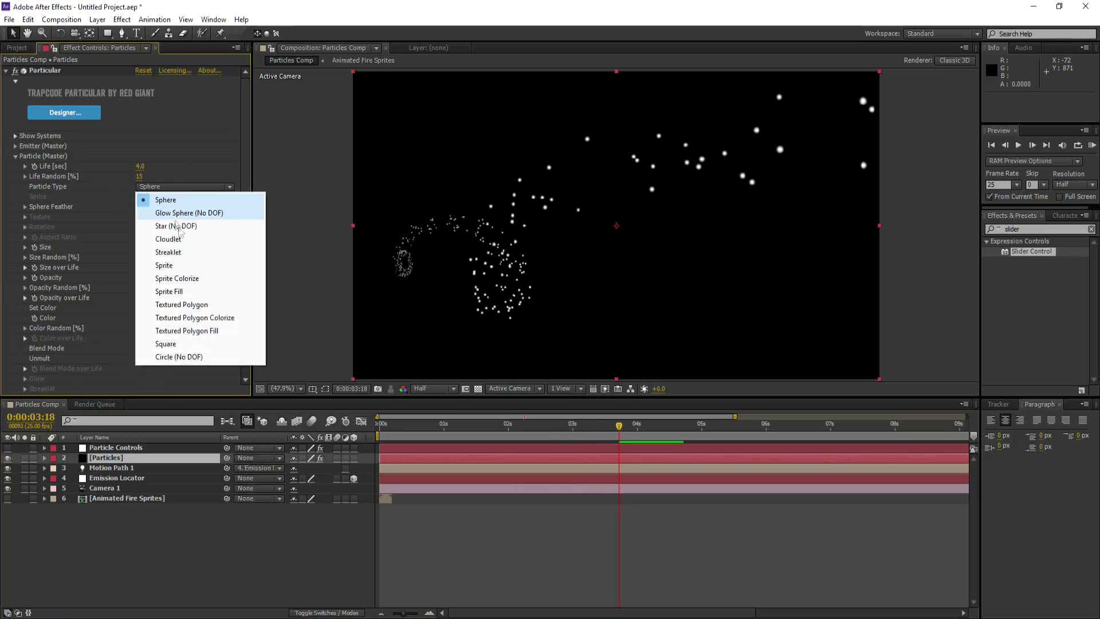
pyautogui.click(164, 266)
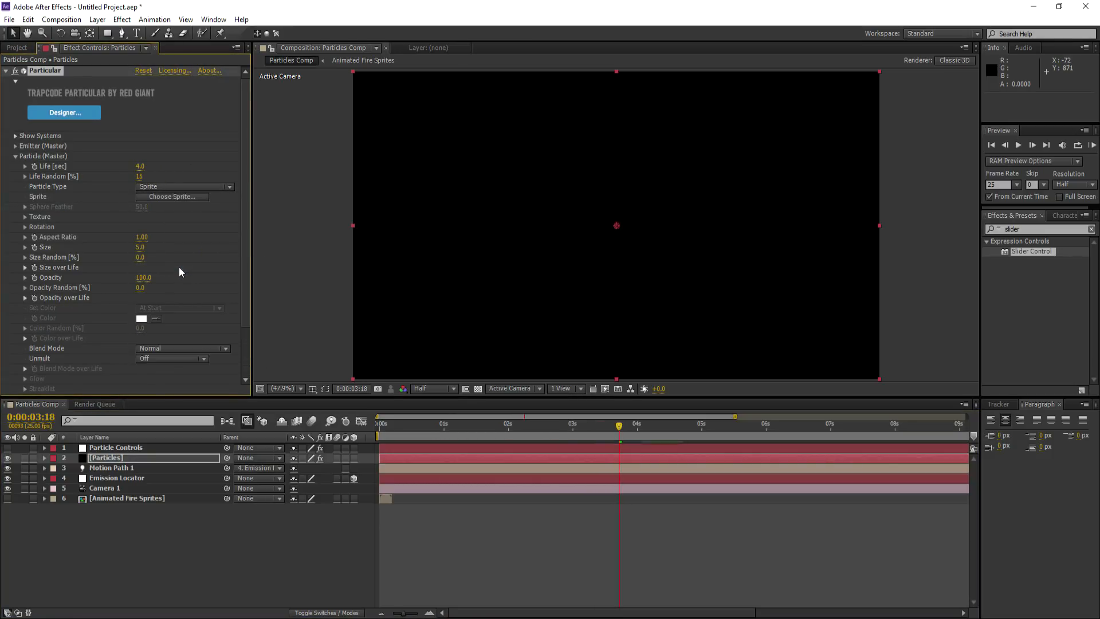
pyautogui.click(24, 216)
pyautogui.click(161, 228)
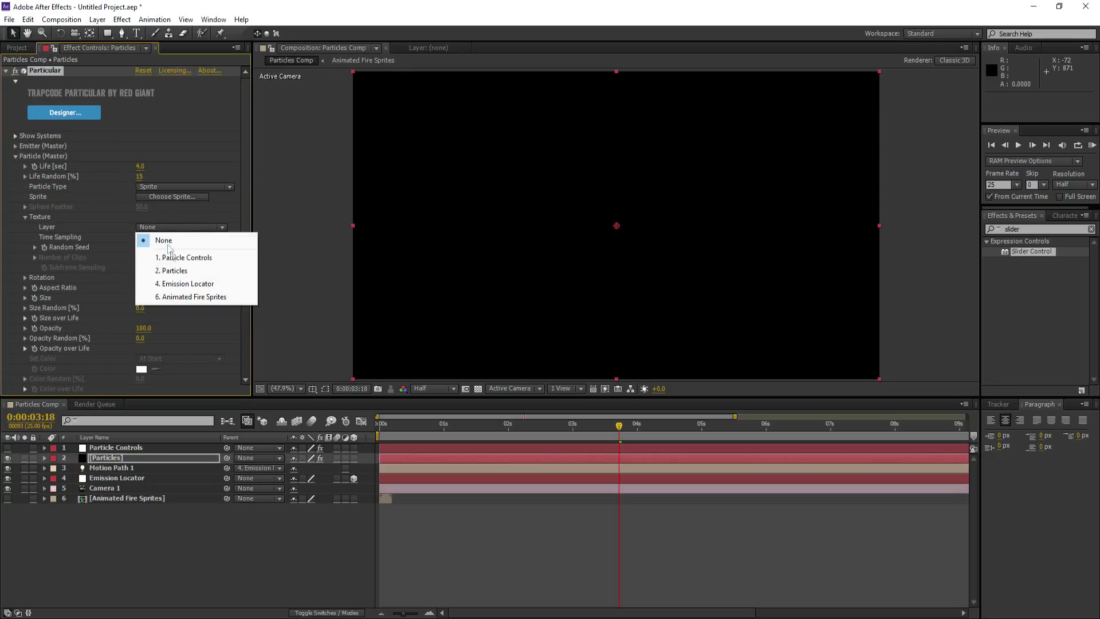
pyautogui.click(180, 299)
pyautogui.click(171, 238)
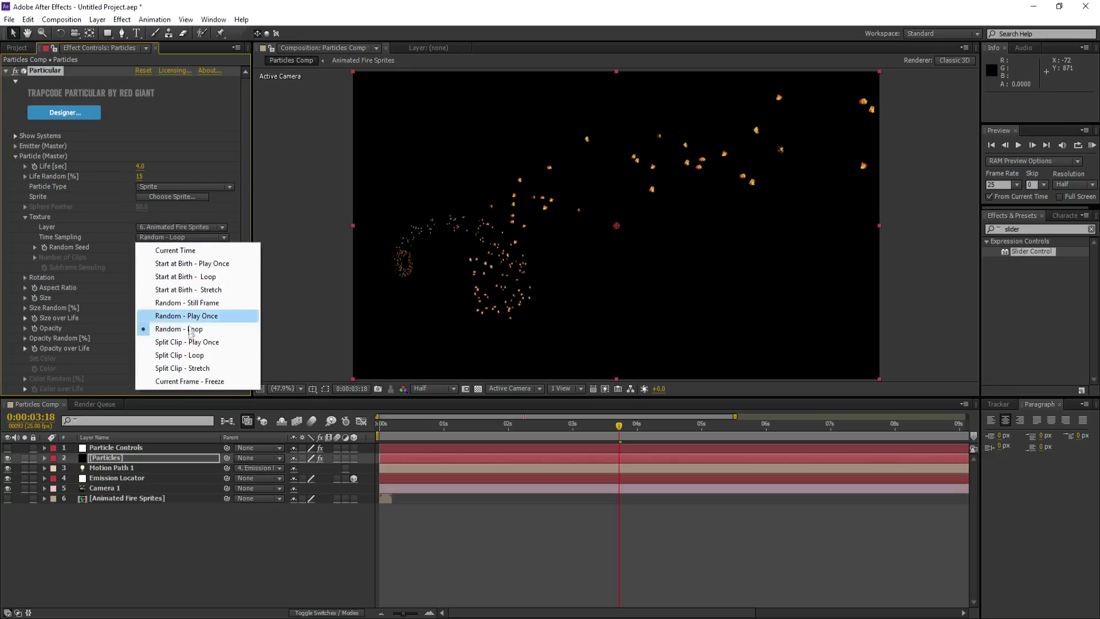
pyautogui.click(187, 304)
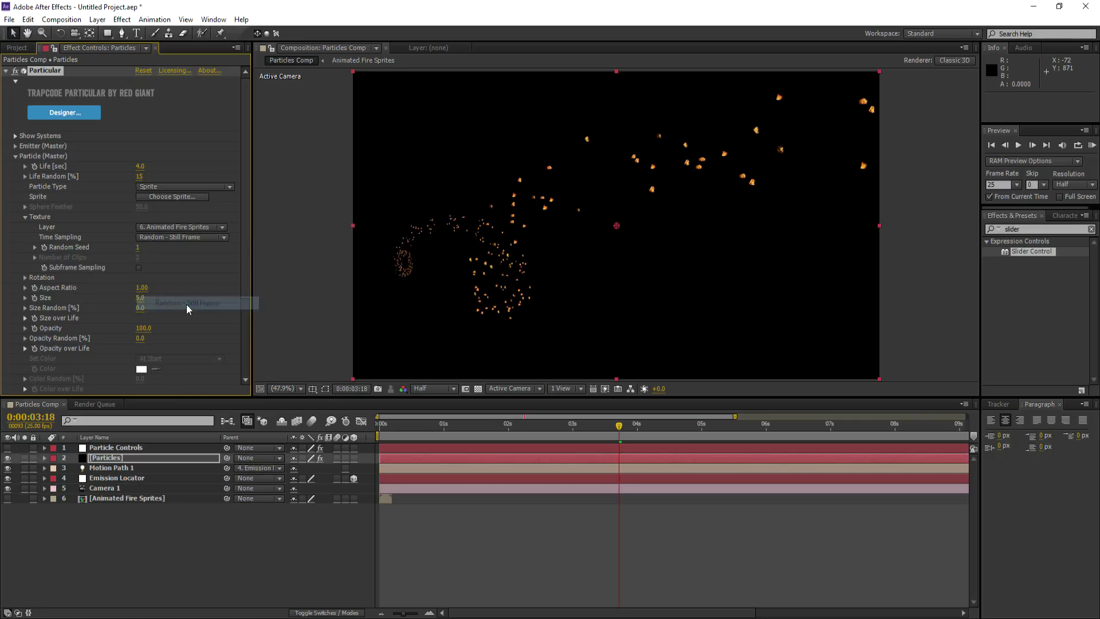
# Change the texture's Random Seed to 471, set the particle Size to 50, and preview the stream to about 0:00:03:10
pyautogui.moveTo(138, 250); pyautogui.dragTo(165, 252)
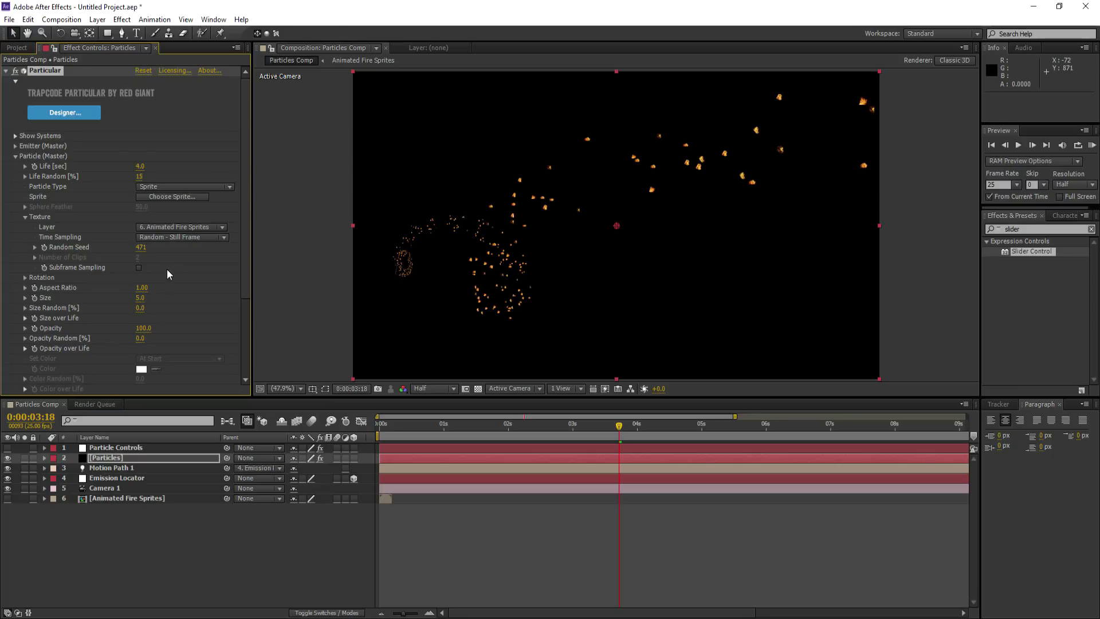
pyautogui.click(140, 297)
pyautogui.write('0')
pyautogui.press('Return')
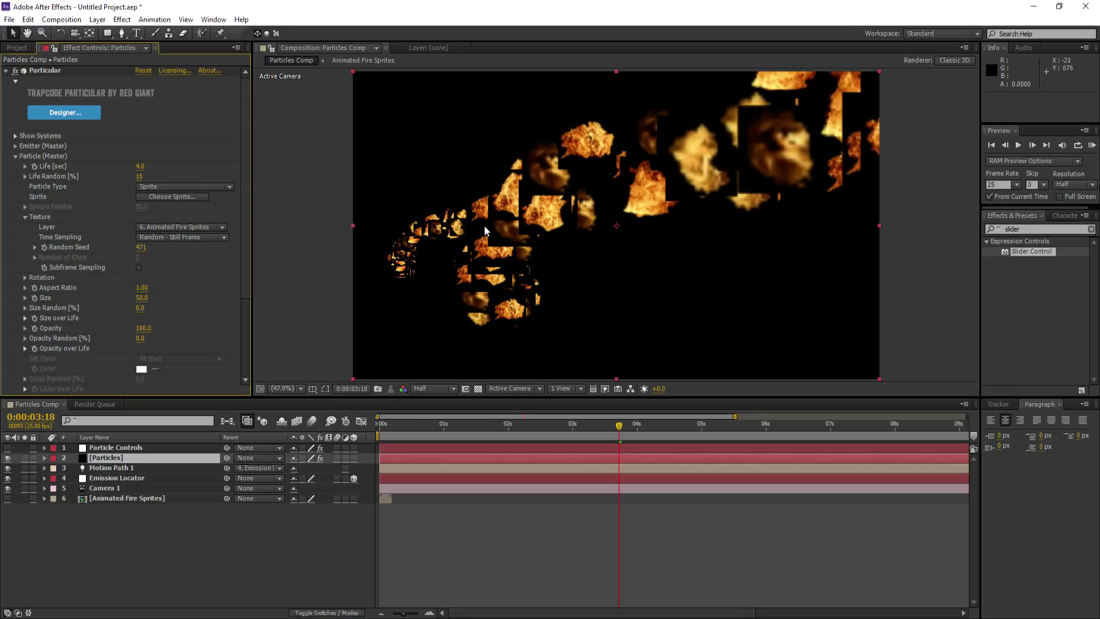
pyautogui.moveTo(390, 428); pyautogui.dragTo(598, 422)
# Turn Unmult on for the particles and check the fire stream up close at about 0:00:02:05
pyautogui.scroll(-2, 151, 267)
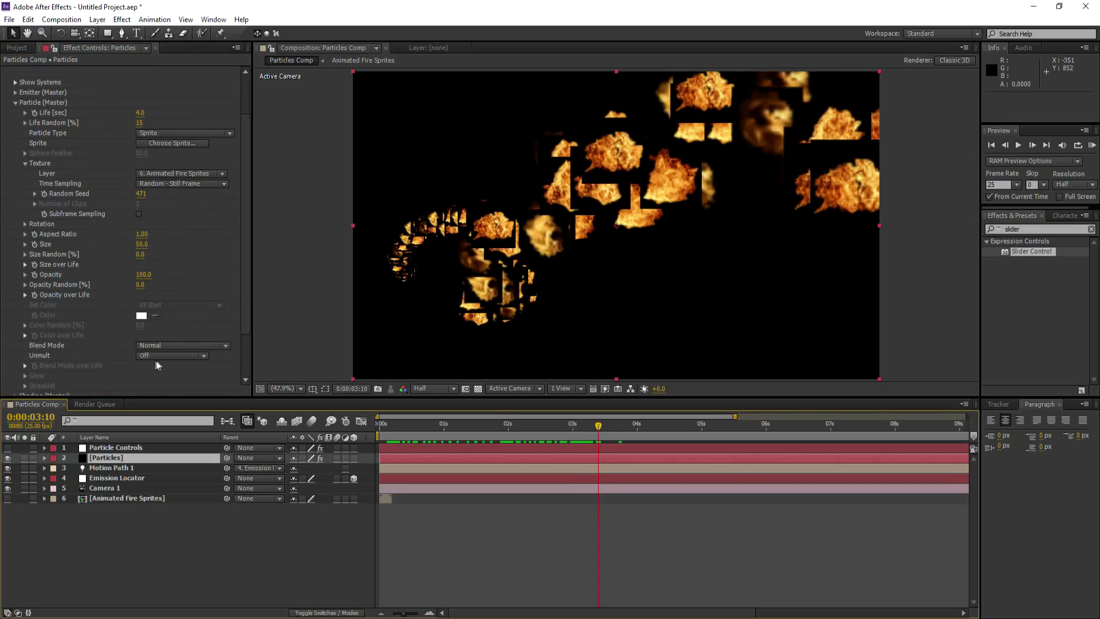
pyautogui.click(151, 358)
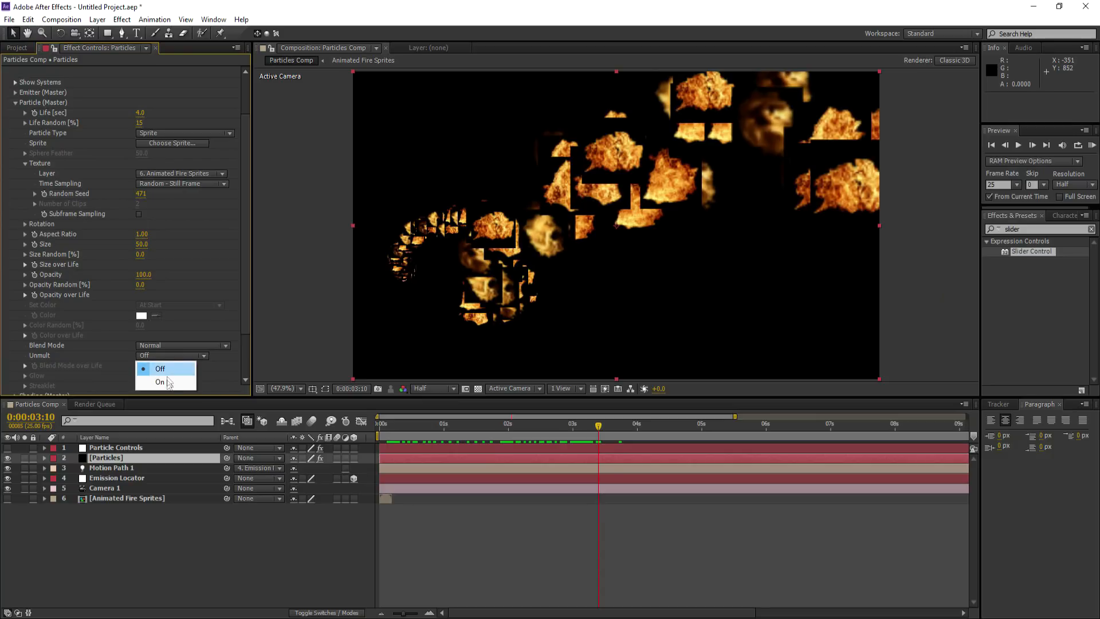
pyautogui.click(168, 383)
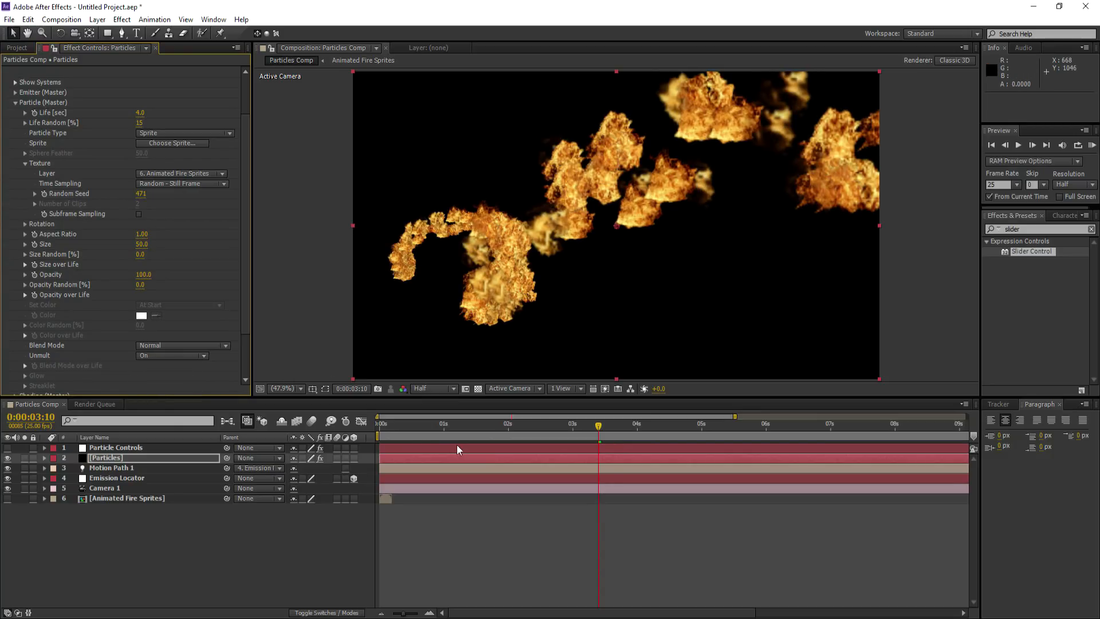
pyautogui.click(383, 427)
pyautogui.moveTo(384, 431); pyautogui.dragTo(521, 428)
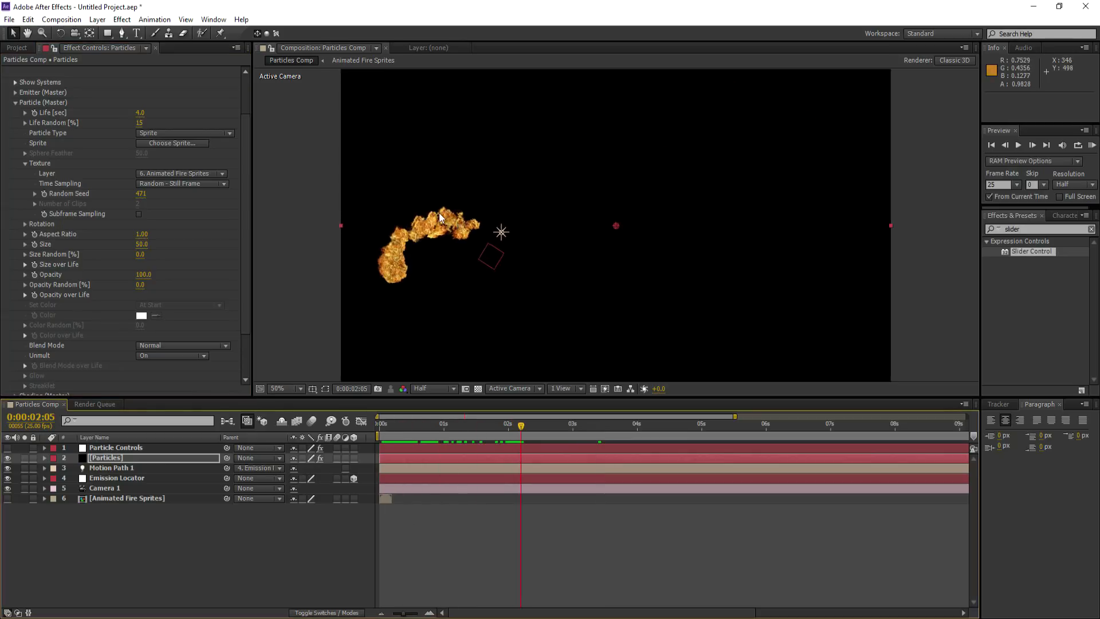
pyautogui.scroll(3, 641, 220)
pyautogui.moveTo(669, 237); pyautogui.dragTo(486, 210)
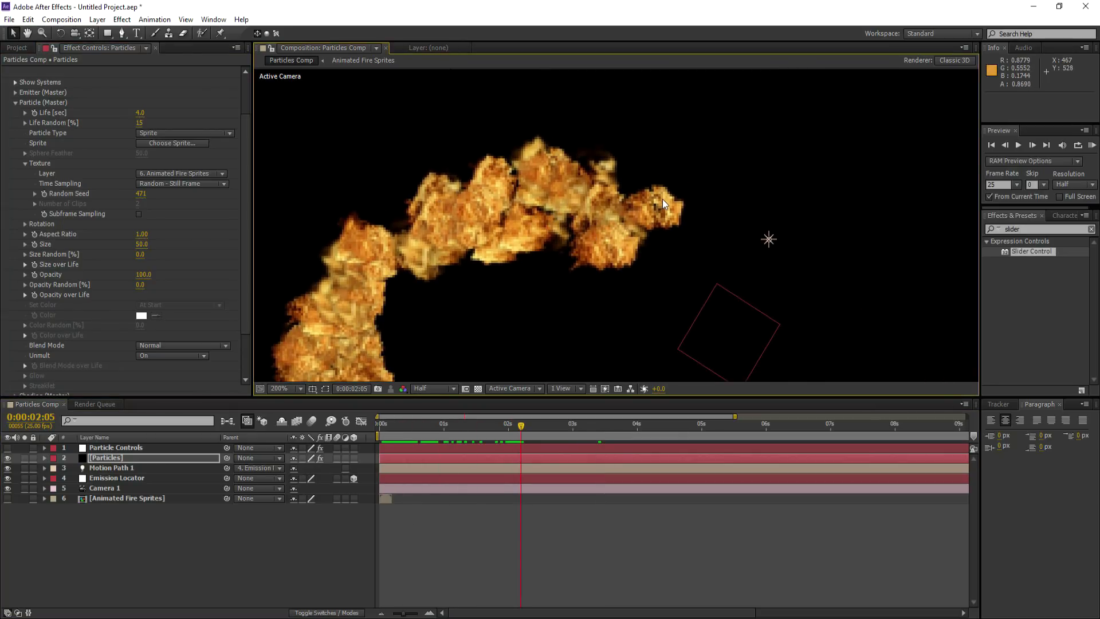
# In the Particles layer's Particular emitter, add a Particles/sec keyframe with a value of 0 at 0:00:00:00
pyautogui.click(44, 458)
pyautogui.click(55, 467)
pyautogui.click(64, 478)
pyautogui.click(74, 500)
pyautogui.scroll(-2, 80, 498)
pyautogui.scroll(1, 81, 499)
pyautogui.moveTo(385, 424); pyautogui.dragTo(377, 424)
pyautogui.click(93, 498)
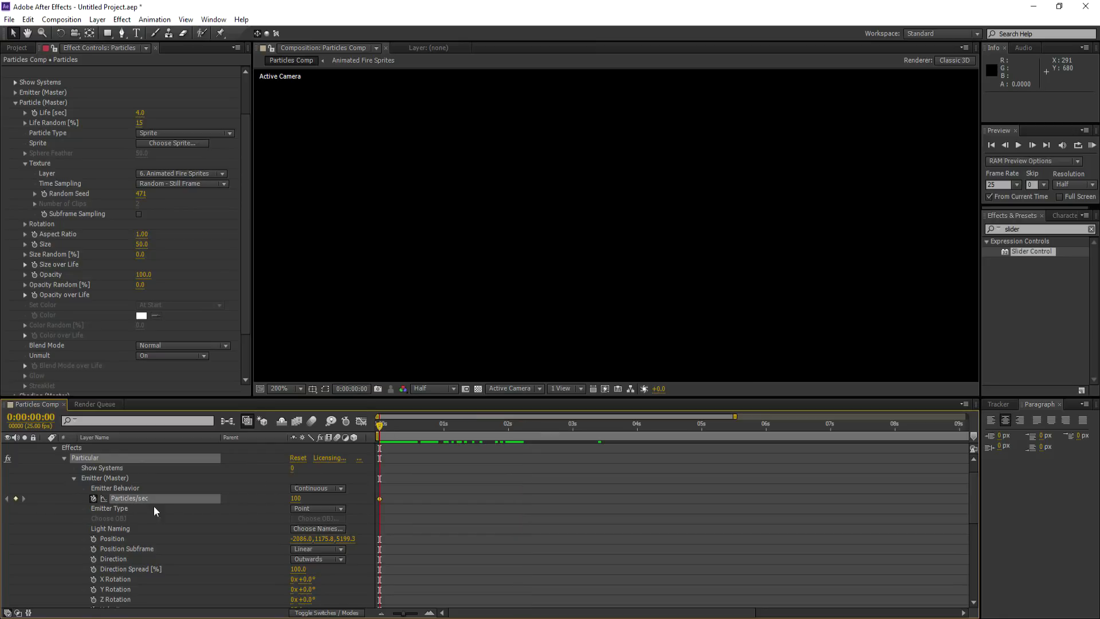
pyautogui.click(294, 498)
pyautogui.write('0')
pyautogui.click(395, 506)
# Keyframe Particles/sec to 100 one frame after the start
pyautogui.press('pagedown')
pyautogui.click(292, 499)
pyautogui.write('100')
pyautogui.click(407, 500)
# Add a Particles/sec keyframe at 0:00:03:13 keeping the emission rate, and keyframe it to 0 one frame further on
pyautogui.moveTo(383, 426); pyautogui.dragTo(610, 452)
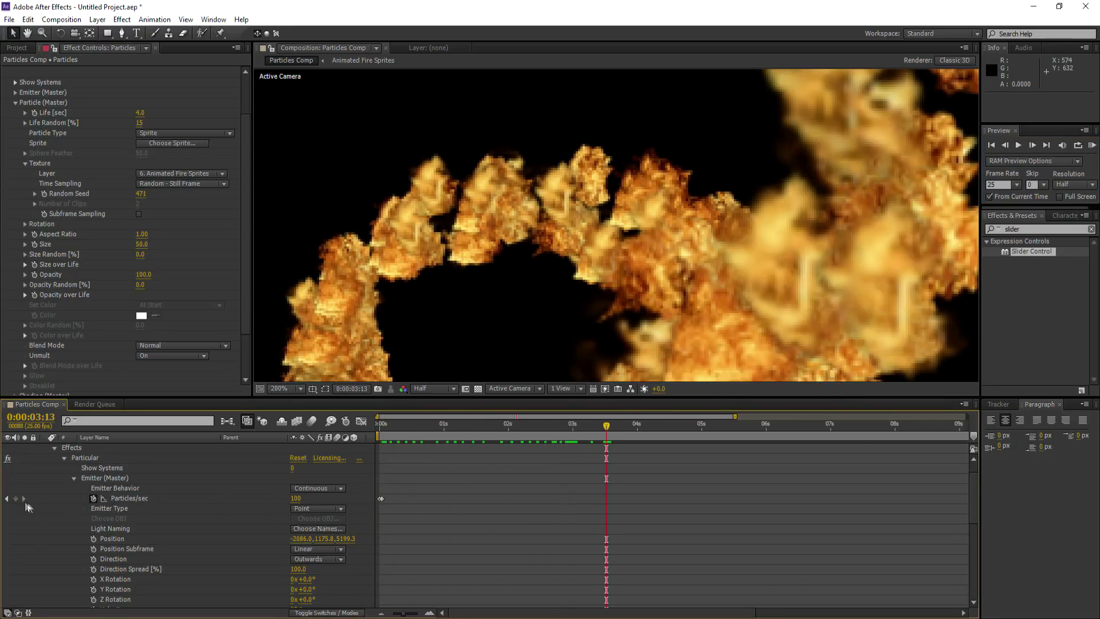
pyautogui.click(16, 499)
pyautogui.press('pagedown')
pyautogui.click(295, 499)
pyautogui.write('0')
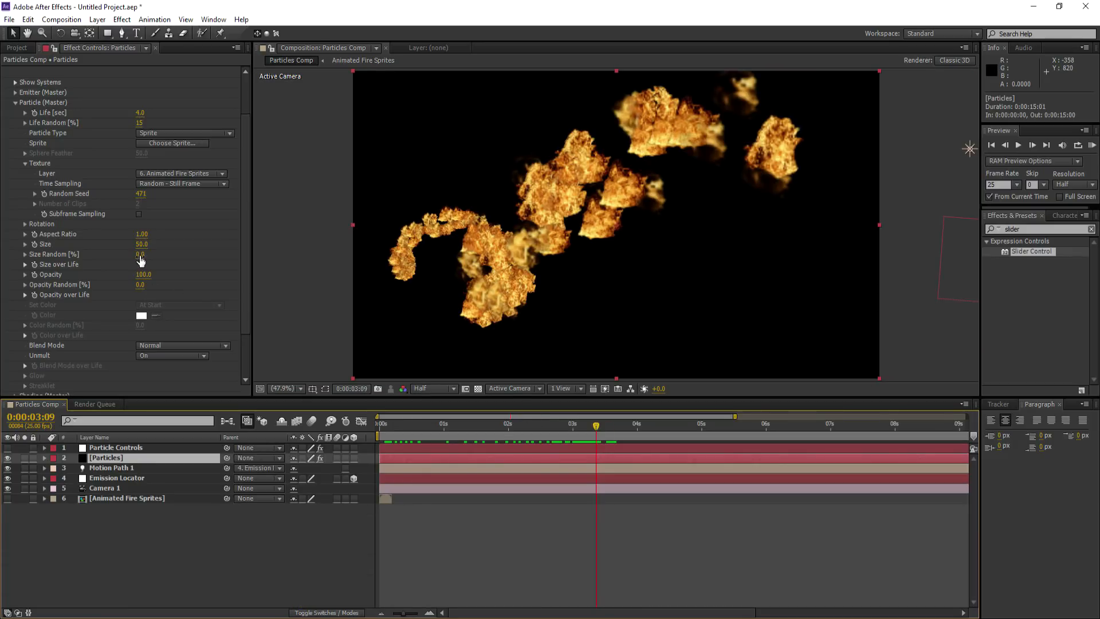
# Set the particle Size Random to 50%
pyautogui.click(141, 255)
pyautogui.write('50')
pyautogui.press('Return')
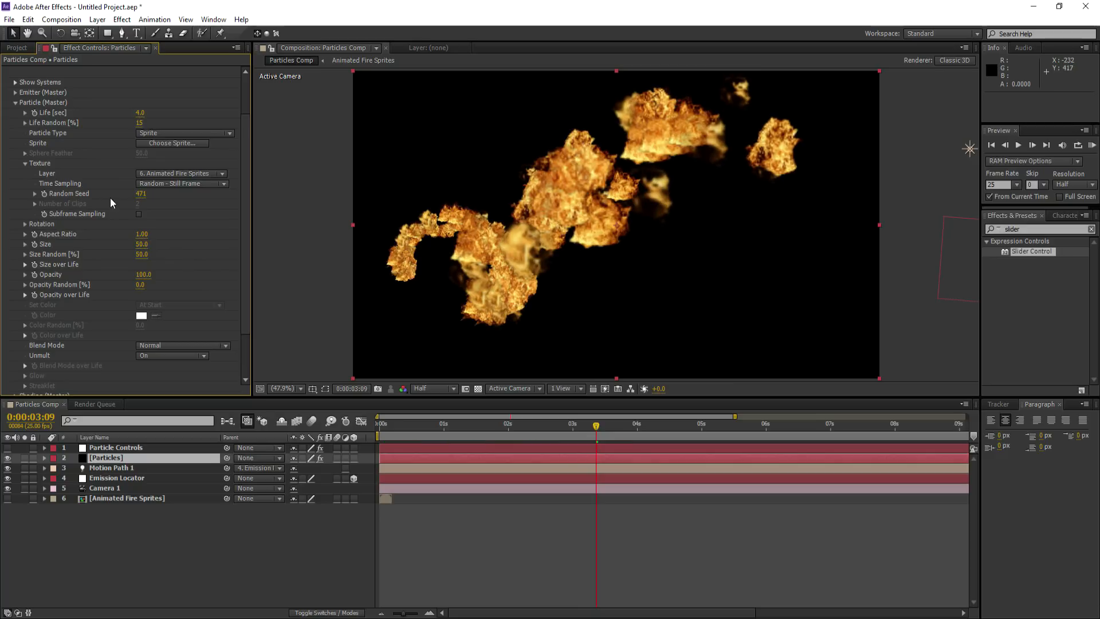
# Set the particle rotation's Random Speed Rotate to 2 and Random Speed Distribution to 1
pyautogui.click(25, 224)
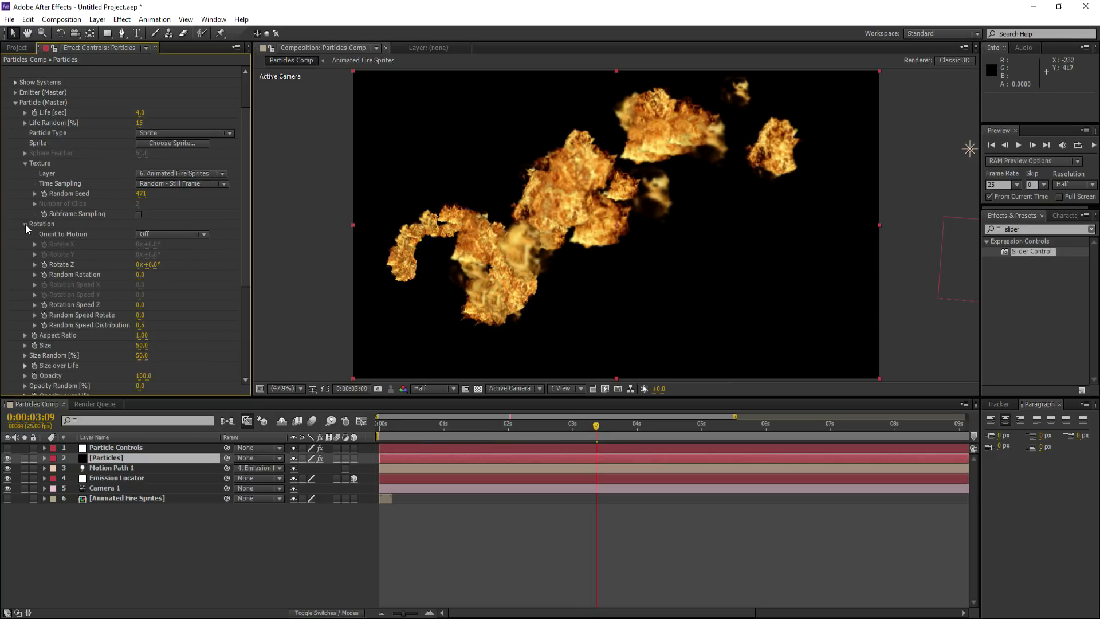
pyautogui.click(143, 325)
pyautogui.click(141, 315)
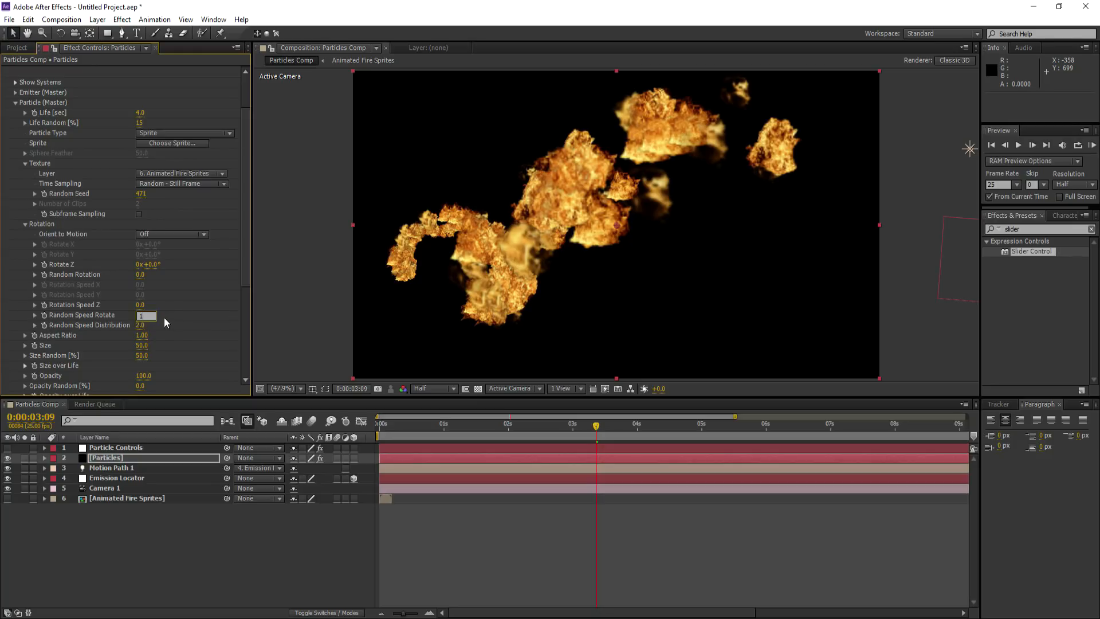
pyautogui.write('1')
pyautogui.press('Return')
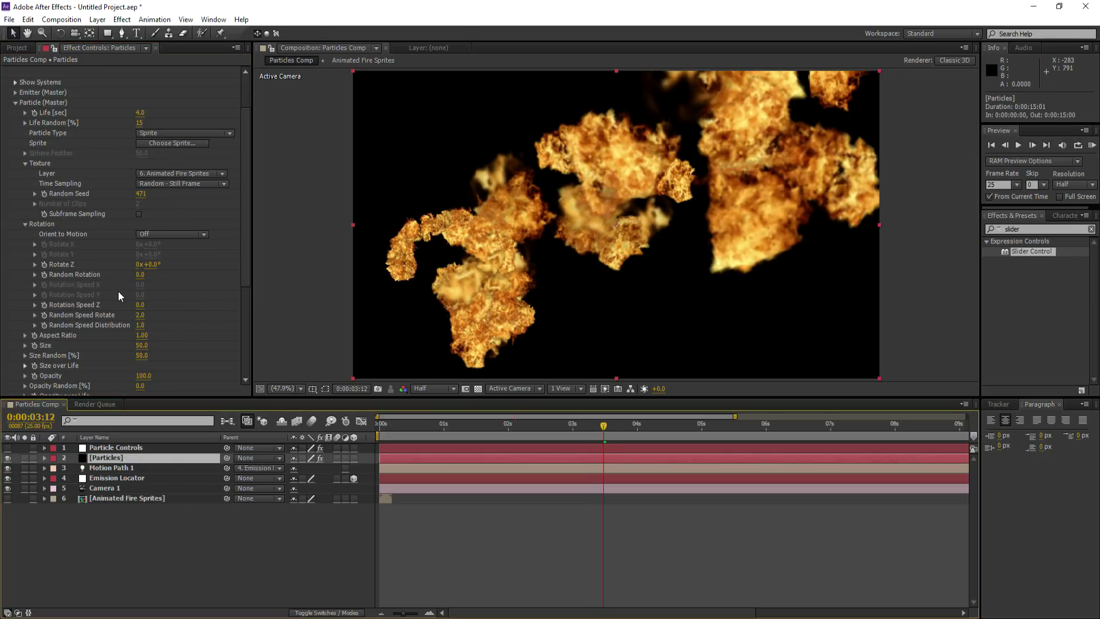
# Shape the Size over Life curve from a preset so particles grow in quickly and stay at full size until the end
pyautogui.scroll(-3, 118, 291)
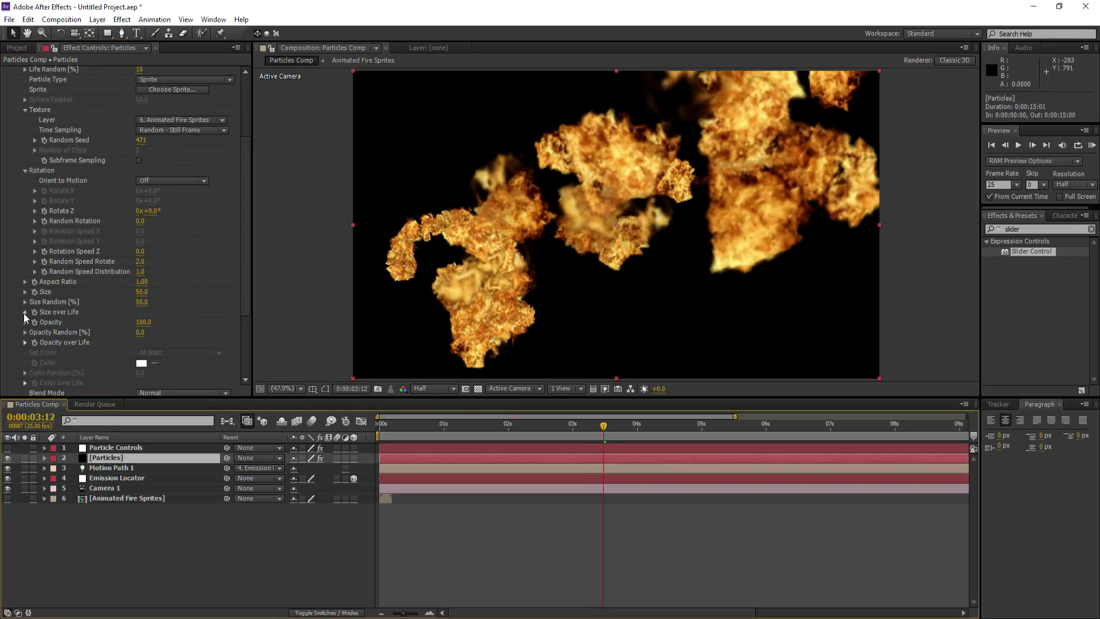
pyautogui.click(24, 312)
pyautogui.click(188, 296)
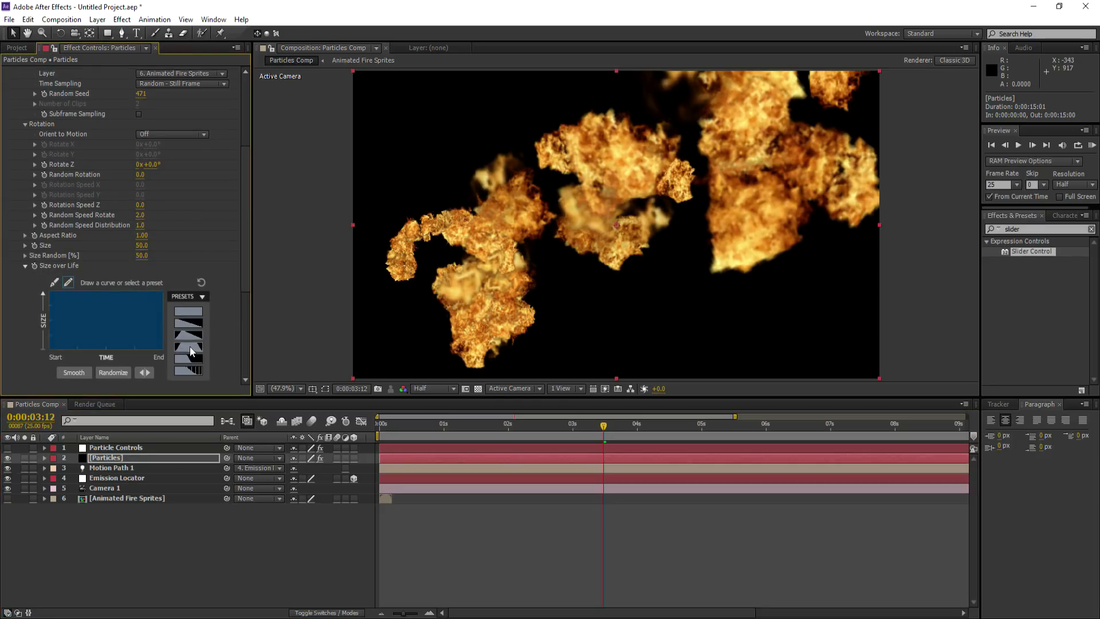
pyautogui.click(191, 346)
pyautogui.moveTo(145, 292); pyautogui.dragTo(172, 289)
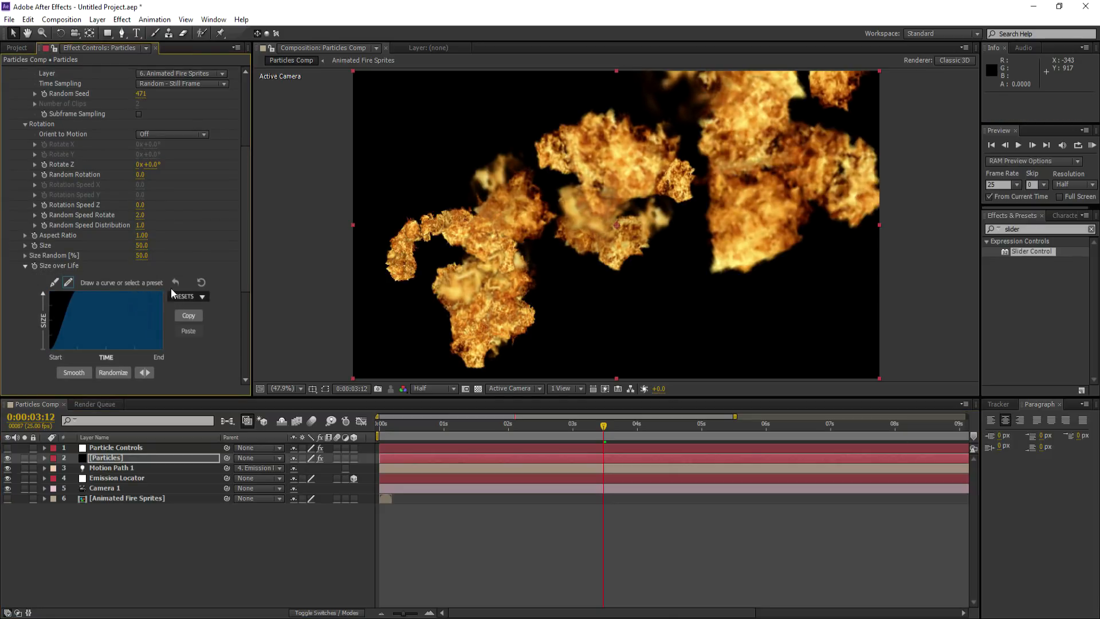
pyautogui.click(25, 267)
# Set the particle Opacity to 50 and Opacity Random to 50%
pyautogui.click(141, 276)
pyautogui.write('50')
pyautogui.click(181, 277)
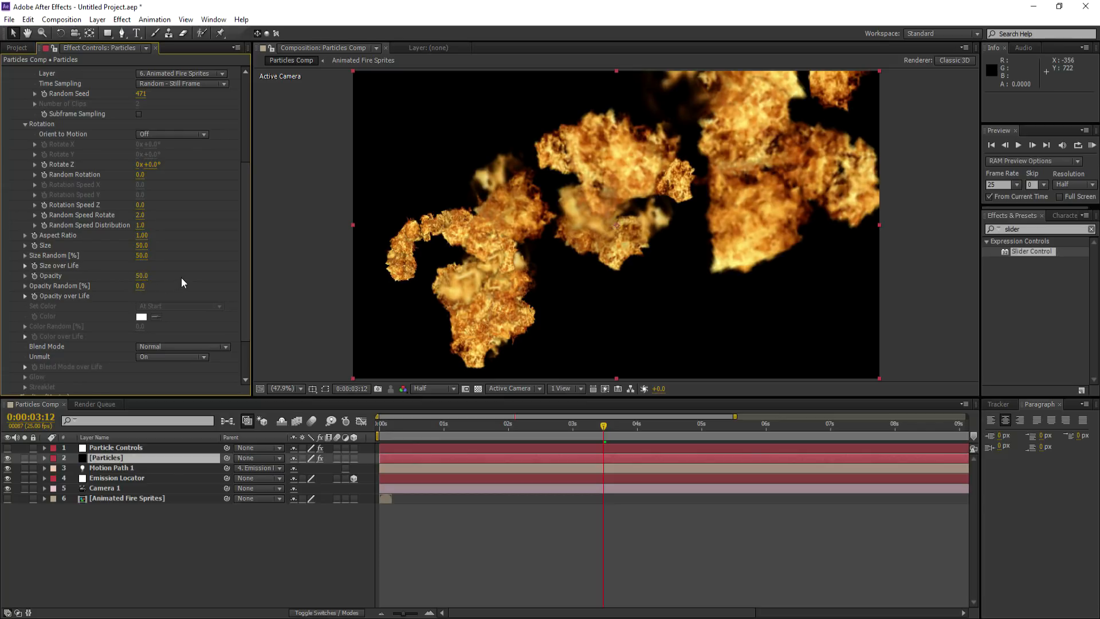
pyautogui.click(141, 286)
pyautogui.write('50')
pyautogui.click(190, 287)
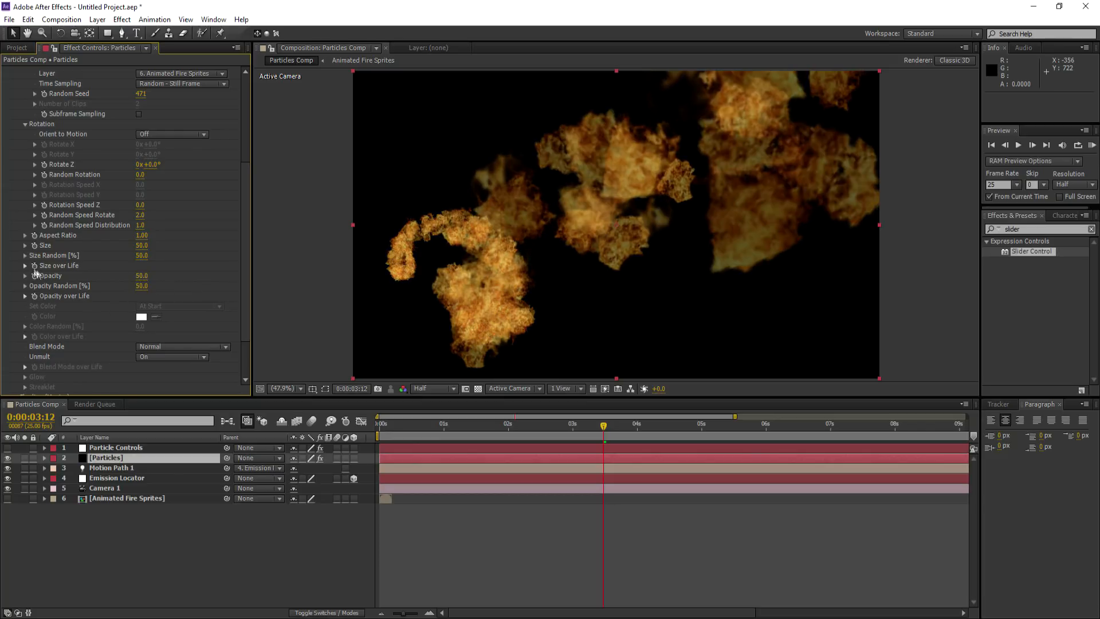
# Copy the Size over Life curve and paste it into Opacity over Life
pyautogui.click(25, 266)
pyautogui.click(189, 315)
pyautogui.click(26, 266)
pyautogui.click(25, 295)
pyautogui.click(188, 332)
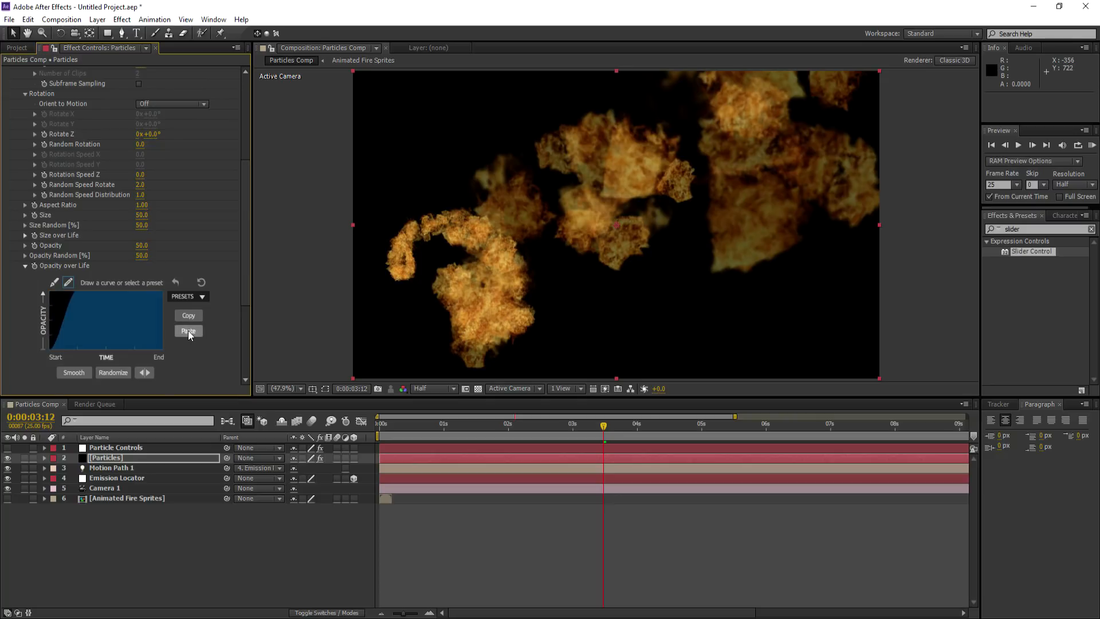
pyautogui.click(25, 266)
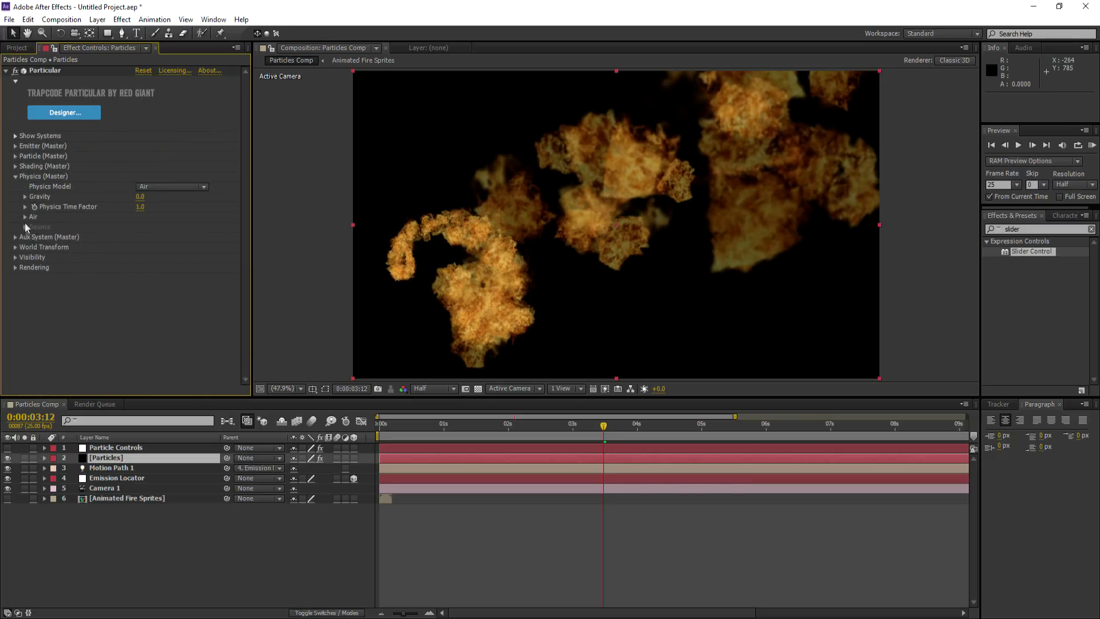
# In the Air physics settings, set Air Resistance to 1 and Spin Amplitude to 25
pyautogui.click(25, 218)
pyautogui.click(139, 237)
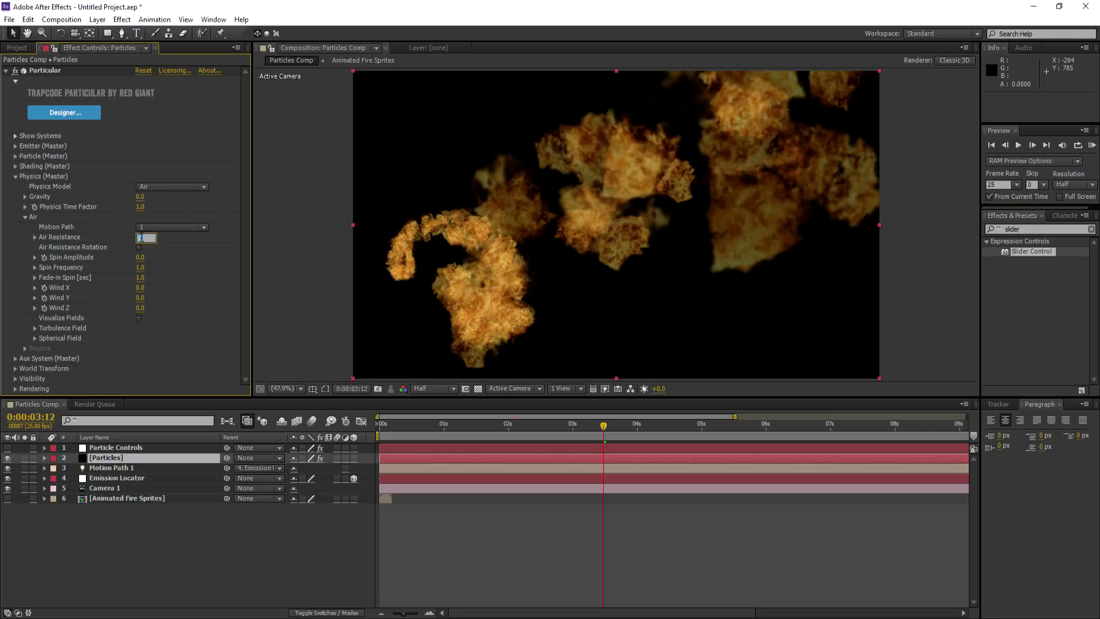
pyautogui.click(141, 257)
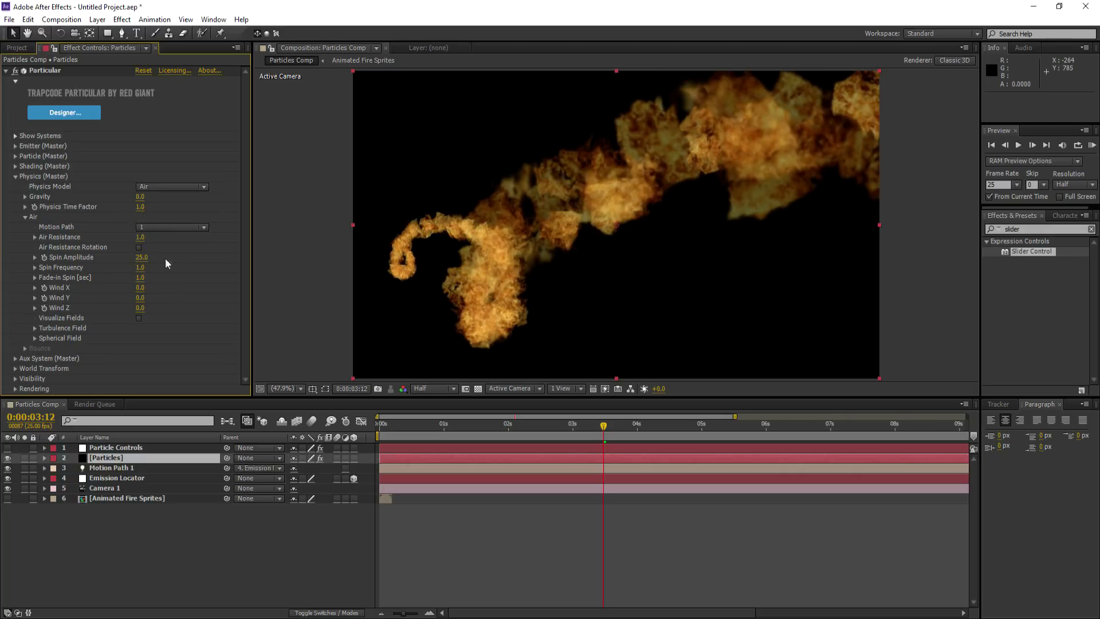
# Set the Turbulence Field's Affect Size to 25
pyautogui.click(34, 328)
pyautogui.scroll(-3, 58, 335)
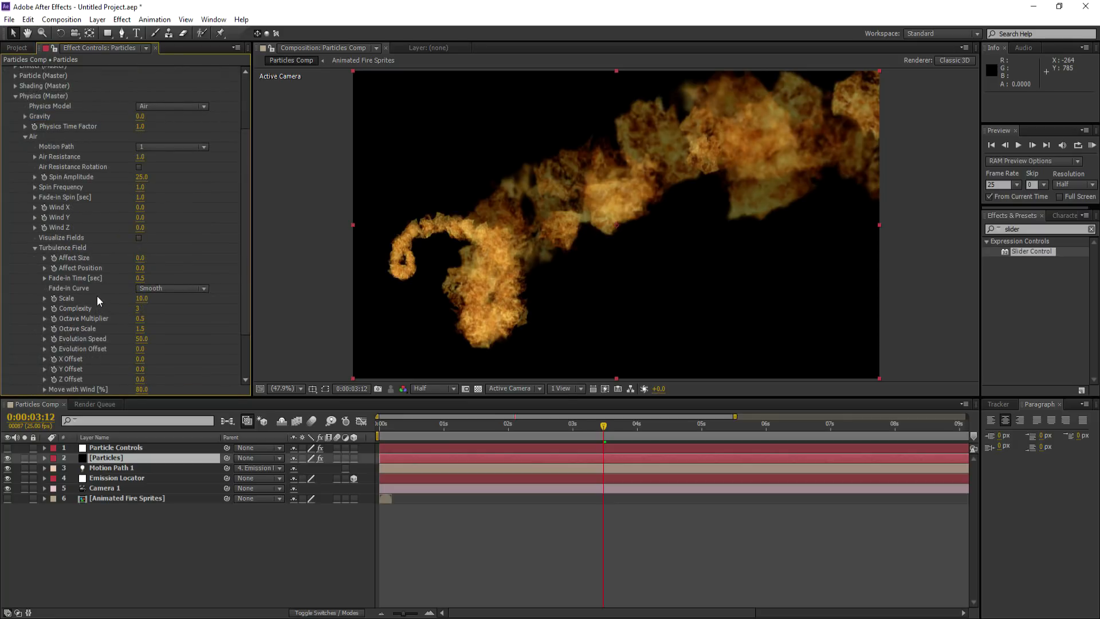
pyautogui.scroll(-1, 95, 291)
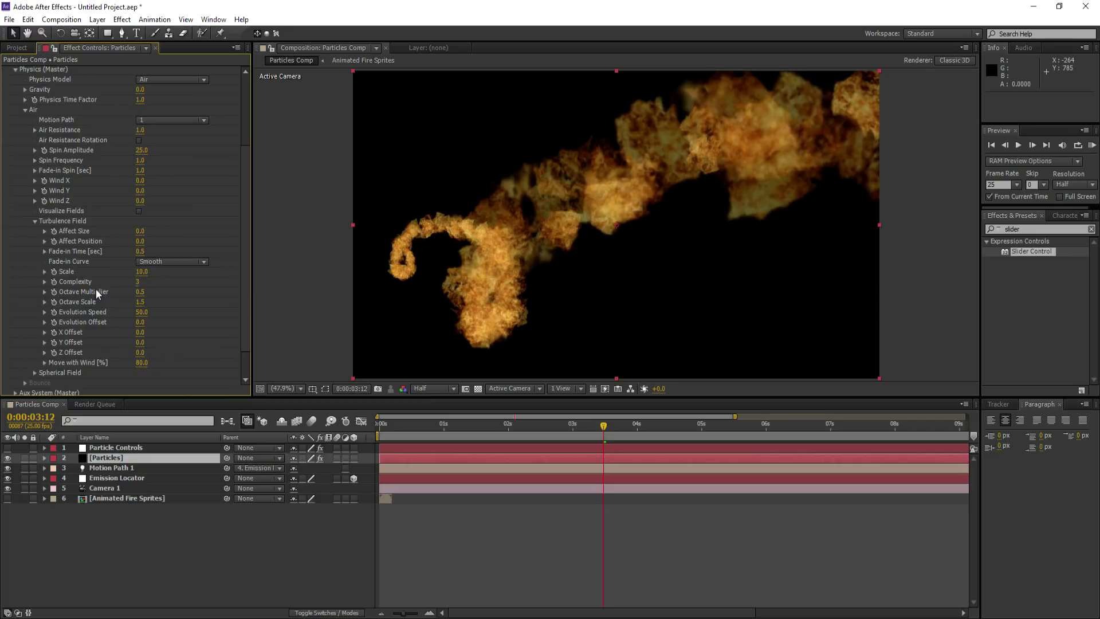
pyautogui.moveTo(148, 231); pyautogui.dragTo(164, 232)
pyautogui.click(145, 233)
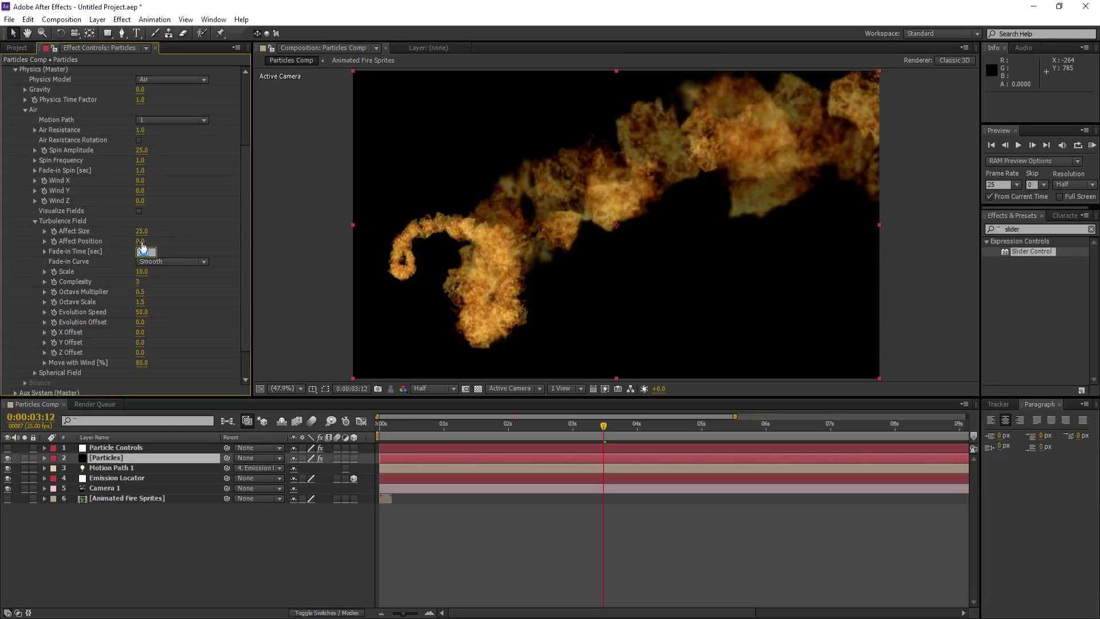
# Set the Turbulence Field's Affect Position to 1000 and its Fade-in Time to 2 seconds
pyautogui.moveTo(144, 244); pyautogui.dragTo(180, 254)
pyautogui.click(143, 242)
pyautogui.write('10')
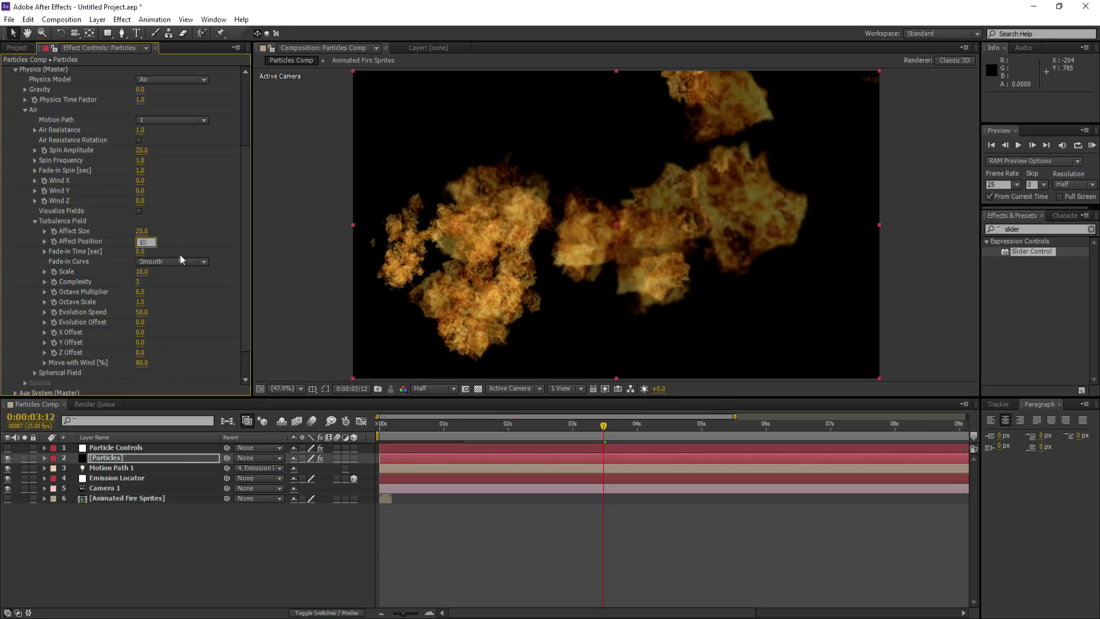
pyautogui.press('Tab')
pyautogui.write('2')
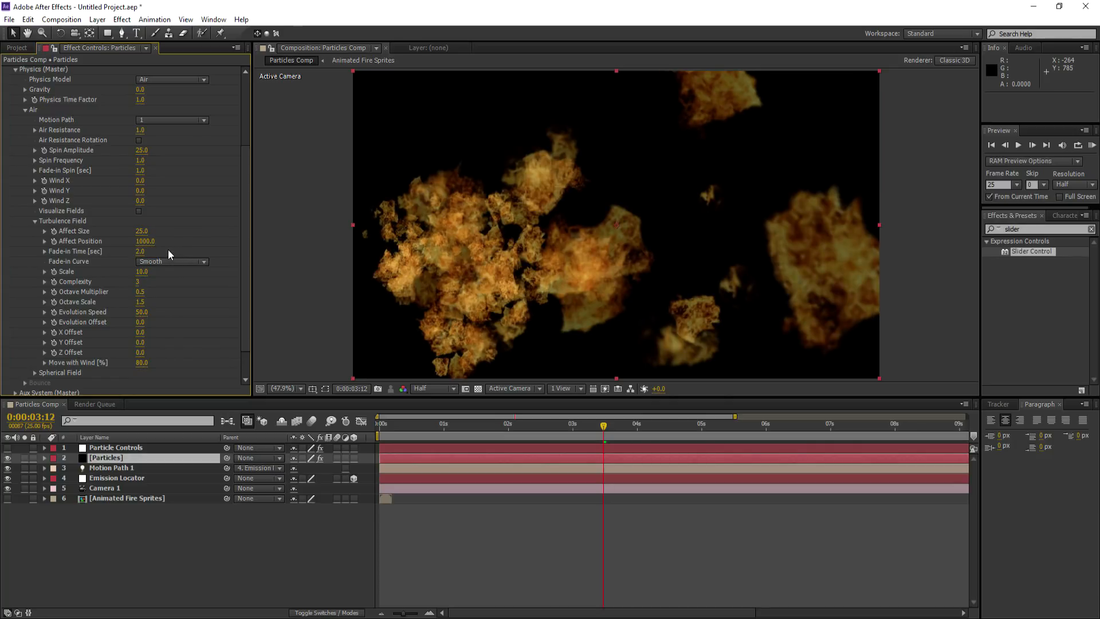
# Set the Turbulence Field's Scale to 0.5 and turn on Visualize Fields
pyautogui.scroll(-2, 163, 249)
pyautogui.moveTo(132, 241); pyautogui.dragTo(129, 241)
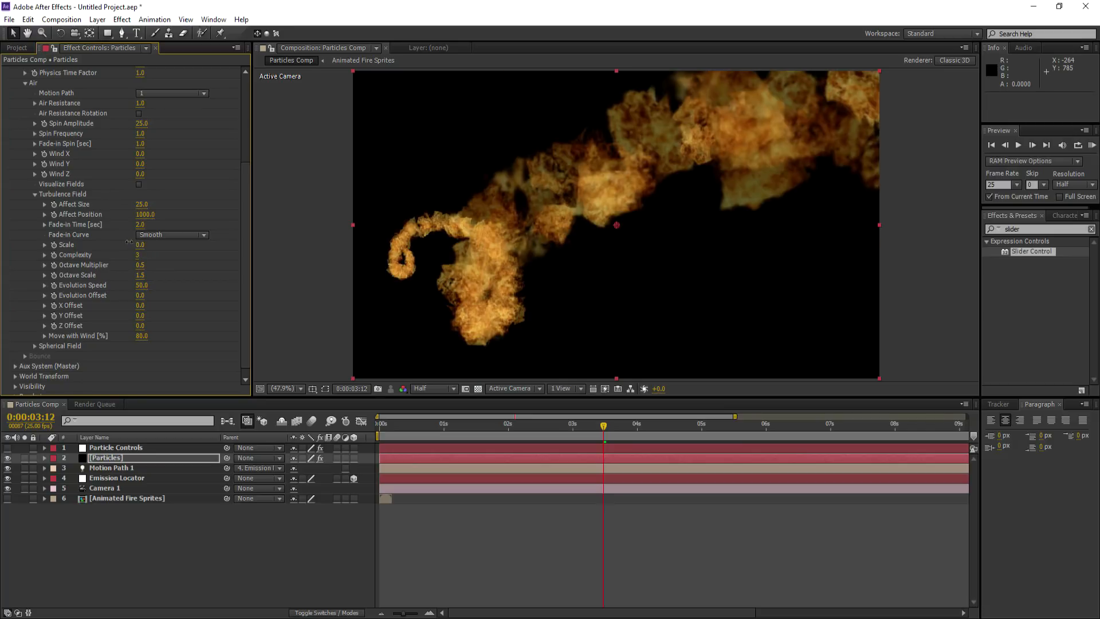
pyautogui.click(138, 244)
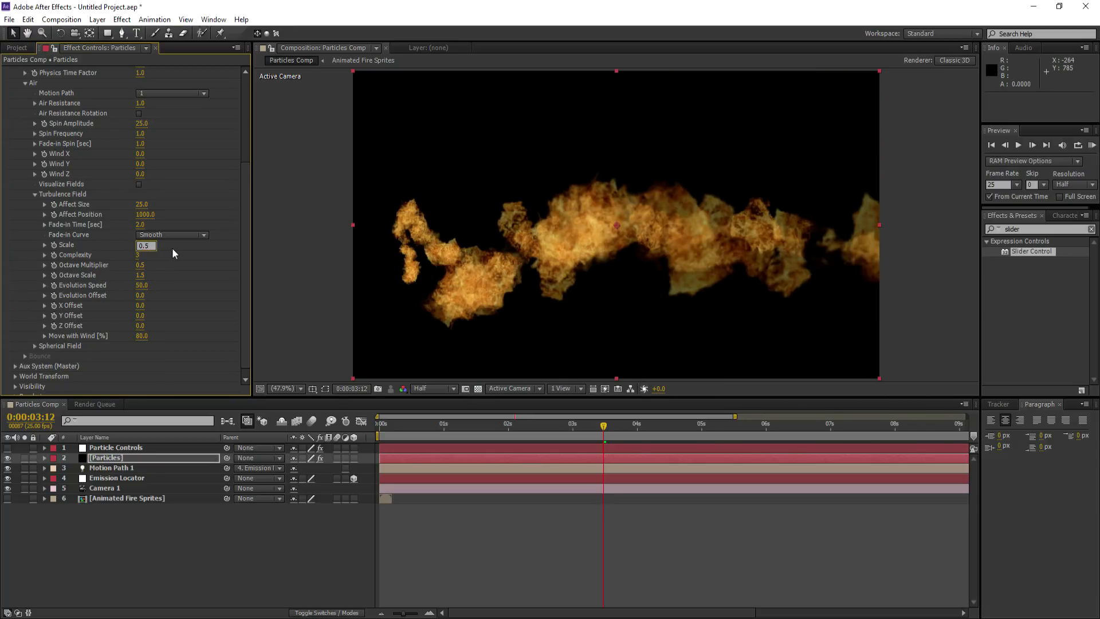
pyautogui.press('Return')
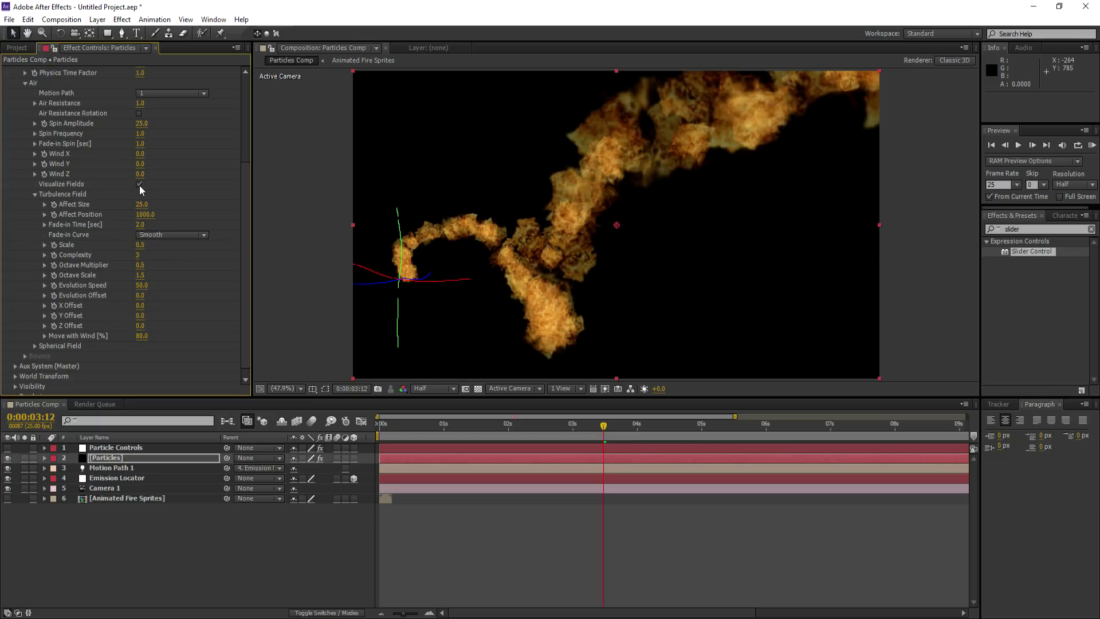
# Set the Turbulence Field's Octave Scale to 1 and its Evolution Speed to 1000
pyautogui.click(141, 276)
pyautogui.write('1')
pyautogui.press('Tab')
pyautogui.write('1')
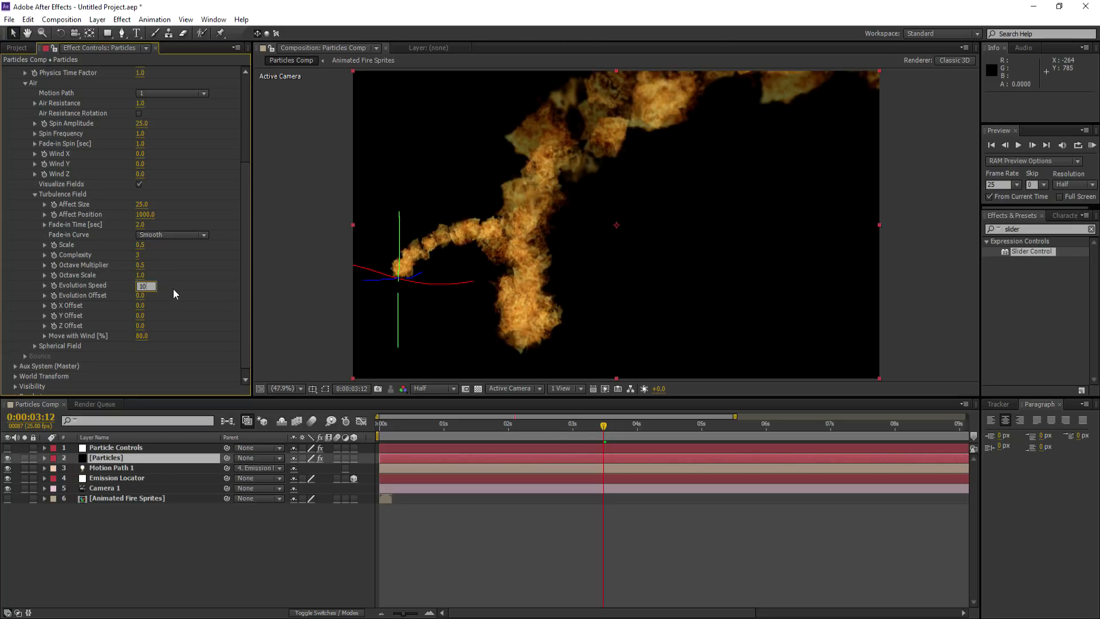
pyautogui.write('000')
pyautogui.press('Return')
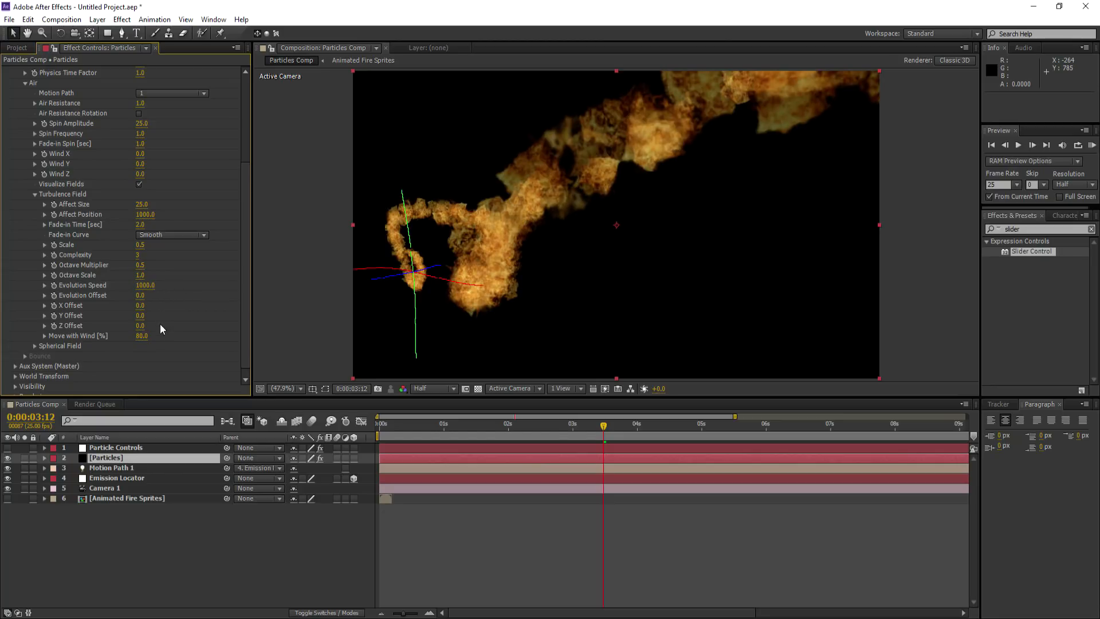
# Edit the Turbulence Field's Move with Wind percentage and clear the effects search filter
pyautogui.click(144, 339)
pyautogui.press('Return')
pyautogui.click(1094, 146)
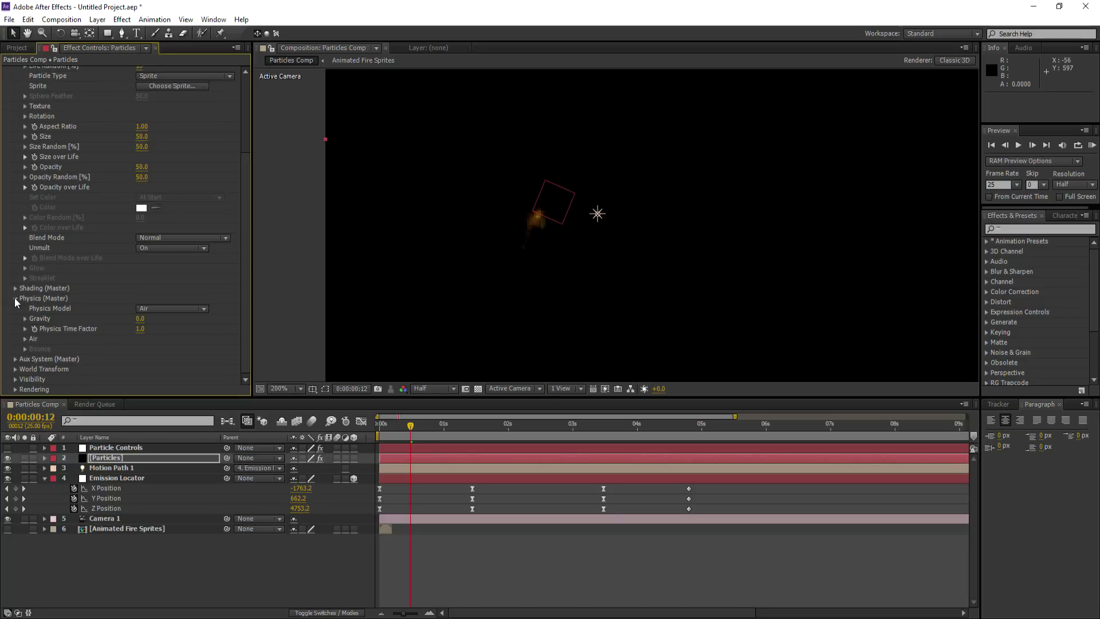
# Apply the flat, constant preset to the main particles' Size over Life curve
pyautogui.scroll(5, 42, 219)
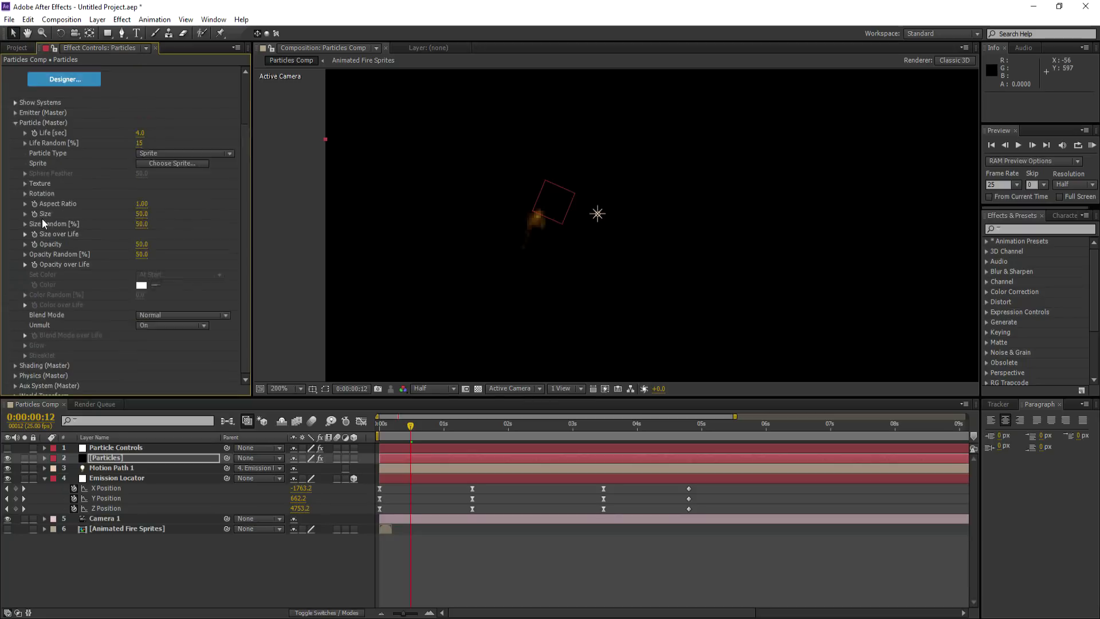
pyautogui.click(25, 261)
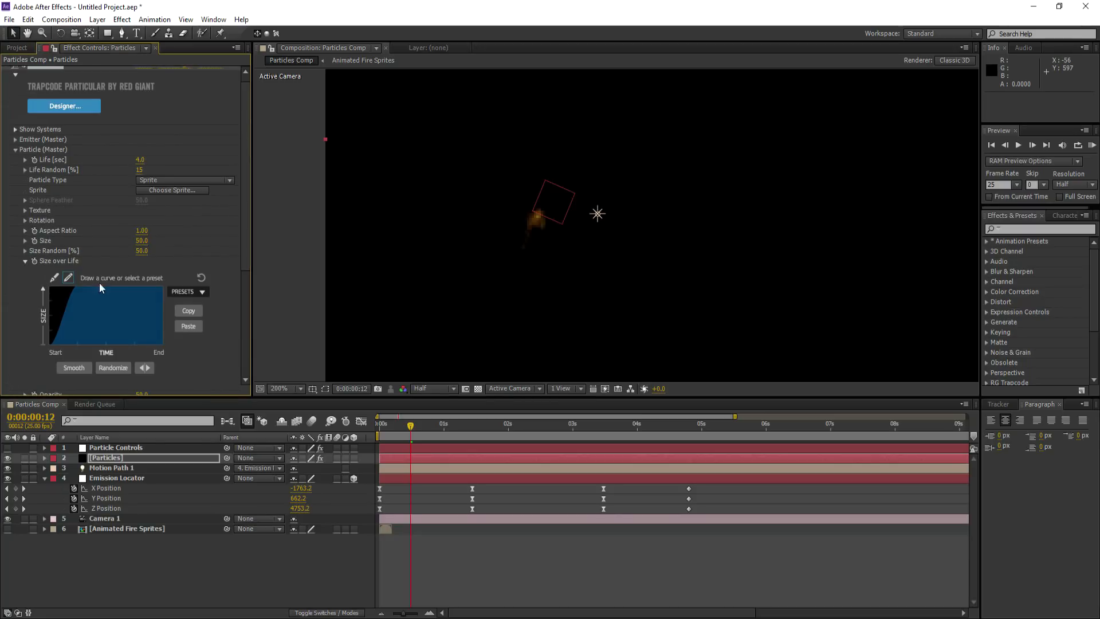
pyautogui.click(184, 291)
pyautogui.click(180, 305)
pyautogui.click(24, 262)
# Redraw the start of the main particles' Opacity over Life curve as a steep rise to full opacity and smooth it
pyautogui.click(25, 292)
pyautogui.moveTo(52, 343)
pyautogui.mouseDown()
pyautogui.moveTo(63, 292)
pyautogui.moveTo(53, 288)
pyautogui.mouseUp()
pyautogui.click(74, 373)
pyautogui.press('pageup')
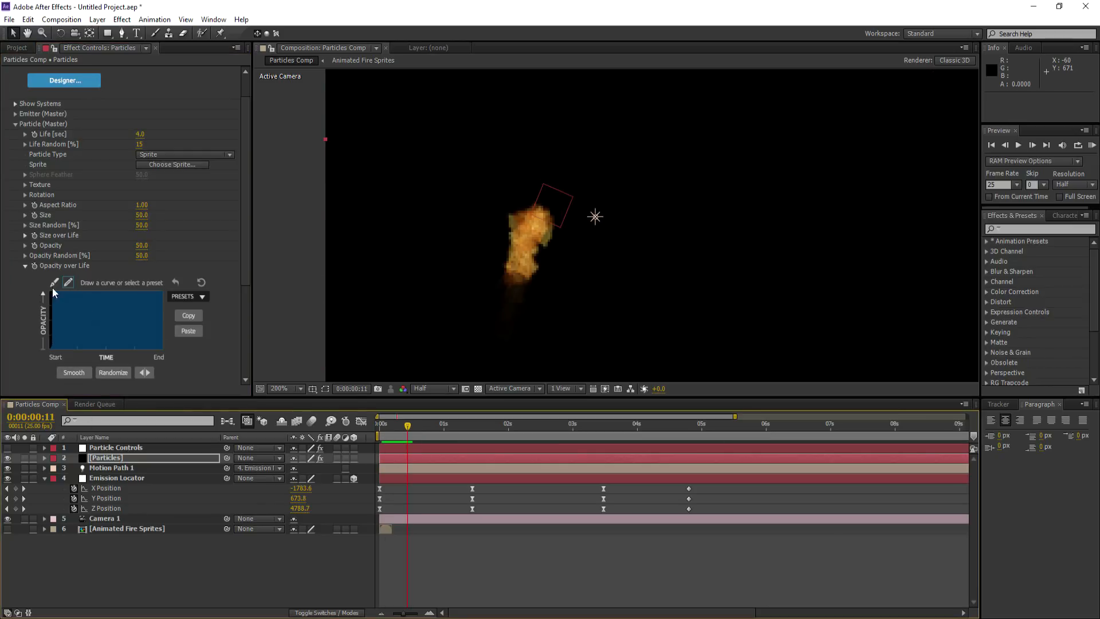
# Move to a later frame and set the Randomize Simulation slider on Particle Controls to 2080
pyautogui.moveTo(408, 440); pyautogui.dragTo(555, 437)
pyautogui.click(25, 266)
pyautogui.click(115, 448)
pyautogui.moveTo(147, 81); pyautogui.dragTo(172, 81)
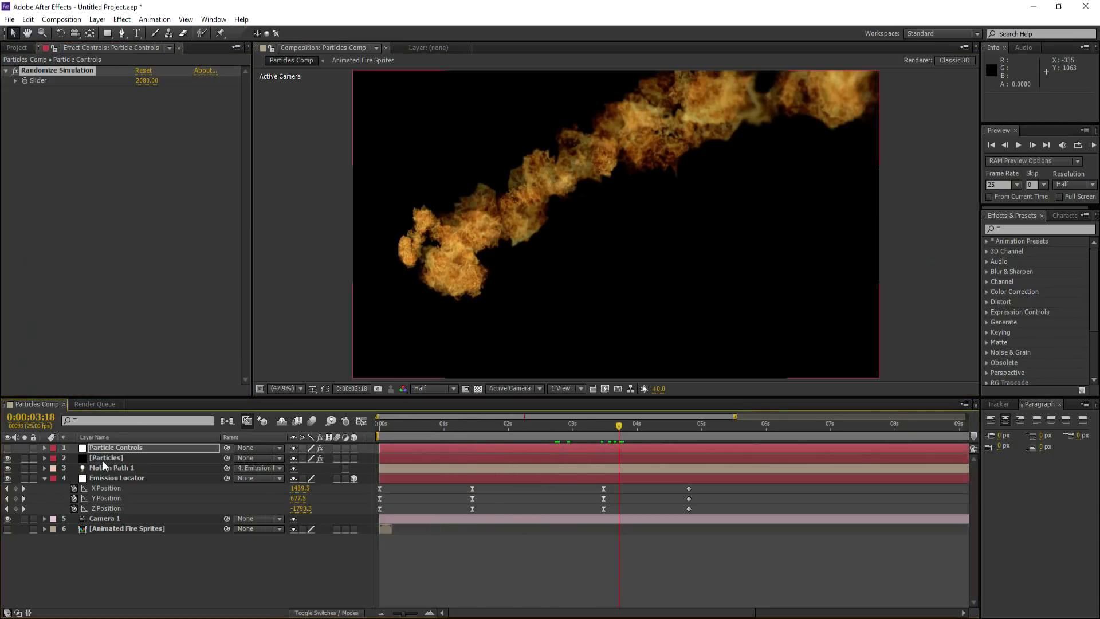
# Turn on Motion Blur in the Particles layer's Rendering settings
pyautogui.click(103, 458)
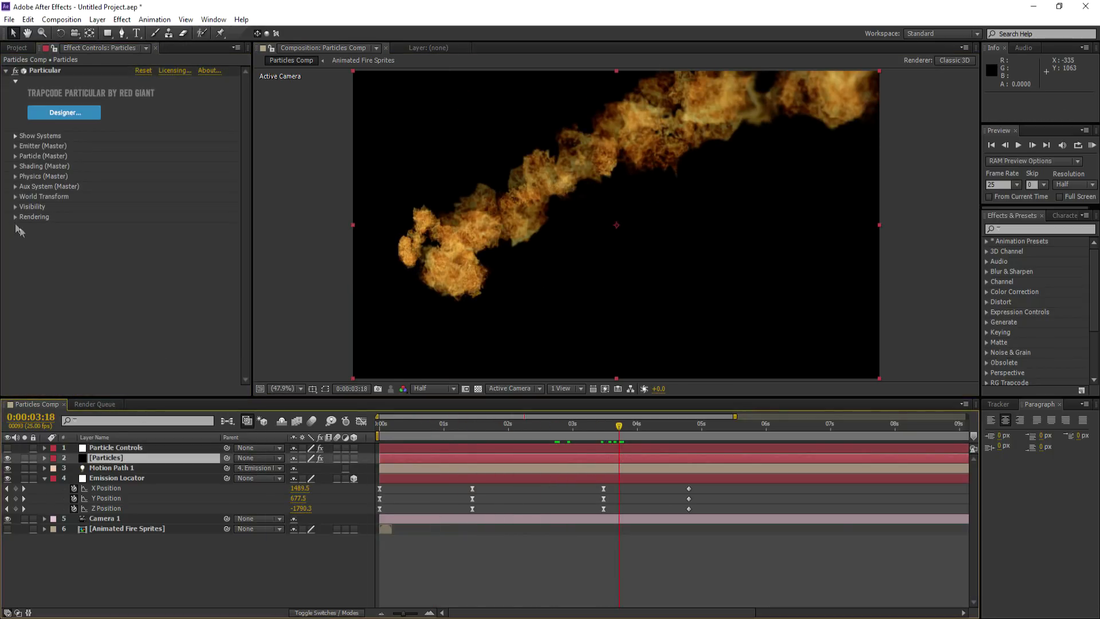
pyautogui.click(15, 217)
pyautogui.click(166, 308)
pyautogui.click(166, 345)
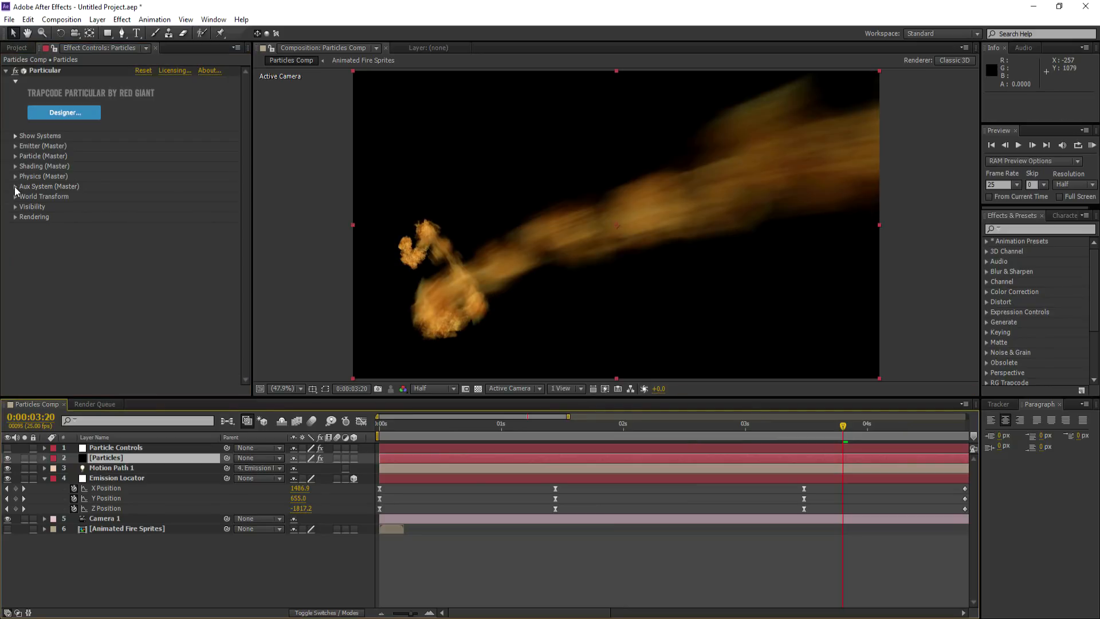
# Set the Particles layer's Aux System to emit continuously
pyautogui.click(15, 186)
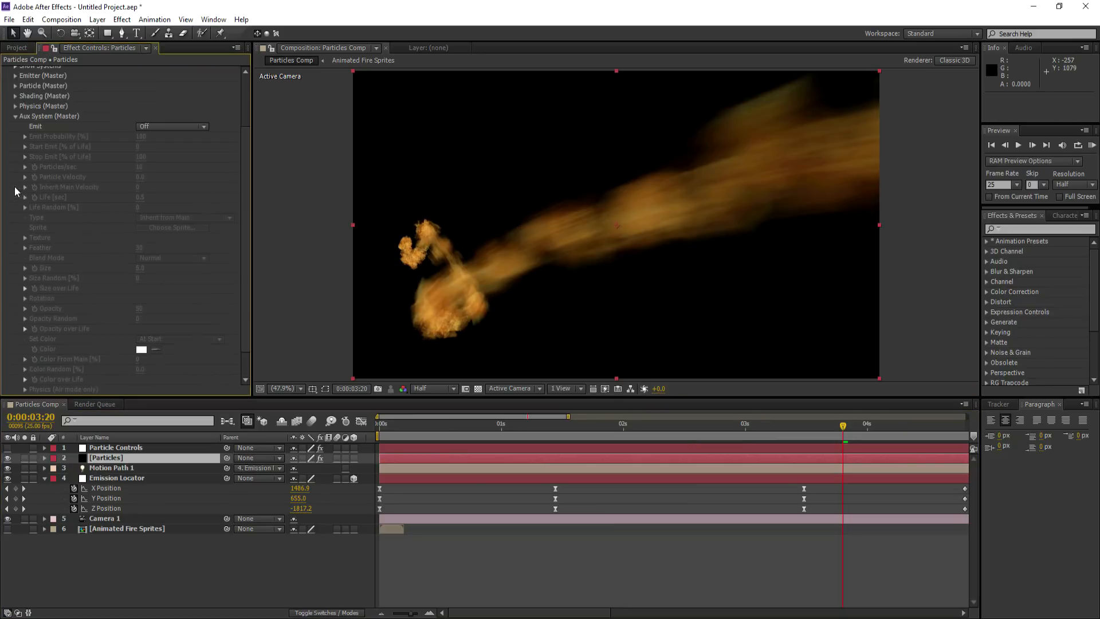
pyautogui.click(156, 127)
pyautogui.click(178, 166)
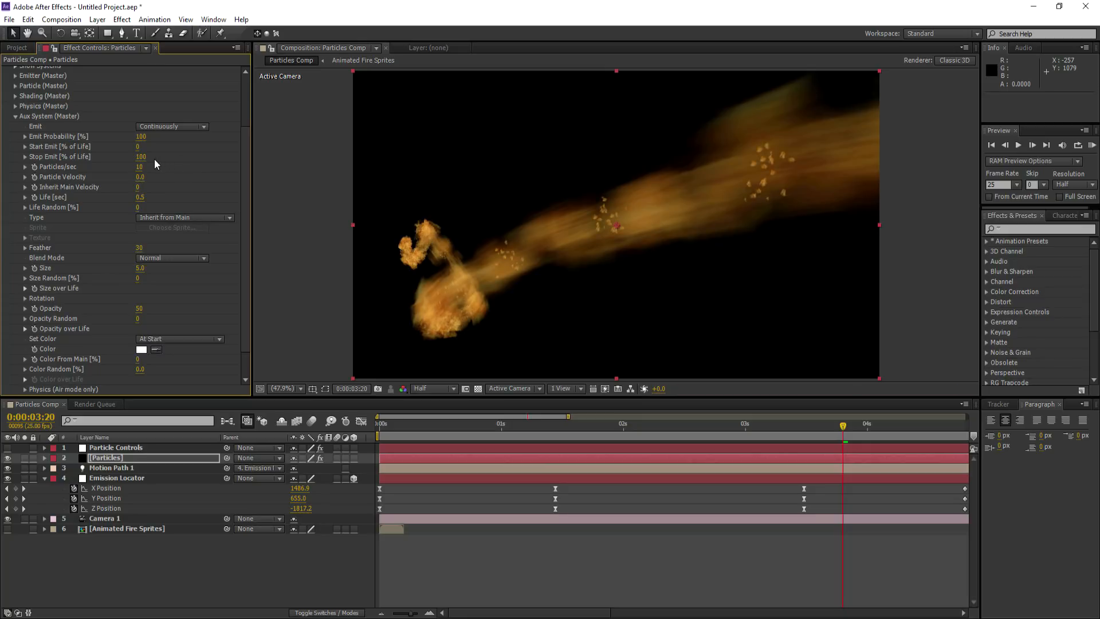
# Set the Aux System's Particles/sec to 15, Particle Velocity to 25 and Inherit Main Velocity to 75
pyautogui.click(140, 167)
pyautogui.write('15')
pyautogui.click(149, 178)
pyautogui.press('Return')
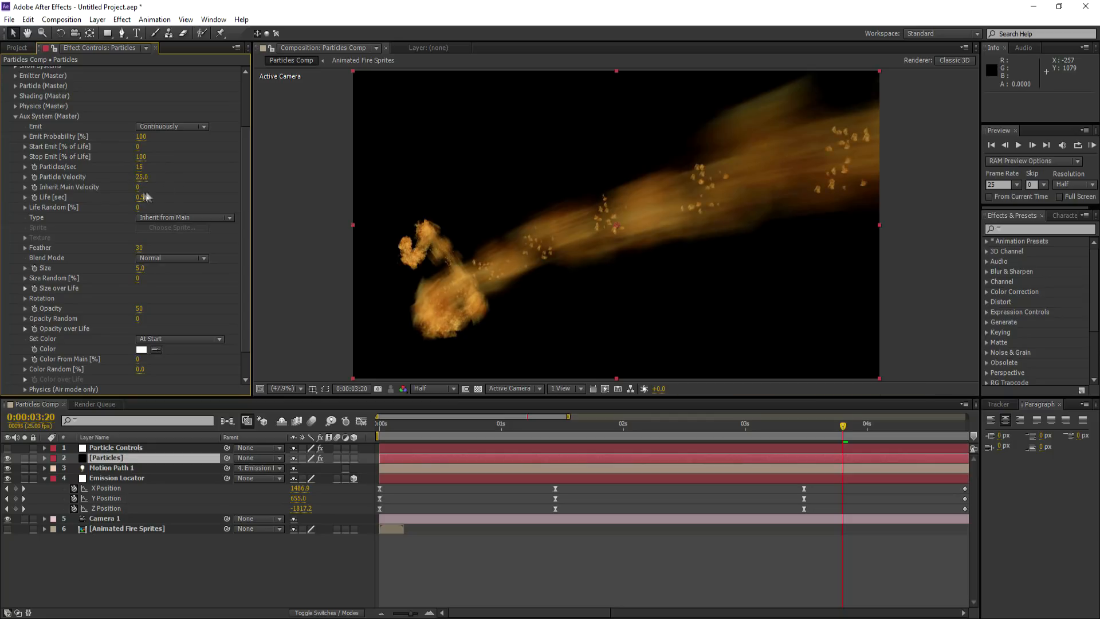
pyautogui.click(141, 187)
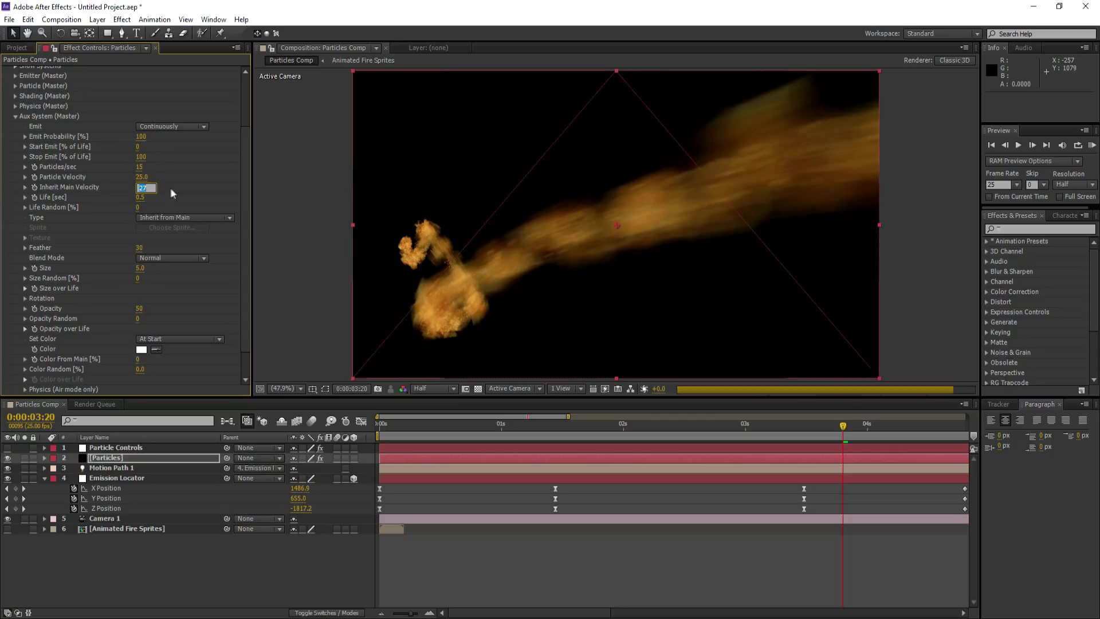
pyautogui.write('75')
pyautogui.press('Return')
# Set the Aux System's Life to 0.3 seconds and its Life Random to 50%
pyautogui.click(142, 197)
pyautogui.write('0.3')
pyautogui.press('Tab')
pyautogui.write('50')
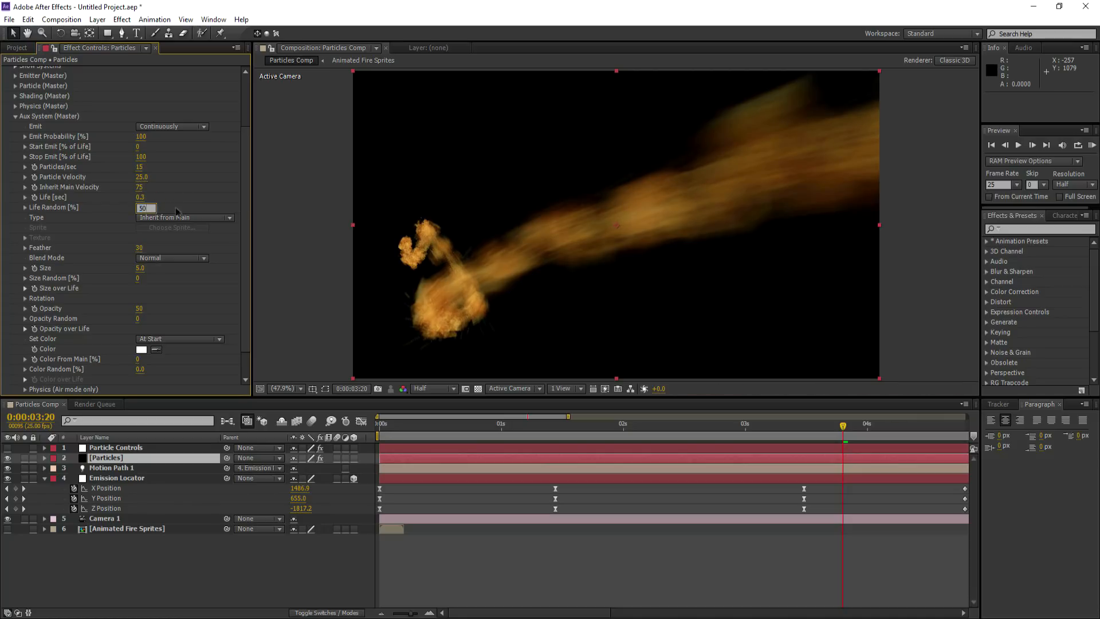
# Set the Aux System's particle Size to 75 and its Size Random to 25%
pyautogui.click(140, 269)
pyautogui.write('100')
pyautogui.press('Return')
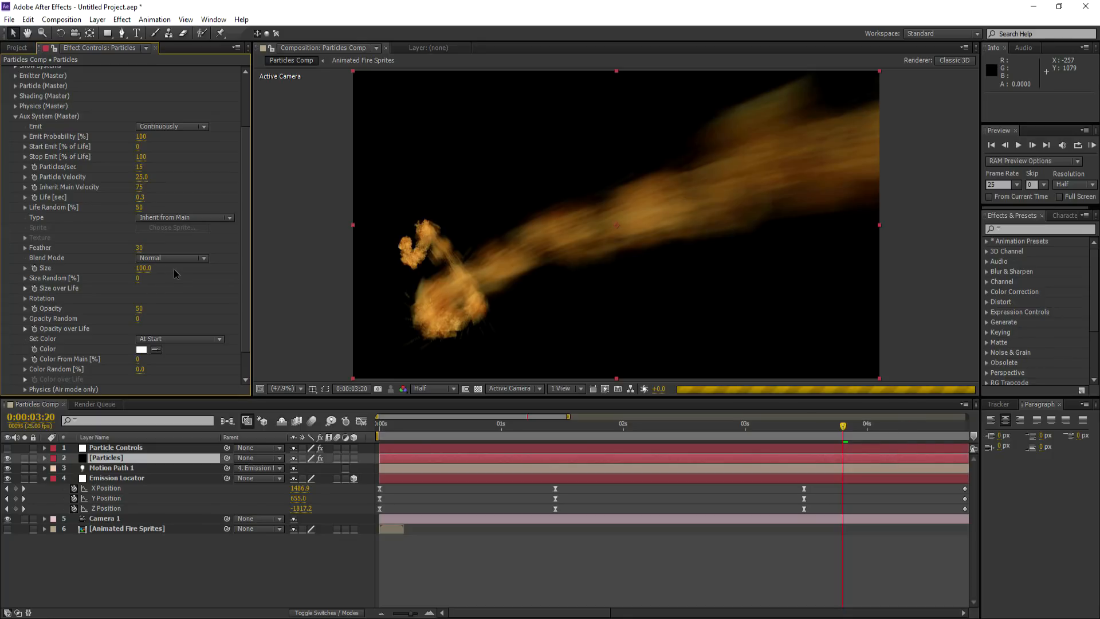
pyautogui.moveTo(149, 268); pyautogui.dragTo(140, 274)
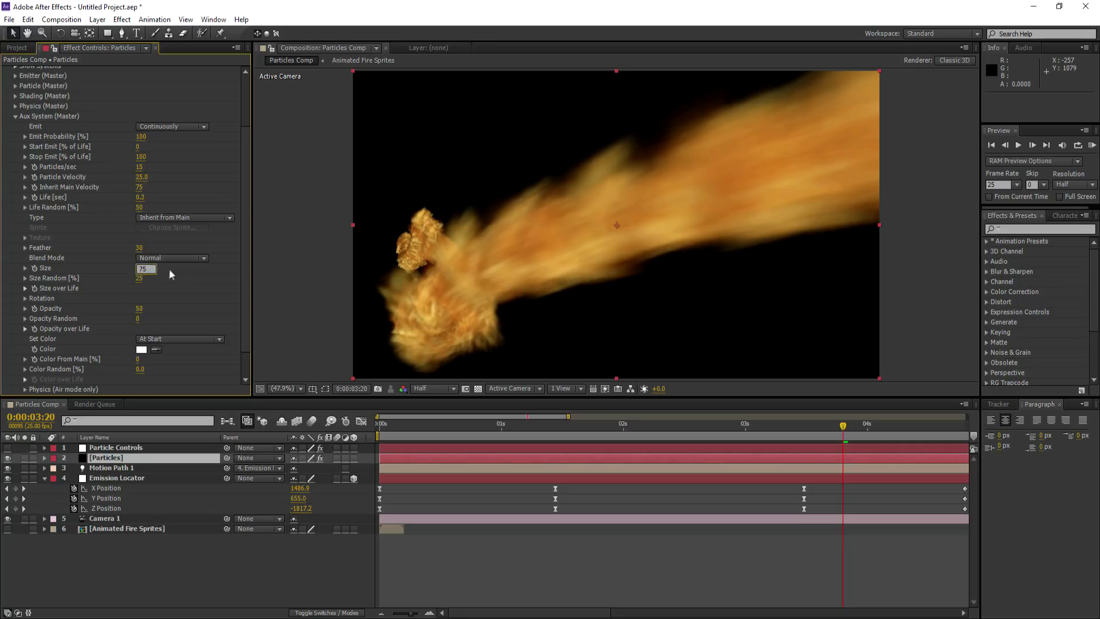
# Apply the linear descending preset to the Aux System's Opacity over Life curve
pyautogui.click(26, 288)
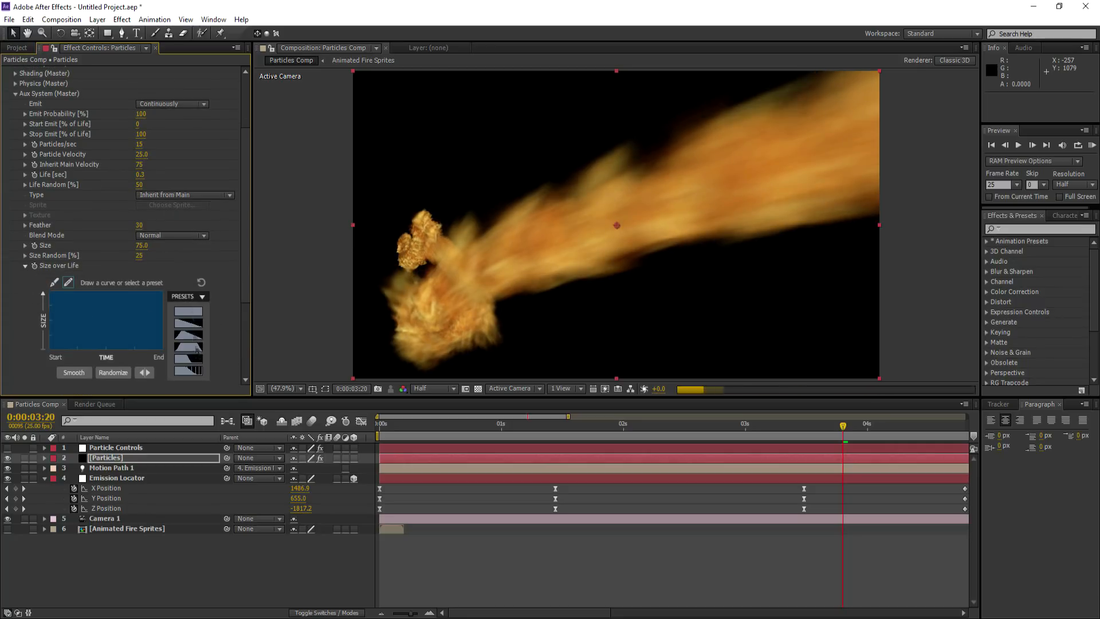
pyautogui.click(25, 266)
pyautogui.click(27, 315)
pyautogui.click(185, 297)
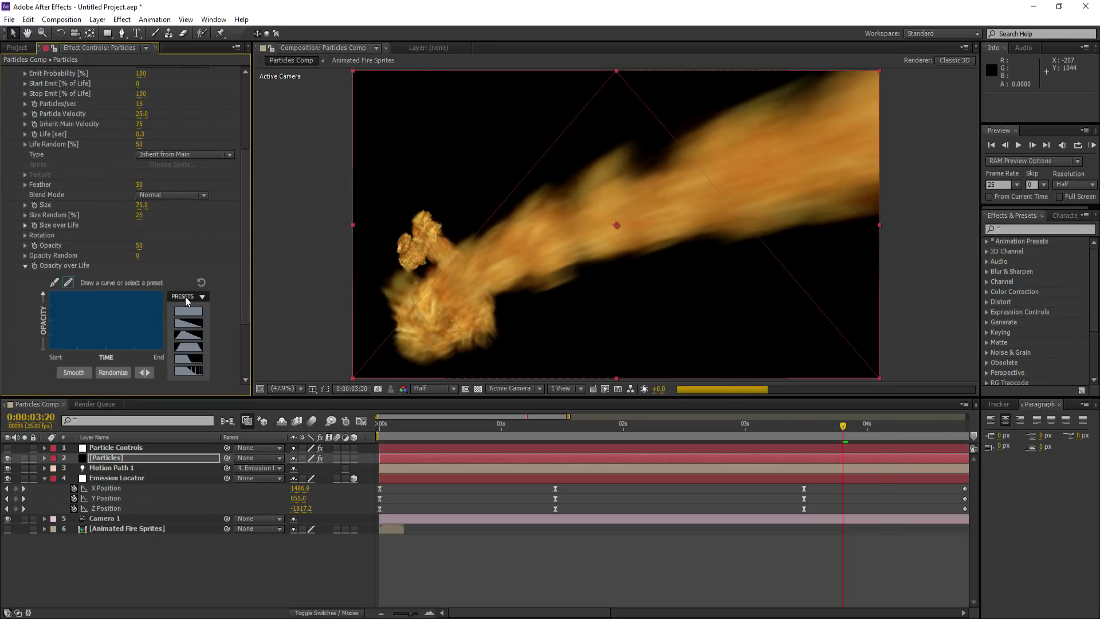
pyautogui.click(185, 327)
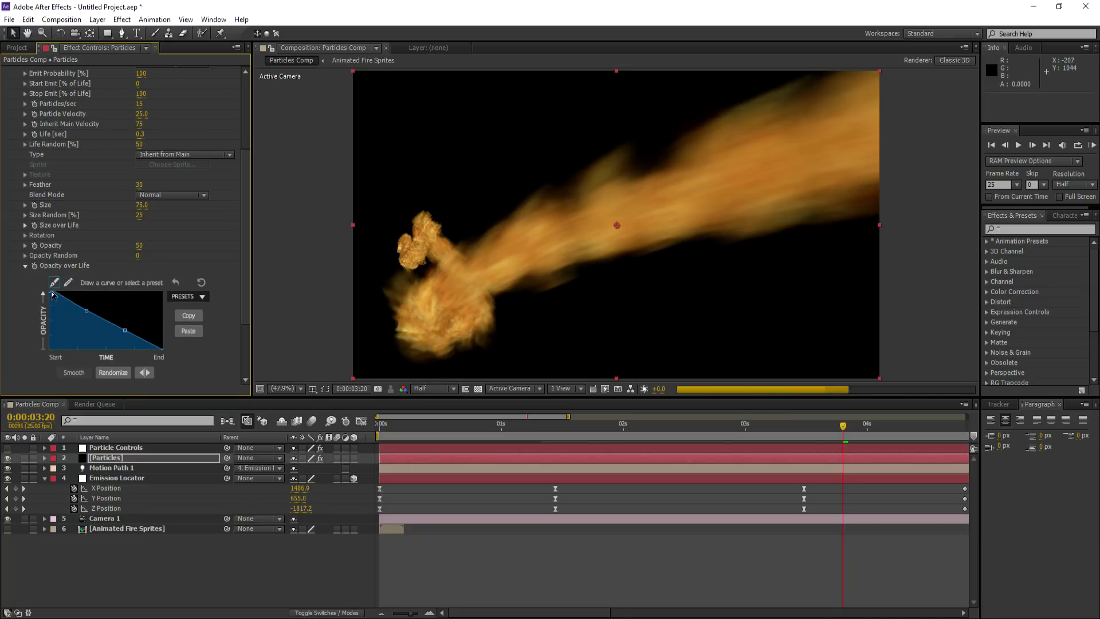
# Turn off Motion Blur in the Particles layer's Rendering settings
pyautogui.scroll(-6, 33, 310)
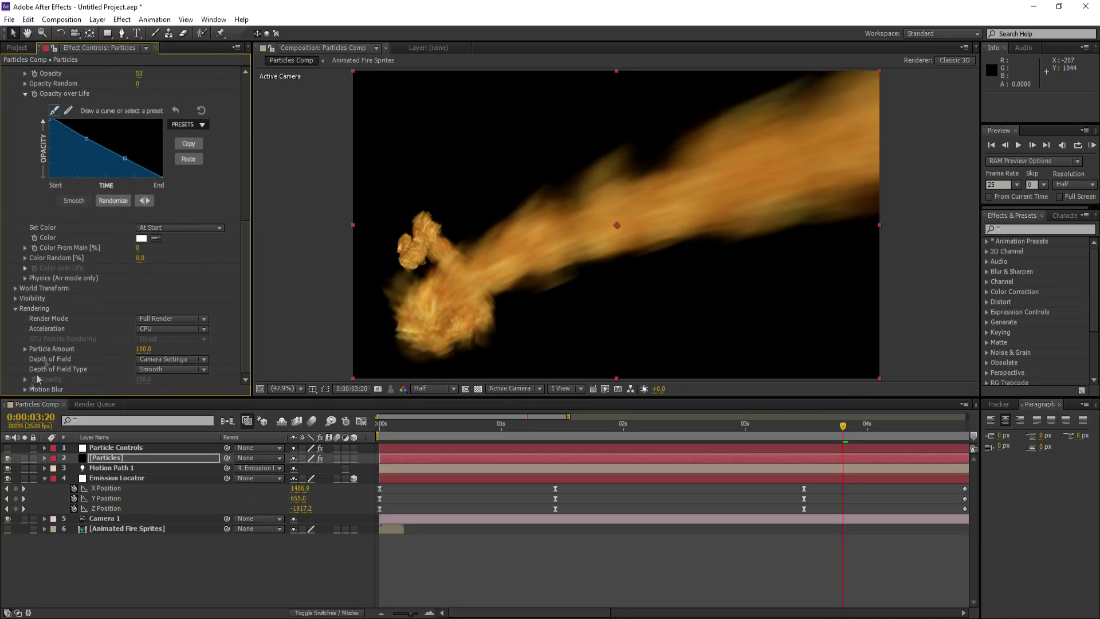
pyautogui.click(25, 390)
pyautogui.scroll(-3, 26, 388)
pyautogui.click(160, 319)
pyautogui.click(159, 333)
# Reshape the Aux Opacity over Life curve to start at zero, peak early and taper off to zero at the end
pyautogui.scroll(5, 108, 252)
pyautogui.moveTo(51, 172); pyautogui.dragTo(50, 230)
pyautogui.moveTo(86, 192); pyautogui.dragTo(74, 179)
# Set both the Aux System's Opacity and its Opacity Random to 100
pyautogui.click(138, 128)
pyautogui.write('100')
pyautogui.click(137, 138)
pyautogui.write('1')
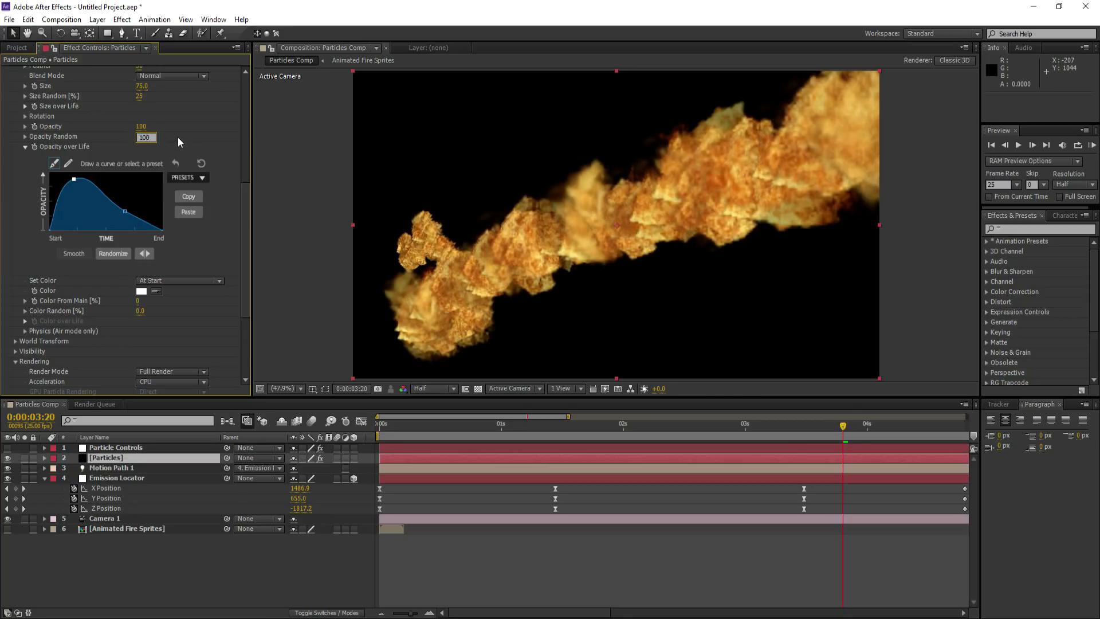
pyautogui.write('00')
pyautogui.press('Return')
# In the Aux System's air-mode physics, set Gravity to -2500, Air Resistance to 1 and Turbulence Position to 100
pyautogui.click(26, 330)
pyautogui.scroll(-1, 97, 314)
pyautogui.click(138, 315)
pyautogui.write('-2500')
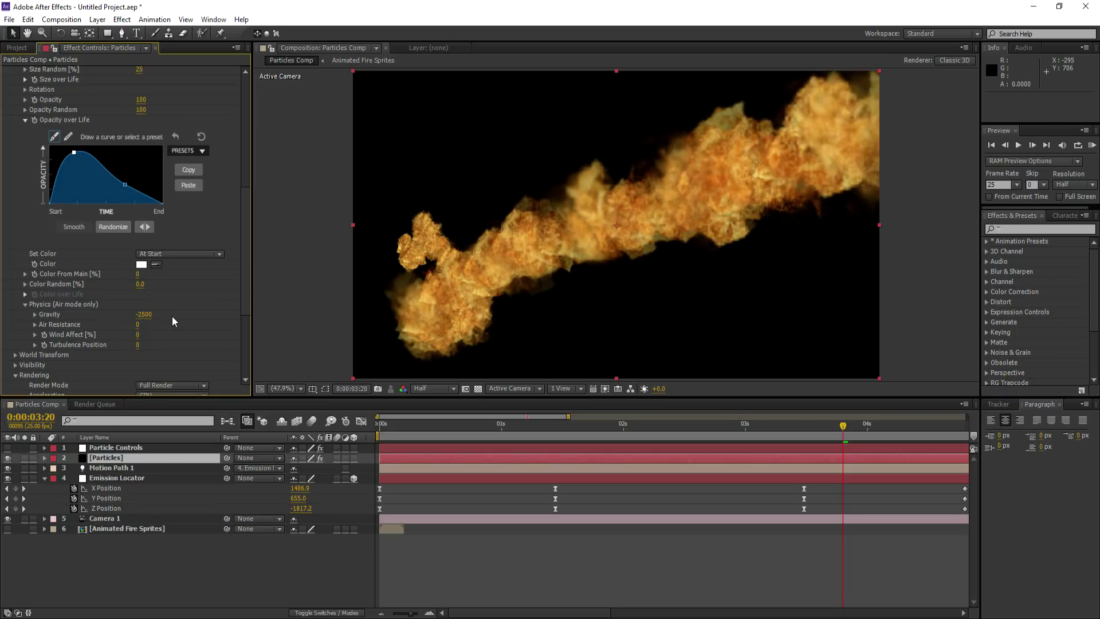
pyautogui.click(138, 325)
pyautogui.write('1')
pyautogui.press('Return')
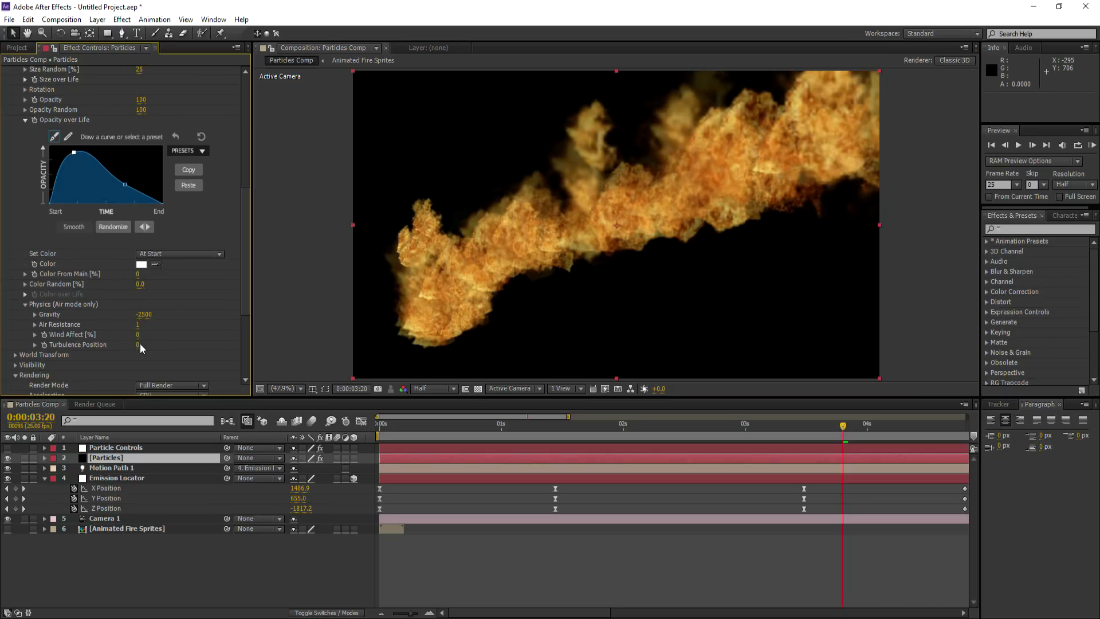
pyautogui.click(140, 346)
pyautogui.press('Return')
# In the Aux System's Rotation settings, set Random Speed Rotate to 1 and Random Speed Distribution to 2
pyautogui.scroll(5, 33, 312)
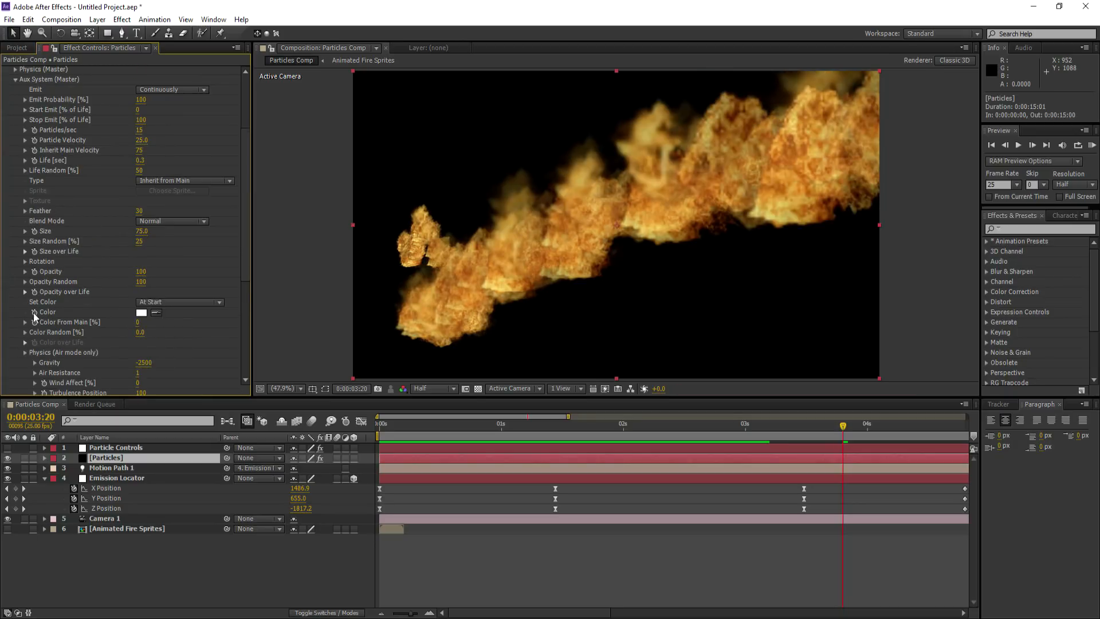
pyautogui.click(25, 262)
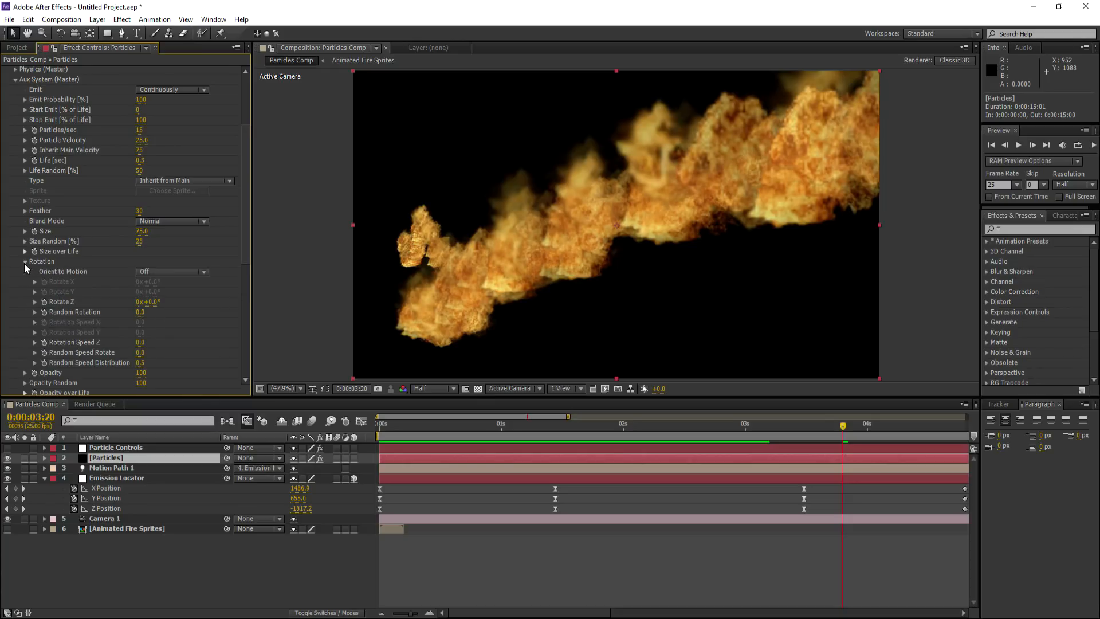
pyautogui.click(141, 364)
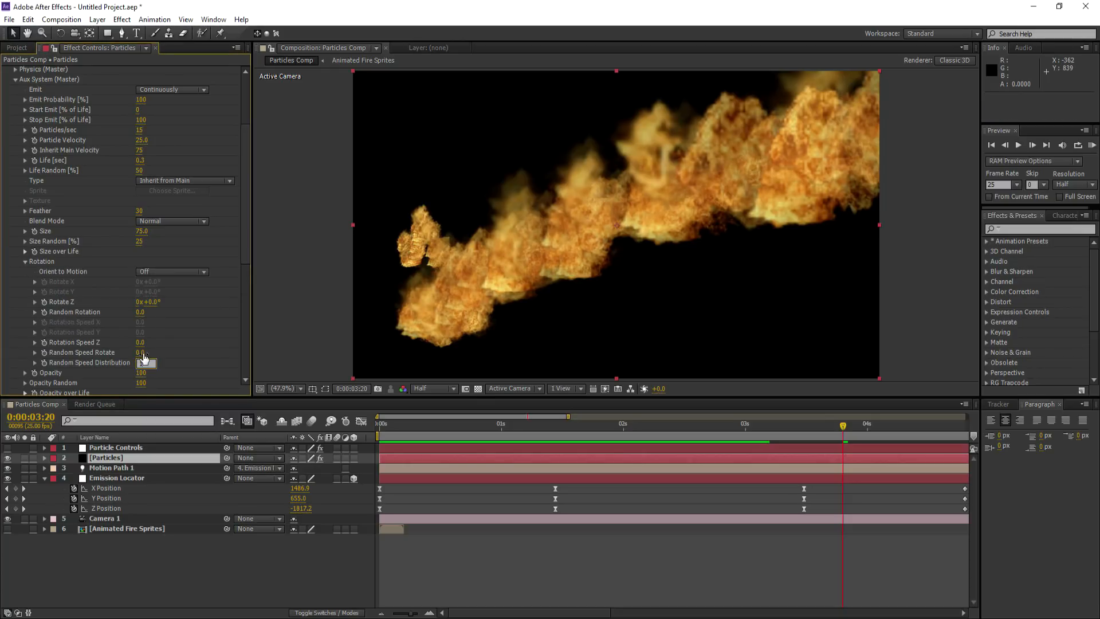
pyautogui.click(142, 353)
pyautogui.write('1')
pyautogui.click(146, 362)
pyautogui.write('2')
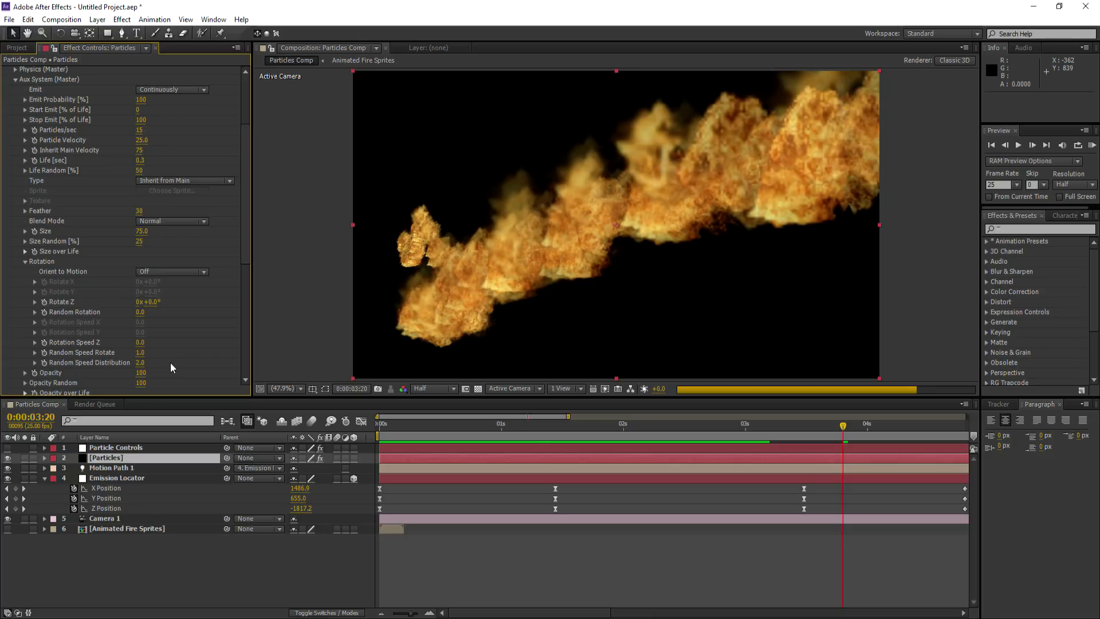
pyautogui.click(25, 262)
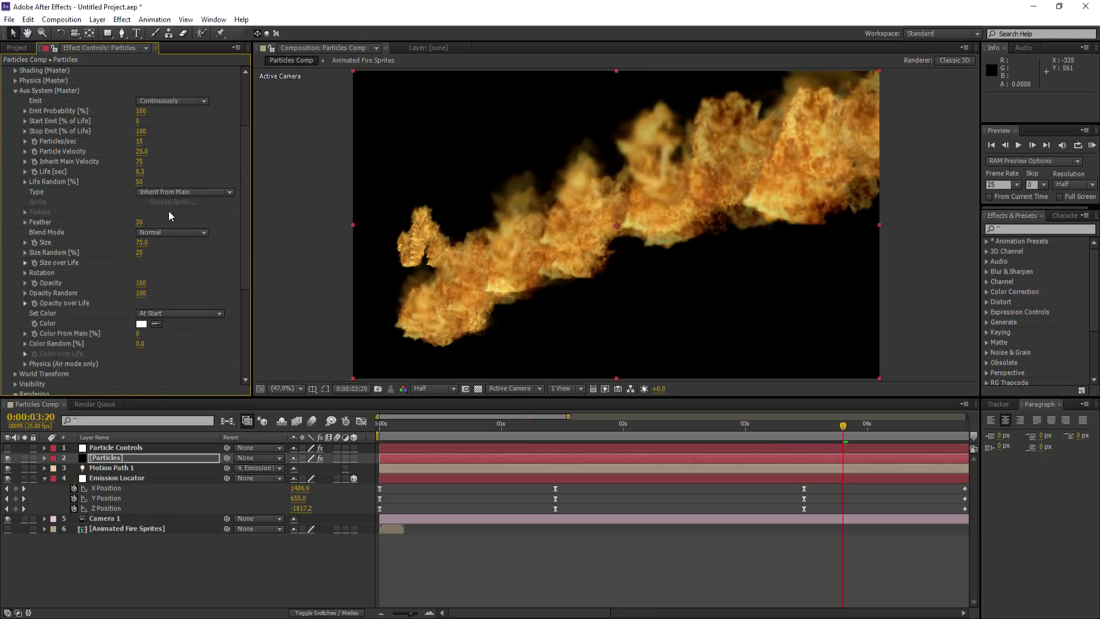
# Set the Aux particle Type to Sprite, textured by the Animated Fire Sprites layer with Random - Still Frame time sampling
pyautogui.click(157, 190)
pyautogui.click(170, 309)
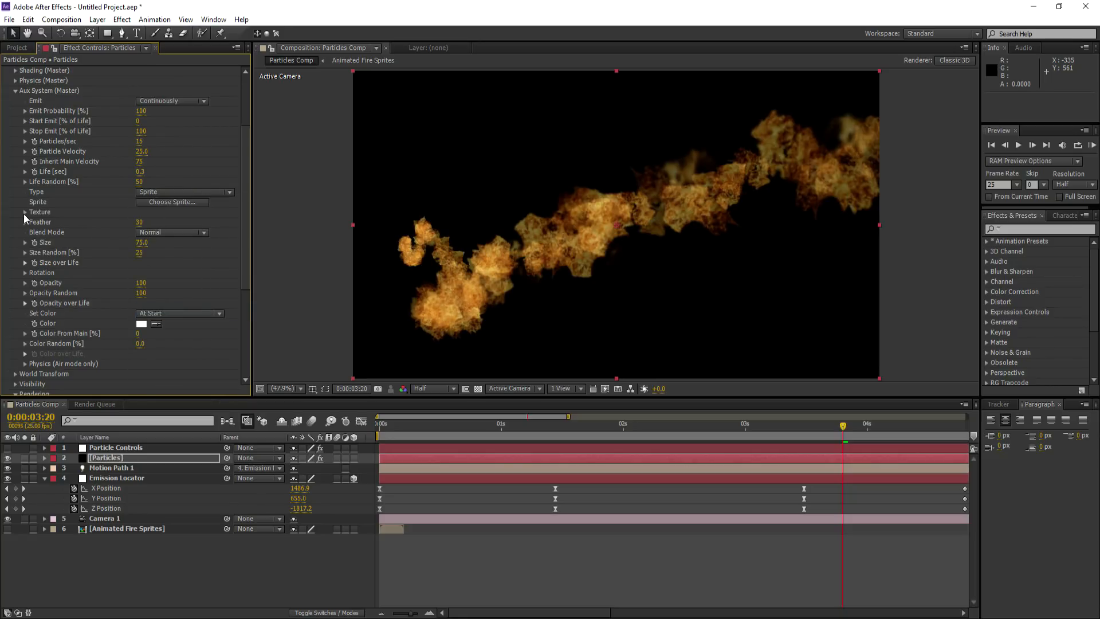
pyautogui.click(24, 212)
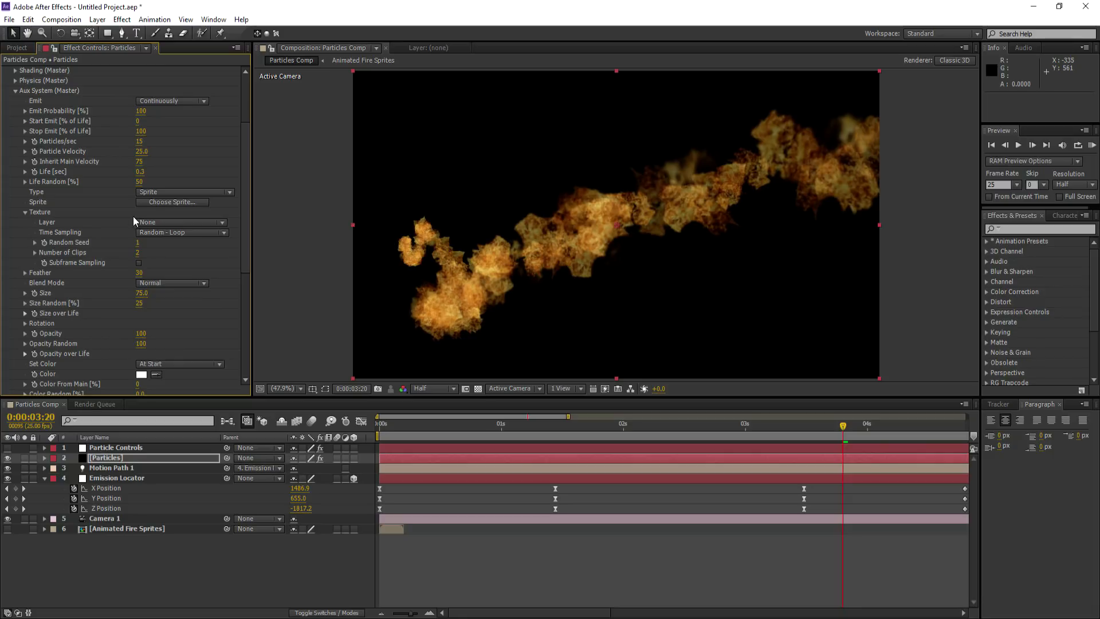
pyautogui.click(173, 222)
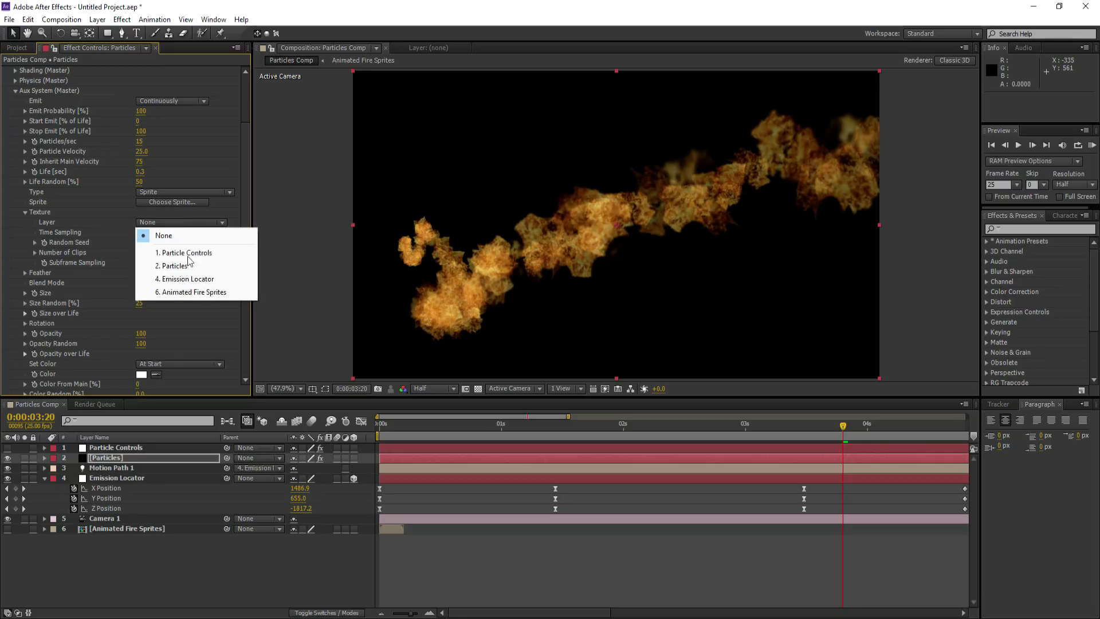
pyautogui.click(185, 291)
pyautogui.click(175, 231)
pyautogui.click(184, 294)
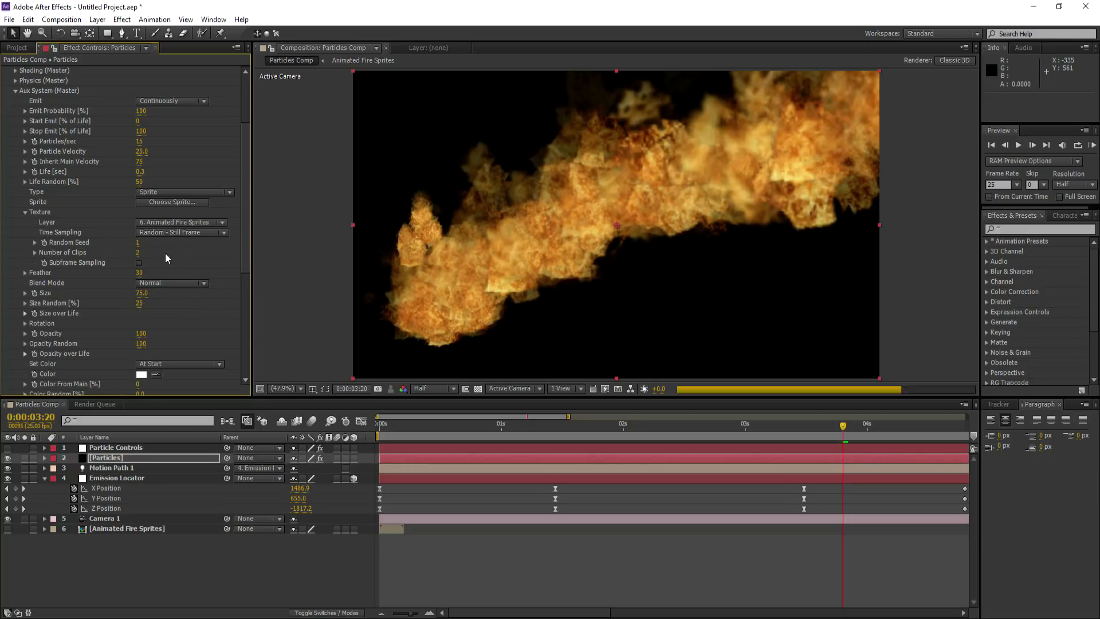
# Turn on Motion Blur in the Rendering settings and RAM-preview the fire, stopping at 0:00:03:12
pyautogui.click(15, 91)
pyautogui.click(171, 308)
pyautogui.click(168, 345)
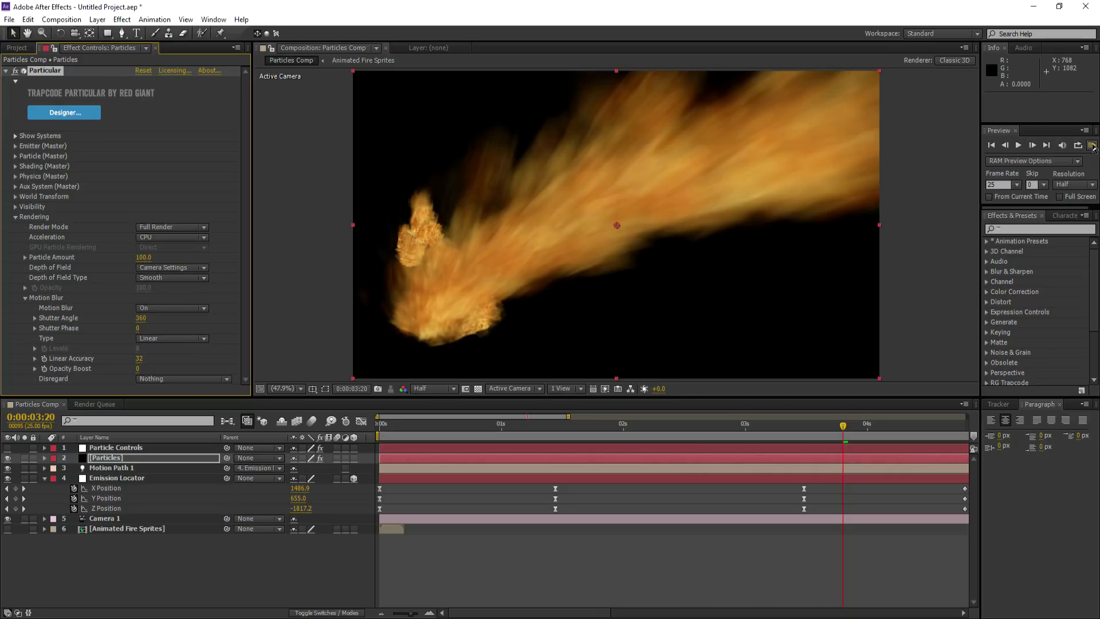
pyautogui.click(1094, 148)
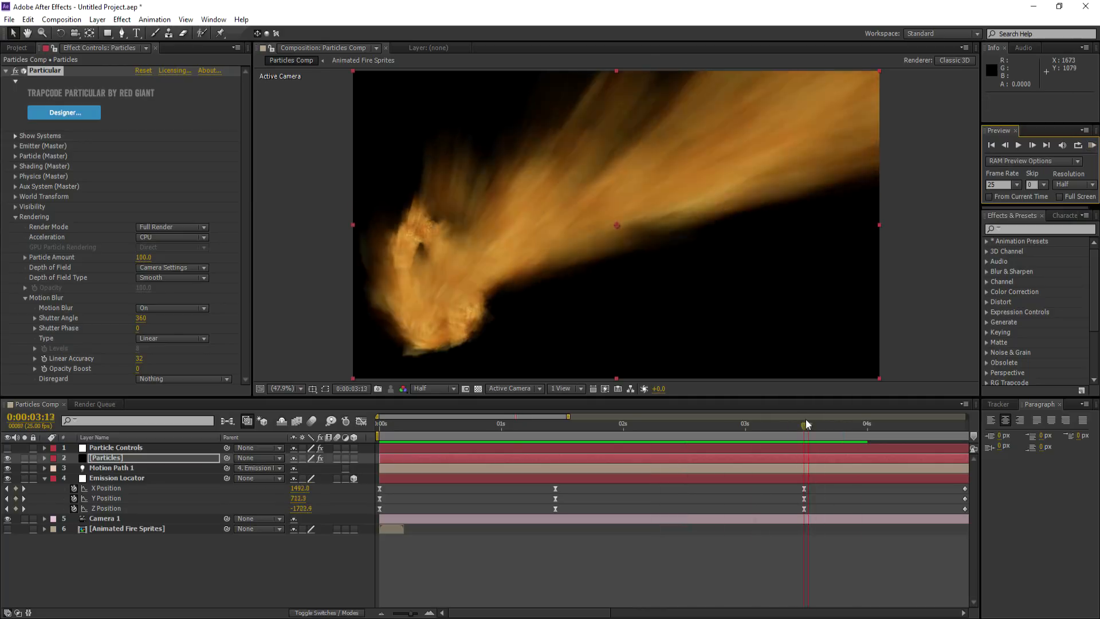
pyautogui.click(804, 424)
pyautogui.click(15, 217)
# Rename the particle layer Fire Particles, then duplicate it as a soloed layer named Ember Particles
pyautogui.click(112, 458)
pyautogui.press('Return')
pyautogui.write('Fire Particles')
pyautogui.press('Return')
pyautogui.hotkey('ctrl', 'd')
pyautogui.press('Return')
pyautogui.write('Ember')
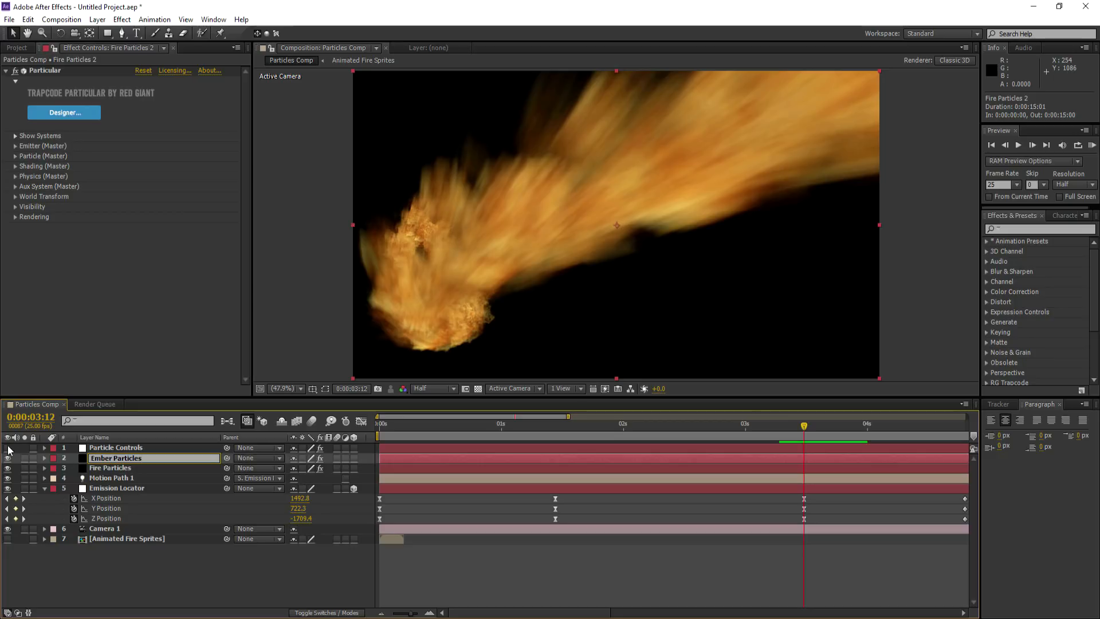
pyautogui.click(24, 458)
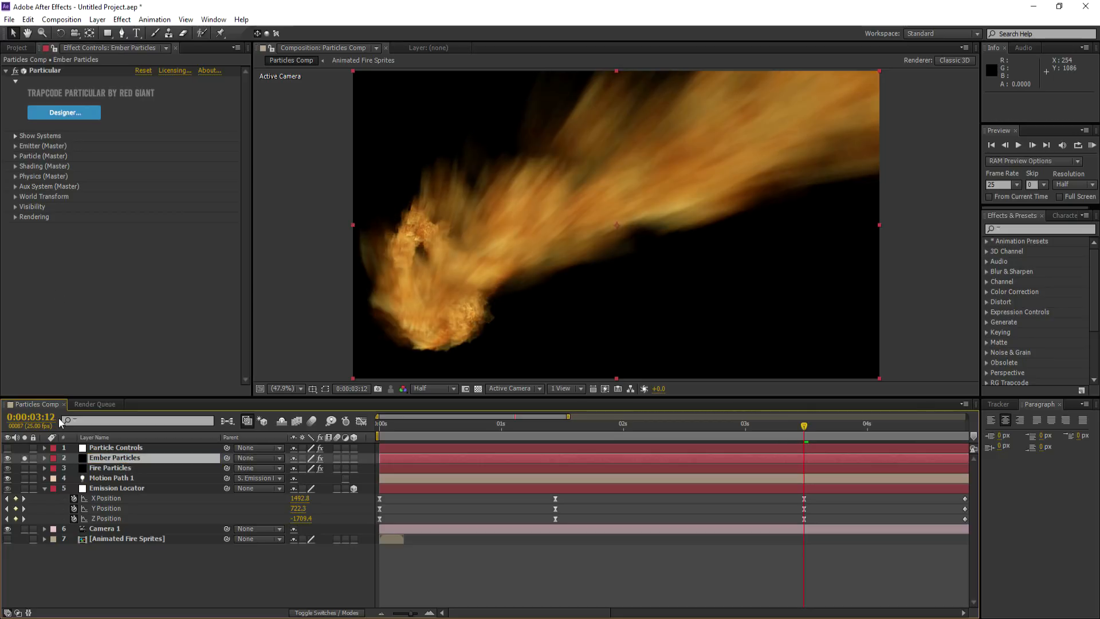
# Change the Ember Particles' main Particle Type to Cloudlet and set its Size to 5
pyautogui.click(15, 156)
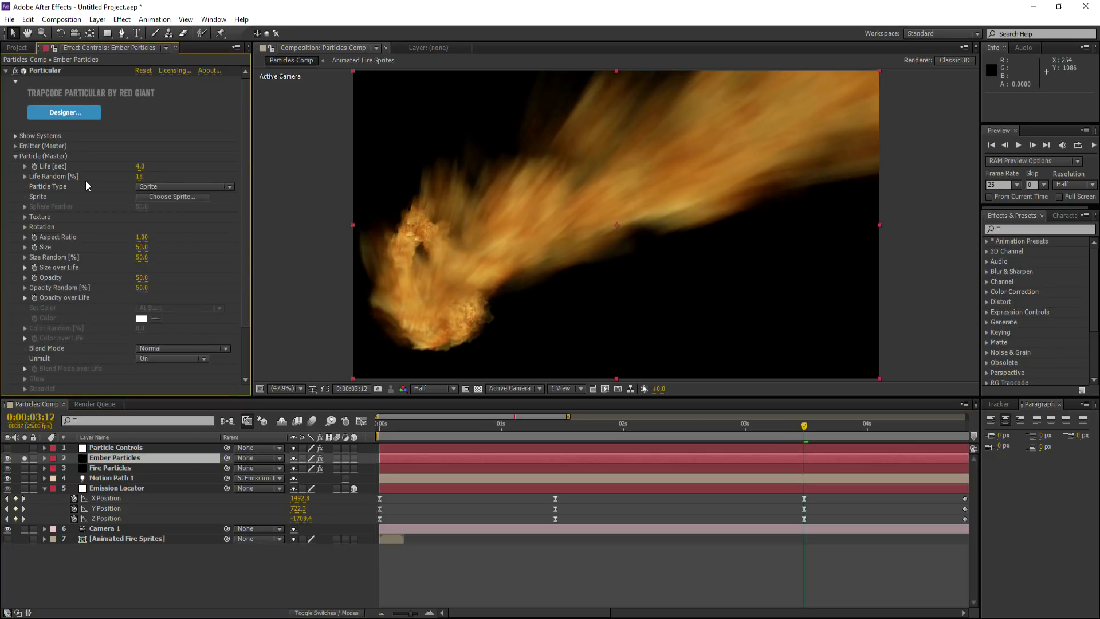
pyautogui.click(160, 187)
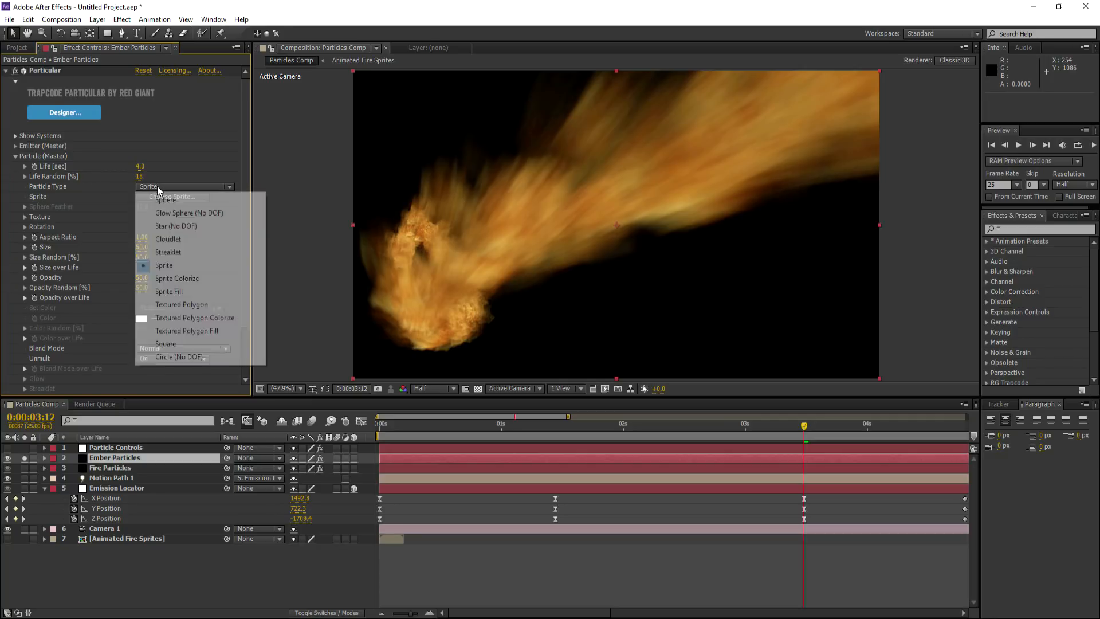
pyautogui.click(178, 240)
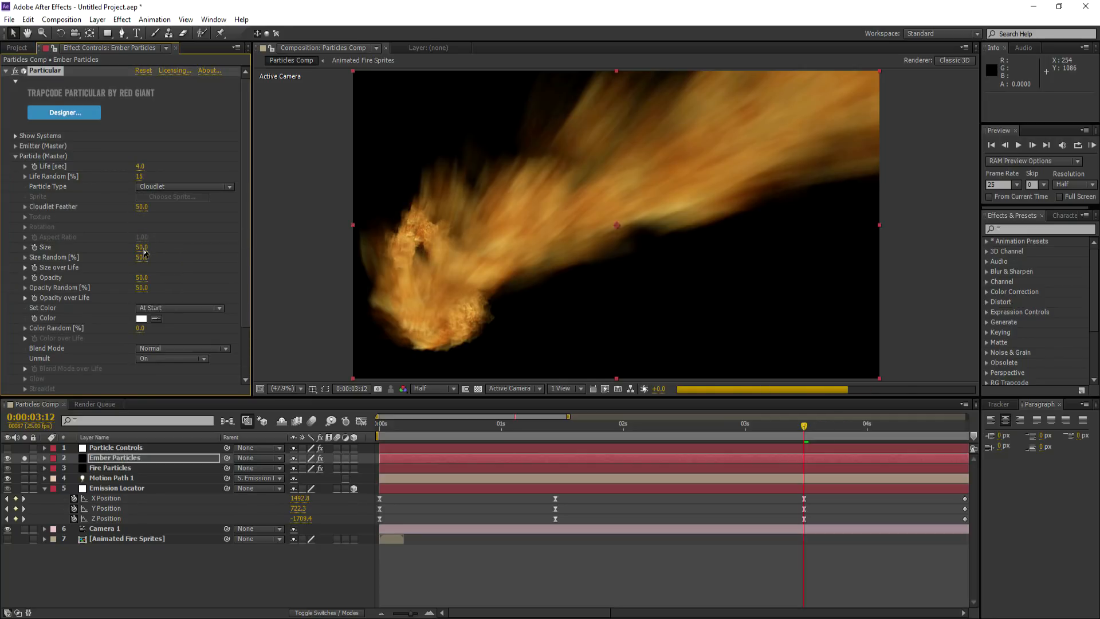
pyautogui.click(143, 248)
pyautogui.press('Return')
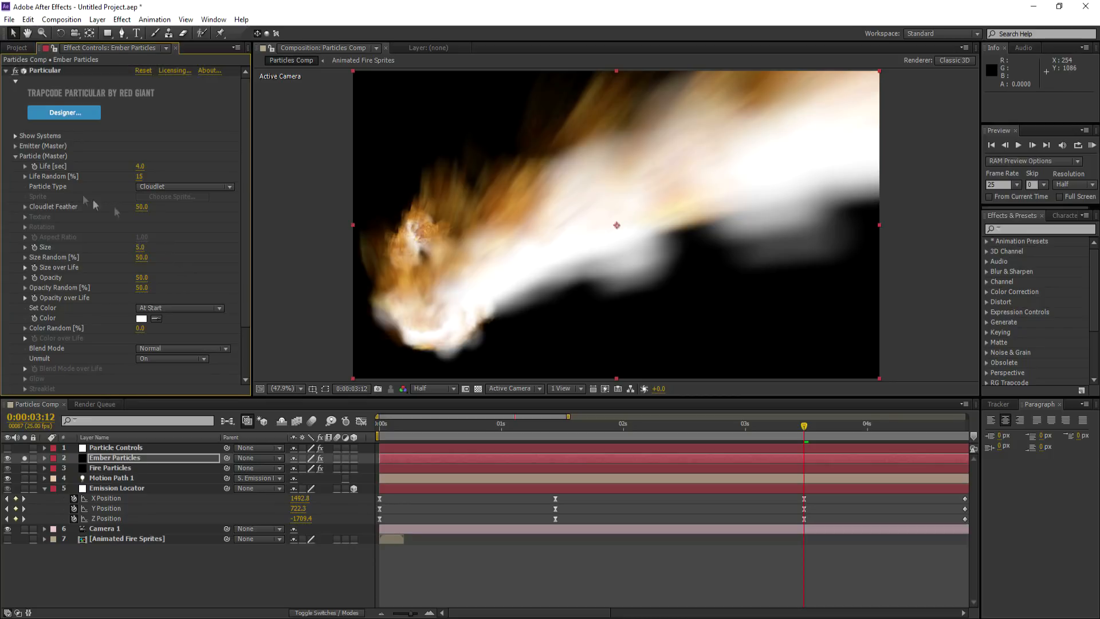
pyautogui.click(15, 156)
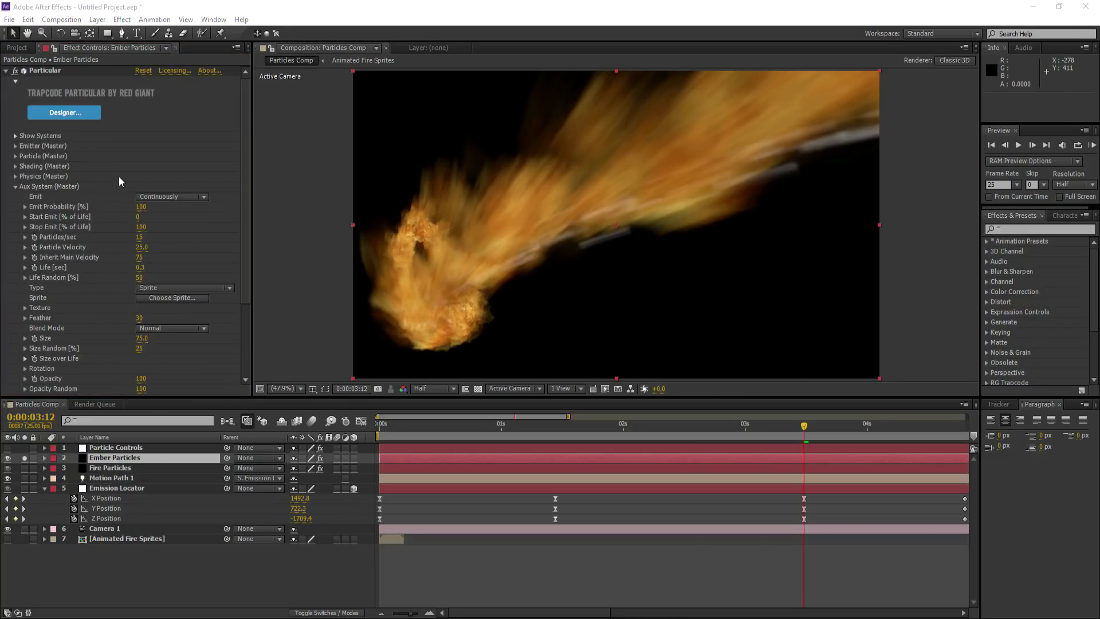
# Set the Aux System's particle Type to Cloudlet with a Size of 1.5
pyautogui.click(152, 287)
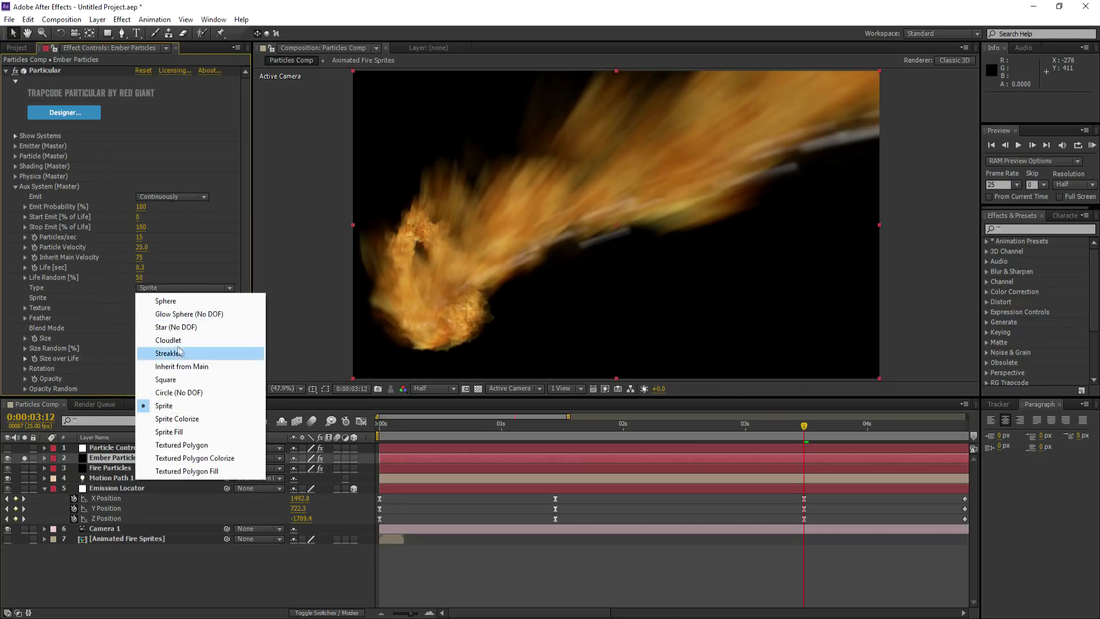
pyautogui.click(170, 341)
pyautogui.click(144, 339)
pyautogui.write('1.')
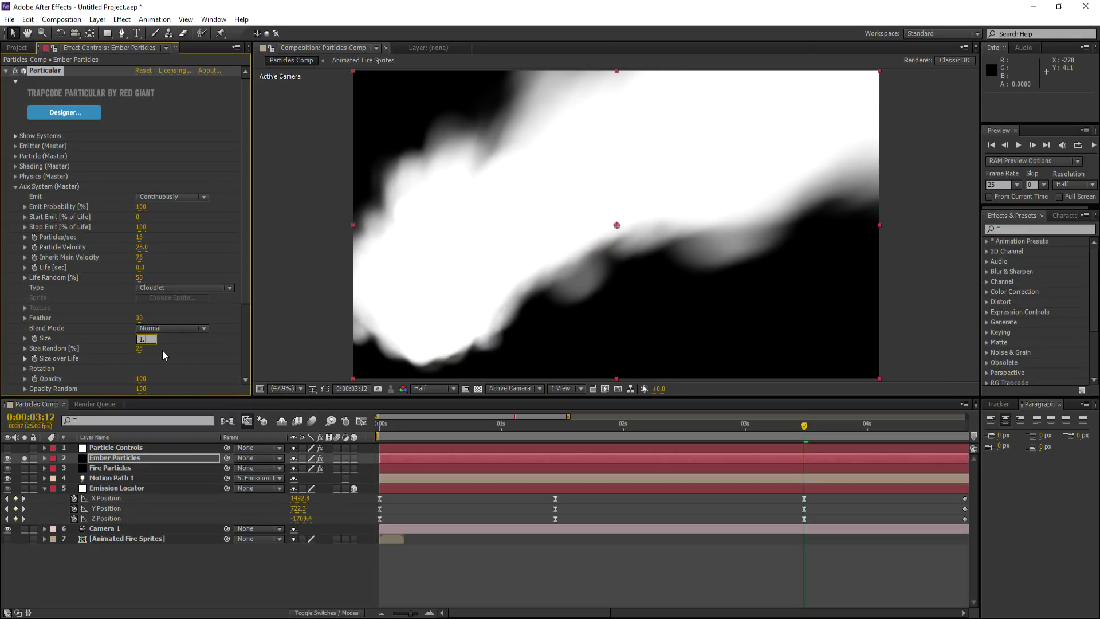
pyautogui.write('5')
pyautogui.press('Return')
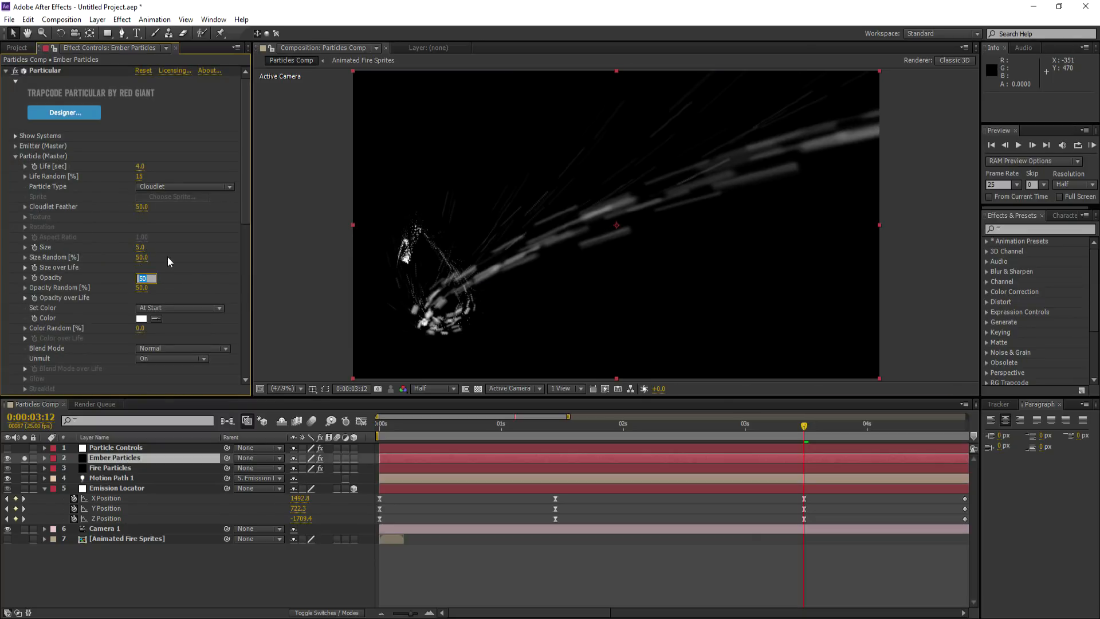
# Set the main ember particles' Opacity to 0 and their Set Color option to Over Life
pyautogui.write('10')
pyautogui.press('Return')
pyautogui.scroll(-3, 139, 271)
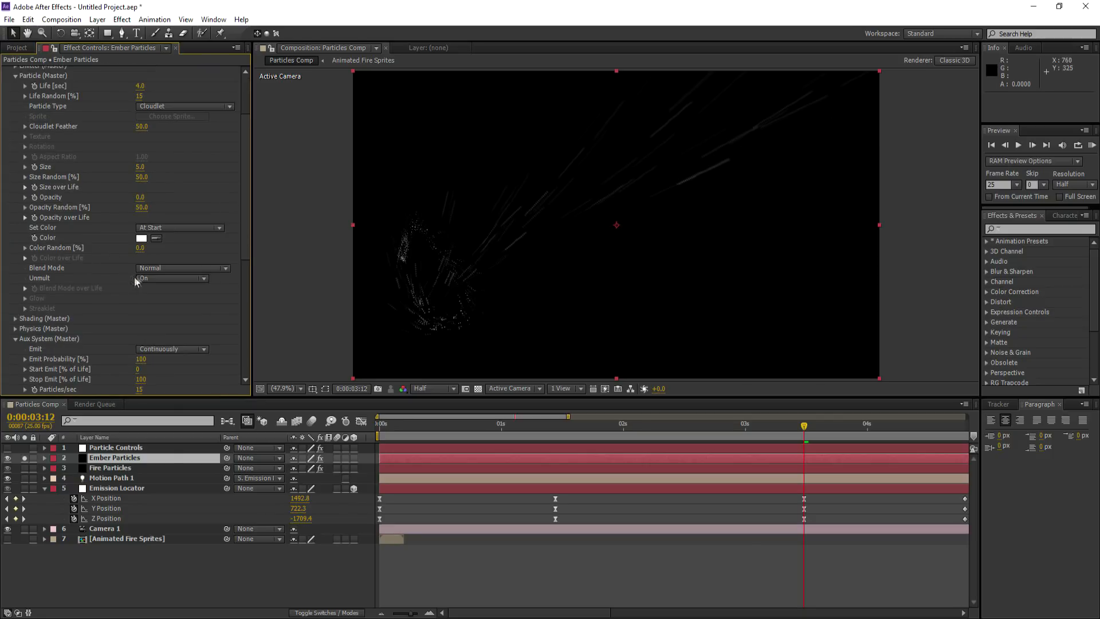
pyautogui.click(184, 227)
pyautogui.click(160, 250)
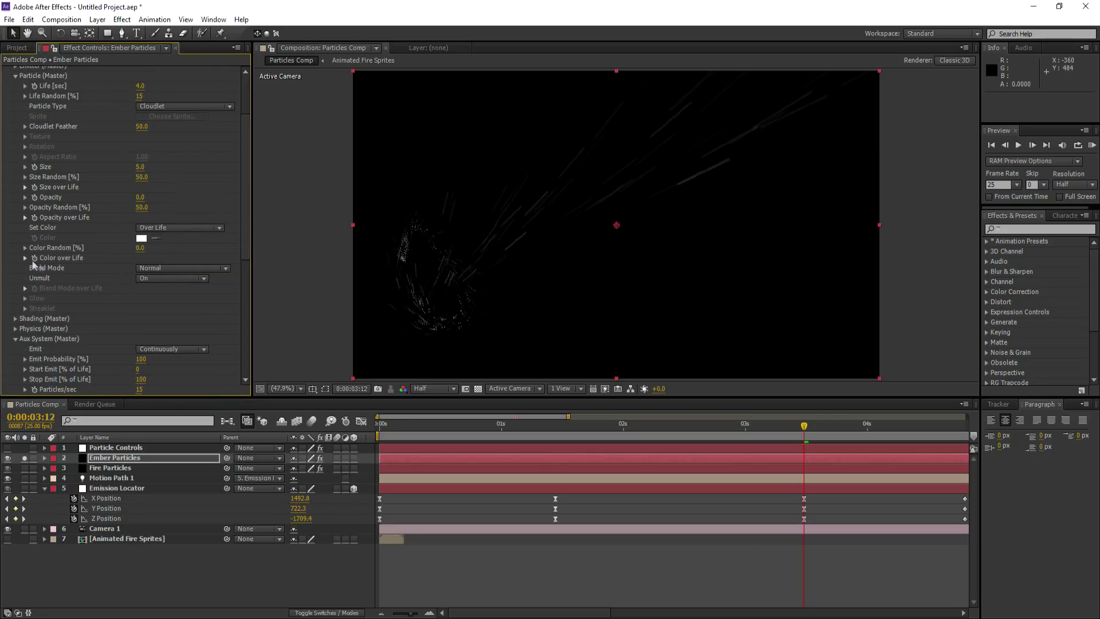
pyautogui.click(25, 258)
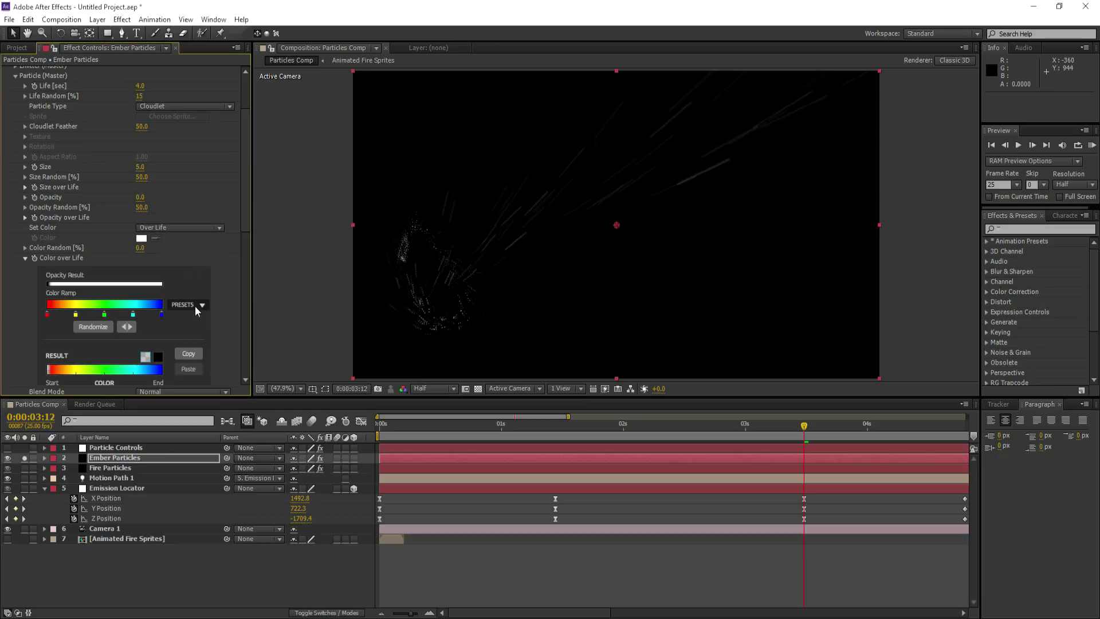
# Recolor the Color over Life ramp from light yellow-orange through orange-red near the start to dark red at the end
pyautogui.doubleClick(47, 314)
pyautogui.click(190, 226)
pyautogui.click(141, 99)
pyautogui.click(282, 90)
pyautogui.doubleClick(55, 315)
pyautogui.click(190, 233)
pyautogui.click(159, 91)
pyautogui.click(279, 92)
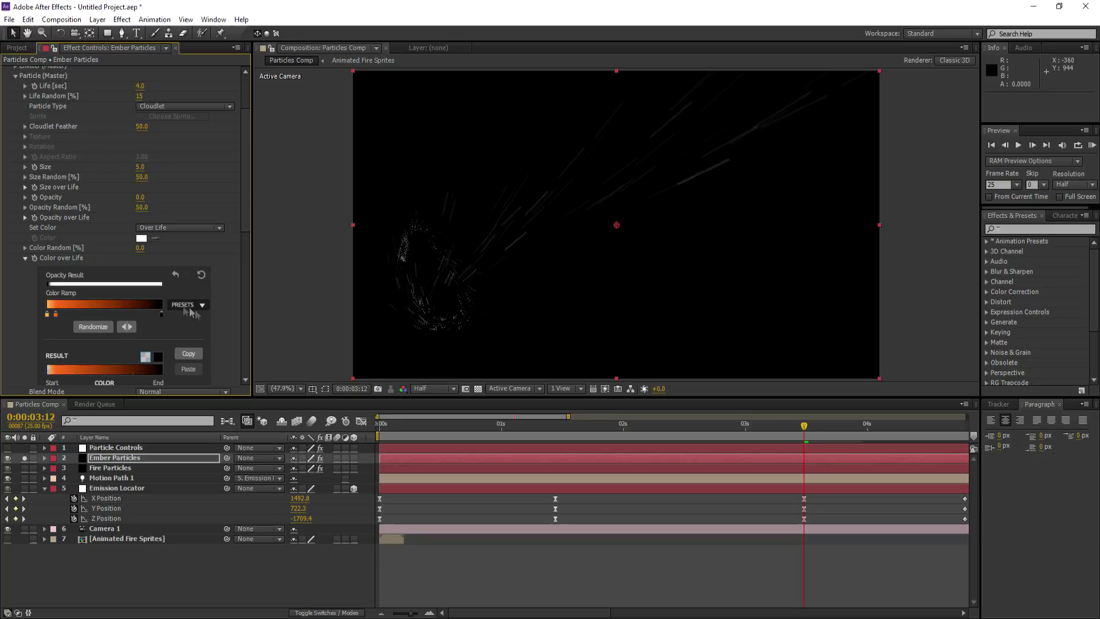
pyautogui.doubleClick(161, 314)
pyautogui.click(190, 237)
pyautogui.click(159, 171)
pyautogui.click(281, 90)
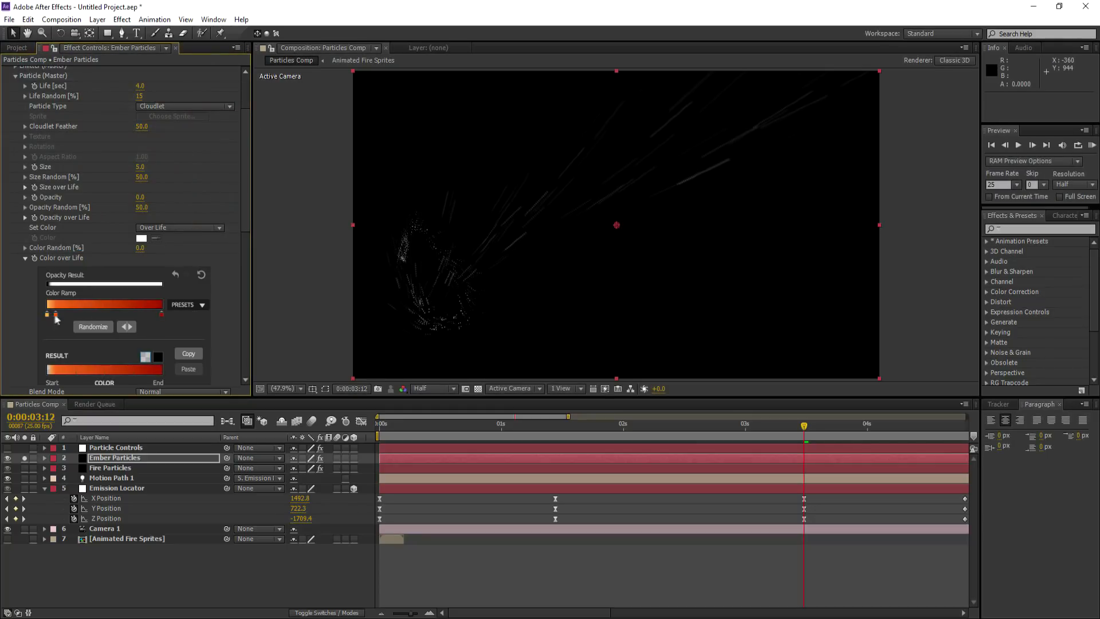
# Set the Aux System's Size to 2, Opacity Random to 50 and Color From Main to 100
pyautogui.scroll(-10, 36, 277)
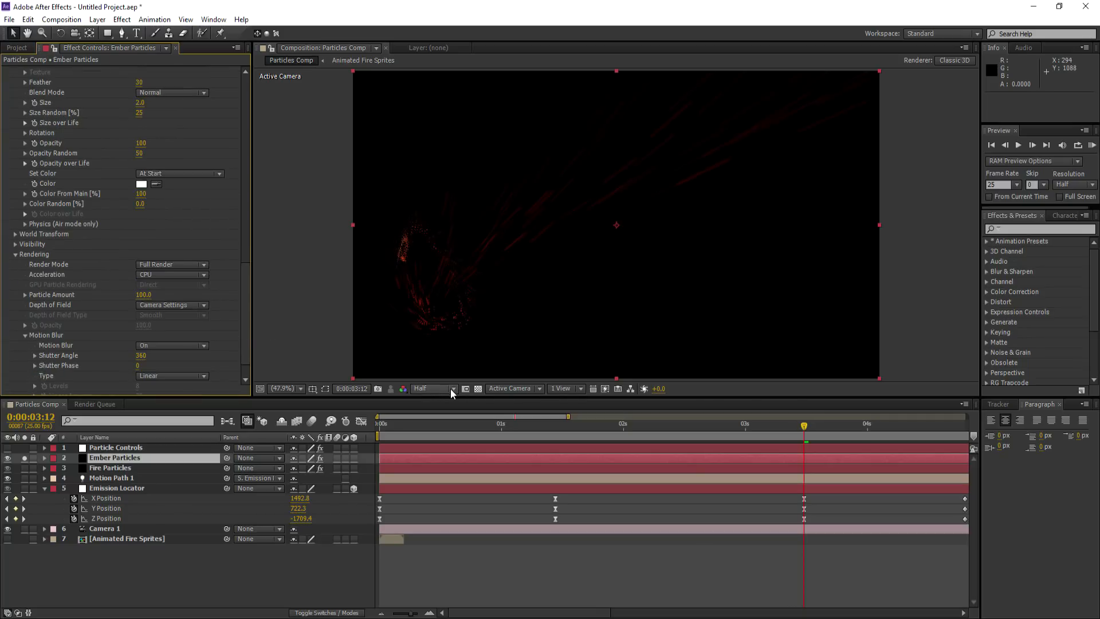
# Set the composition view resolution to Full and inspect the ember trails up close at 200%
pyautogui.click(450, 389)
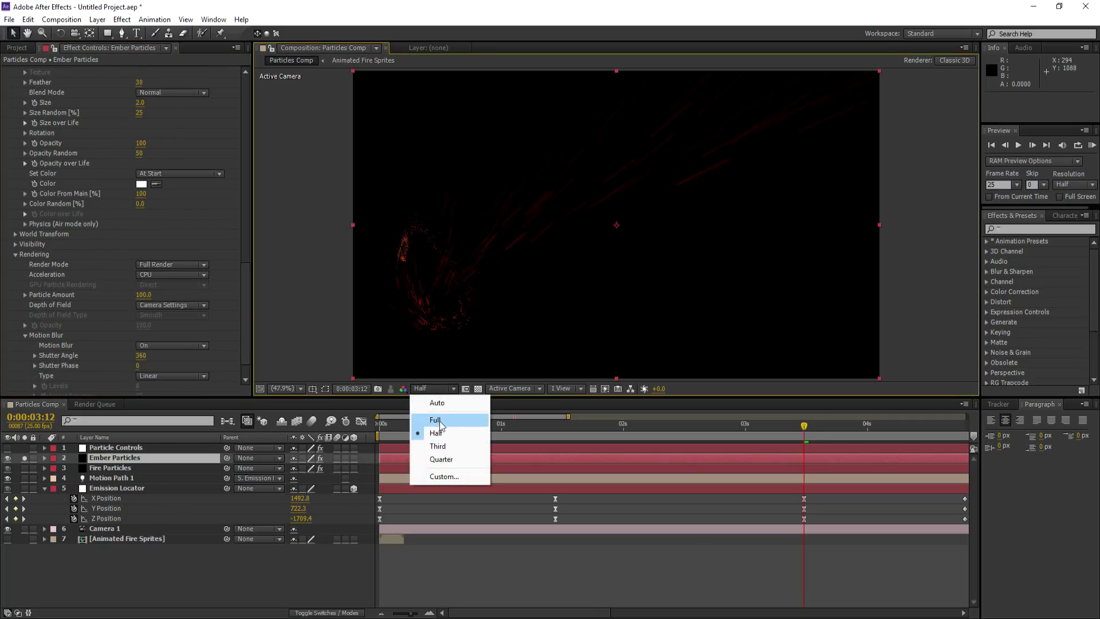
pyautogui.click(437, 420)
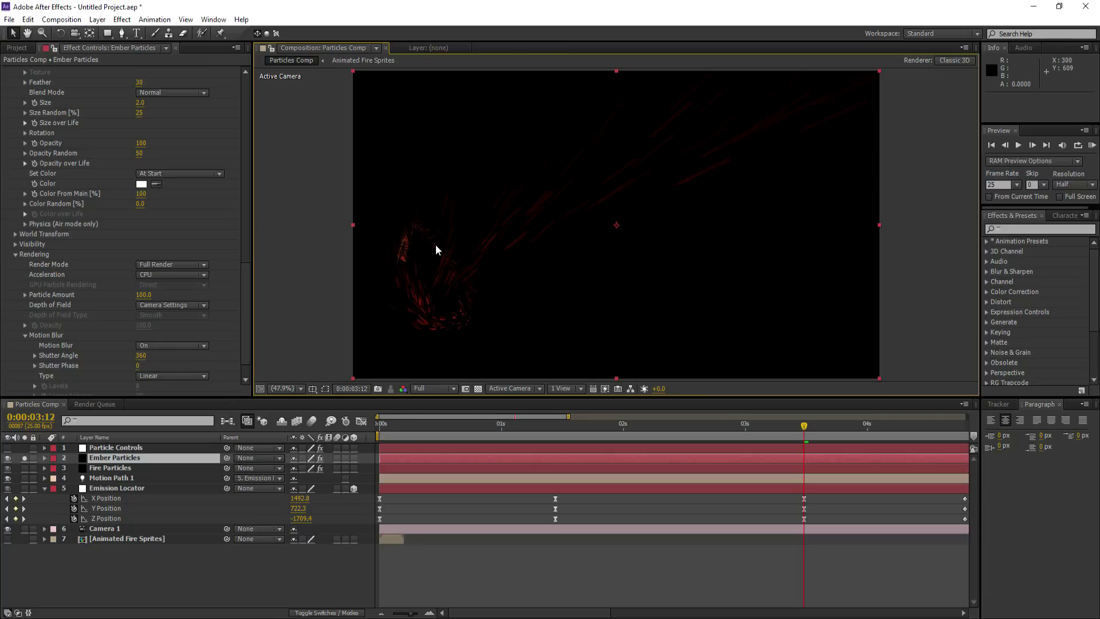
pyautogui.scroll(1, 436, 246)
pyautogui.moveTo(387, 245); pyautogui.dragTo(570, 231)
pyautogui.scroll(3, 571, 232)
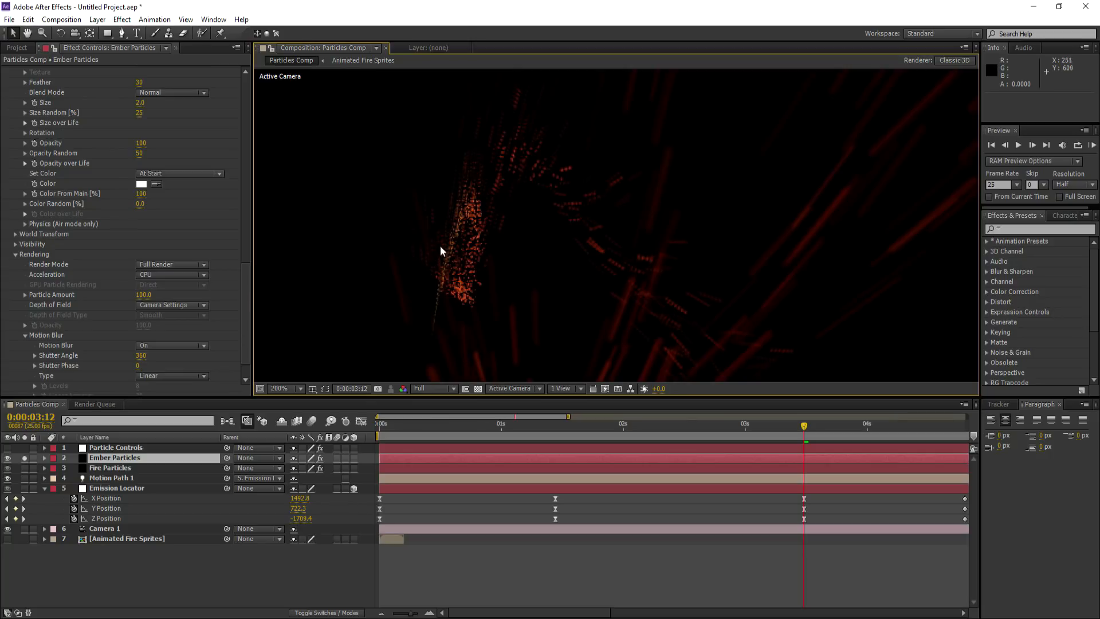
pyautogui.scroll(-1, 177, 335)
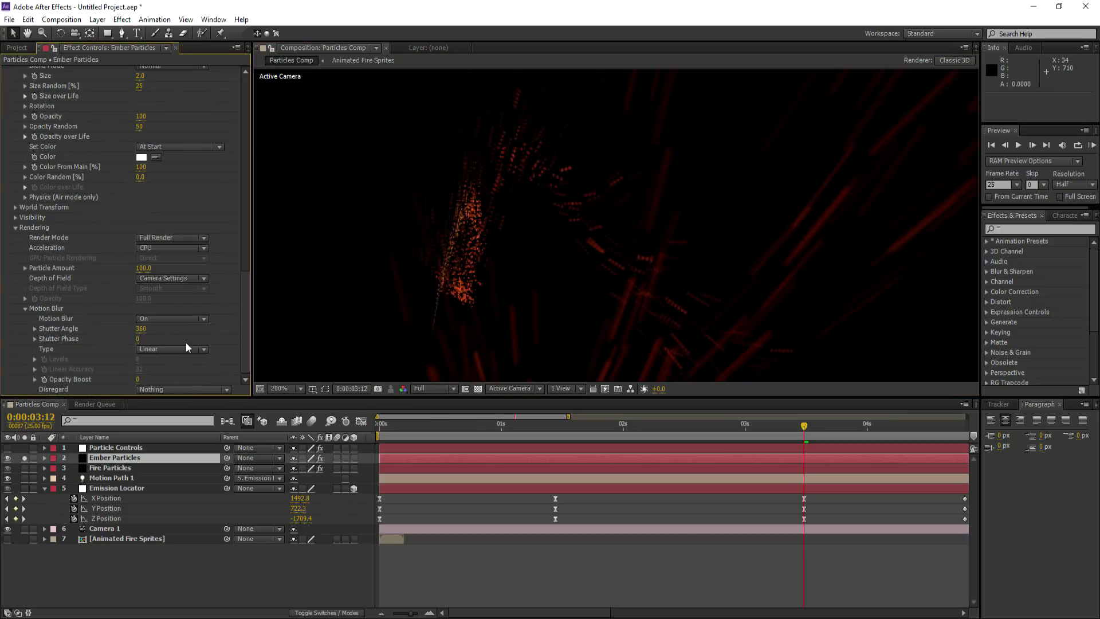
# Switch the main Particle Type to Sprite and set the motion blur's Linear Accuracy to 75
pyautogui.scroll(15, 143, 321)
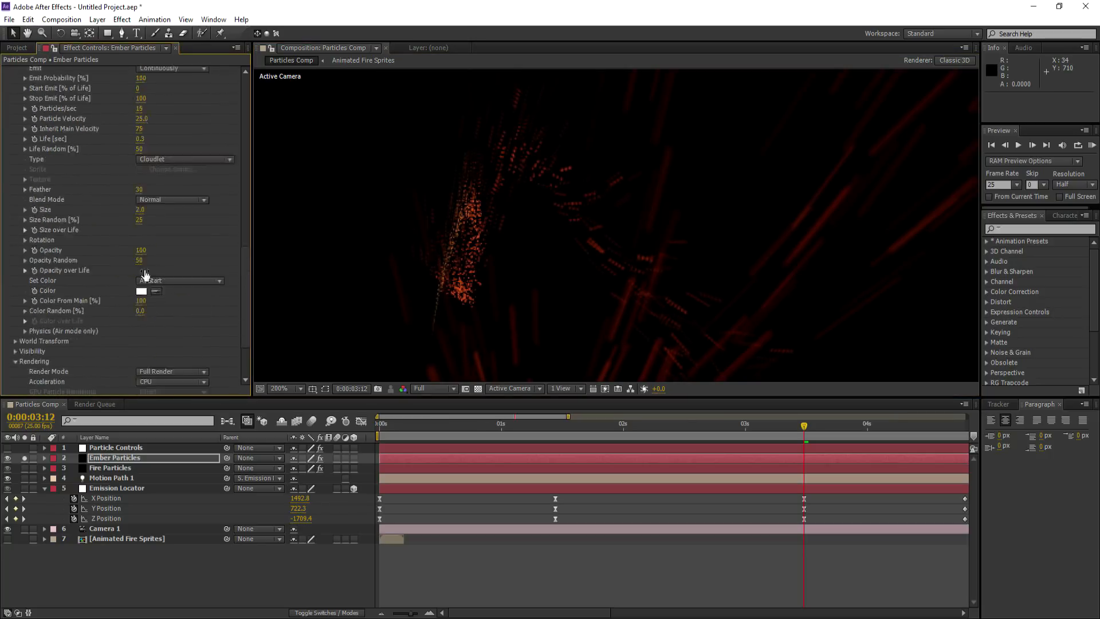
pyautogui.scroll(8, 128, 218)
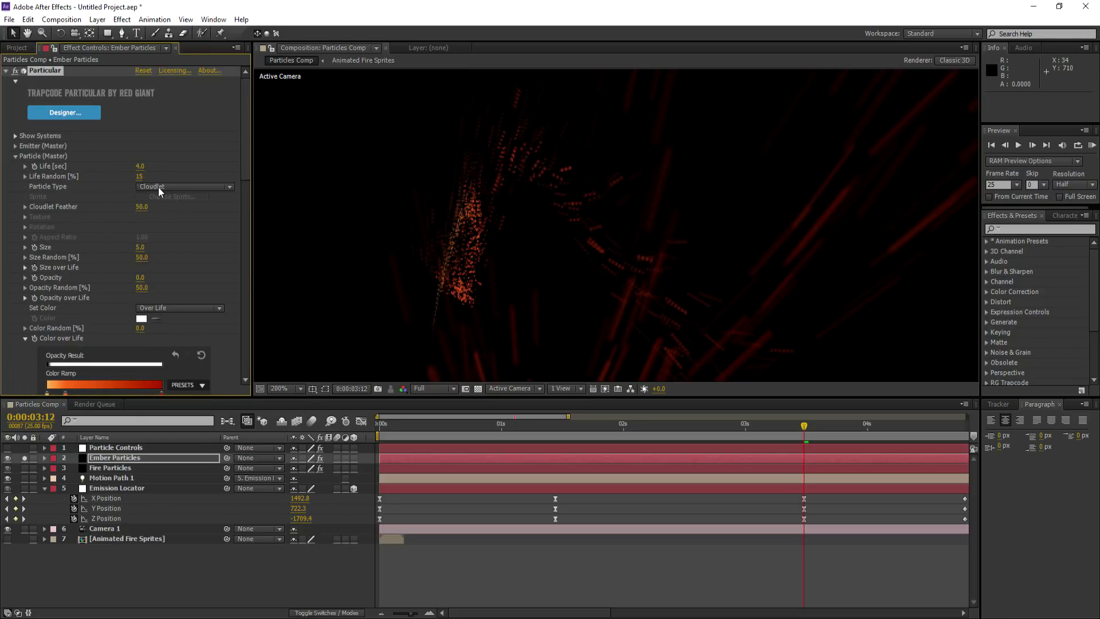
pyautogui.click(159, 187)
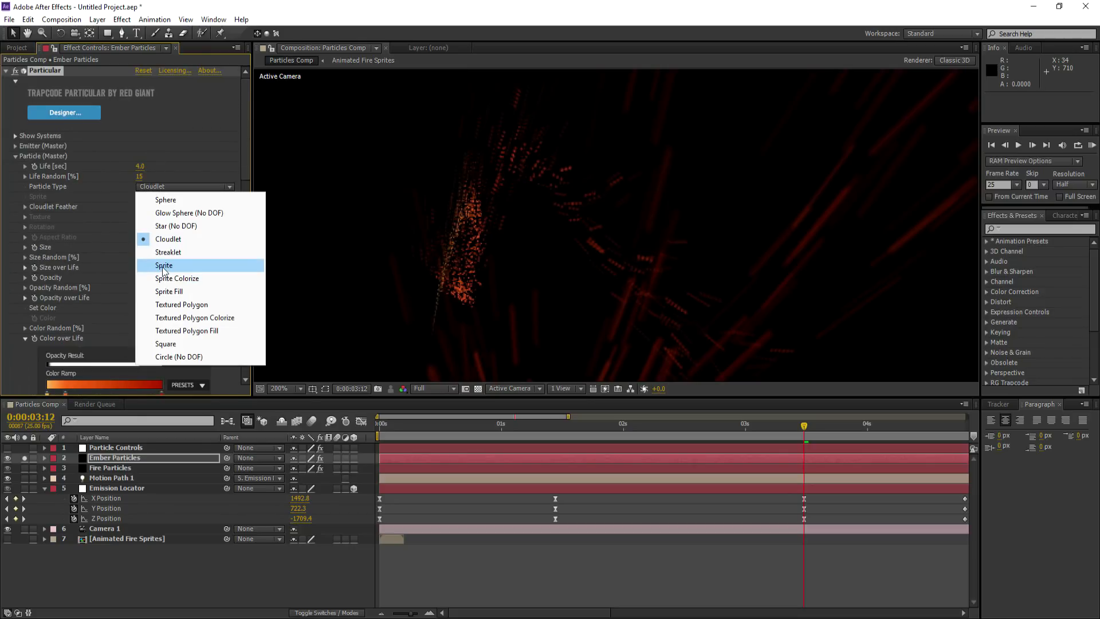
pyautogui.click(164, 268)
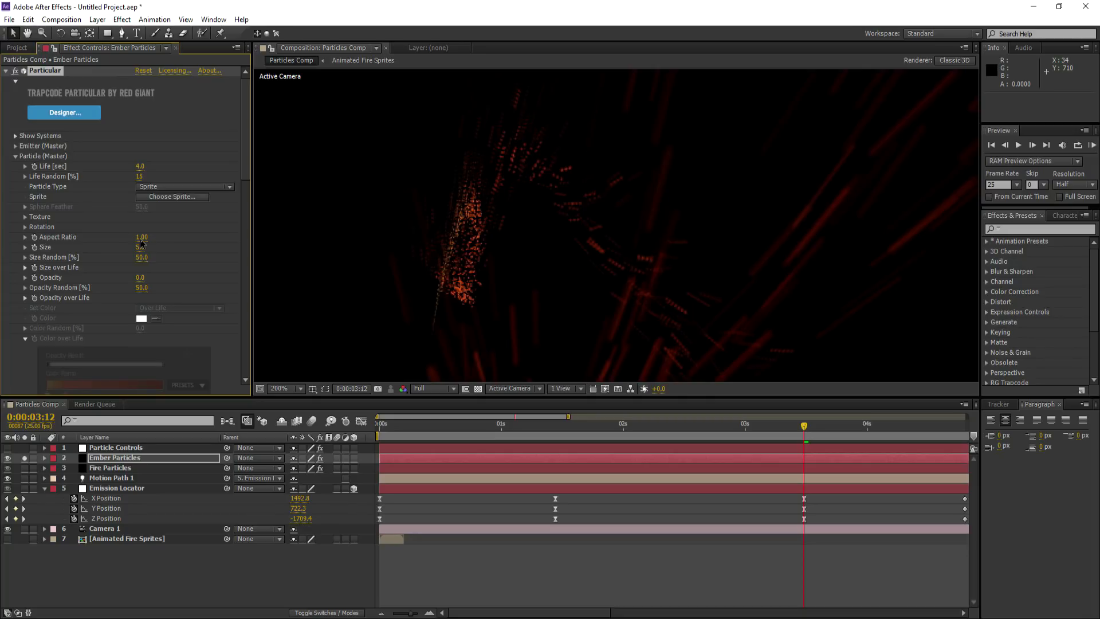
pyautogui.scroll(-20, 139, 239)
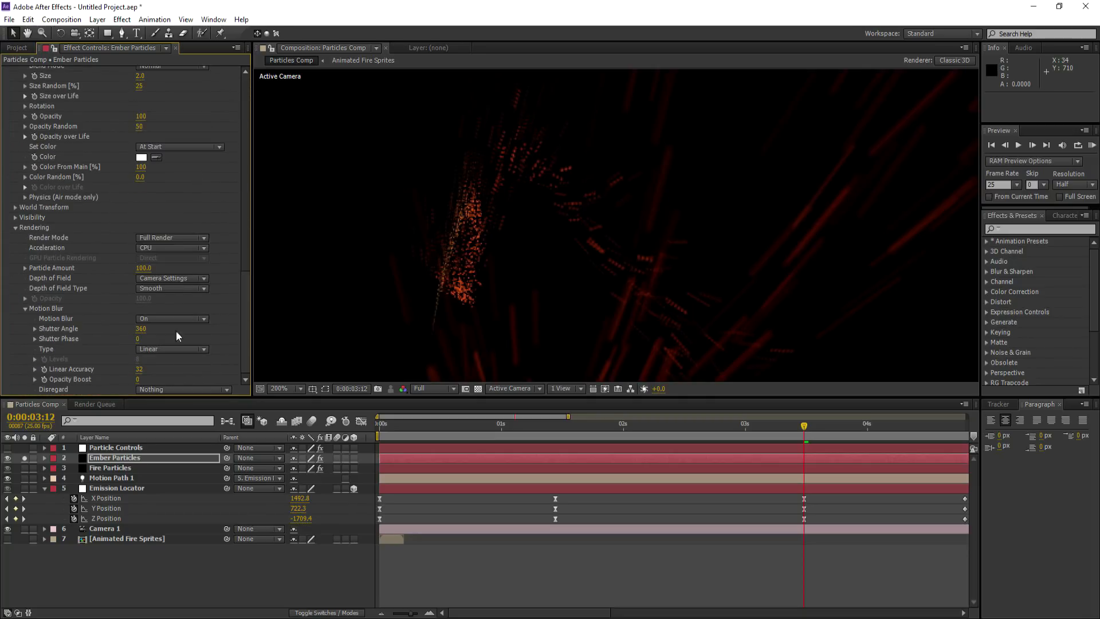
pyautogui.click(140, 369)
pyautogui.press('Return')
# Return the main Particle Type to Cloudlet and check the motion-blurred embers up close
pyautogui.scroll(20, 164, 240)
pyautogui.click(164, 181)
pyautogui.click(164, 239)
pyautogui.scroll(-10, 164, 239)
pyautogui.scroll(2, 452, 187)
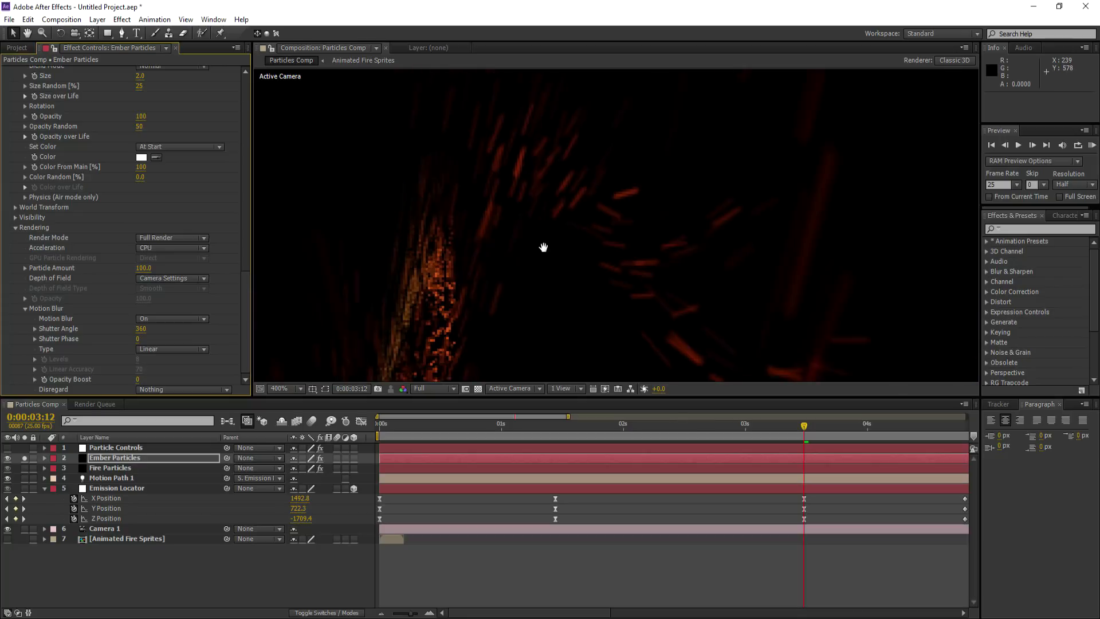
pyautogui.scroll(-2, 453, 254)
pyautogui.scroll(3, 12, 293)
# In the Aux System, set Start Emit to 15, Particles/sec to 5, Particle Velocity to 100 and Inherit Main Velocity to 50
pyautogui.scroll(5, 20, 229)
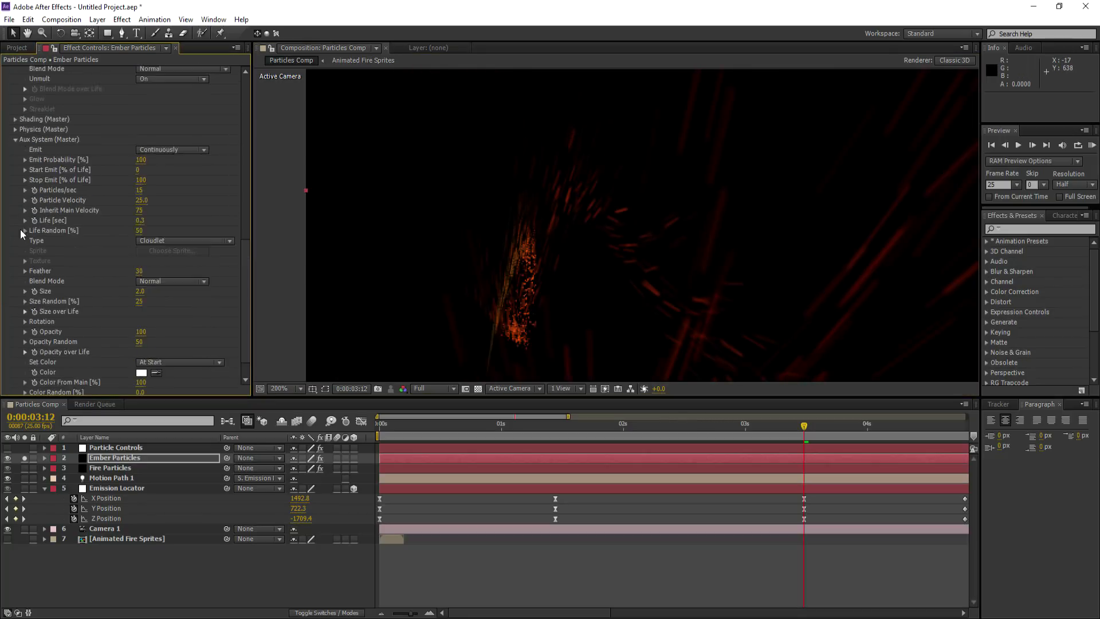
pyautogui.scroll(-1, 16, 194)
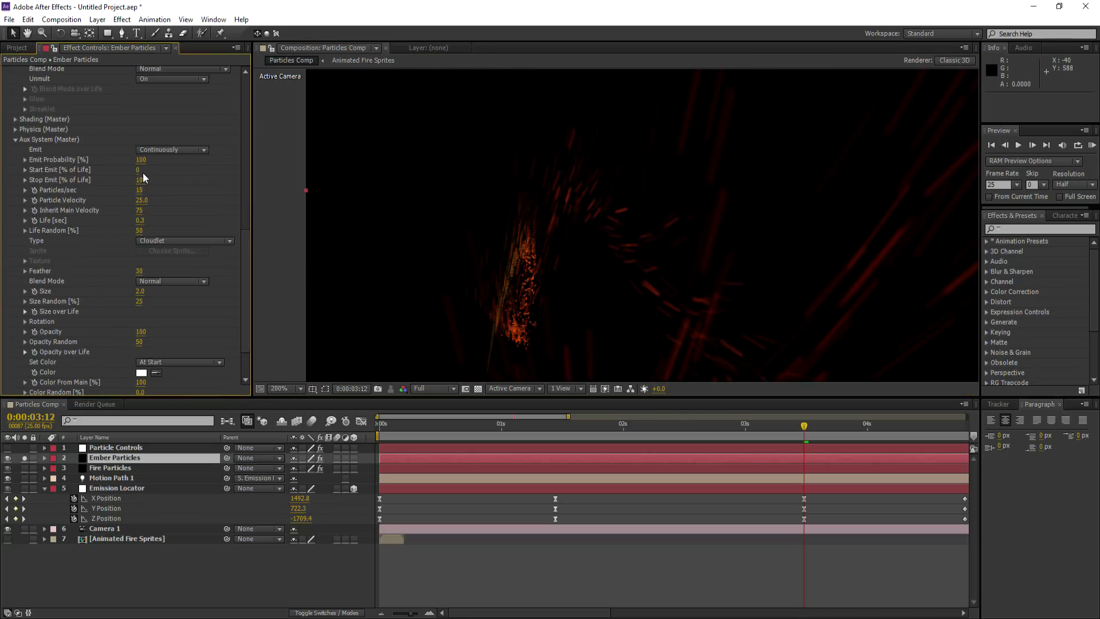
pyautogui.click(139, 170)
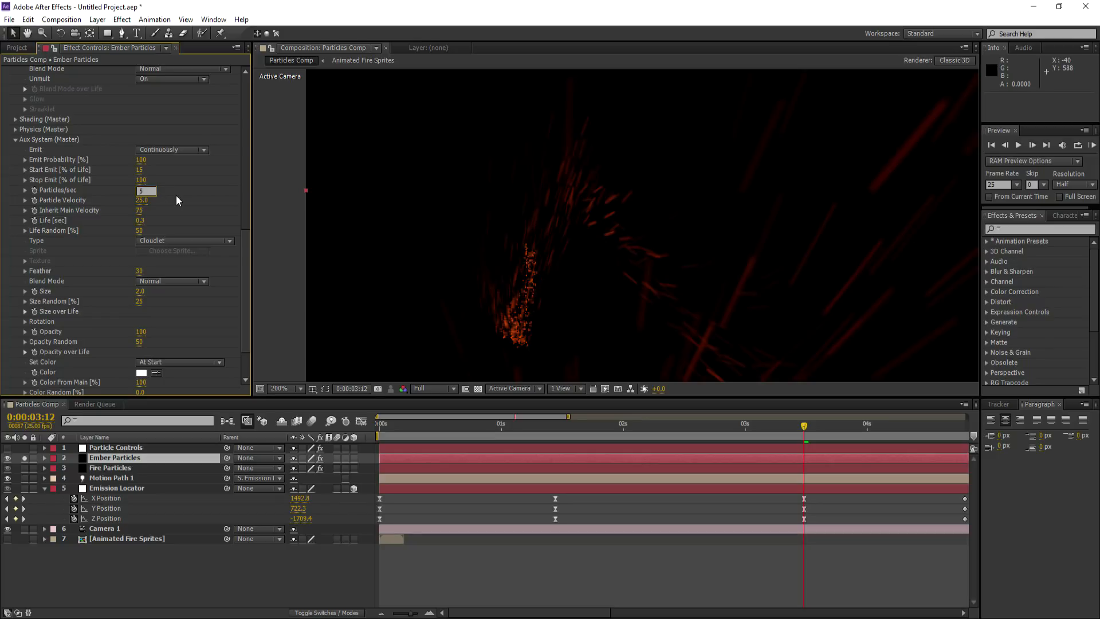
pyautogui.click(144, 202)
pyautogui.write('100')
pyautogui.press('Tab')
pyautogui.press('Tab')
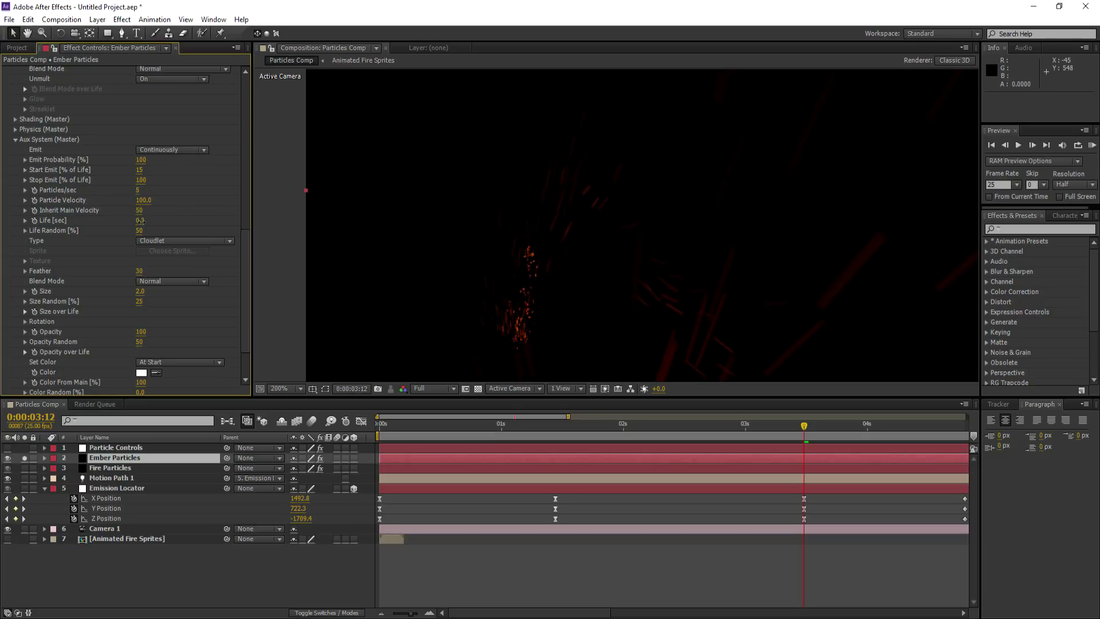
# Set the Aux System's Life to 1 second, Life Random to 75 and Size to 1.5
pyautogui.write('1')
pyautogui.press('Tab')
pyautogui.write('75')
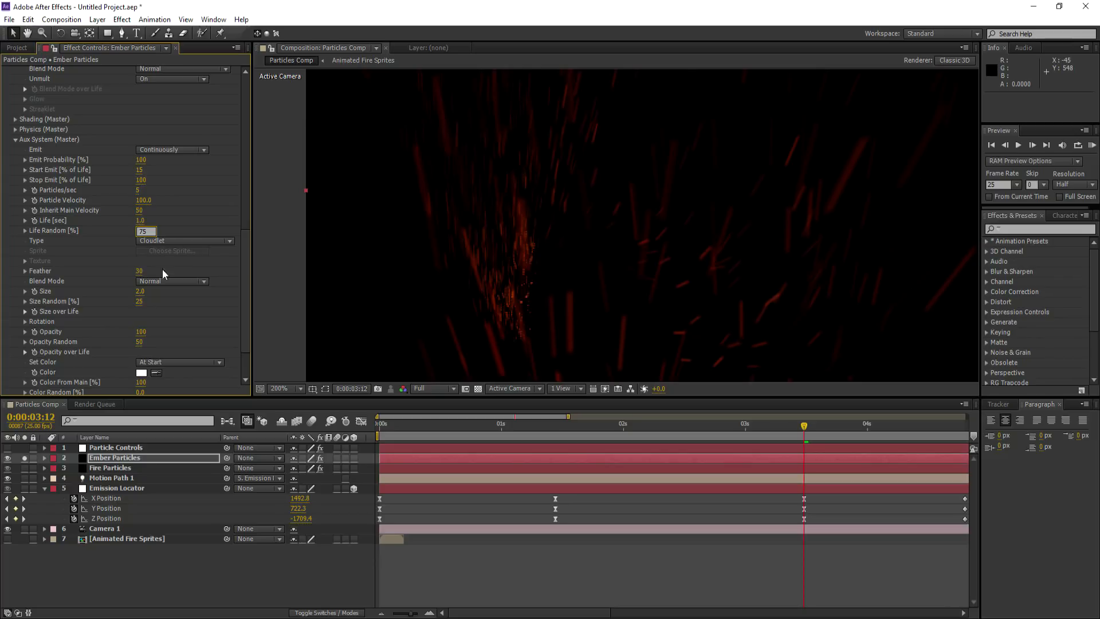
pyautogui.click(140, 291)
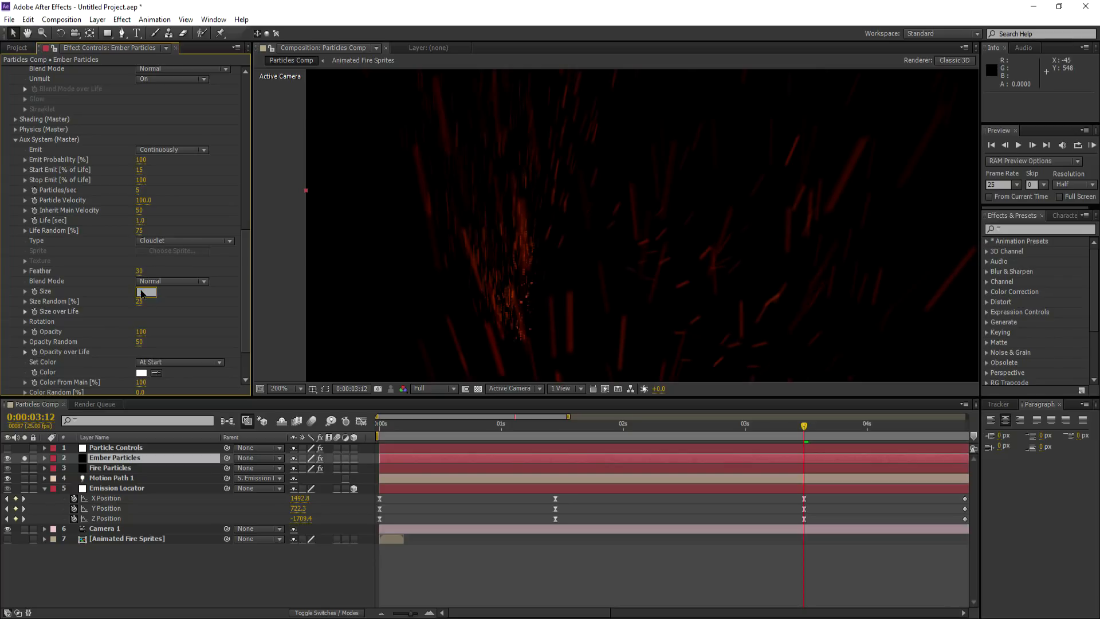
pyautogui.press('Return')
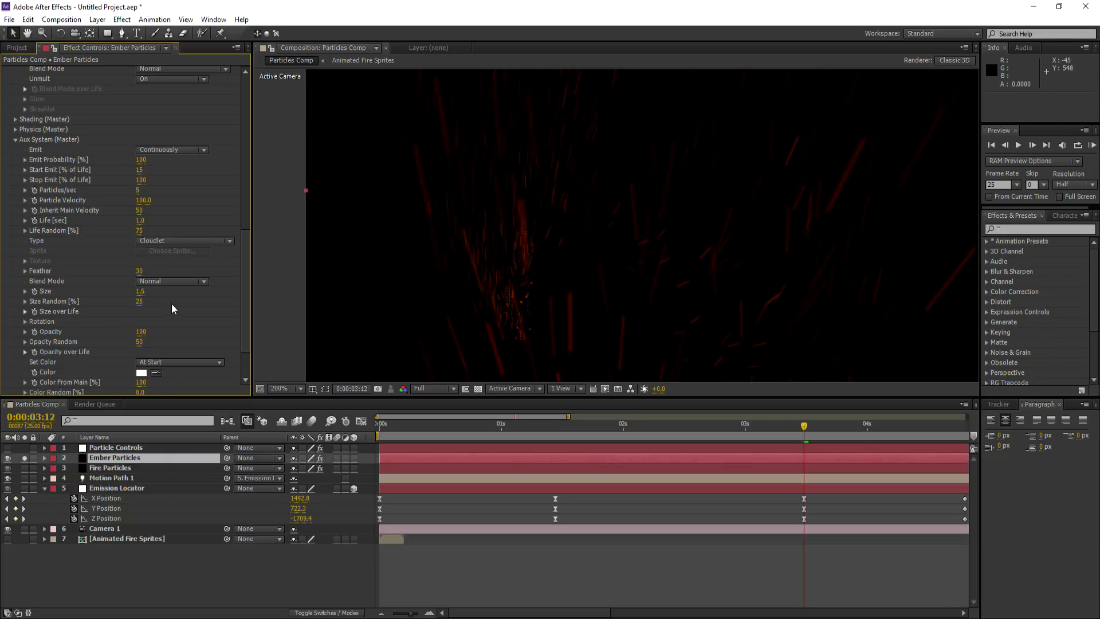
# Fit the whole composition in view and raise the preview exposure to +4.9 to inspect the embers
pyautogui.scroll(-2, 535, 254)
pyautogui.click(295, 389)
pyautogui.click(296, 391)
pyautogui.moveTo(668, 389); pyautogui.dragTo(686, 389)
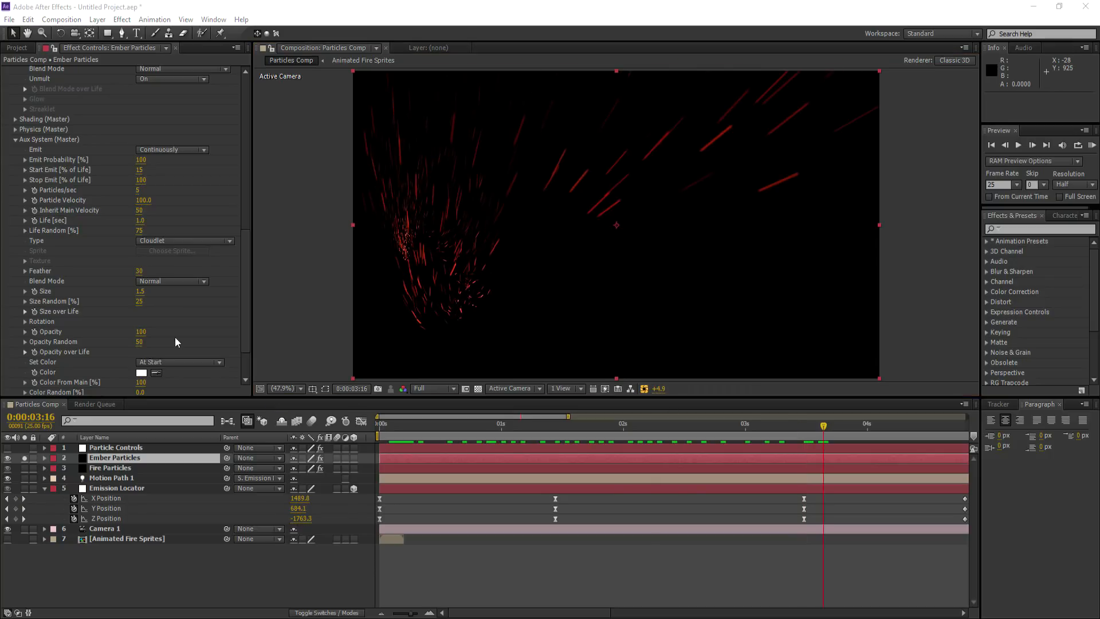
# Adjust the Air-mode physics values in the Ember Particles layer's Aux System
pyautogui.scroll(-3, 174, 335)
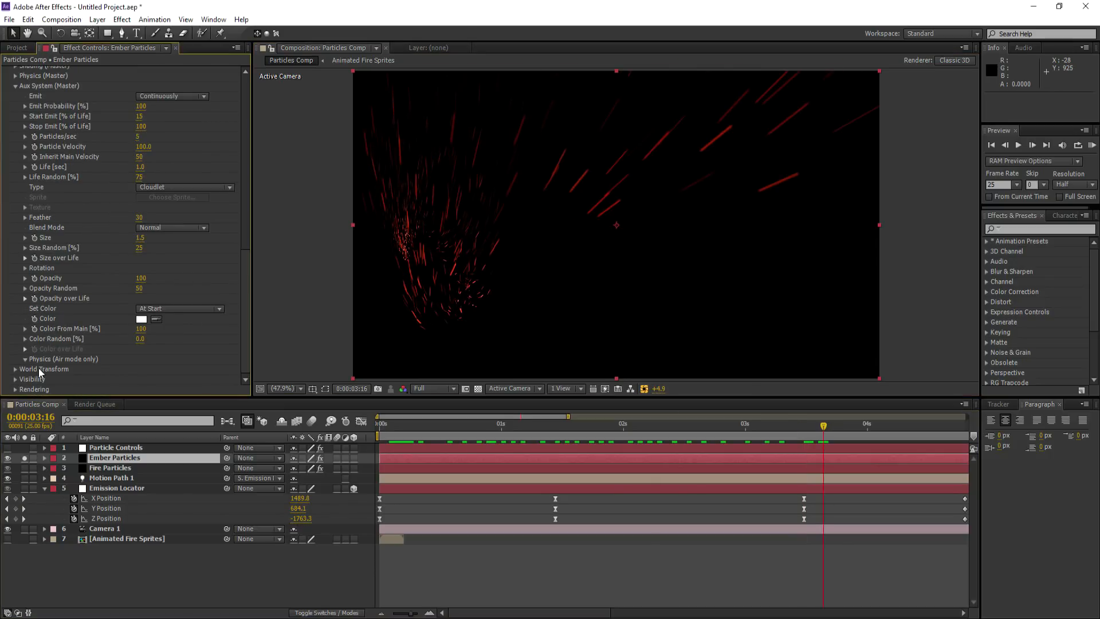
pyautogui.scroll(-1, 92, 353)
pyautogui.click(144, 334)
pyautogui.click(187, 336)
pyautogui.moveTo(142, 367); pyautogui.dragTo(317, 367)
pyautogui.click(144, 364)
pyautogui.write('2')
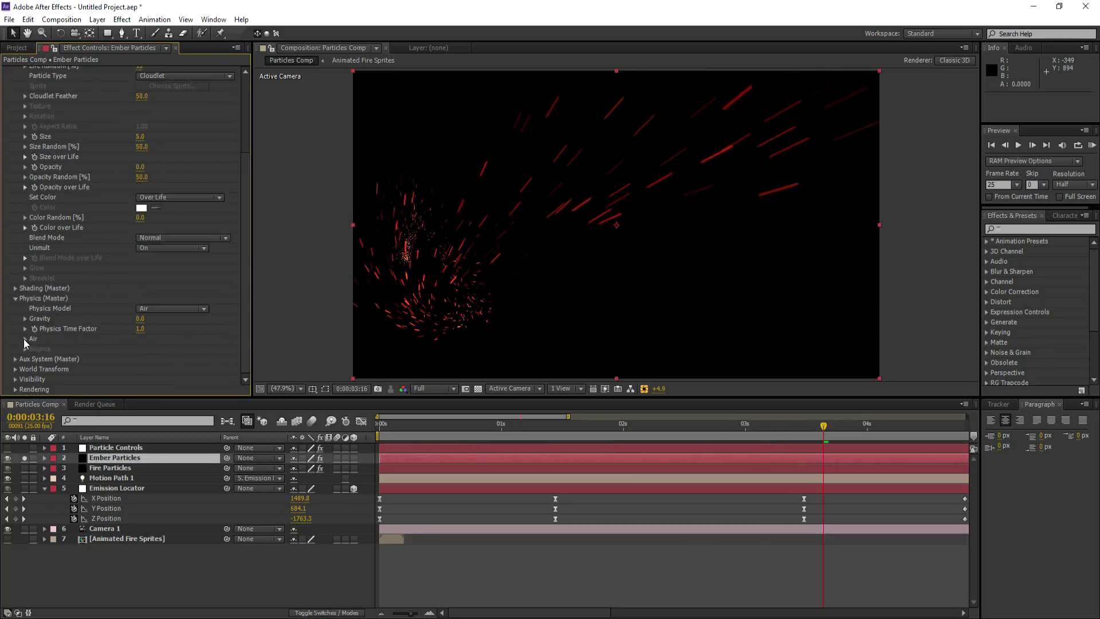
# Set the embers' Spin Amplitude to 79 in the main Air physics and preview the animation
pyautogui.click(24, 338)
pyautogui.scroll(-5, 66, 324)
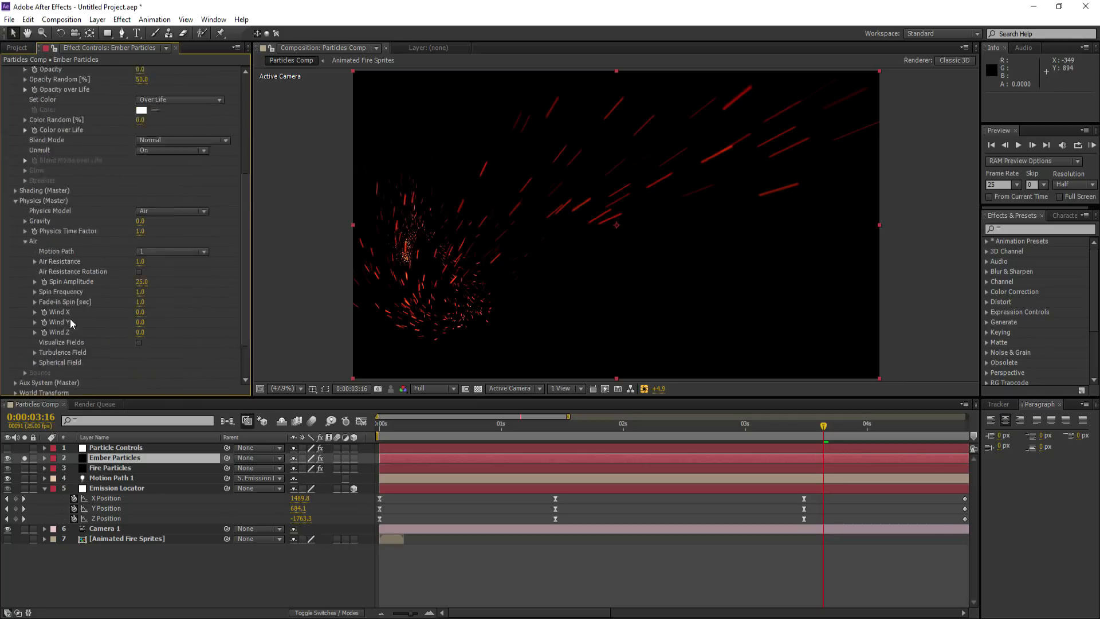
pyautogui.moveTo(146, 258); pyautogui.dragTo(174, 258)
pyautogui.click(1093, 145)
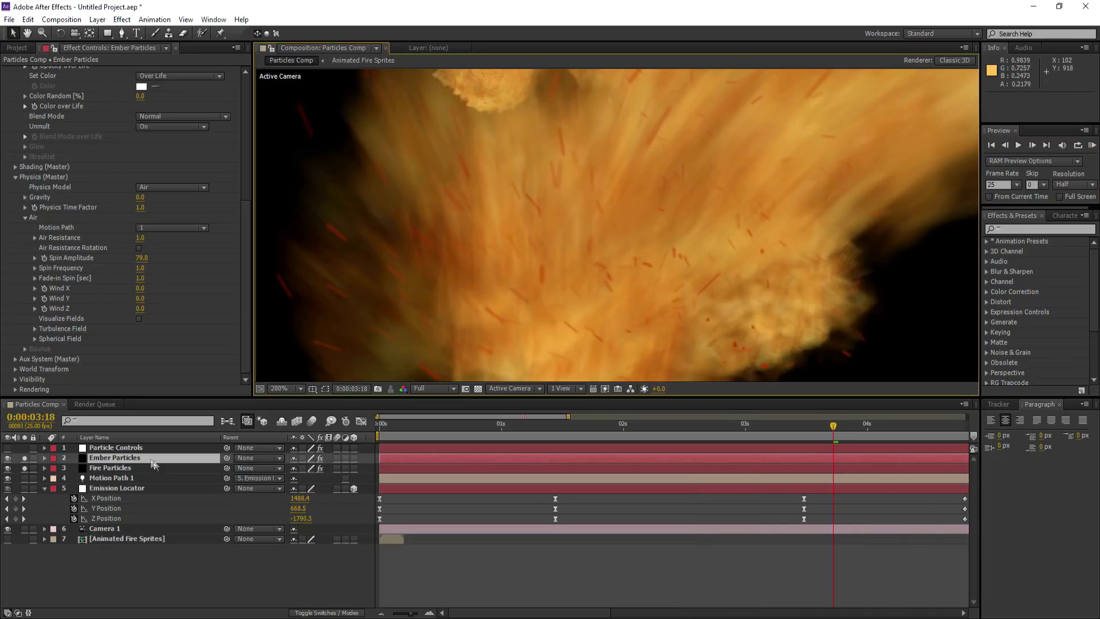
# Set the Ember Particles layer's blending mode to Lighten and fit the composition in view
pyautogui.rightClick(140, 459)
pyautogui.moveTo(226, 155)
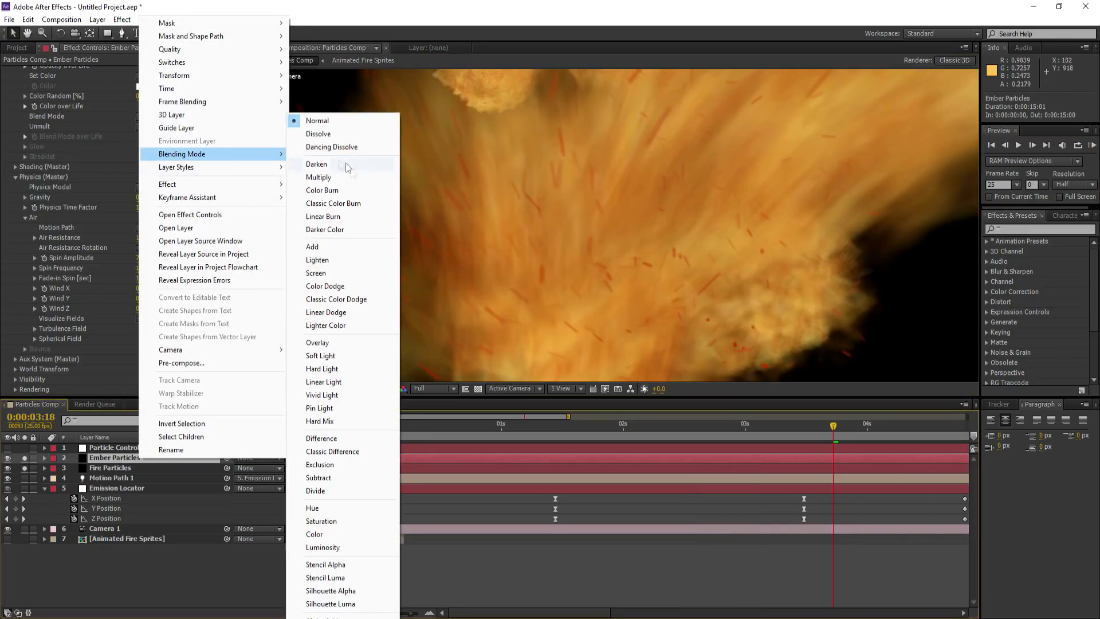
pyautogui.click(328, 260)
pyautogui.click(286, 388)
pyautogui.click(289, 413)
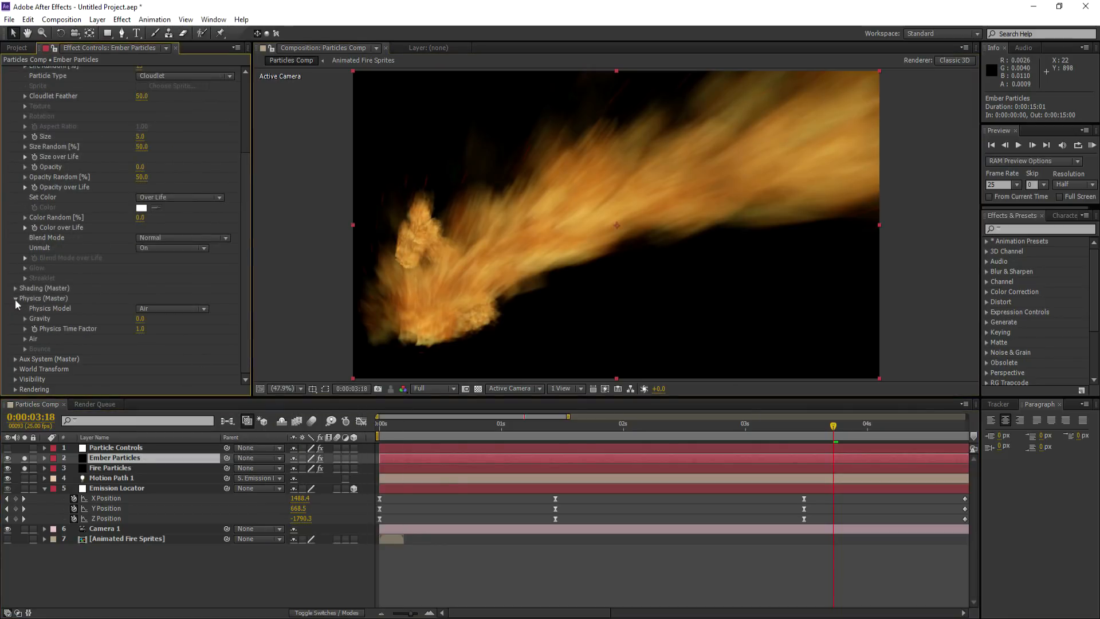
pyautogui.scroll(5, 17, 304)
pyautogui.click(15, 149)
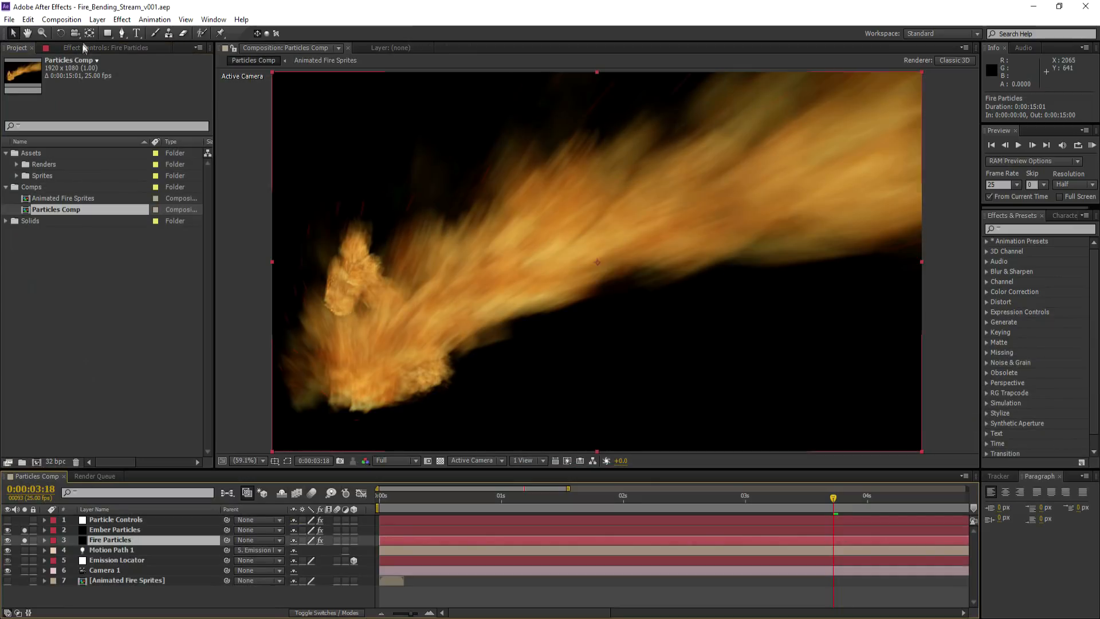
# Duplicate the Fire Particles layer, place the copy above Ember Particles and rename it Smoke Trail
pyautogui.click(28, 19)
pyautogui.click(43, 141)
pyautogui.moveTo(129, 542); pyautogui.dragTo(115, 530)
pyautogui.press('Return')
pyautogui.write('Smoke Trail')
pyautogui.press('Return')
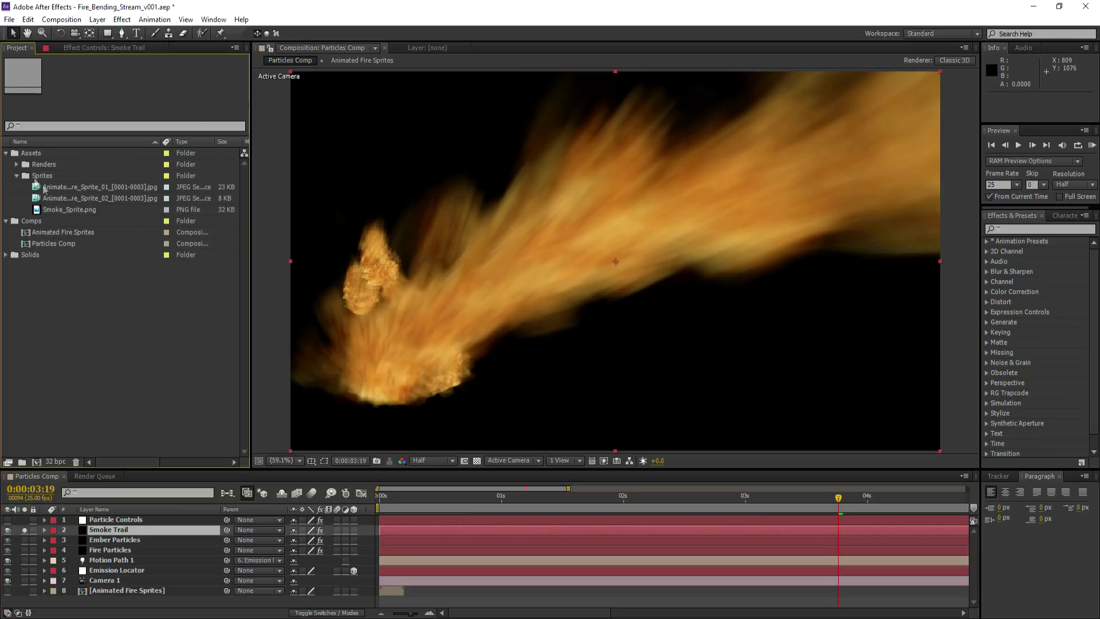
# Add Smoke_Sprite.png as the lowest layer of Particles Comp and hide it
pyautogui.click(57, 210)
pyautogui.moveTo(58, 213); pyautogui.dragTo(63, 607)
pyautogui.click(7, 600)
pyautogui.click(108, 529)
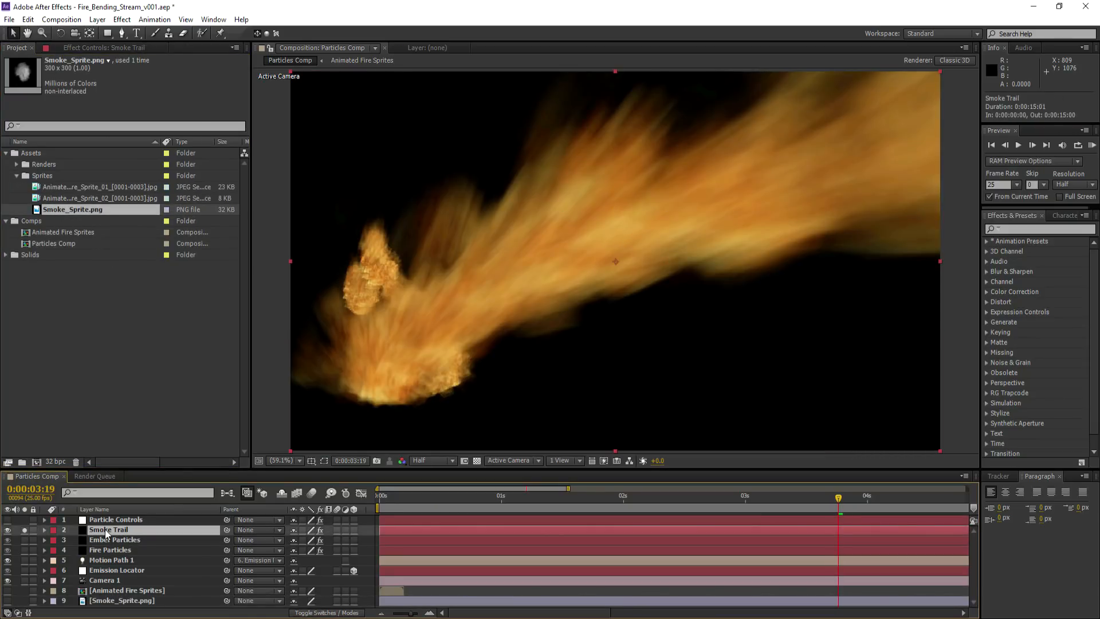
# Assign the Smoke_Sprite.png layer as the main particle texture of Smoke Trail
pyautogui.click(86, 49)
pyautogui.click(14, 156)
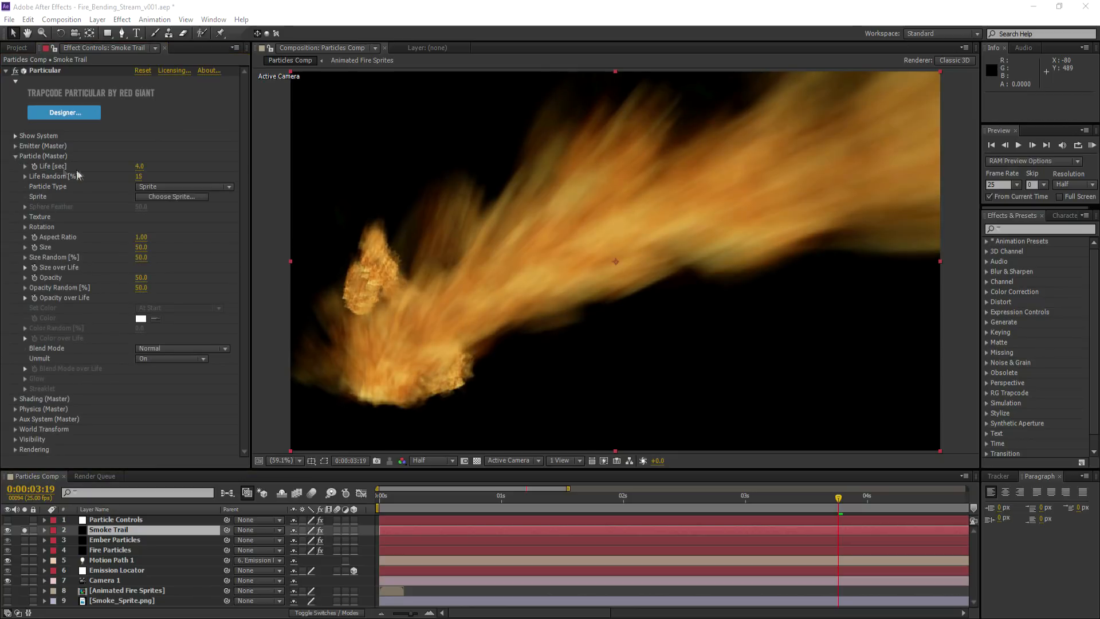
pyautogui.click(25, 217)
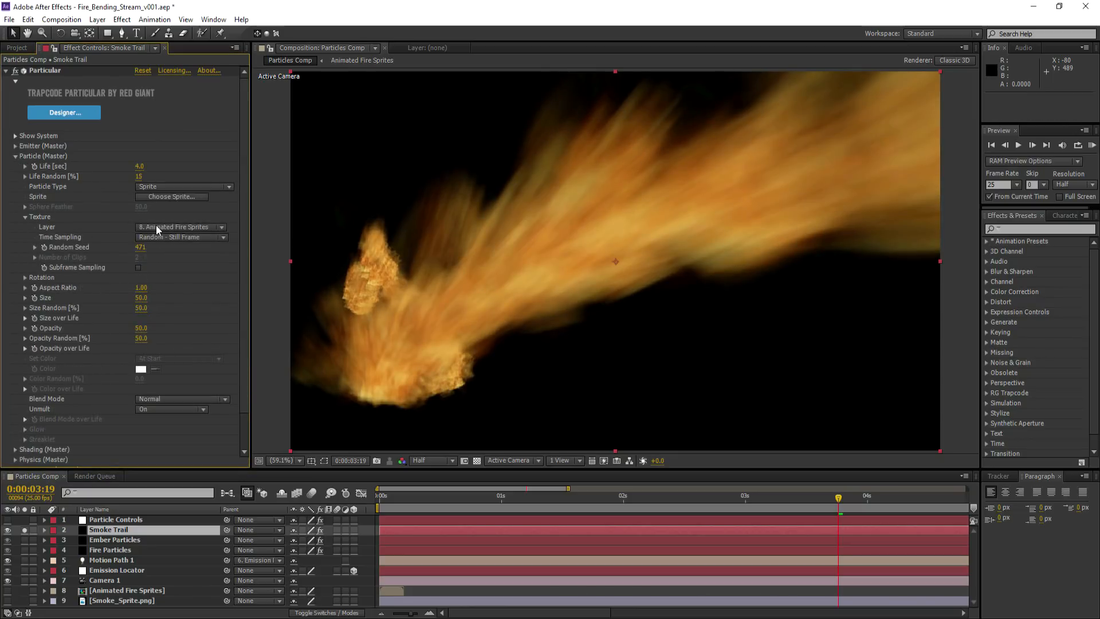
pyautogui.click(183, 227)
pyautogui.click(182, 337)
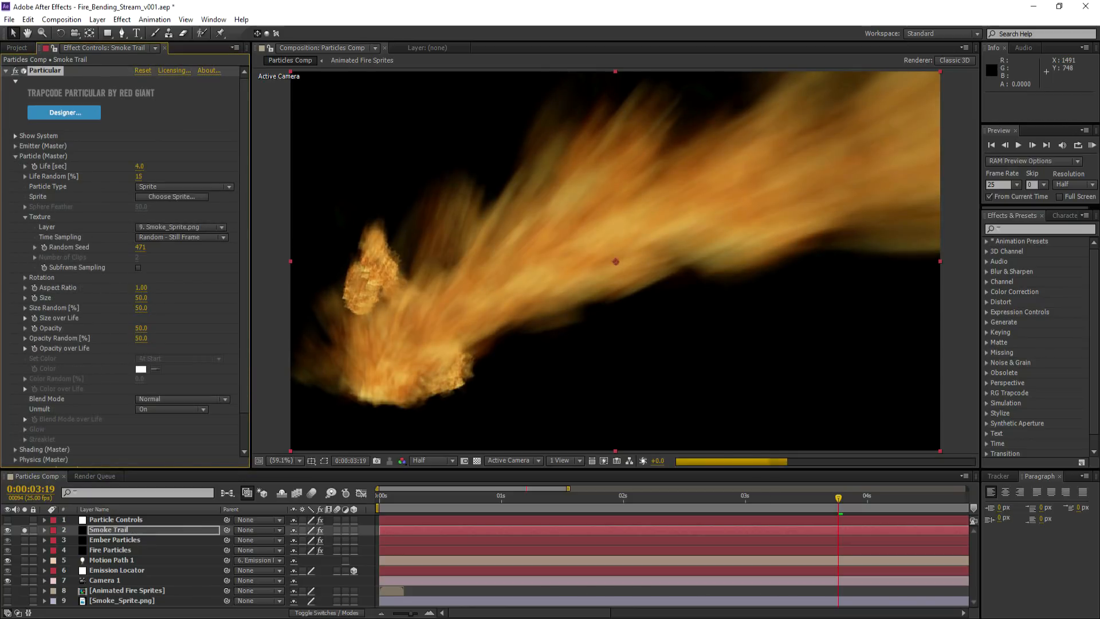
# Assign Smoke_Sprite.png as the Aux System's particle texture and check its Rotation settings
pyautogui.scroll(-5, 115, 286)
pyautogui.click(26, 269)
pyautogui.click(172, 279)
pyautogui.click(186, 396)
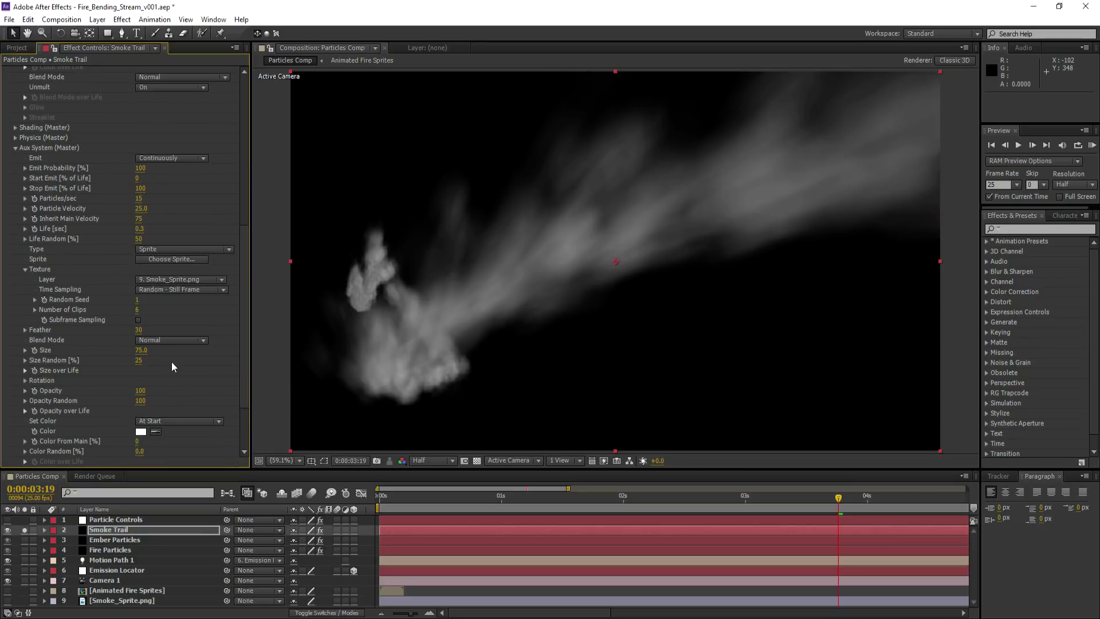
pyautogui.click(25, 380)
pyautogui.scroll(-1, 99, 405)
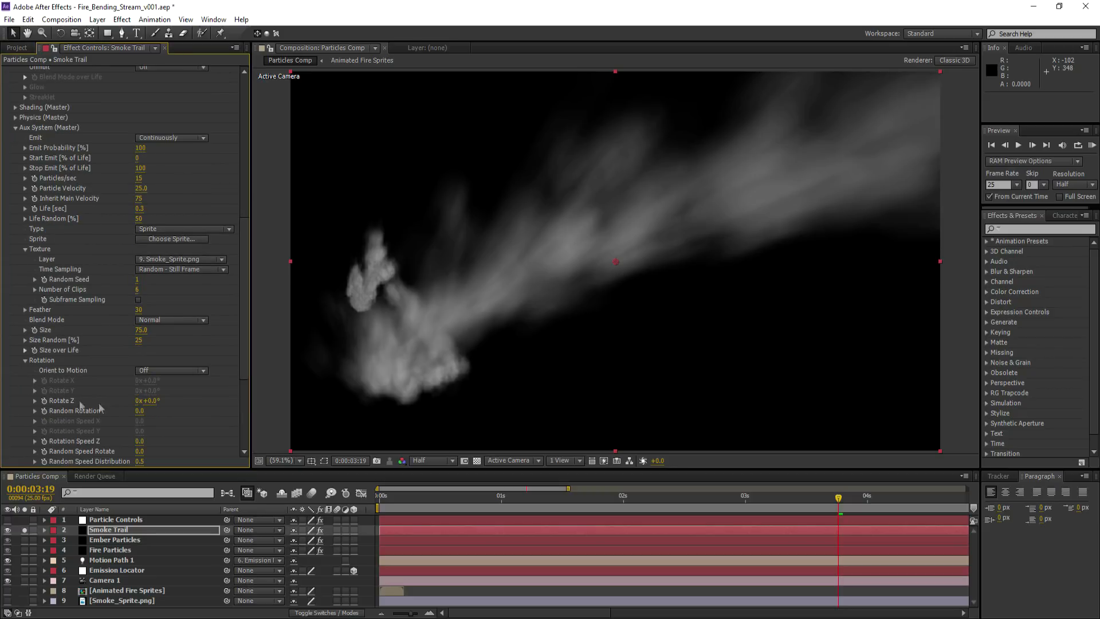
pyautogui.click(24, 360)
pyautogui.click(25, 250)
# Set Smoke Trail's main particle Size to 150, Size Random to 25 and Opacity to 0
pyautogui.scroll(4, 21, 221)
pyautogui.click(16, 209)
pyautogui.scroll(3, 21, 213)
pyautogui.click(25, 217)
pyautogui.click(141, 278)
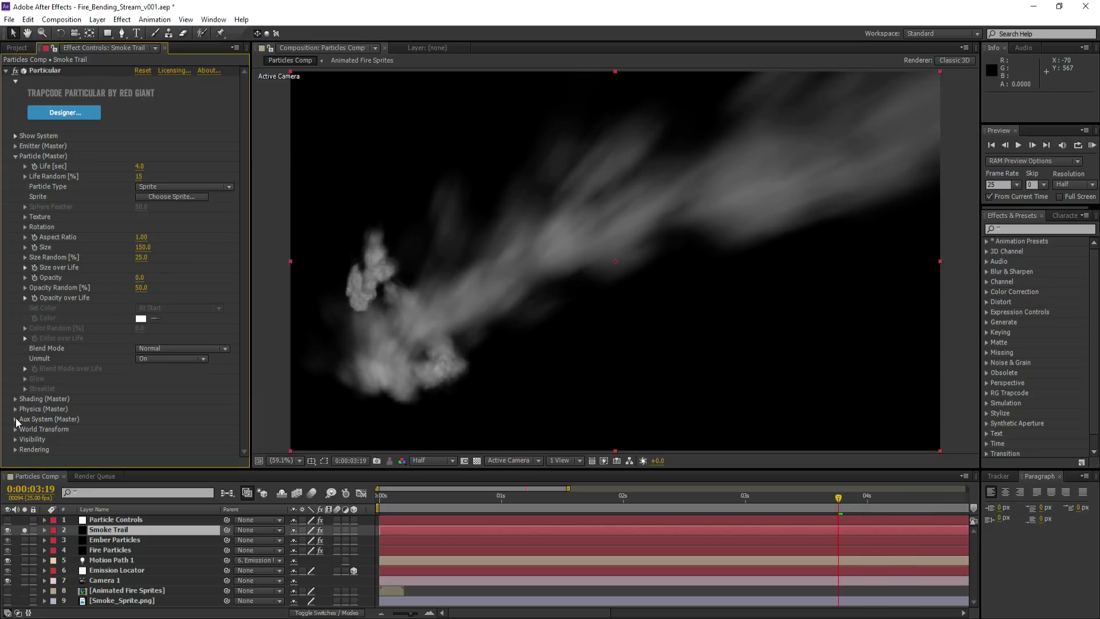
# In Smoke Trail's Aux System, set Particles/sec to 5, Particle Velocity to 100 and Inherit Main Velocity to 50
pyautogui.click(16, 420)
pyautogui.scroll(-10, 91, 386)
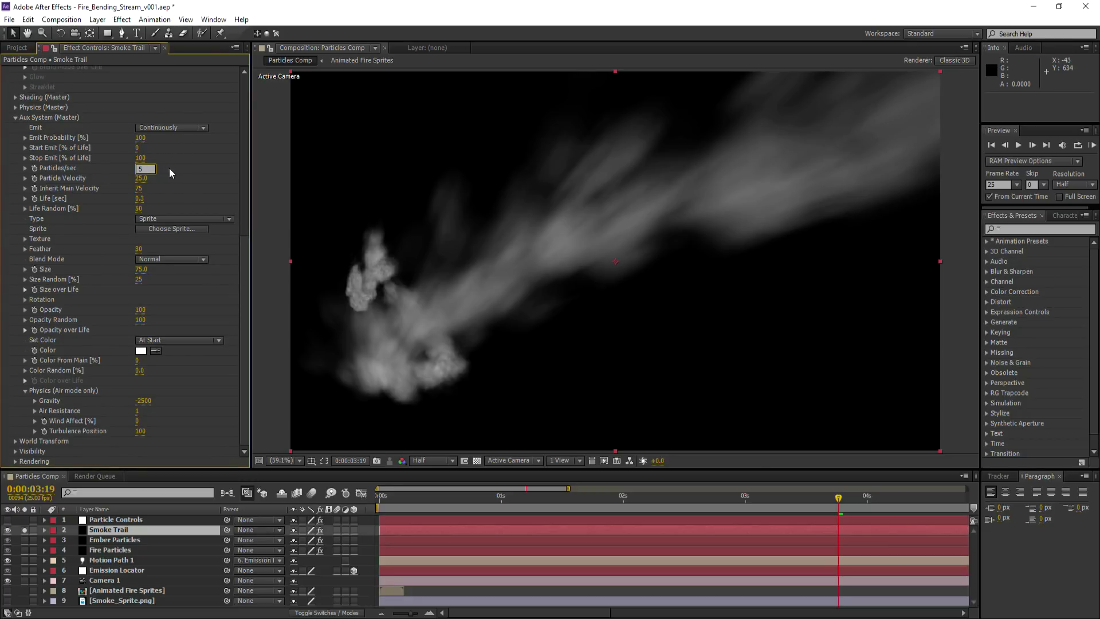
pyautogui.press('Return')
pyautogui.click(141, 178)
pyautogui.write('100')
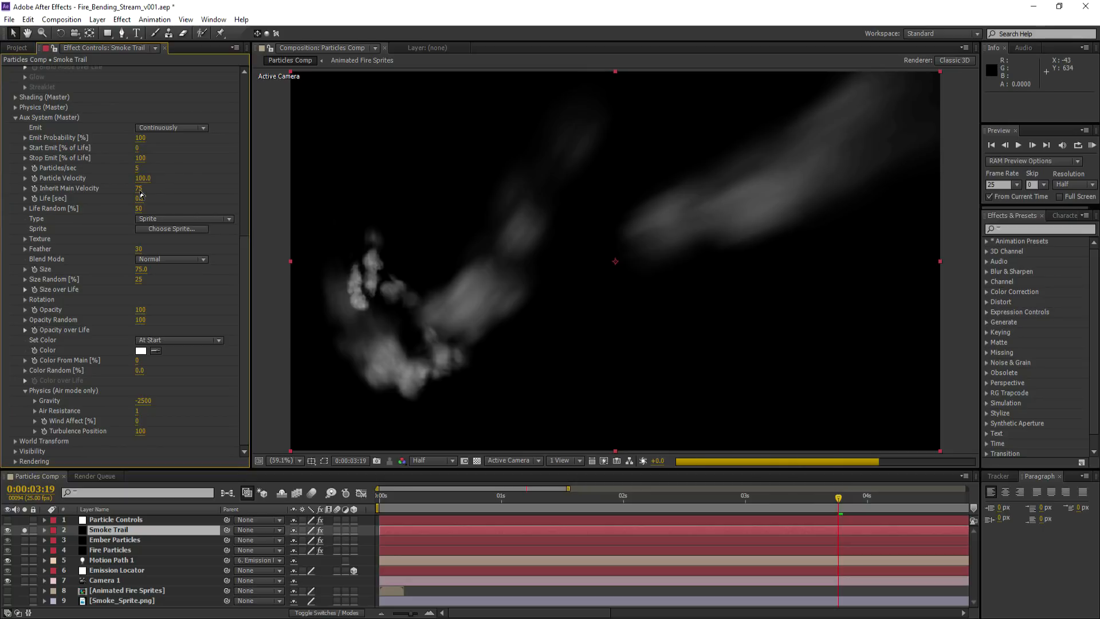
pyautogui.click(138, 188)
pyautogui.press('Return')
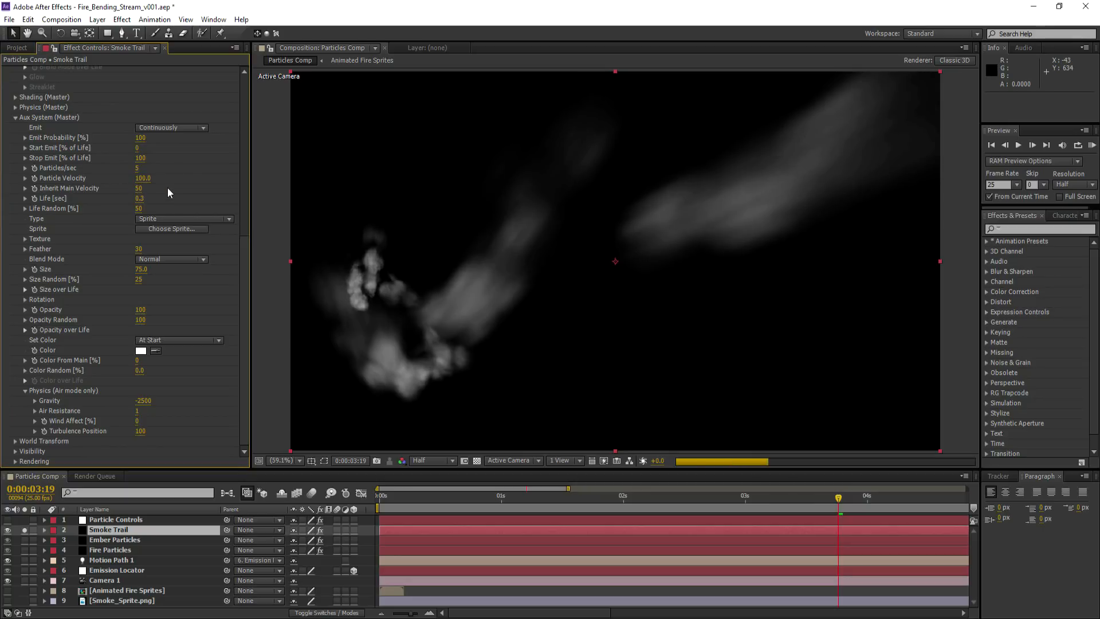
# Set the smoke's Aux System Life to 2 seconds and Size to 250
pyautogui.click(139, 198)
pyautogui.write('2')
pyautogui.press('Return')
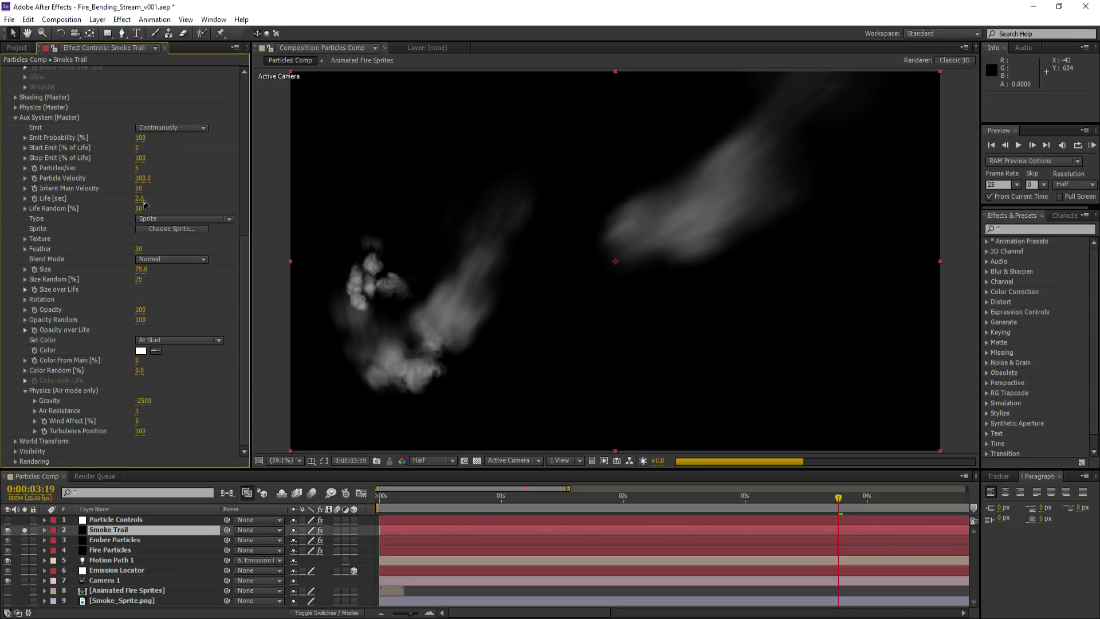
pyautogui.click(140, 268)
pyautogui.write('250')
pyautogui.press('Return')
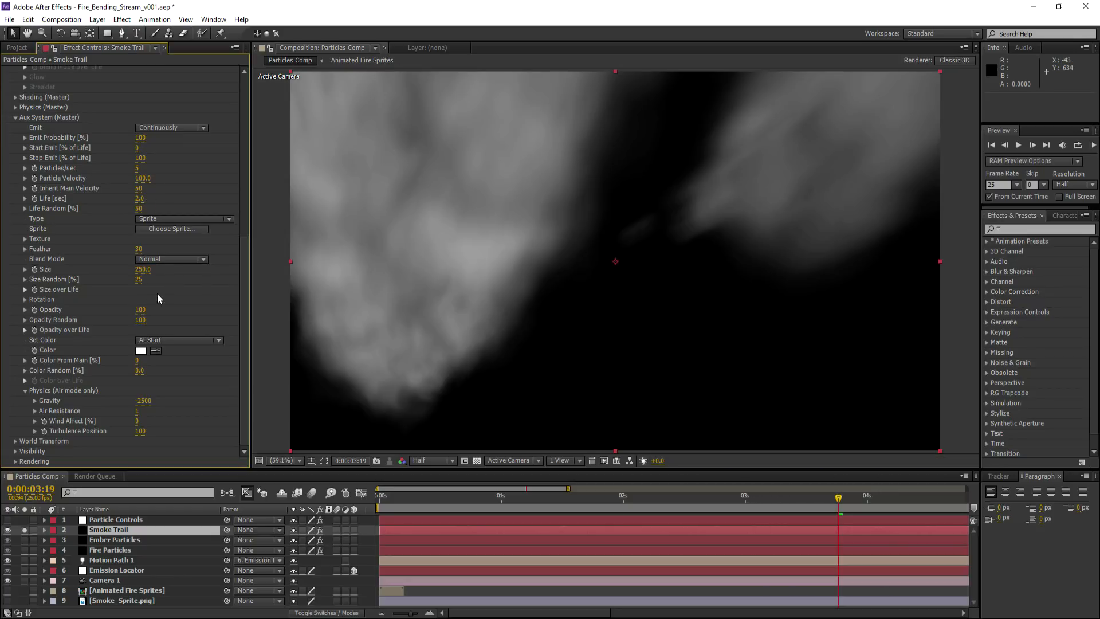
# Set the smoke's Aux System Gravity to 0
pyautogui.click(143, 401)
pyautogui.write('0')
pyautogui.press('Return')
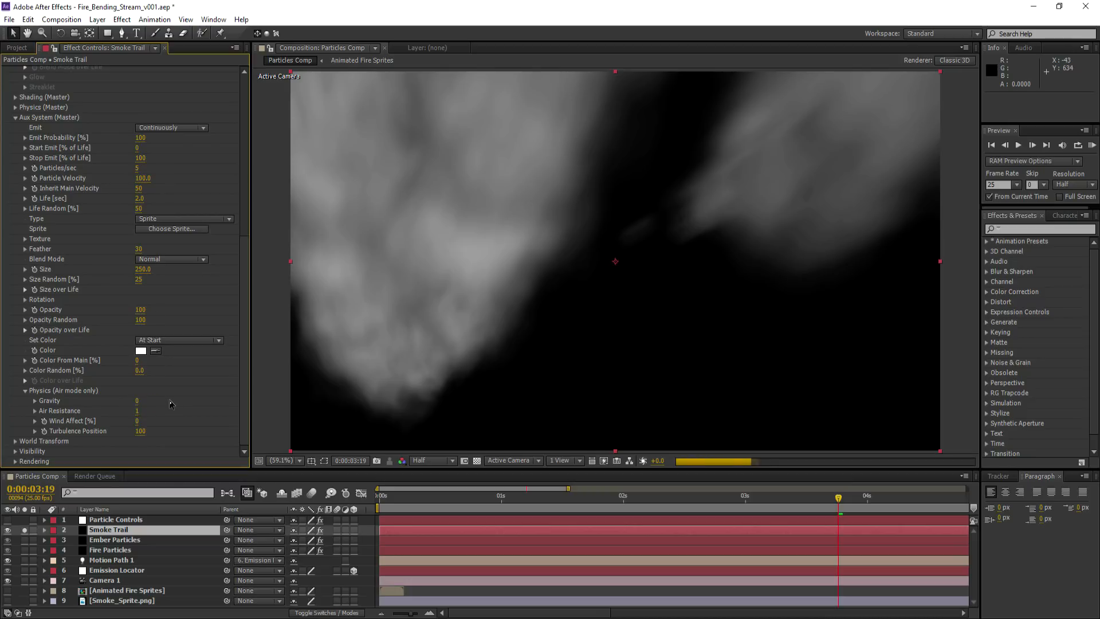
# Set the smoke's Aux System Opacity to 15 and adjust its Opacity over Life curve
pyautogui.click(140, 309)
pyautogui.write('15')
pyautogui.press('Return')
pyautogui.click(25, 330)
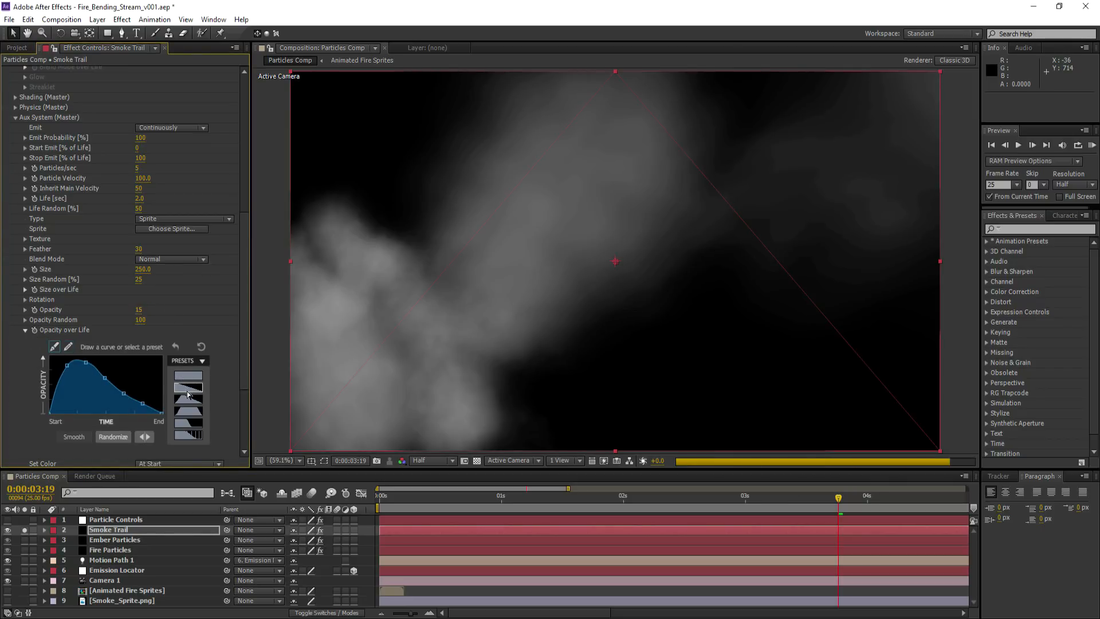
pyautogui.click(55, 348)
pyautogui.click(25, 330)
# Open the Aux System's Size over Life curve and solo Particle Controls instead of Smoke Trail
pyautogui.click(26, 289)
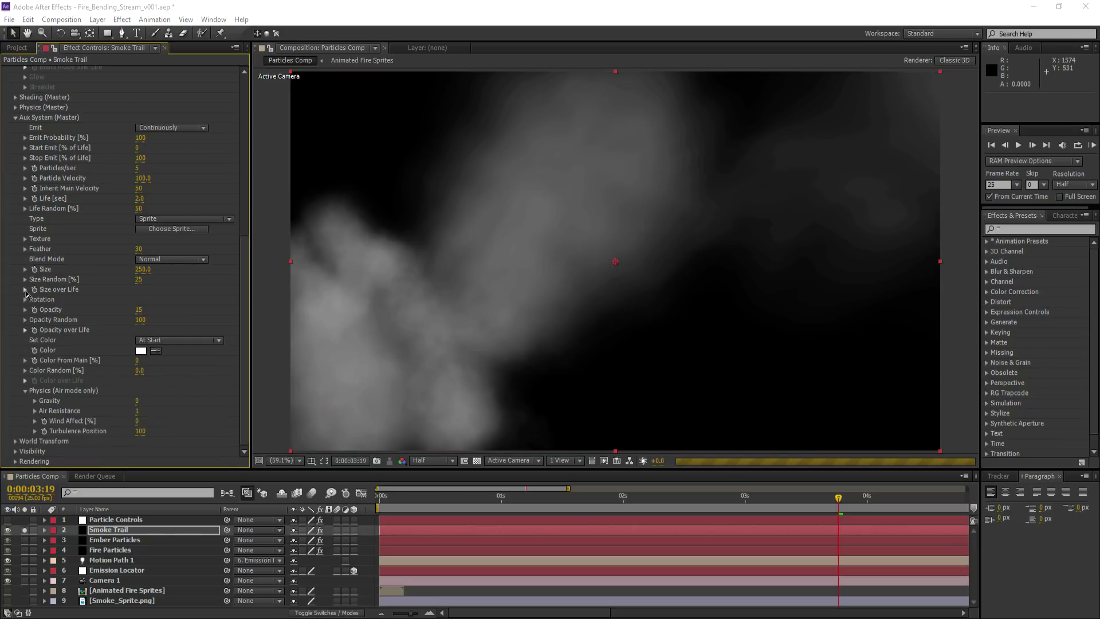
pyautogui.click(24, 531)
pyautogui.click(24, 520)
pyautogui.click(105, 530)
# Shape the smoke's Size over Life as a smooth curve rising quickly from small and easing to full size
pyautogui.click(189, 321)
pyautogui.click(189, 345)
pyautogui.click(55, 306)
pyautogui.moveTo(128, 356); pyautogui.dragTo(144, 346)
pyautogui.moveTo(106, 332); pyautogui.dragTo(105, 323)
pyautogui.moveTo(49, 315)
pyautogui.mouseDown()
pyautogui.moveTo(95, 323)
pyautogui.moveTo(154, 356)
pyautogui.mouseUp()
pyautogui.click(145, 396)
pyautogui.click(67, 307)
pyautogui.click(71, 399)
pyautogui.click(54, 307)
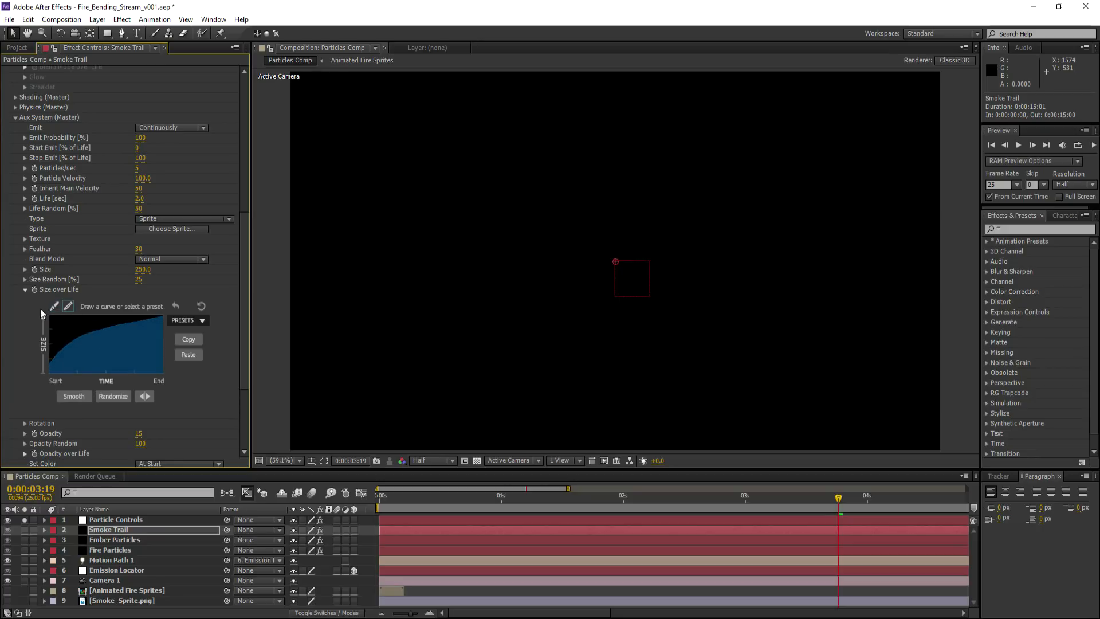
pyautogui.click(25, 290)
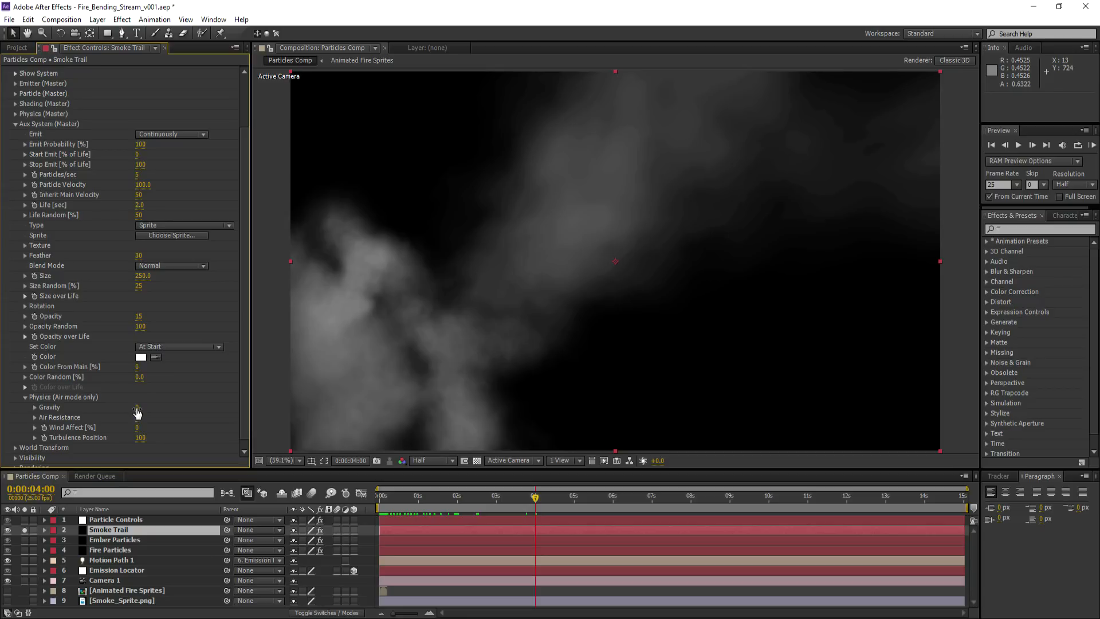
# Set the smoke's Aux System Gravity to -300
pyautogui.click(137, 408)
pyautogui.write('-300')
pyautogui.press('Return')
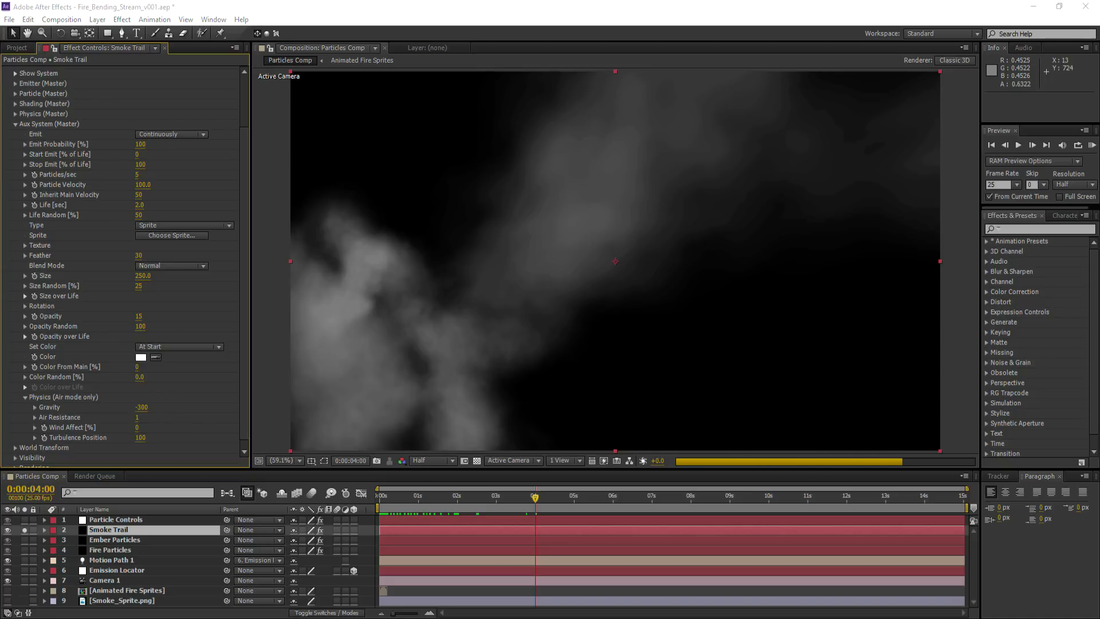
pyautogui.click(26, 398)
# Enable Air Resistance Rotation in Smoke Trail's main Air physics
pyautogui.click(16, 159)
pyautogui.click(16, 176)
pyautogui.click(25, 217)
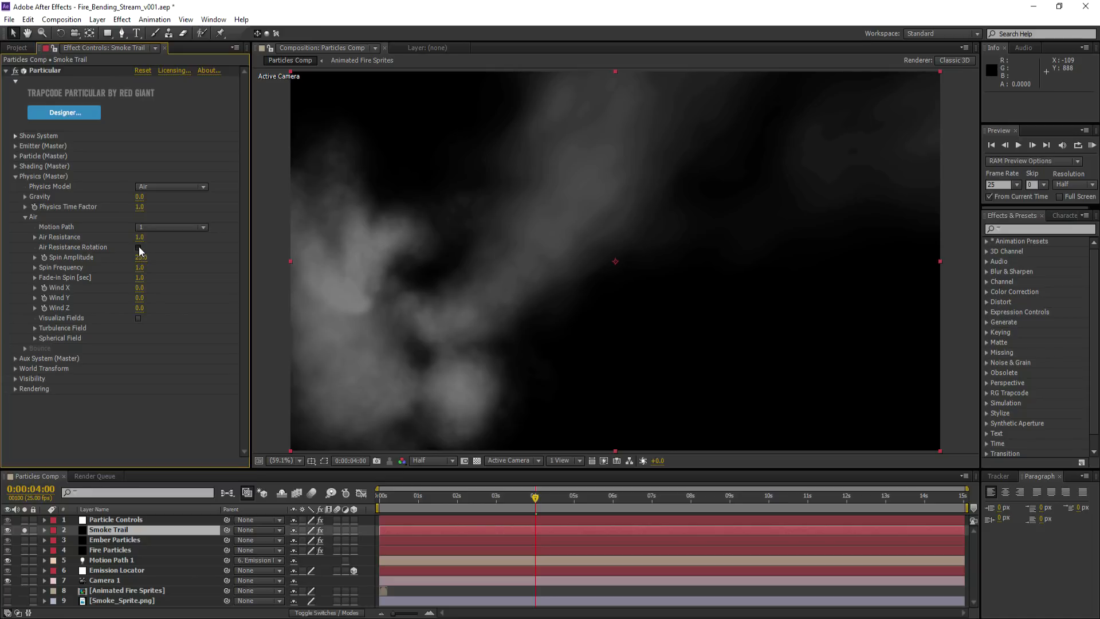
pyautogui.click(138, 248)
# Review the smoke's Turbulence Field settings and preview the animation from the two-second mark
pyautogui.click(35, 327)
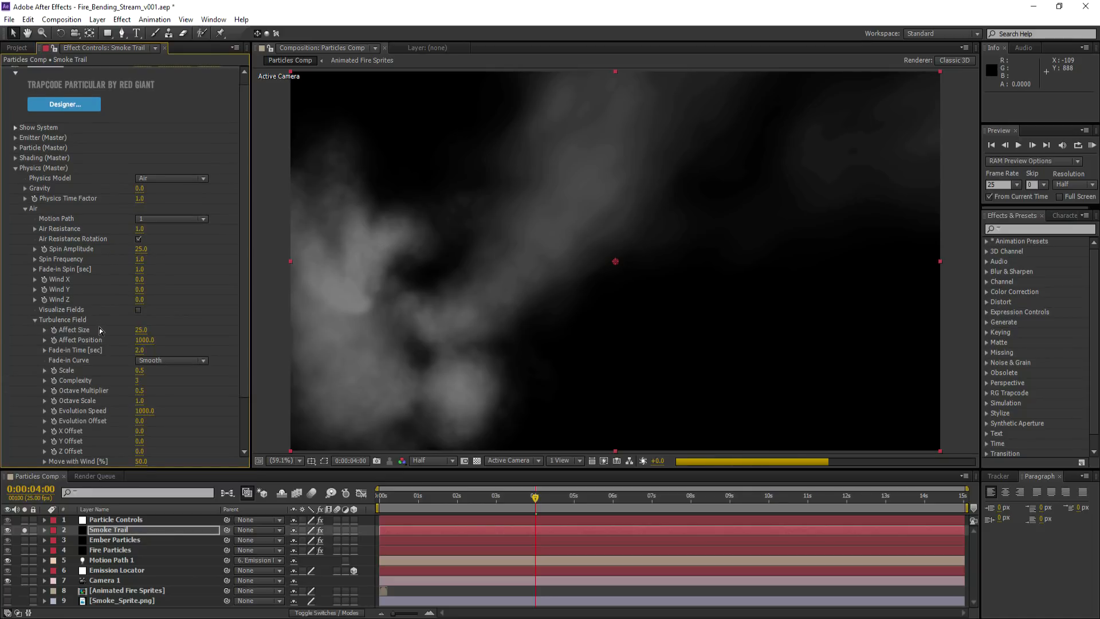
pyautogui.scroll(-1, 99, 330)
pyautogui.click(1092, 145)
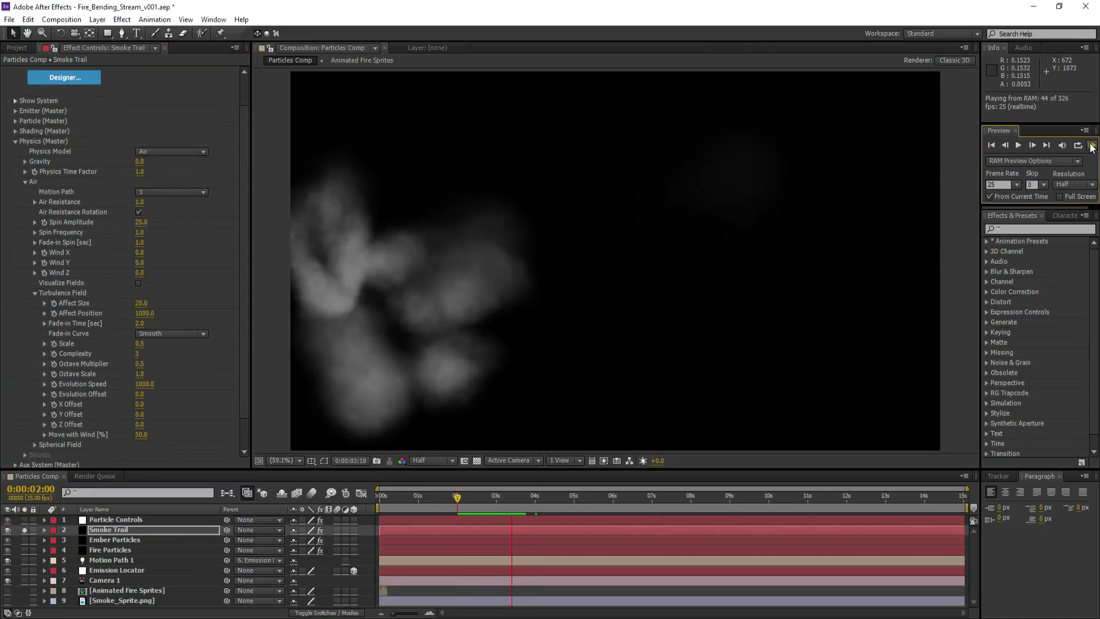
pyautogui.click(1092, 147)
# Go to 0:00:03:14 and set the Smoke Trail layer's blending mode to Soft Light
pyautogui.moveTo(479, 496); pyautogui.dragTo(517, 496)
pyautogui.press('F4')
pyautogui.click(238, 528)
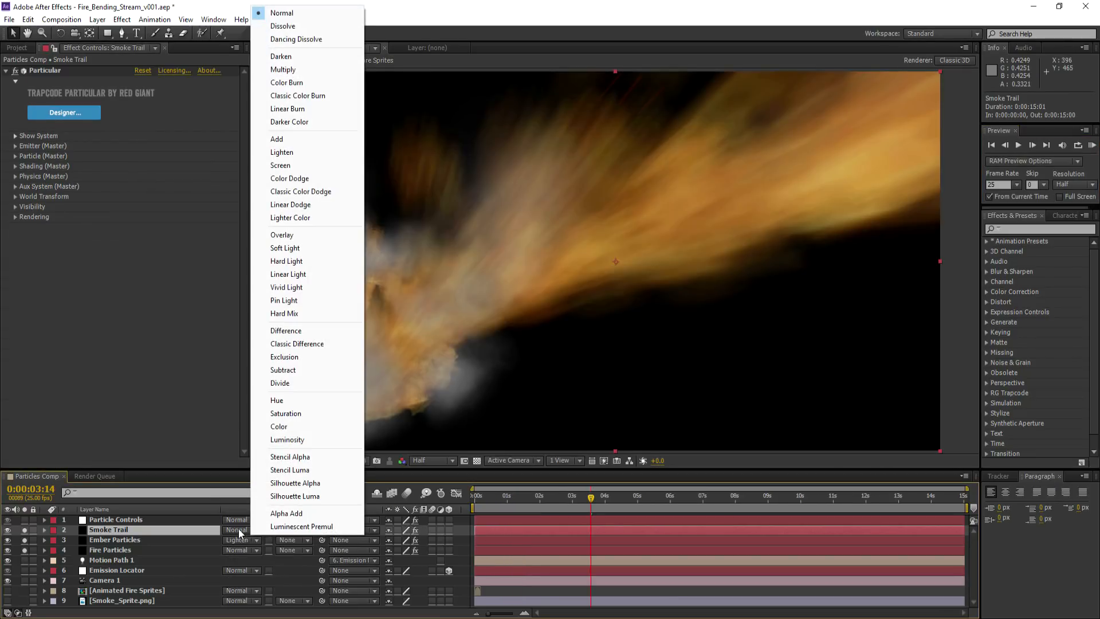
pyautogui.click(307, 248)
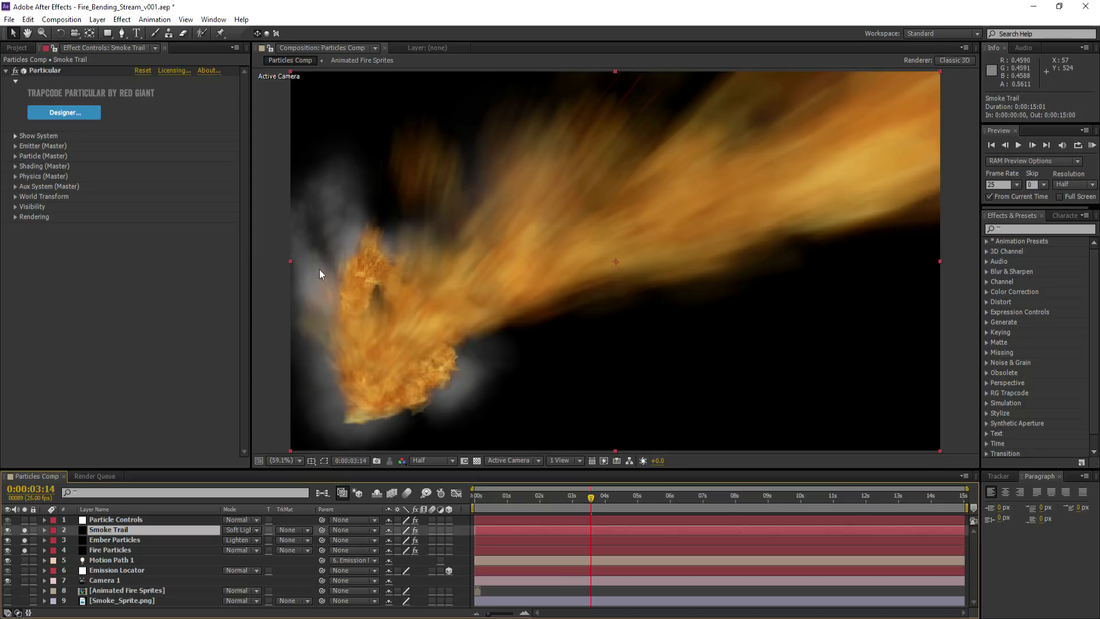
# Duplicate the Fire Particles layer as Smoke Illumination and place the copy, soloed, directly beneath Smoke Trail
pyautogui.hotkey('ctrl', 's')
pyautogui.click(25, 540)
pyautogui.click(99, 549)
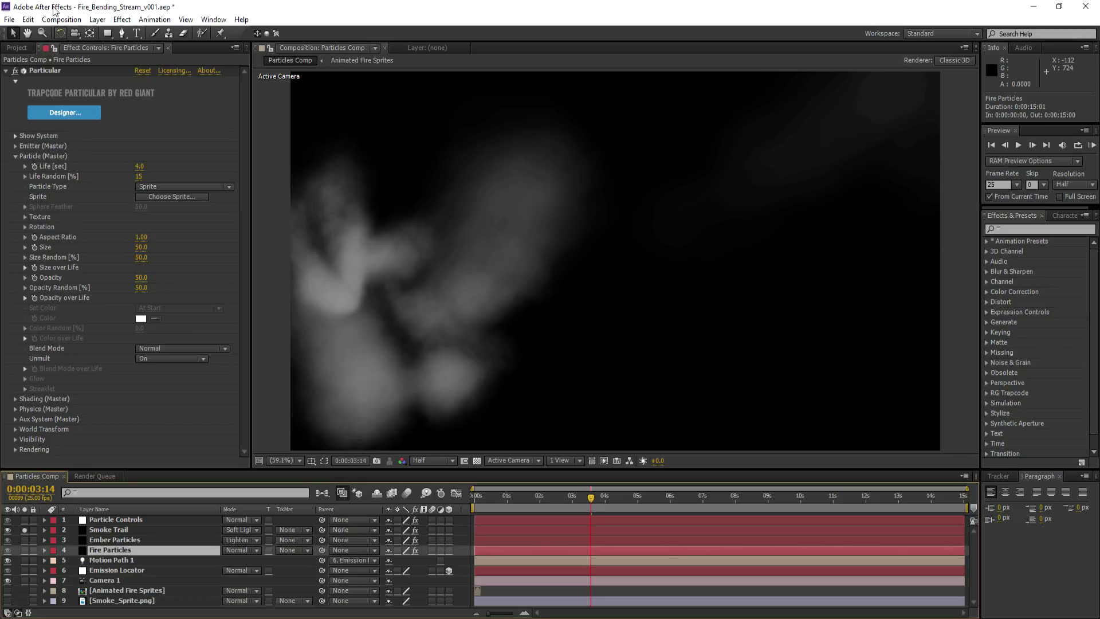
pyautogui.click(28, 20)
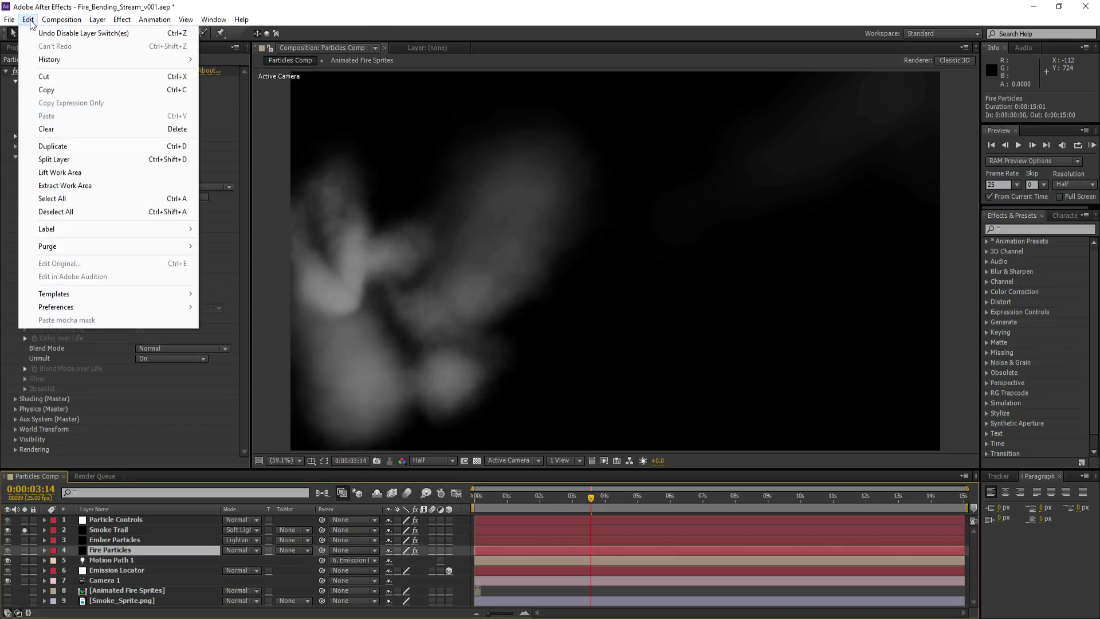
pyautogui.click(62, 147)
pyautogui.write('Smoke Illumination')
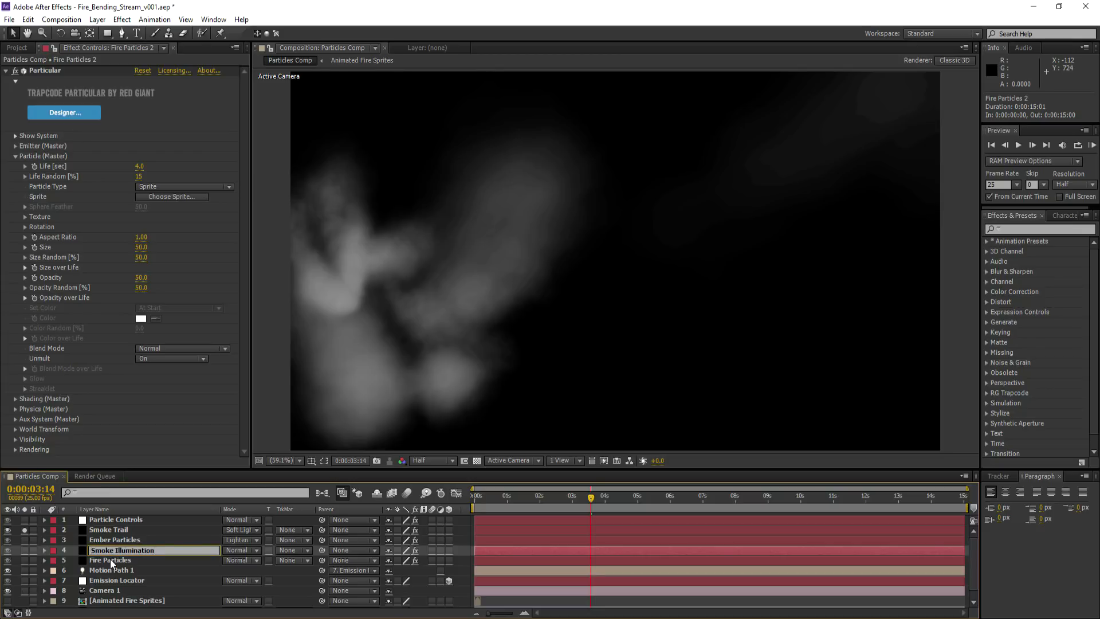
pyautogui.press('Return')
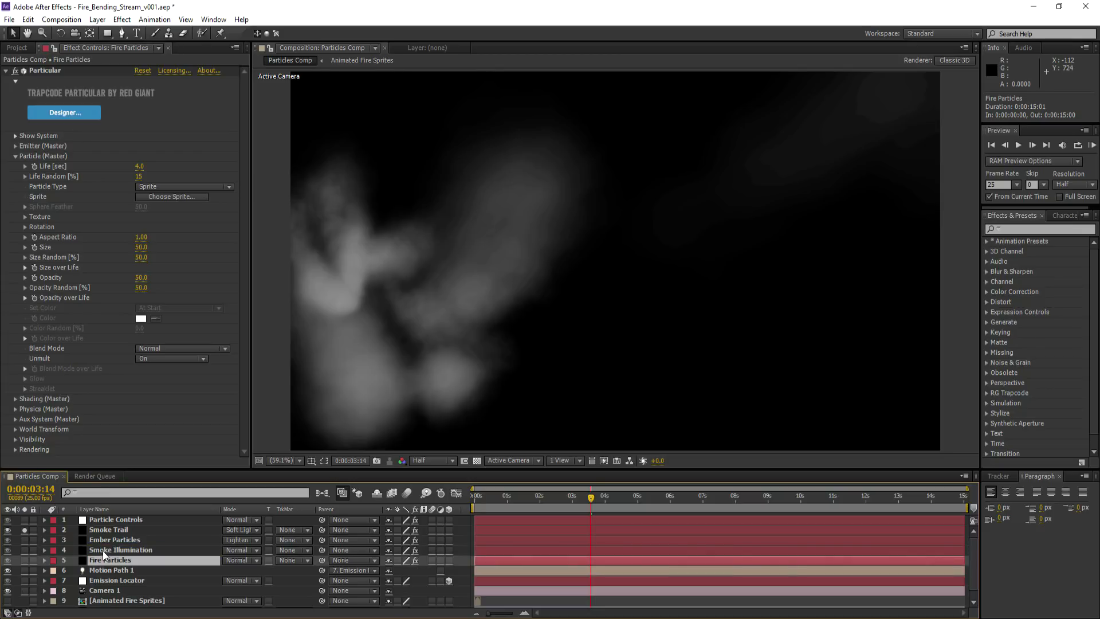
pyautogui.moveTo(104, 545); pyautogui.dragTo(104, 537)
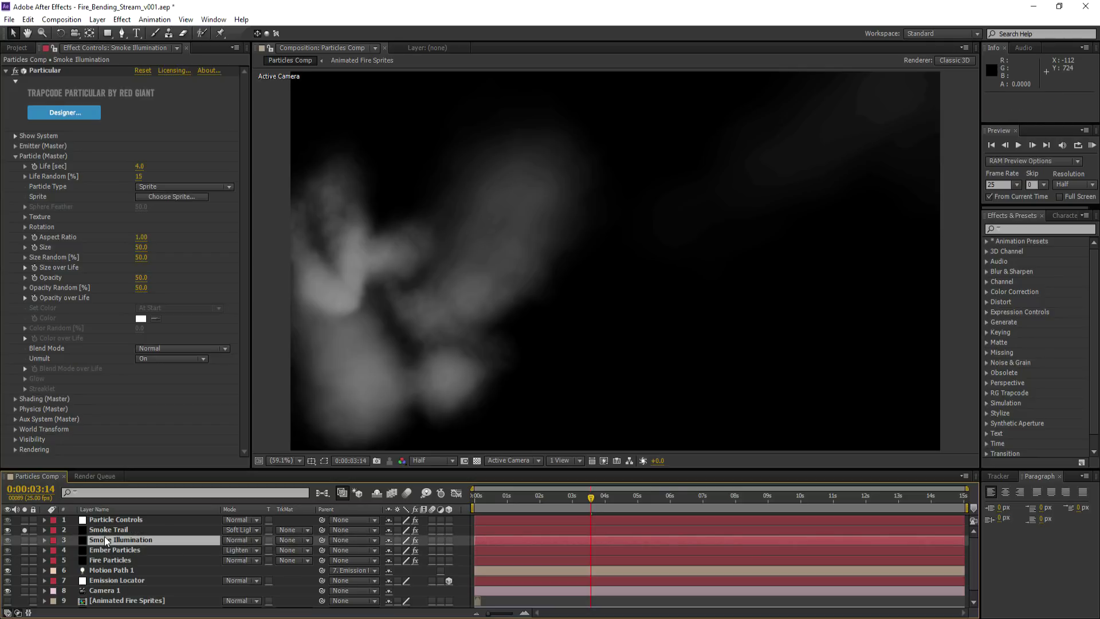
pyautogui.keyDown('alt'); pyautogui.click(25, 540); pyautogui.keyUp('alt')
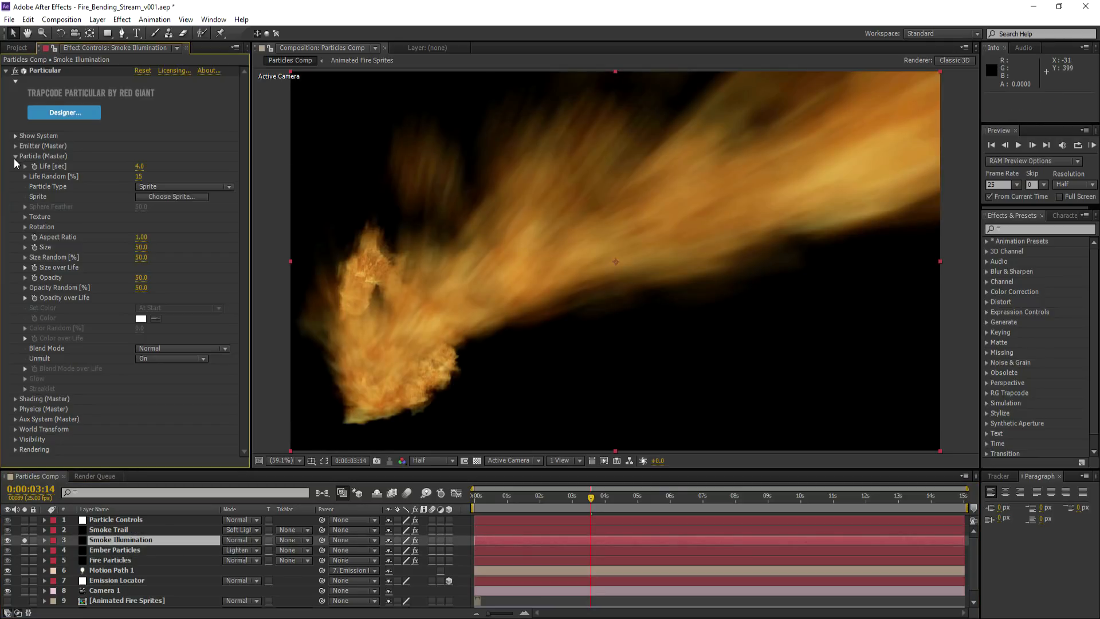
# Change the Smoke Illumination layer's Particular particle type to Sphere and turn off its Aux System emission
pyautogui.click(157, 187)
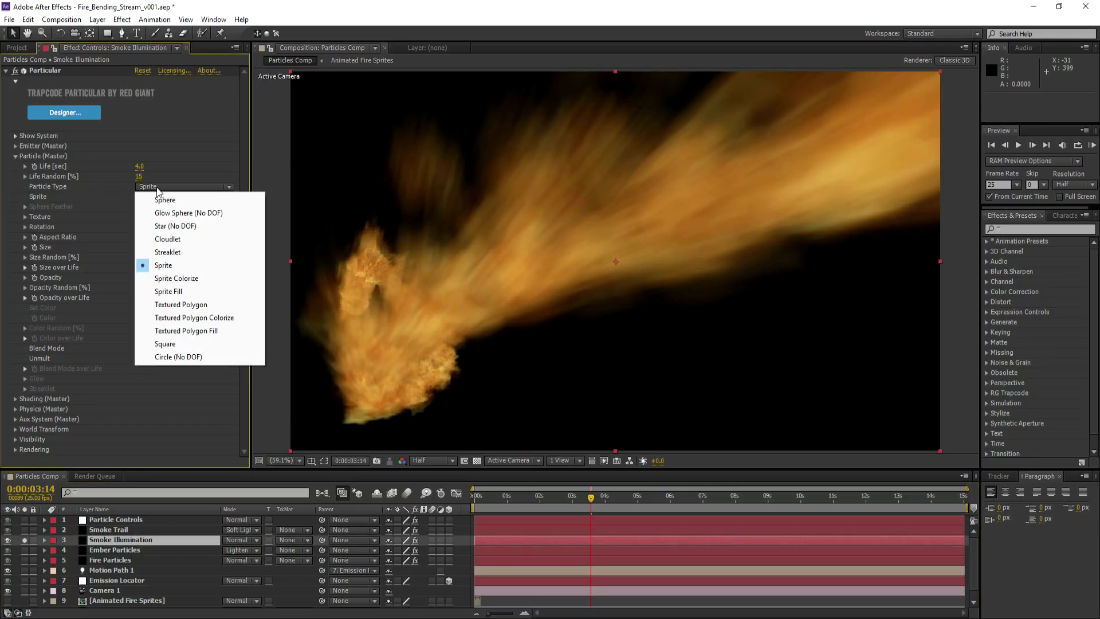
pyautogui.click(166, 198)
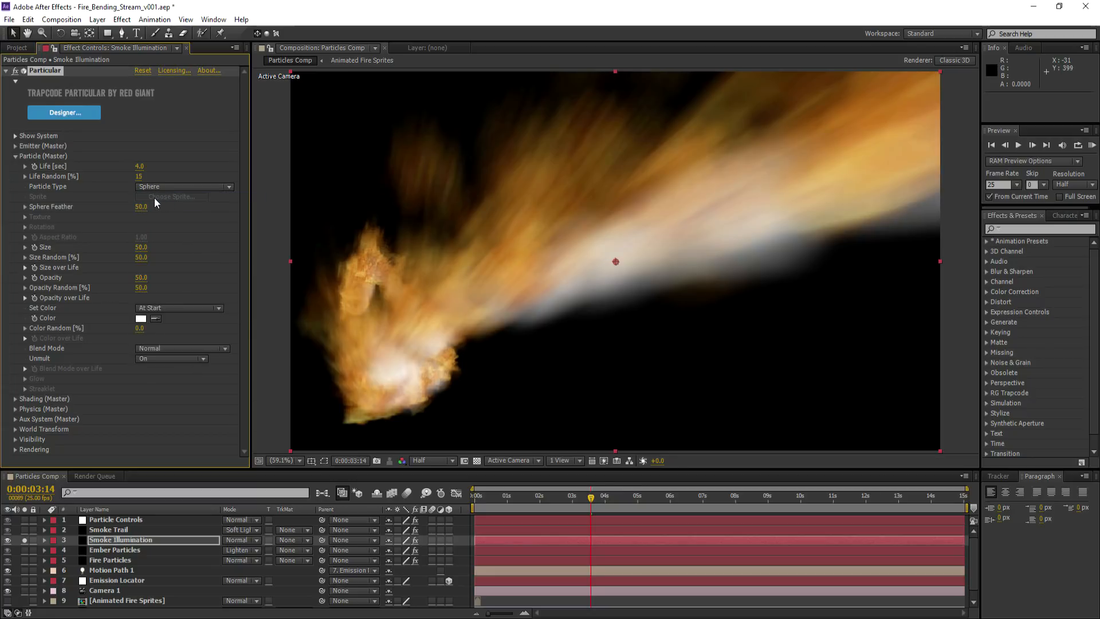
pyautogui.click(15, 420)
pyautogui.scroll(-6, 125, 404)
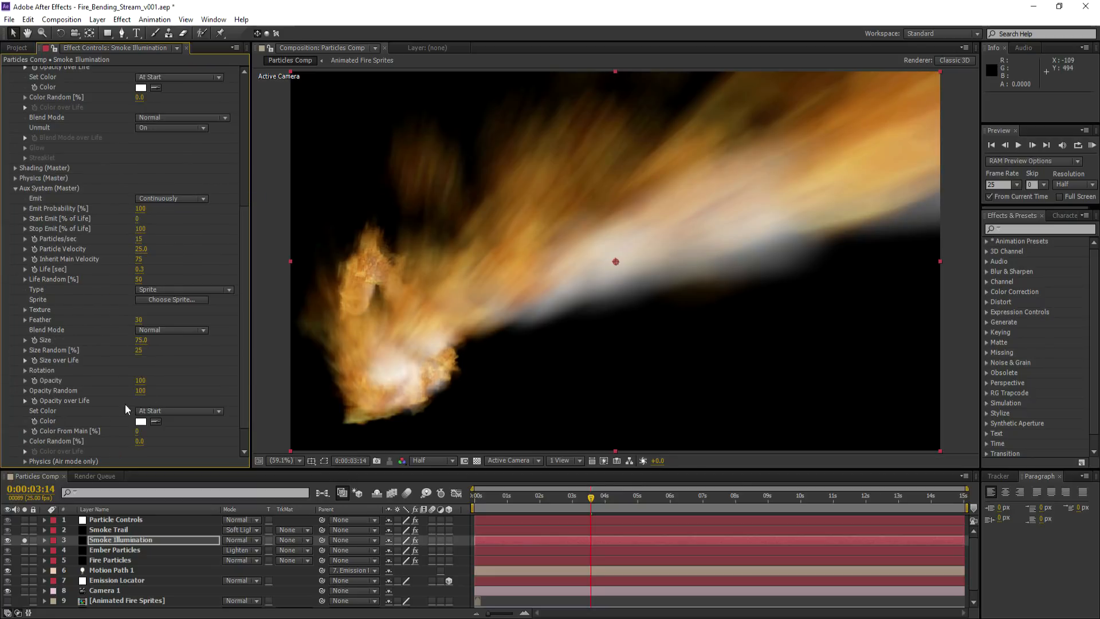
pyautogui.click(166, 198)
pyautogui.click(164, 209)
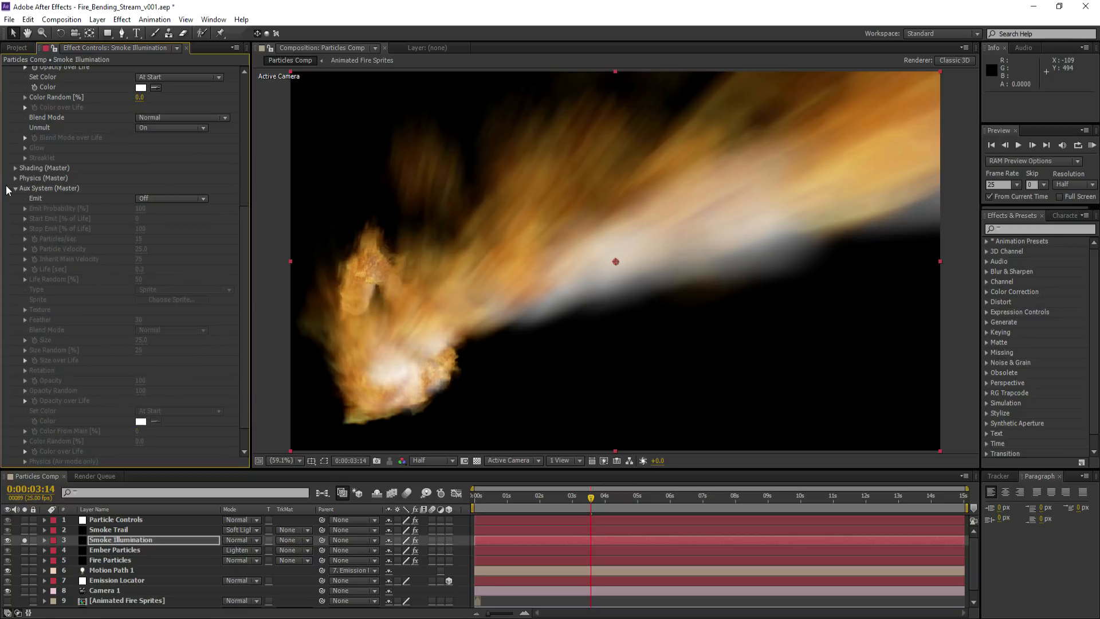
pyautogui.click(15, 188)
# Set the Smoke Illumination particles' sphere feather to 25, size to 100 and opacity to 100
pyautogui.click(142, 207)
pyautogui.write('25')
pyautogui.press('Return')
pyautogui.write('100')
pyautogui.press('Return')
pyautogui.click(142, 278)
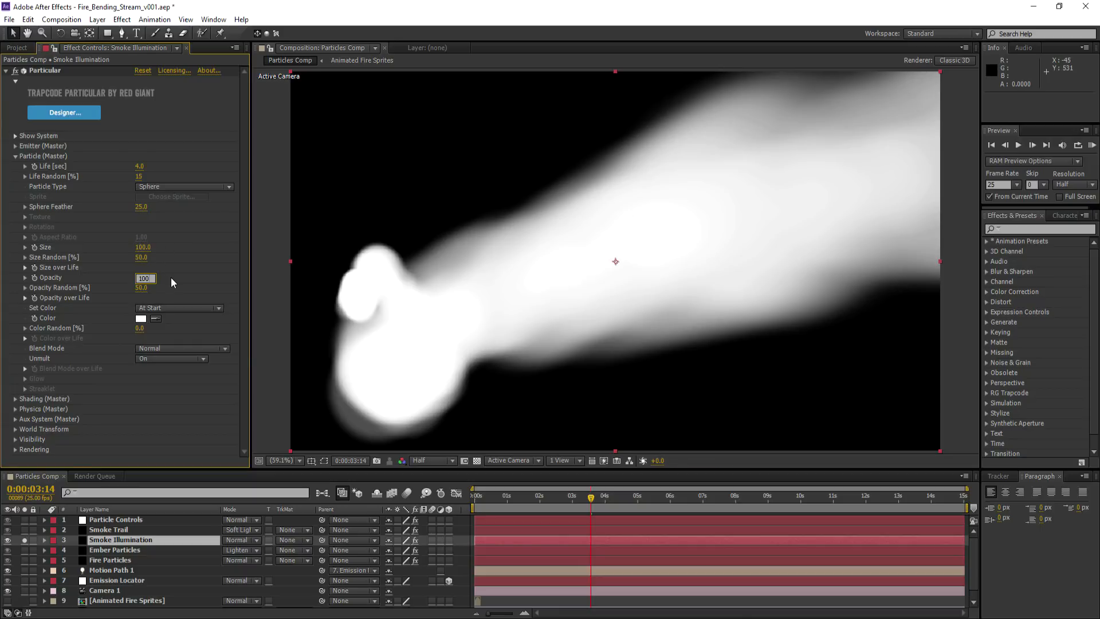
pyautogui.write('100')
pyautogui.press('Return')
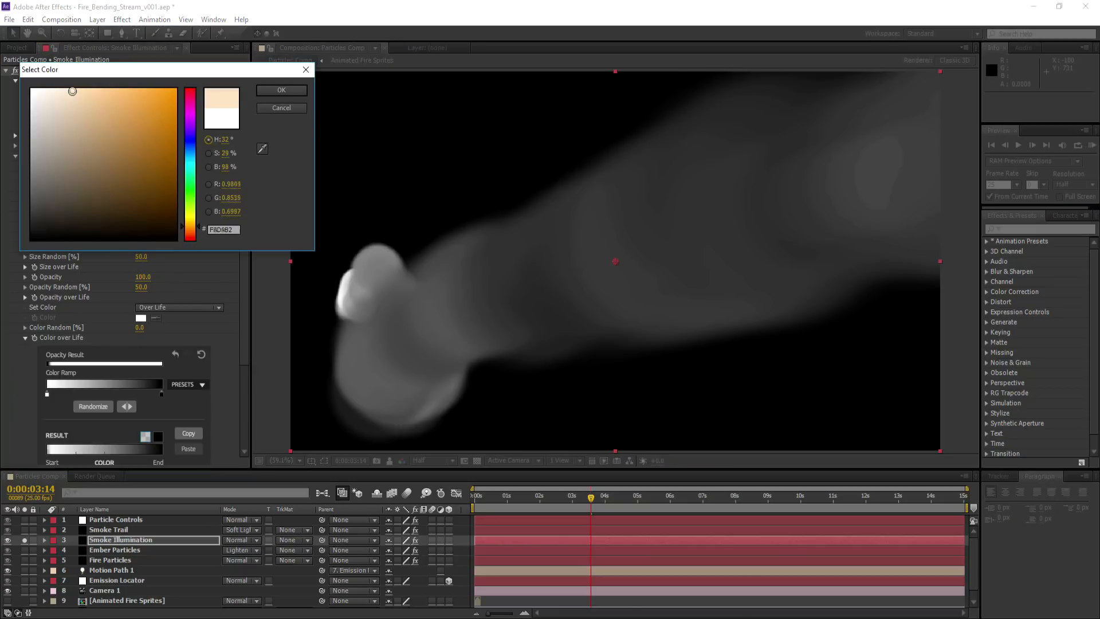
# Color the Smoke Illumination particles over life from pale peach, through warm tan near the start, to dark red at the end
pyautogui.click(281, 90)
pyautogui.doubleClick(162, 394)
pyautogui.click(157, 173)
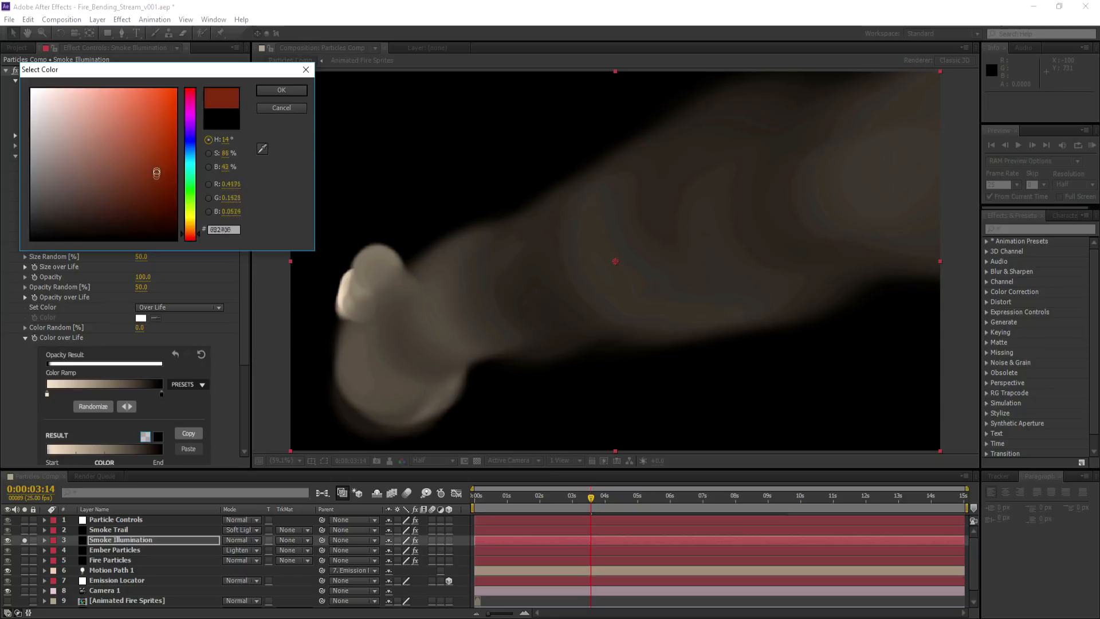
pyautogui.press('Return')
pyautogui.doubleClick(61, 394)
pyautogui.click(189, 227)
pyautogui.click(98, 99)
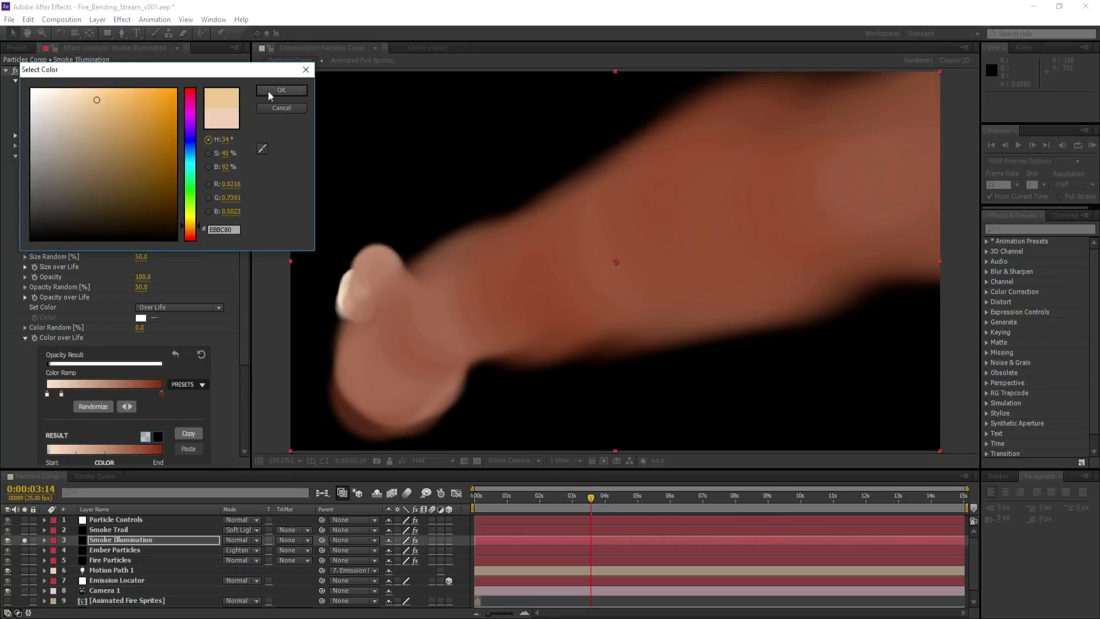
pyautogui.click(271, 93)
pyautogui.click(26, 339)
pyautogui.click(15, 156)
# Set the Smoke Illumination layer's blending mode to Screen and its track matte to Alpha Matte "Smoke Trail"
pyautogui.click(246, 541)
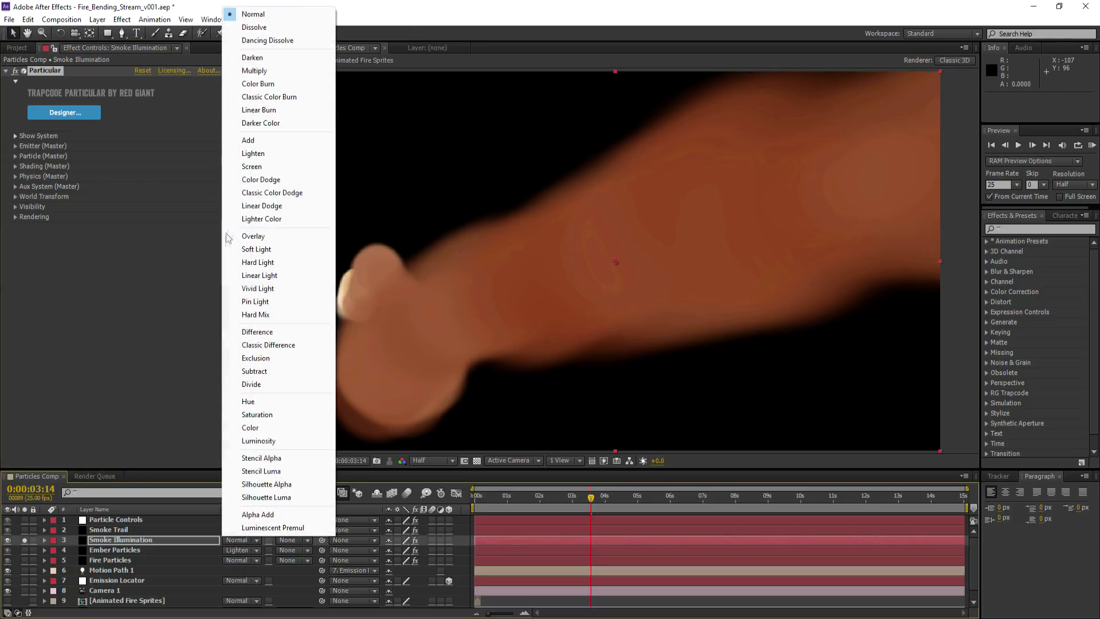
pyautogui.click(252, 166)
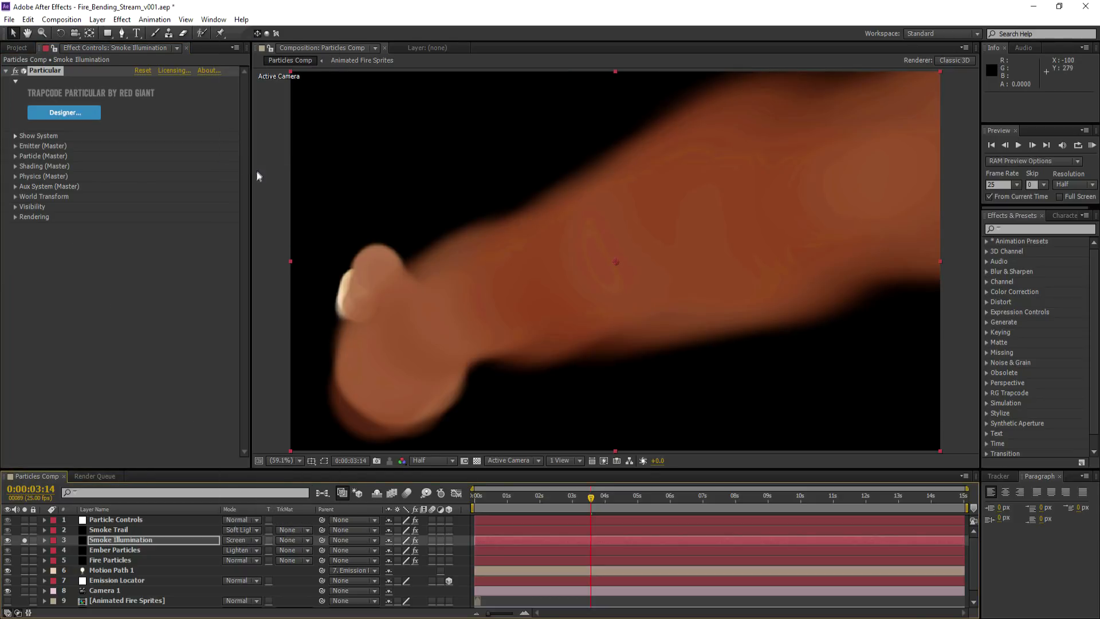
pyautogui.click(283, 540)
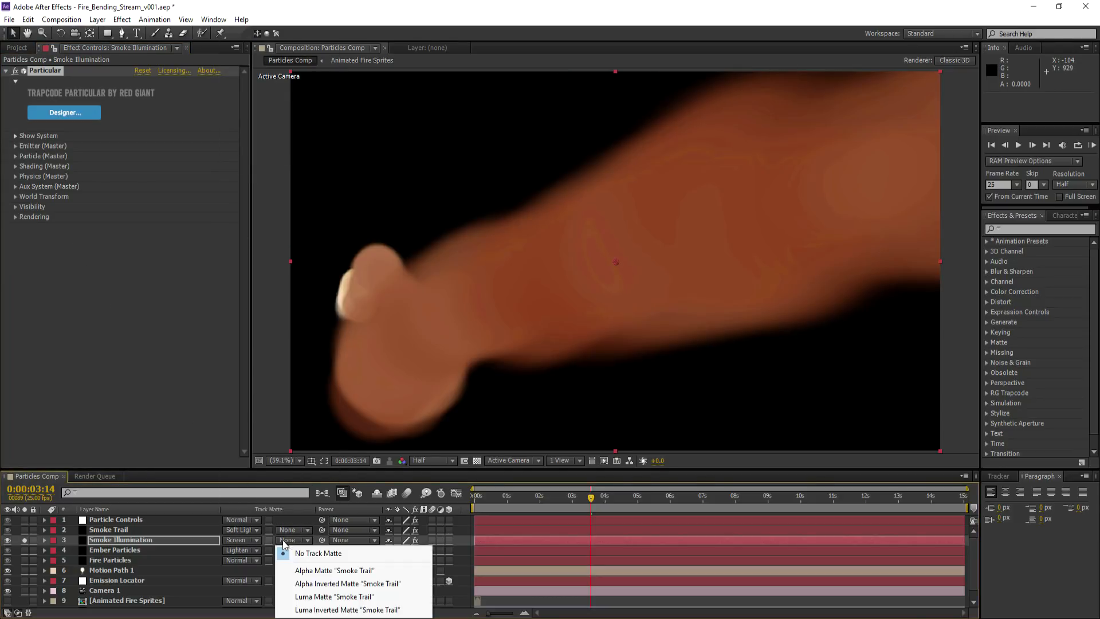
pyautogui.click(303, 572)
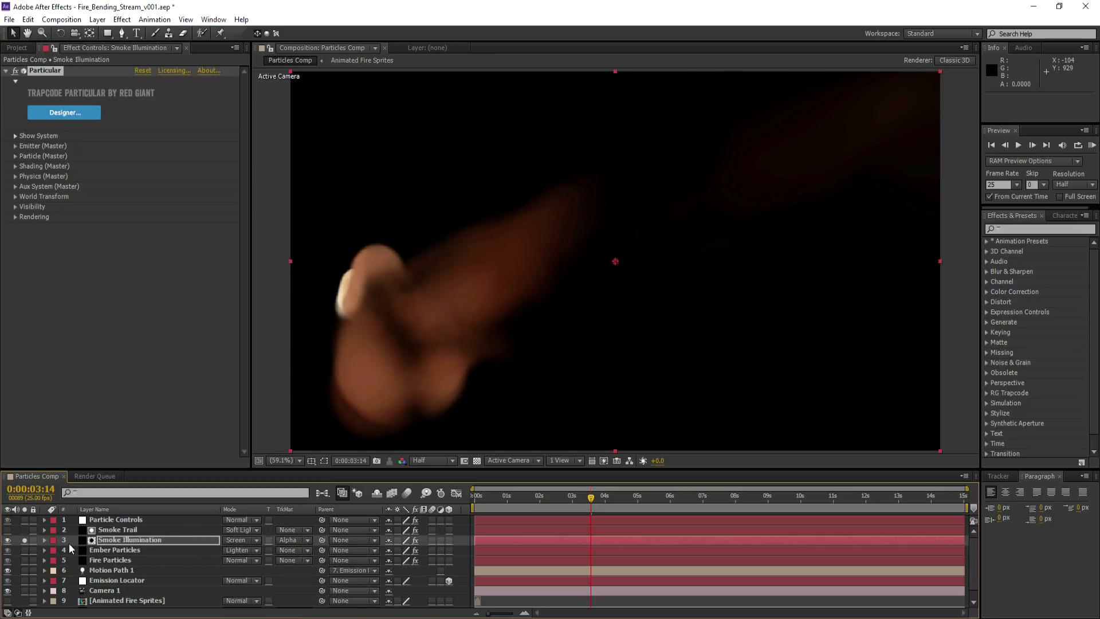
# End the solo view and make both the Smoke Trail and Smoke Illumination layers visible
pyautogui.click(10, 541)
pyautogui.click(8, 531)
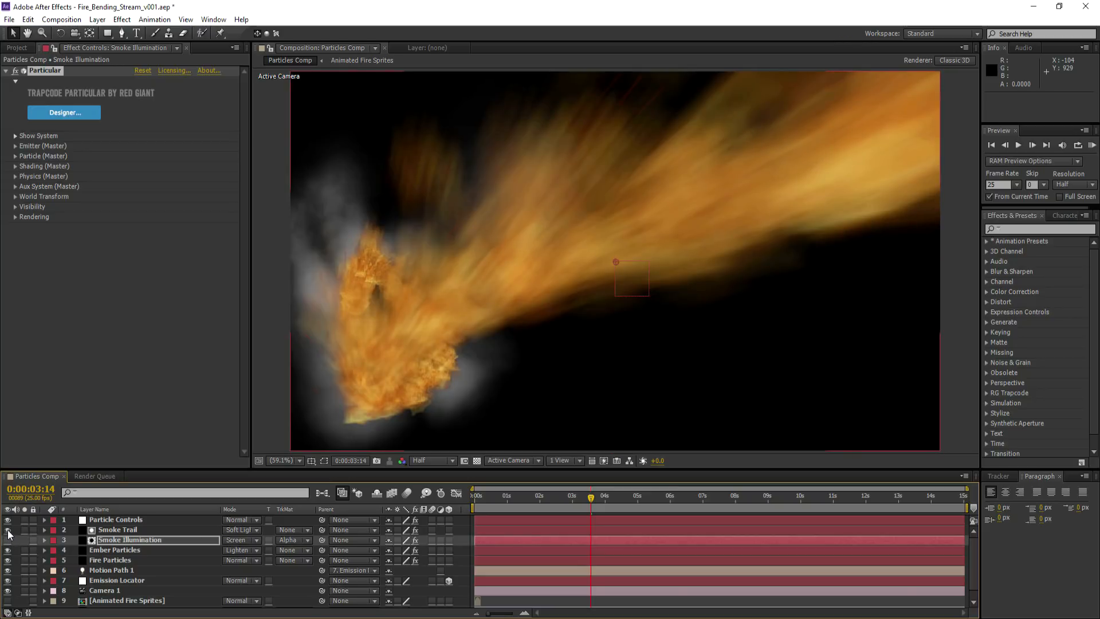
pyautogui.click(7, 540)
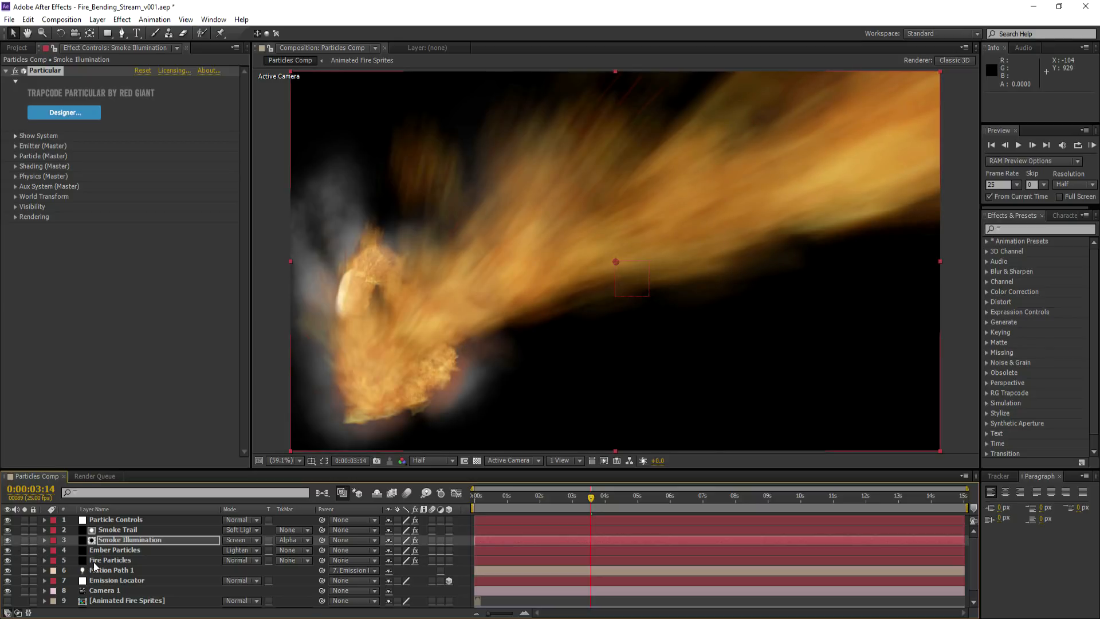
# Solo the Fire Particles layer and apply the Animated Fire Particles.ffx preset from the FX Presets folder to it
pyautogui.click(94, 561)
pyautogui.click(24, 560)
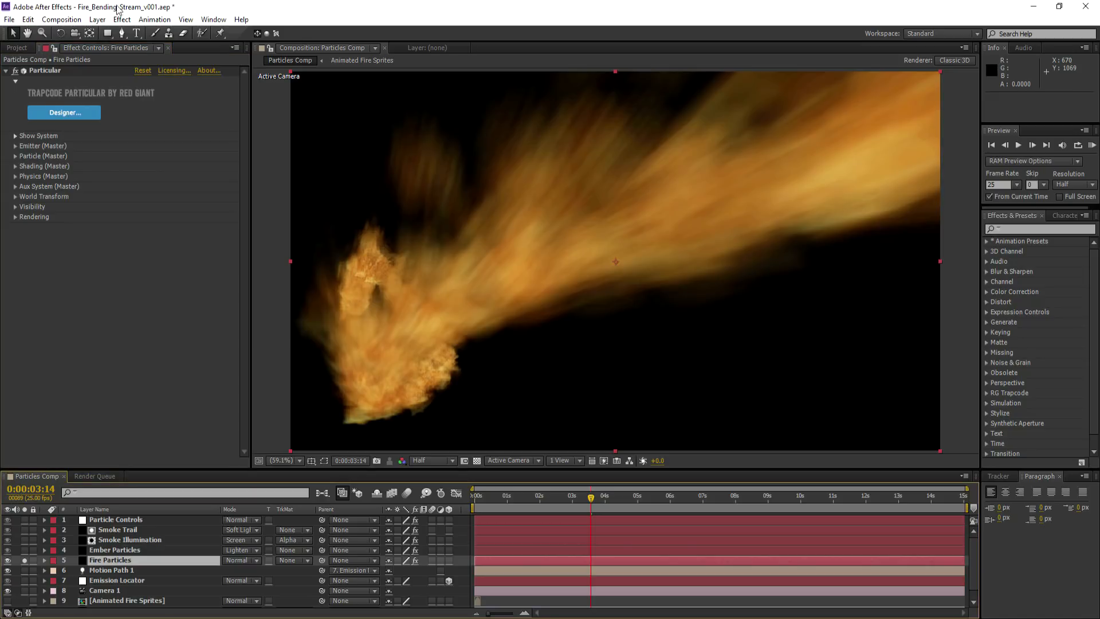
pyautogui.click(149, 21)
pyautogui.click(174, 47)
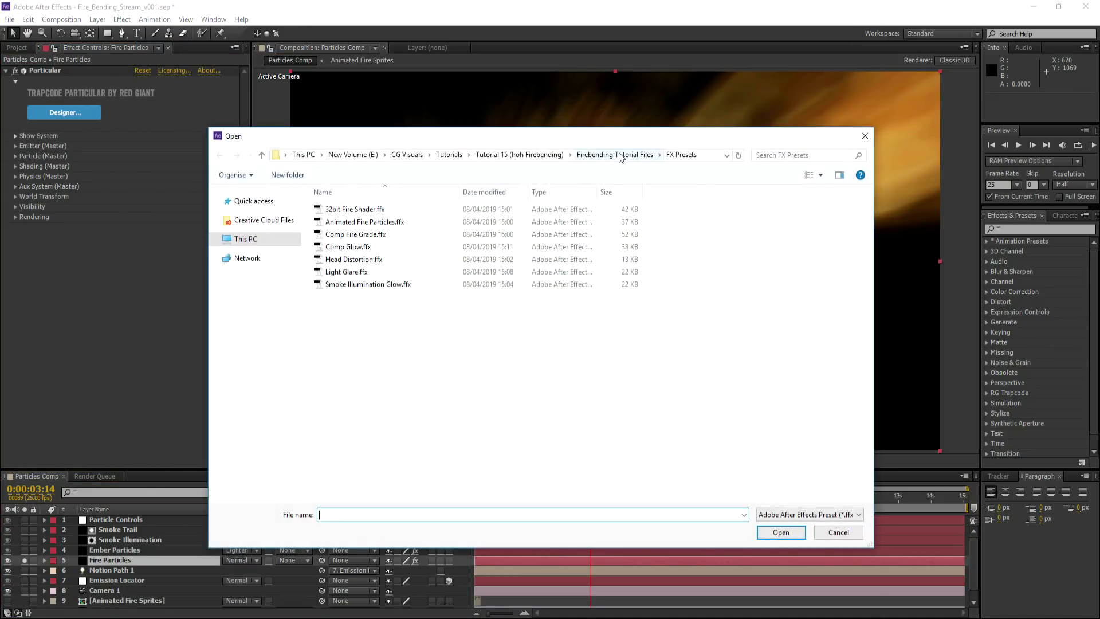
pyautogui.click(620, 156)
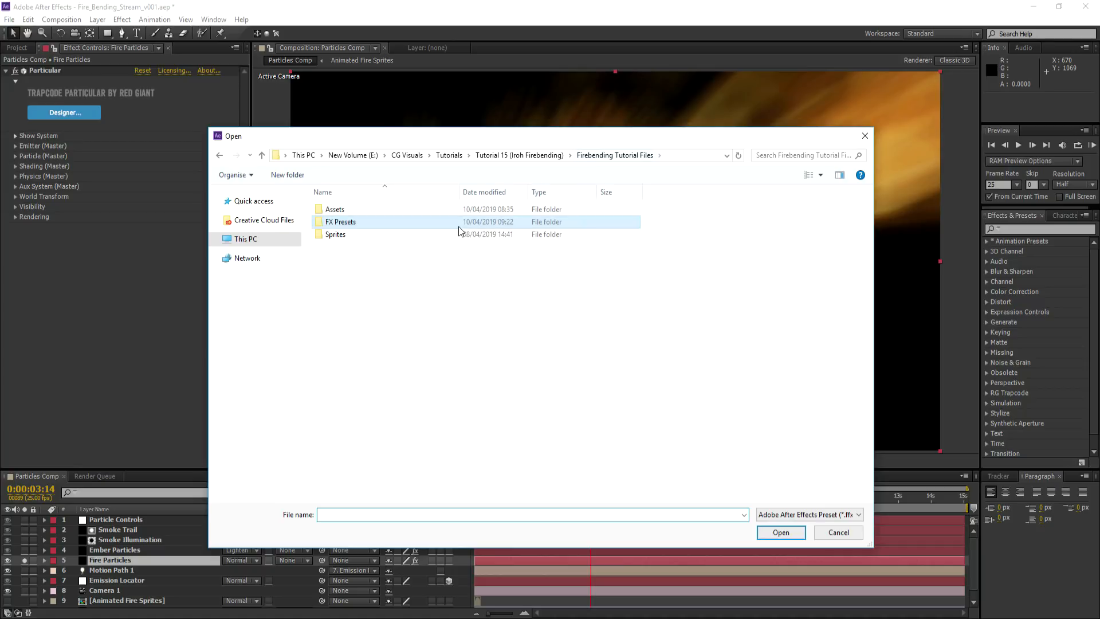
pyautogui.doubleClick(340, 224)
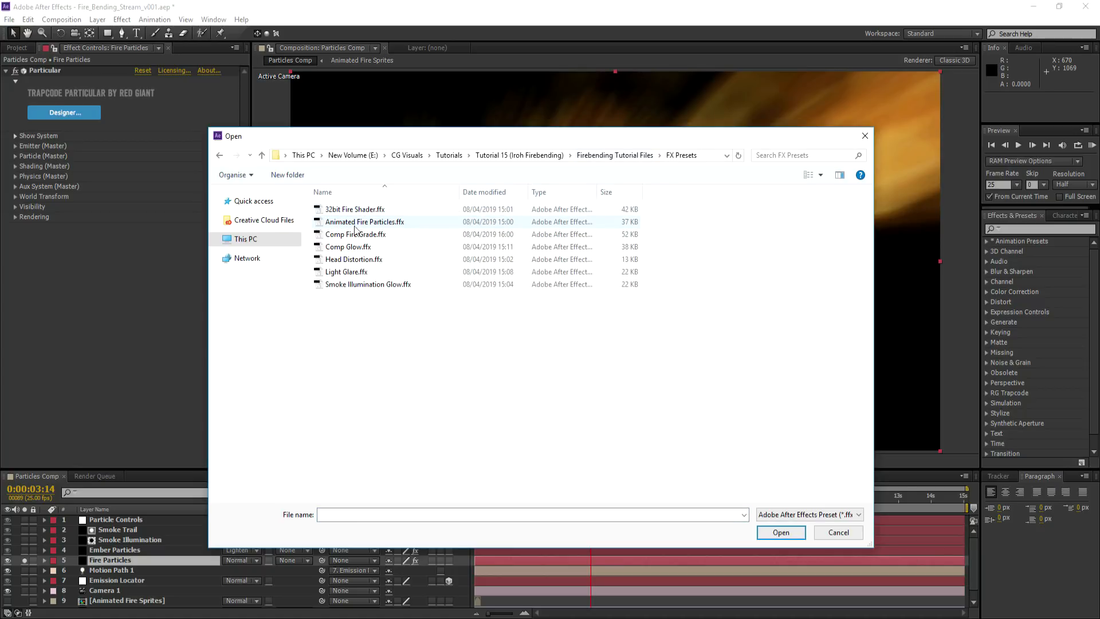
pyautogui.click(356, 225)
pyautogui.click(780, 532)
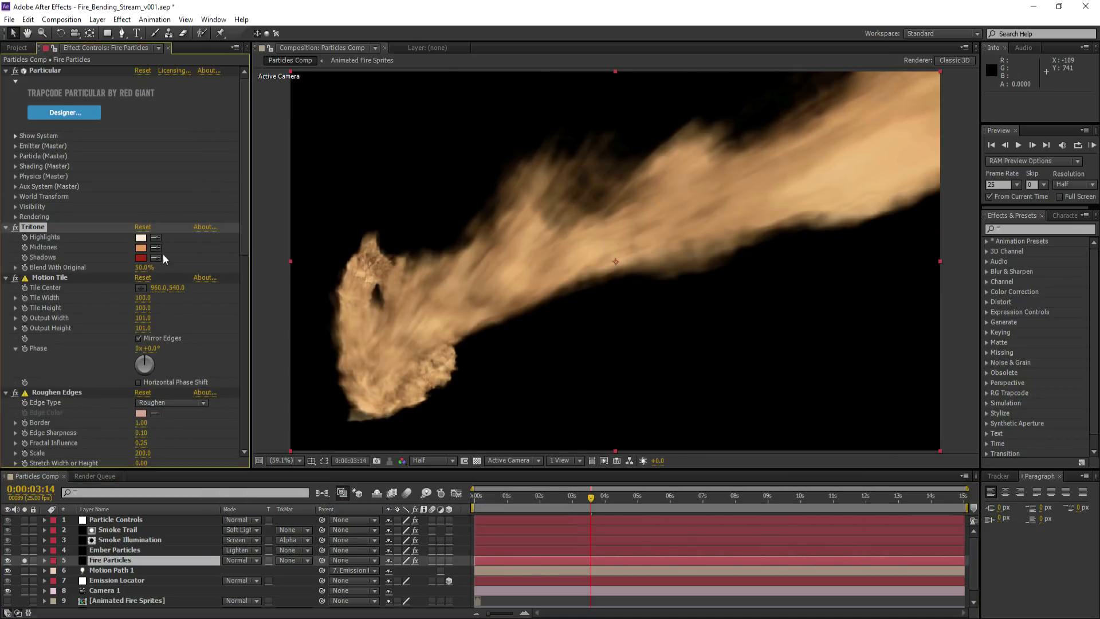
# Review the effects added to Fire Particles, from Tritone through CC Toner, and collapse their settings
pyautogui.scroll(-5, 154, 275)
pyautogui.scroll(-8, 152, 297)
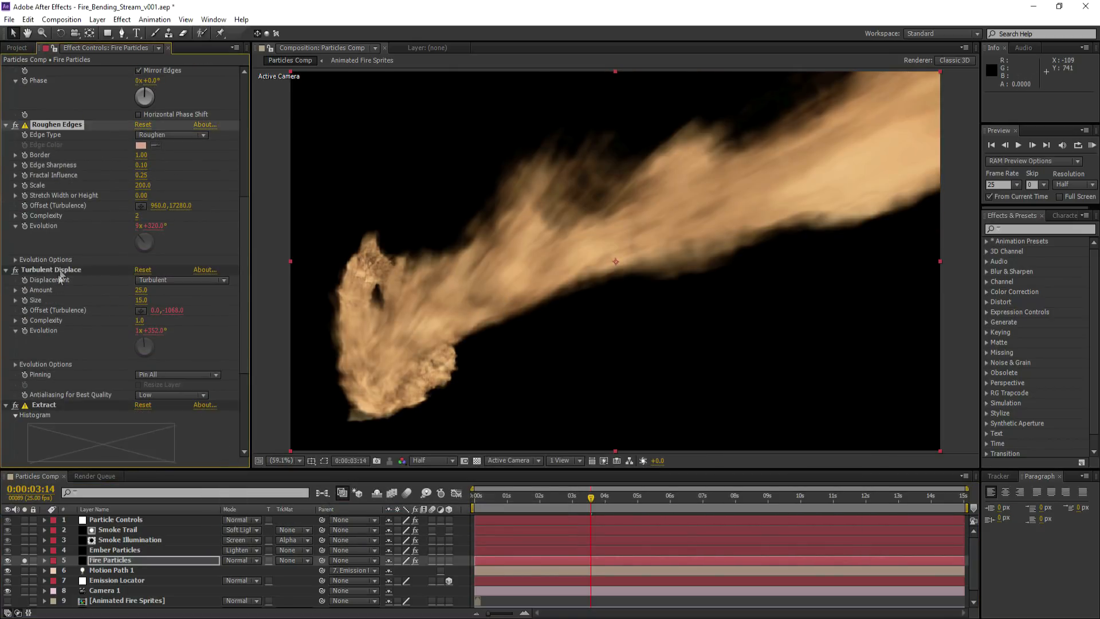
pyautogui.click(56, 392)
pyautogui.scroll(13, 43, 258)
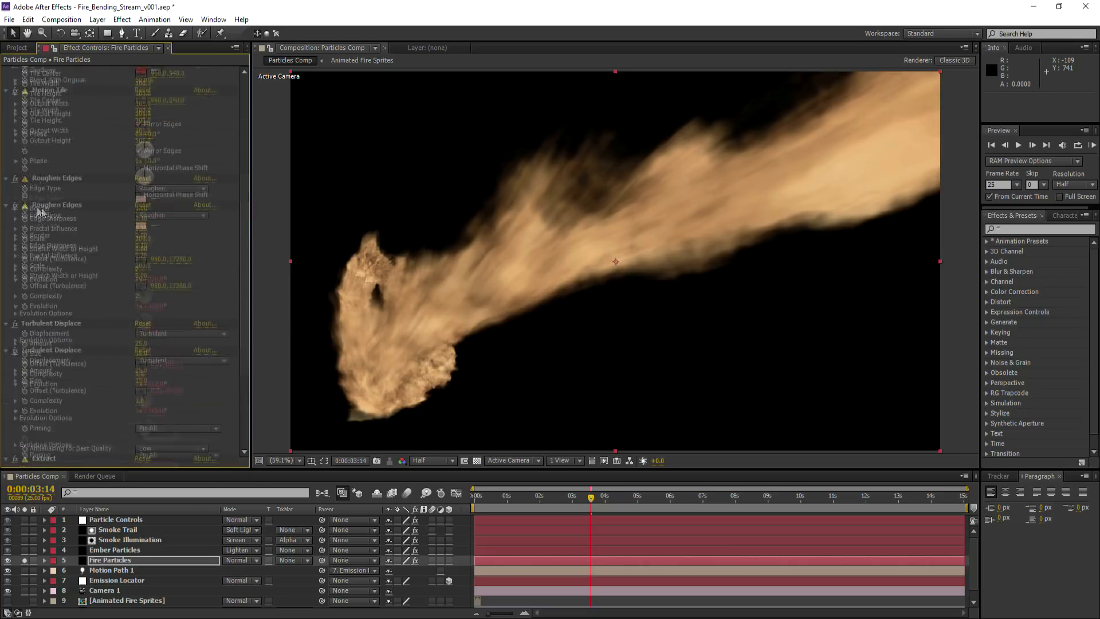
pyautogui.click(6, 227)
pyautogui.click(6, 237)
pyautogui.click(6, 247)
pyautogui.click(5, 257)
pyautogui.click(6, 268)
pyautogui.click(6, 277)
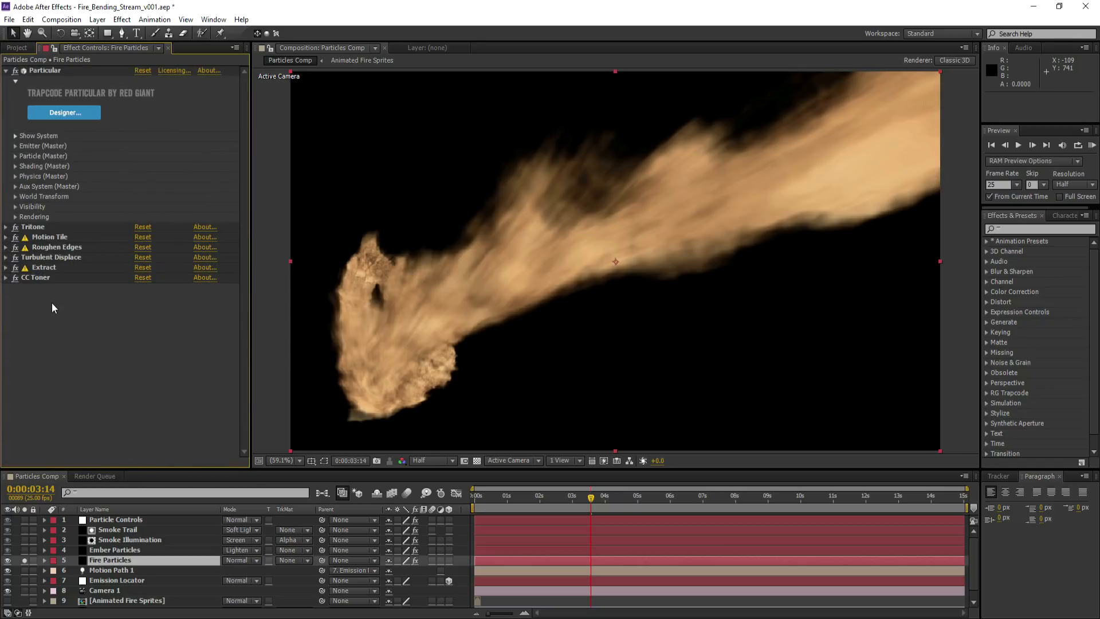
# Solo the Ember Particles layer and apply the Head Distortion.ffx preset to it
pyautogui.click(95, 551)
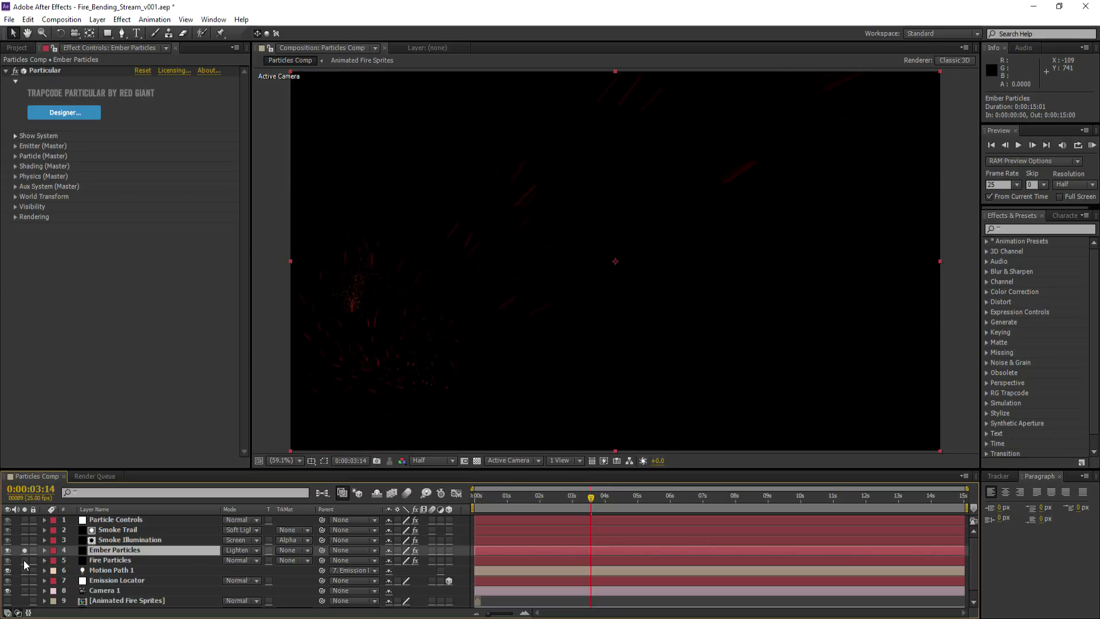
pyautogui.click(155, 20)
pyautogui.click(183, 47)
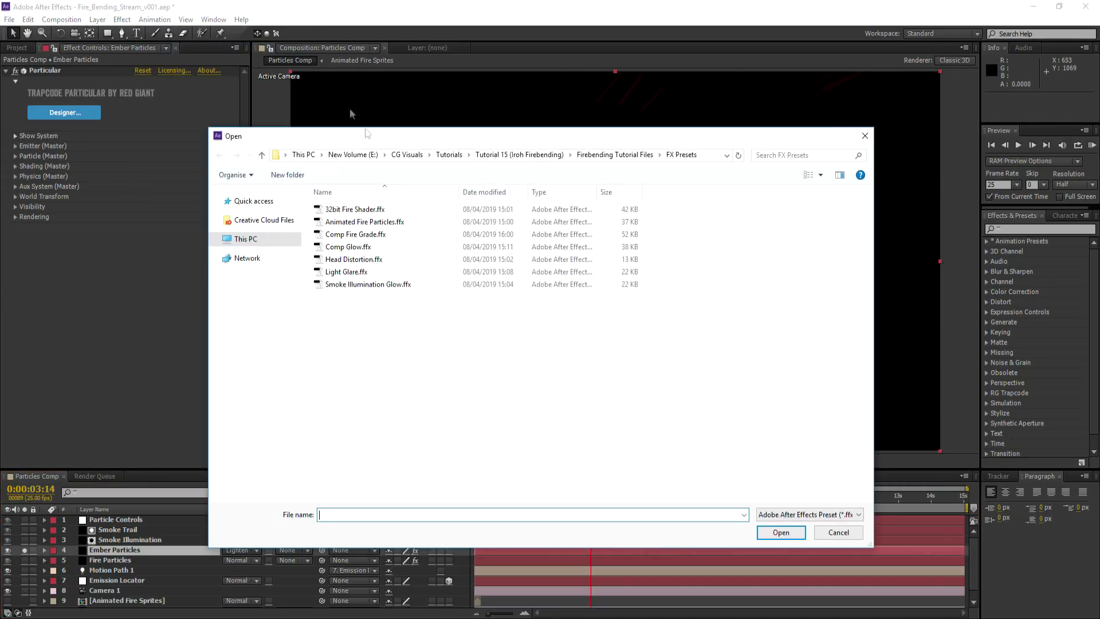
pyautogui.click(351, 259)
pyautogui.click(768, 532)
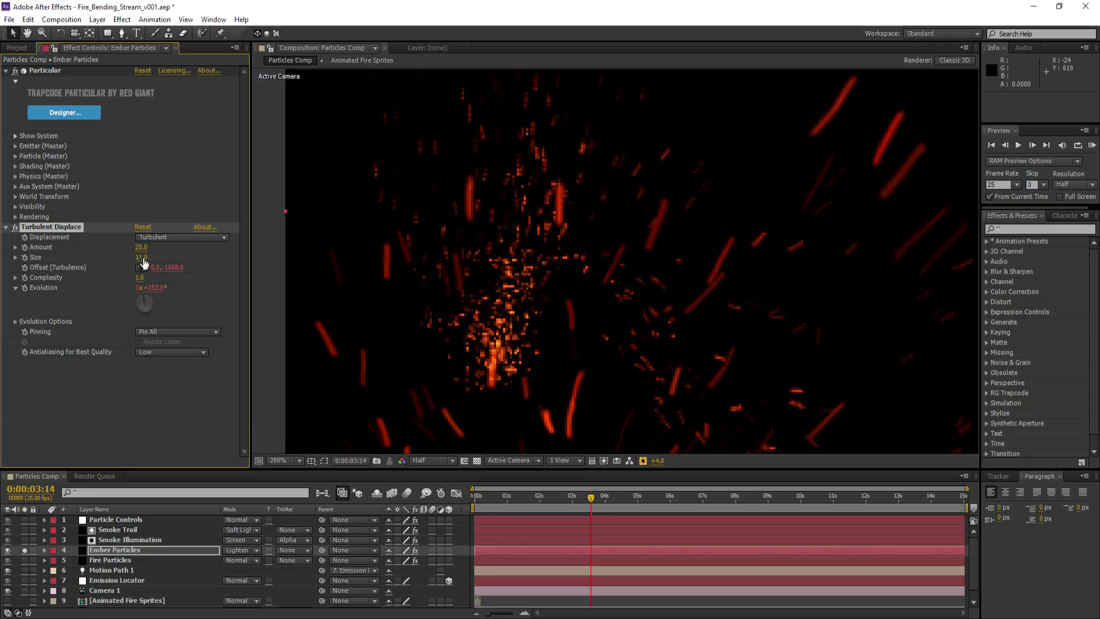
# Set the Ember Particles' Turbulent Displace size to 15 and fit the composition in the viewer
pyautogui.click(142, 258)
pyautogui.write('15')
pyautogui.click(166, 396)
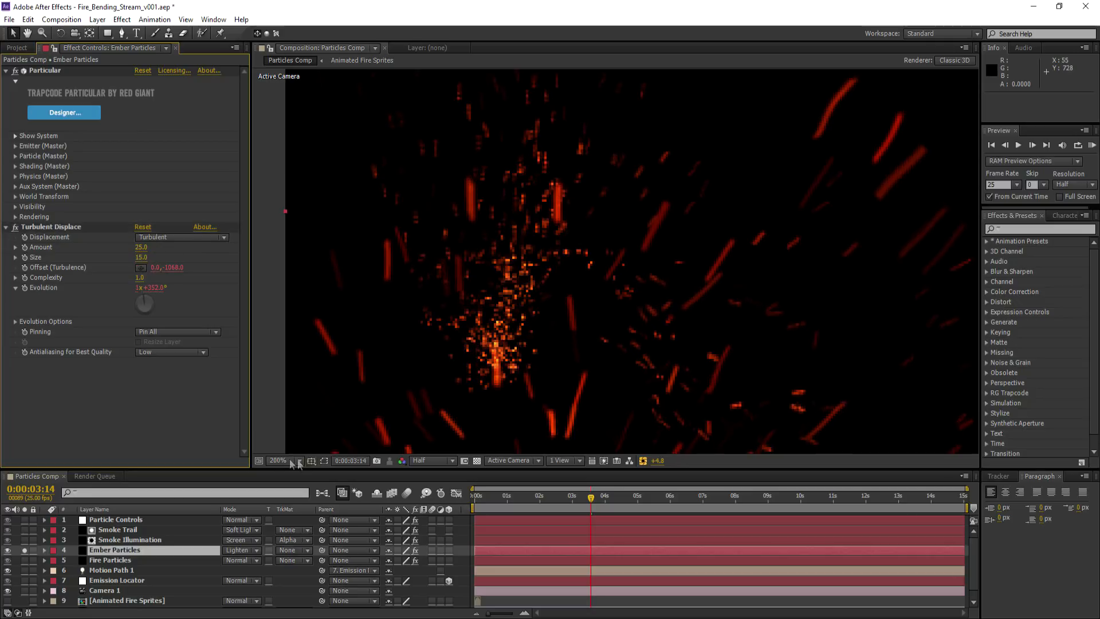
pyautogui.click(297, 461)
pyautogui.click(281, 258)
pyautogui.click(7, 227)
# Solo the Smoke Trail layer with the viewer exposure reset, and apply the Head Distortion.ffx preset to it
pyautogui.click(24, 530)
pyautogui.click(24, 551)
pyautogui.click(118, 530)
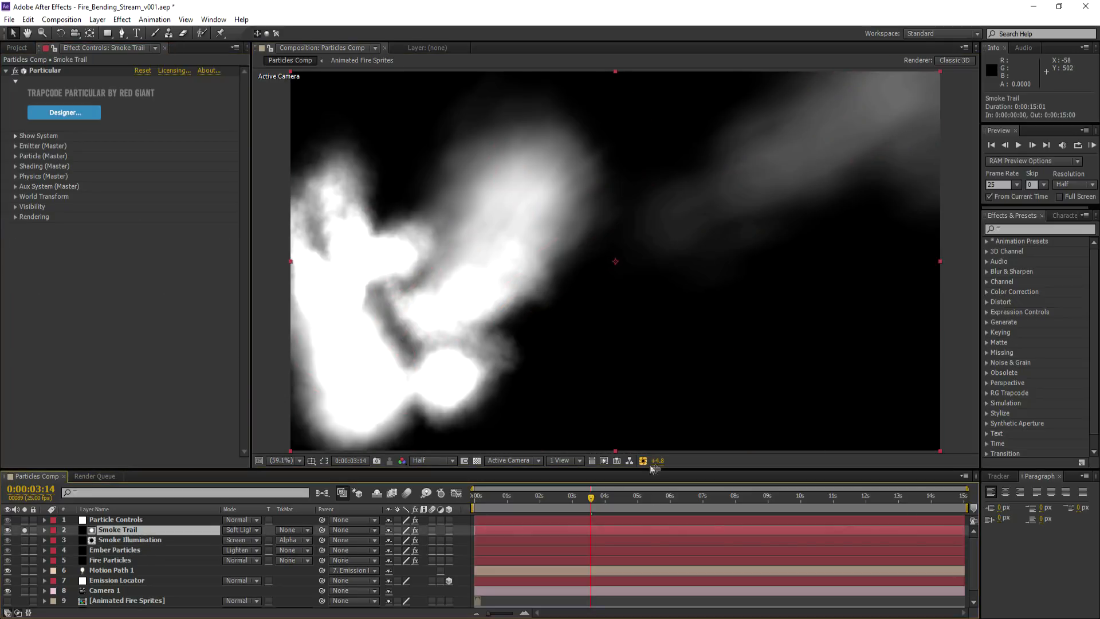
pyautogui.click(643, 461)
pyautogui.click(155, 19)
pyautogui.click(183, 44)
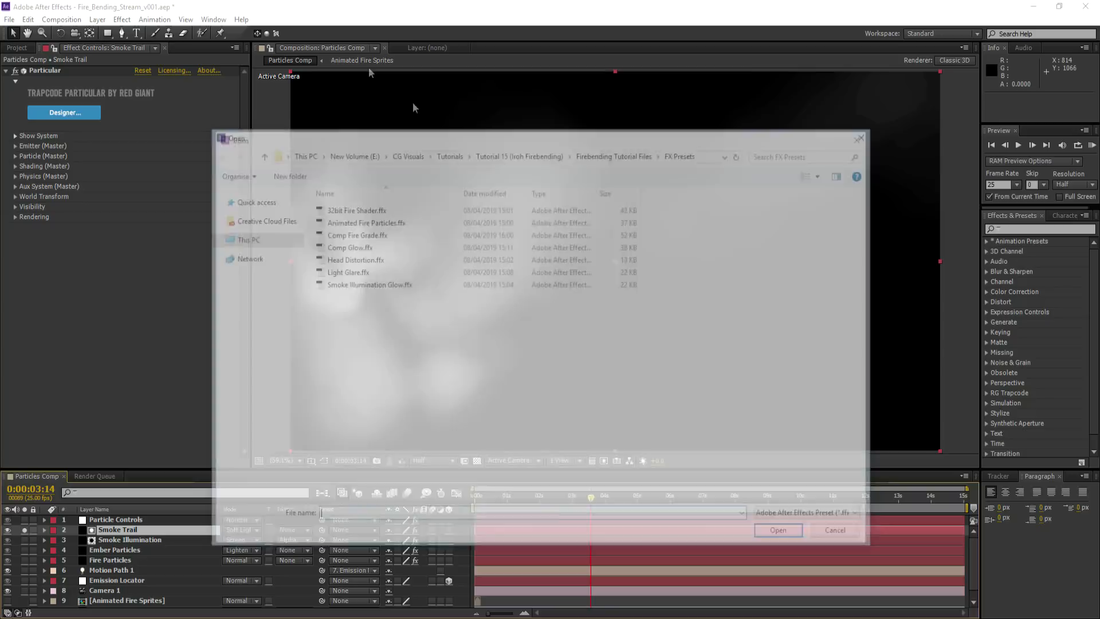
pyautogui.doubleClick(351, 259)
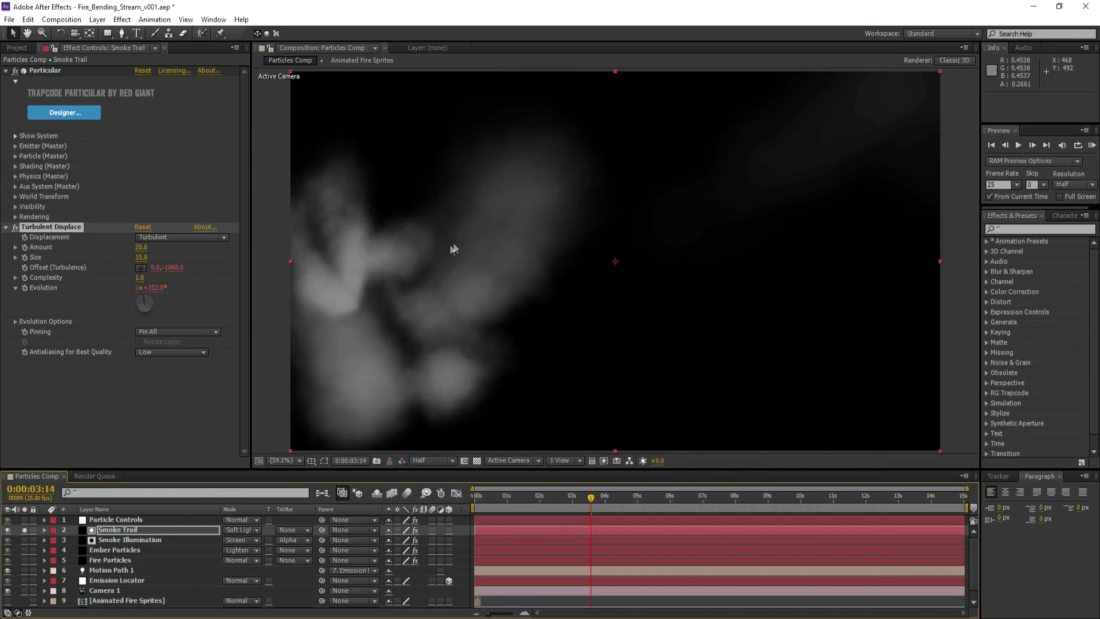
# Set the Smoke Trail's Turbulent Displace size to 20 and collapse the effect's settings
pyautogui.moveTo(142, 259); pyautogui.dragTo(145, 259)
pyautogui.click(143, 259)
pyautogui.write('20')
pyautogui.press('Return')
pyautogui.click(7, 227)
pyautogui.click(6, 228)
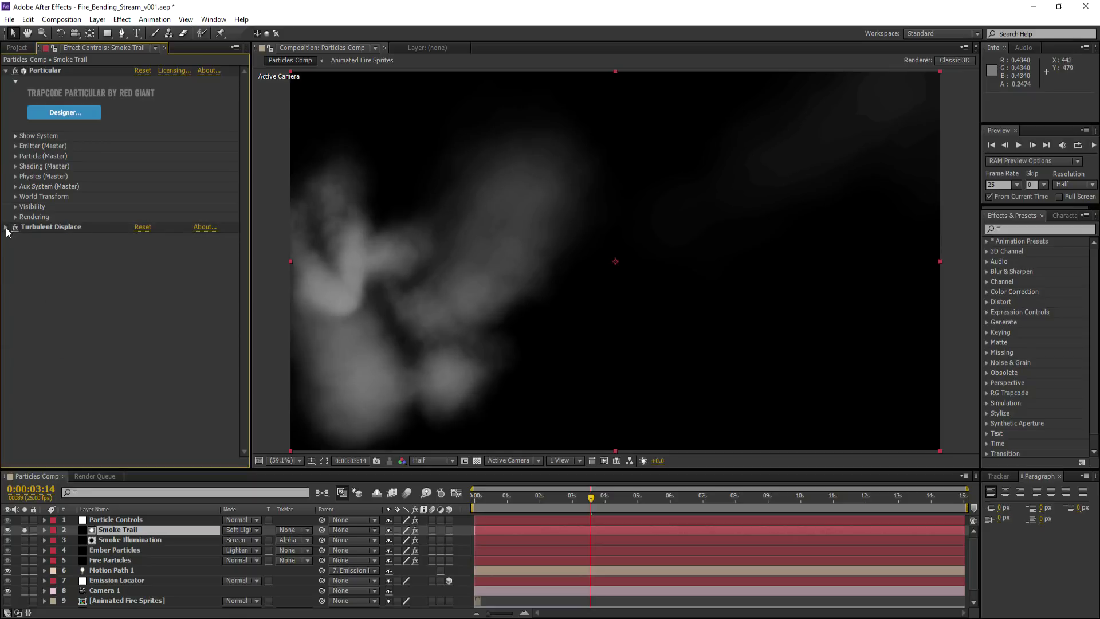
# Solo the Smoke Illumination layer alongside Smoke Trail and apply the Smoke Illumination Glow.ffx preset to it
pyautogui.click(102, 540)
pyautogui.click(24, 540)
pyautogui.click(24, 530)
pyautogui.click(152, 20)
pyautogui.click(182, 50)
pyautogui.click(375, 290)
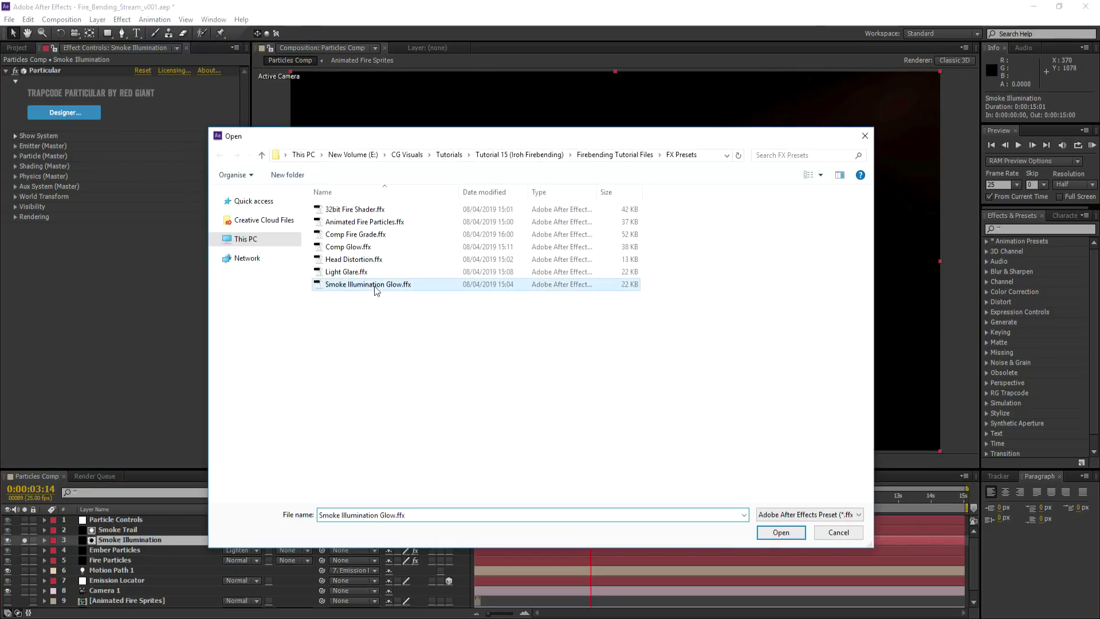
pyautogui.click(770, 533)
# Collapse Smoke Illumination's Glow, Fast Blur, Tritone and Tint settings, and solo Fire Particles and Ember Particles as well
pyautogui.click(6, 227)
pyautogui.click(5, 237)
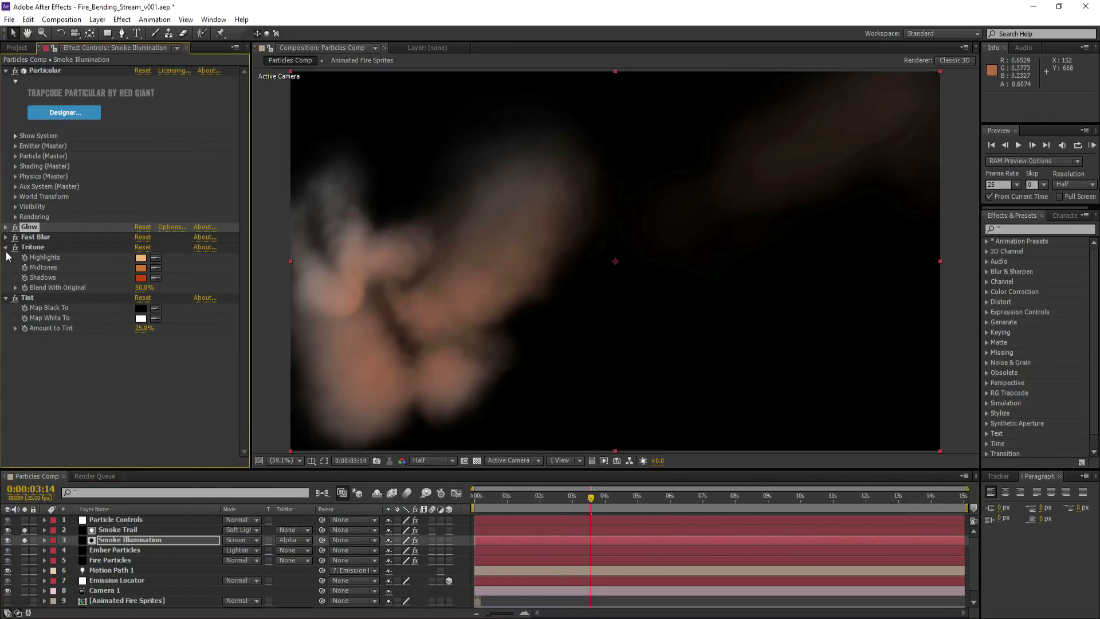
pyautogui.click(6, 247)
pyautogui.click(6, 257)
pyautogui.click(24, 560)
pyautogui.click(25, 550)
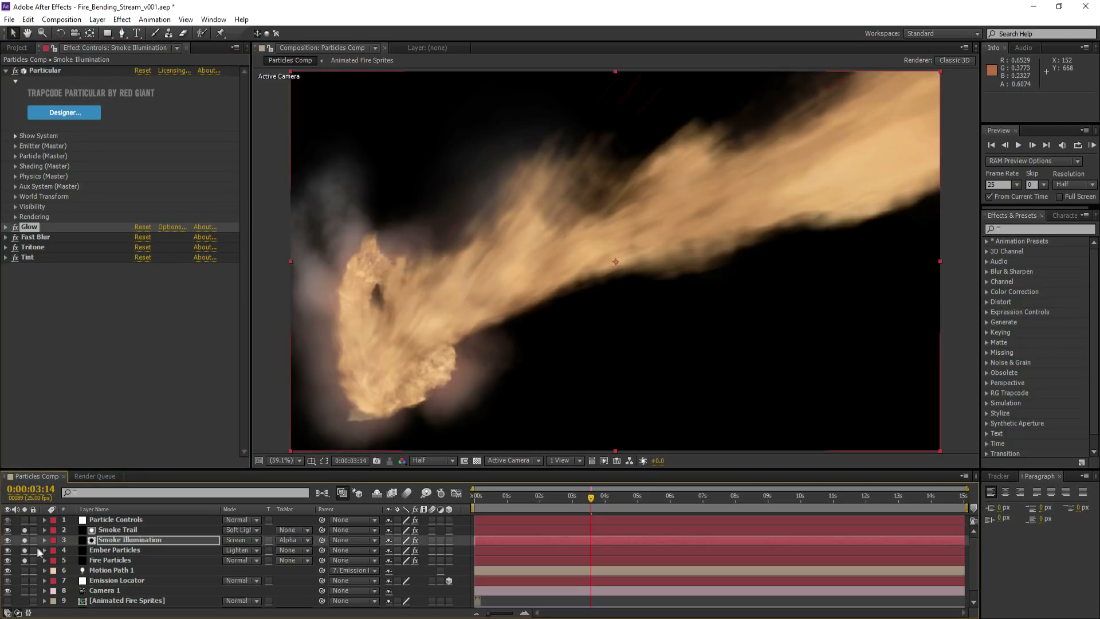
# Add an adjustment layer directly above Ember Particles and name it 32bit Color Correction
pyautogui.click(107, 530)
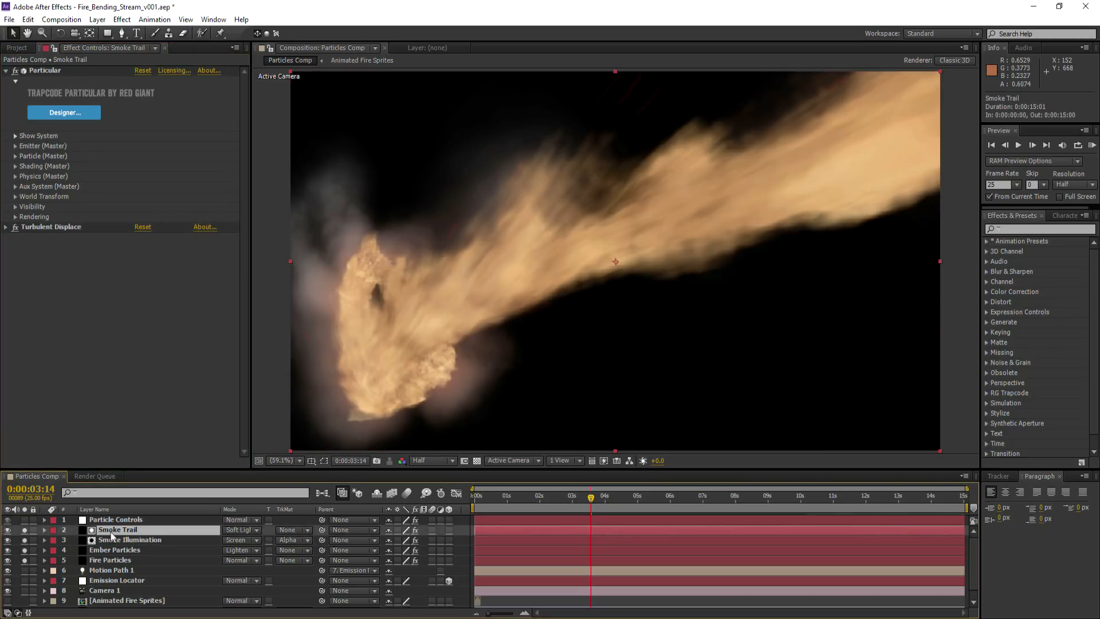
pyautogui.click(119, 540)
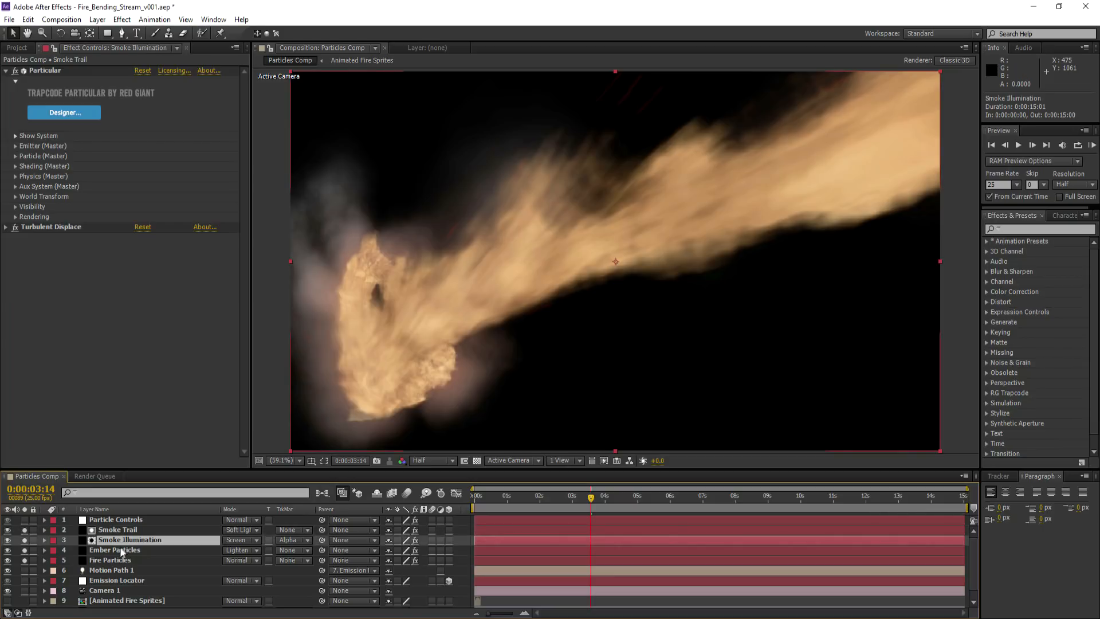
pyautogui.click(116, 549)
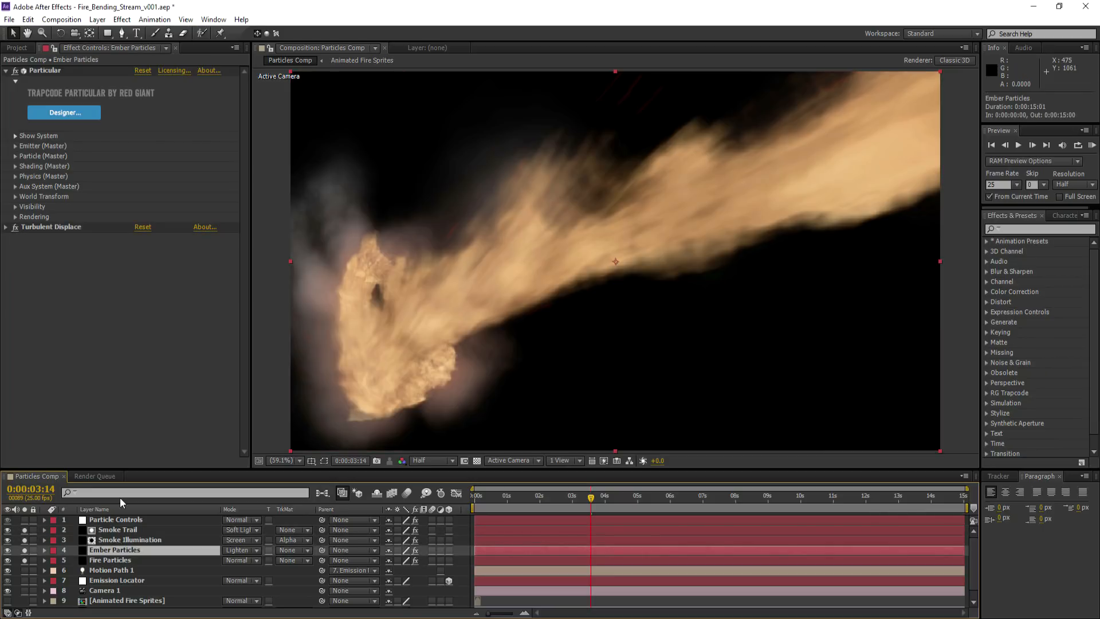
pyautogui.click(98, 23)
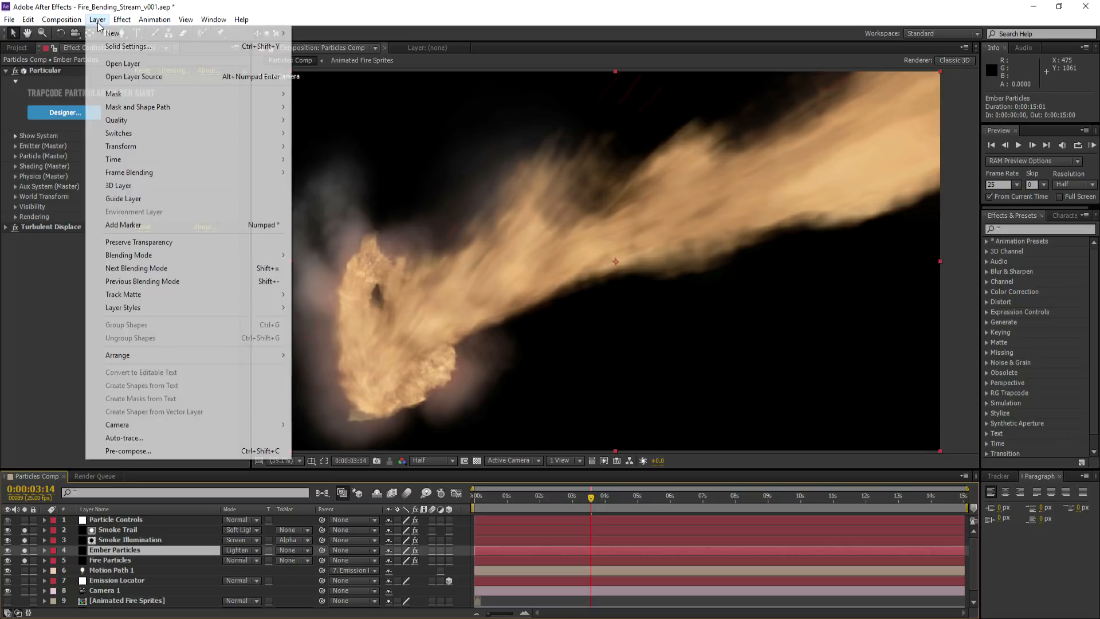
pyautogui.moveTo(138, 35)
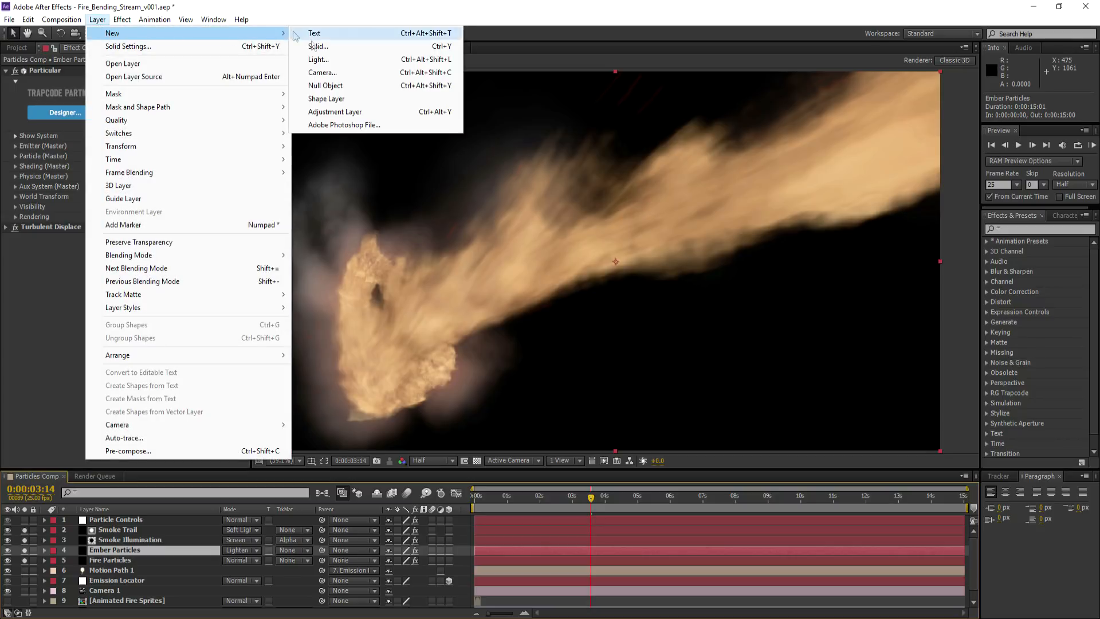
pyautogui.click(341, 117)
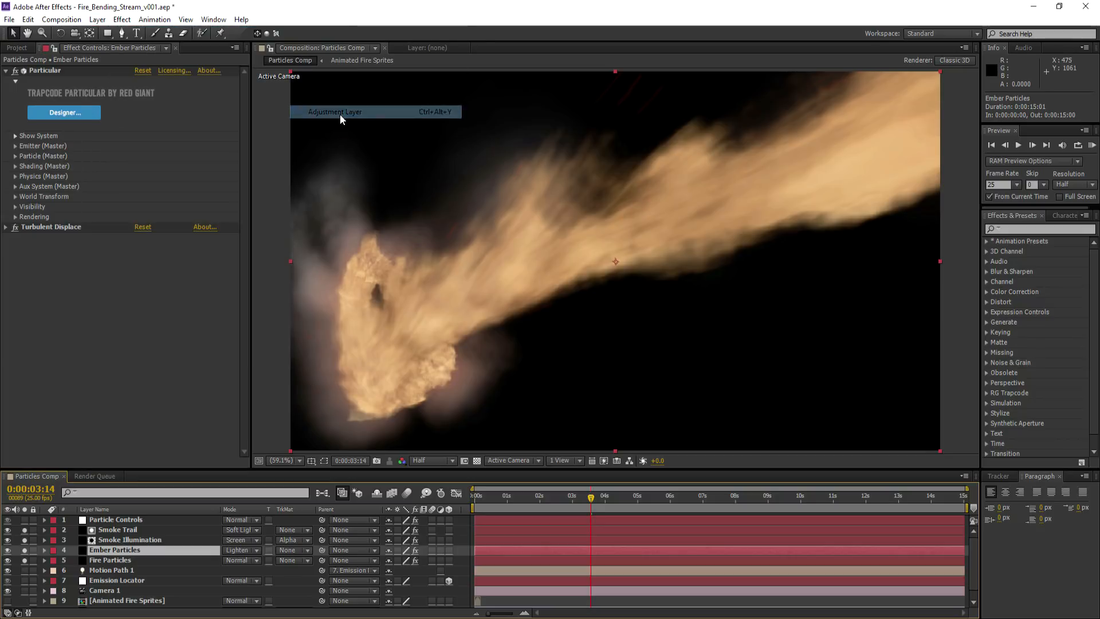
pyautogui.moveTo(123, 523); pyautogui.dragTo(117, 553)
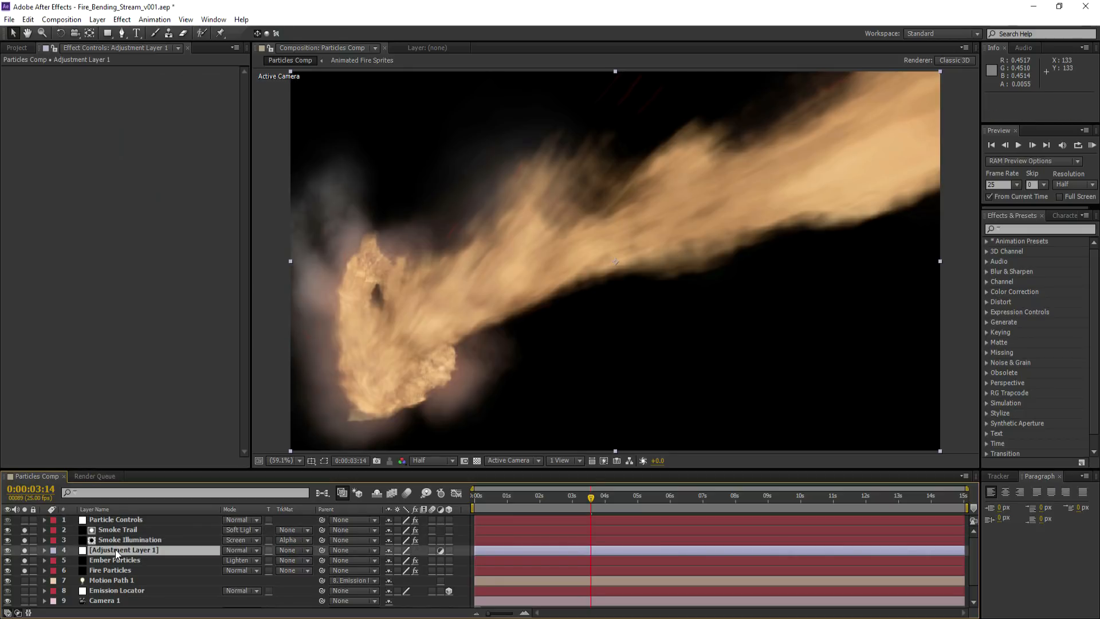
pyautogui.press('Return')
pyautogui.write('32bit Color Correction')
pyautogui.press('Return')
# Apply the 32bit Fire Shader.ffx preset to the 32bit Color Correction layer and collapse all its effects
pyautogui.click(154, 19)
pyautogui.click(172, 49)
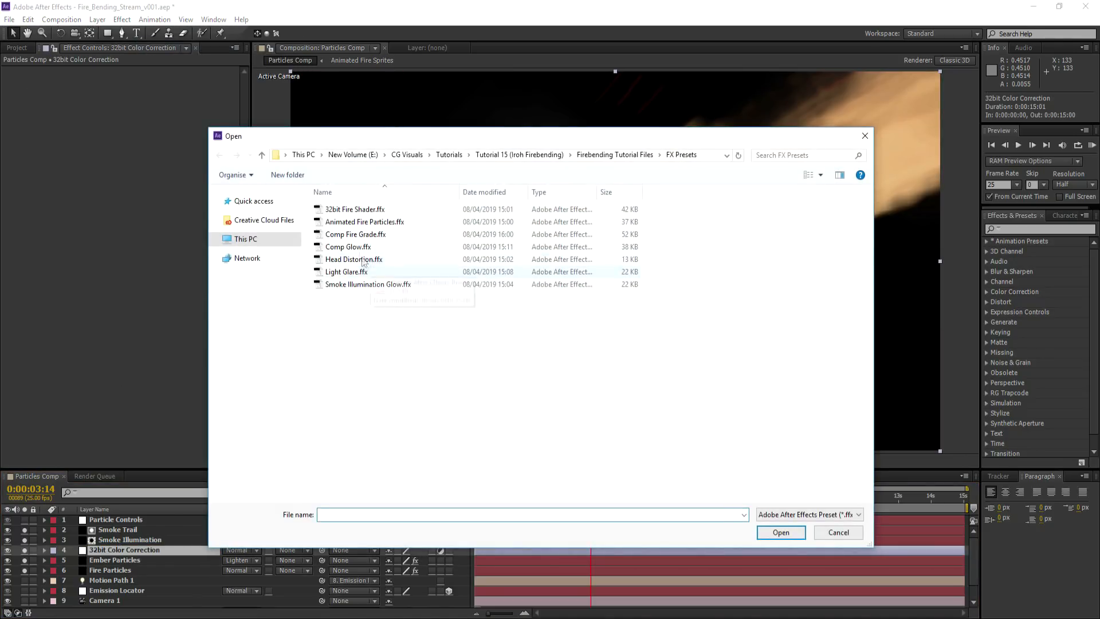
pyautogui.click(349, 210)
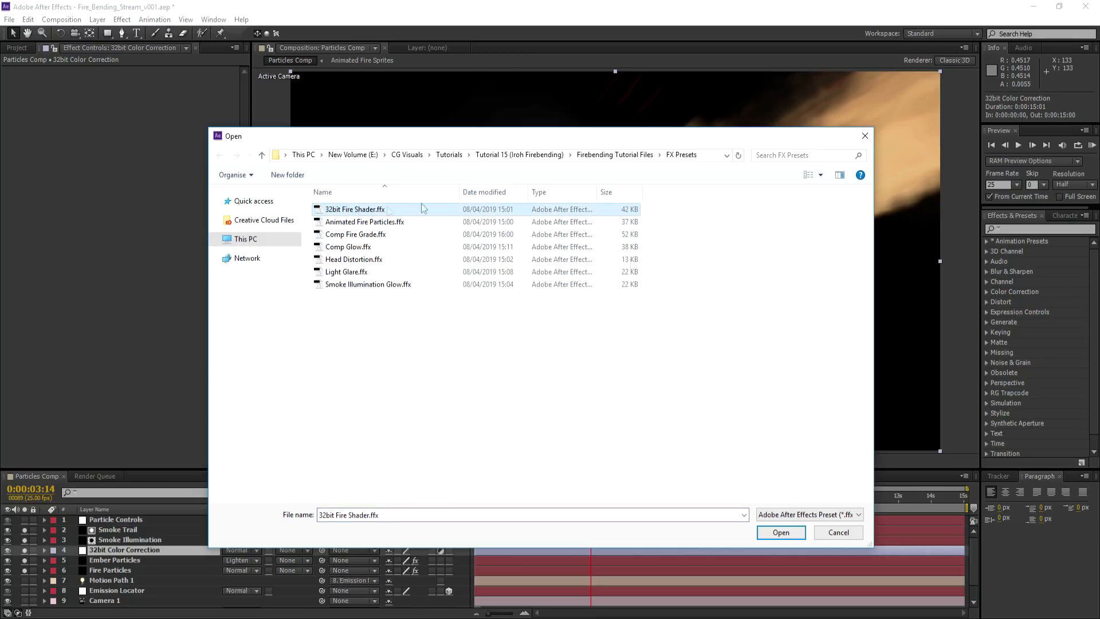
pyautogui.click(781, 532)
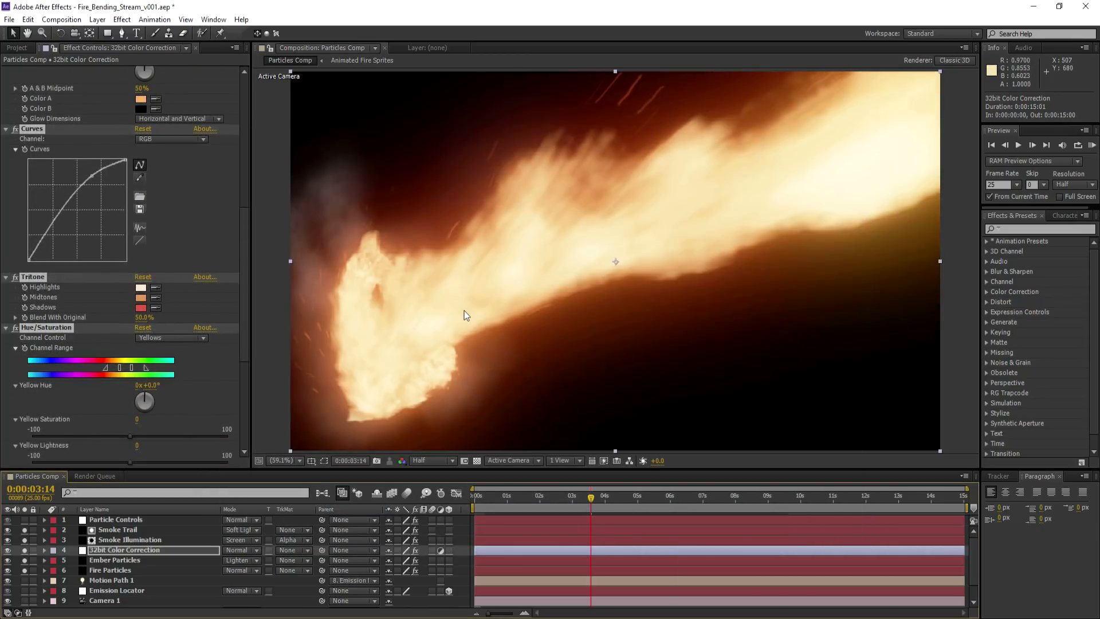
pyautogui.scroll(10, 126, 308)
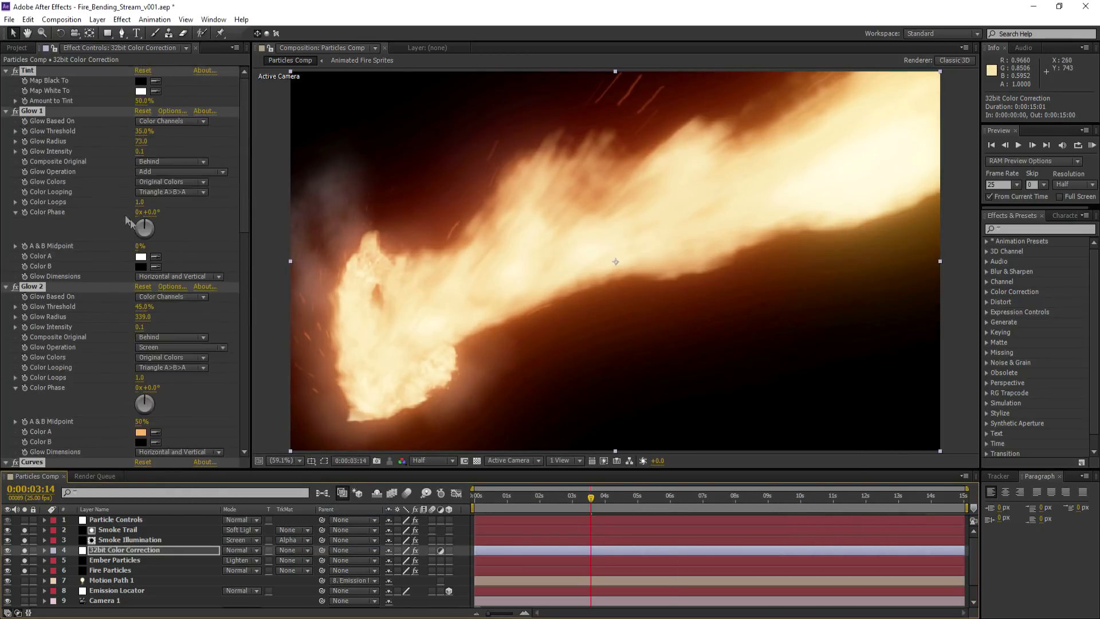
pyautogui.keyDown('ctrl'); pyautogui.click(7, 71); pyautogui.keyUp('ctrl')
pyautogui.click(96, 60)
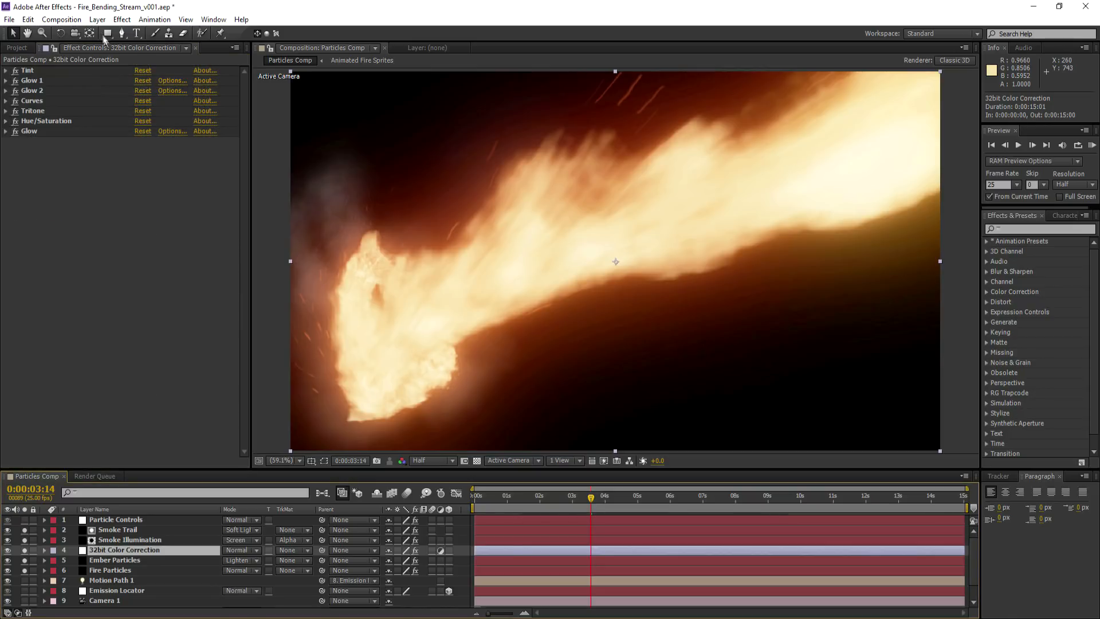
# Add an adjustment layer above 32bit Color Correction, name it Compound Blur and set its blending mode to Lighten
pyautogui.click(97, 19)
pyautogui.moveTo(106, 34)
pyautogui.click(352, 117)
pyautogui.press('Return')
pyautogui.write('Compound Blur')
pyautogui.press('Return')
pyautogui.click(241, 550)
pyautogui.click(253, 164)
# Apply the Compound Blur effect to the Compound Blur layer with Maximum Blur 100 and Invert Blur enabled
pyautogui.click(123, 19)
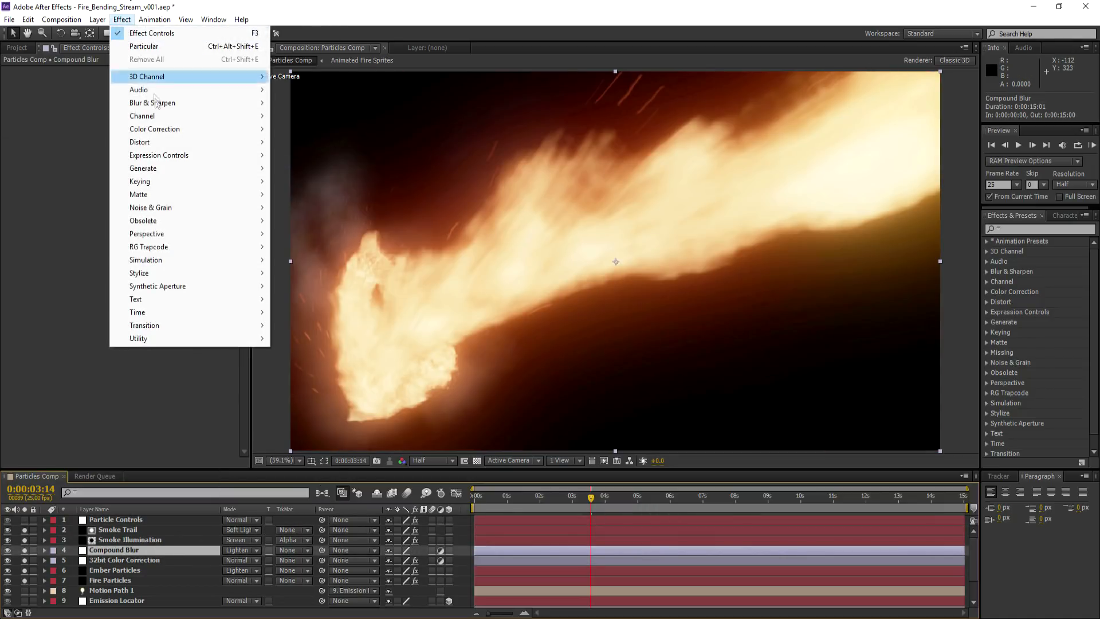
pyautogui.moveTo(159, 104)
pyautogui.click(312, 208)
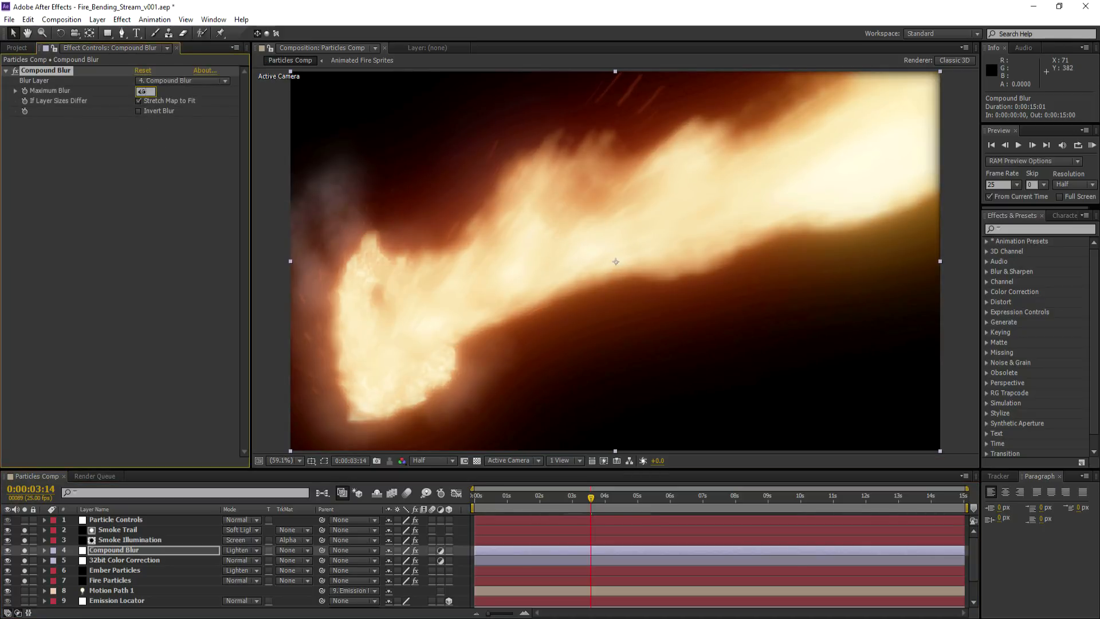
pyautogui.write('100')
pyautogui.click(146, 173)
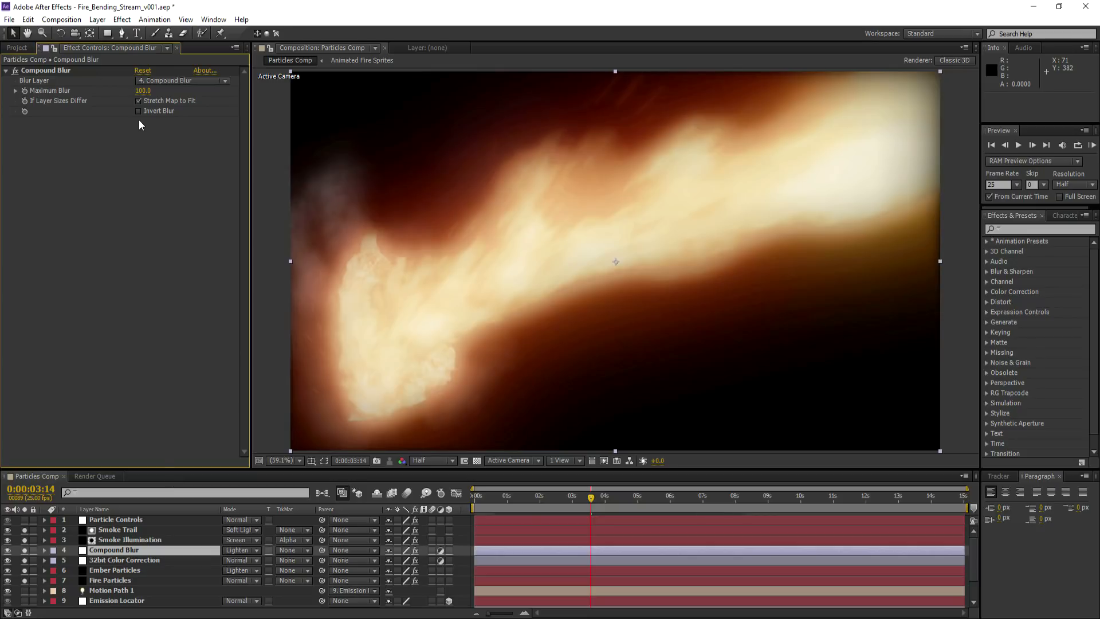
pyautogui.click(138, 112)
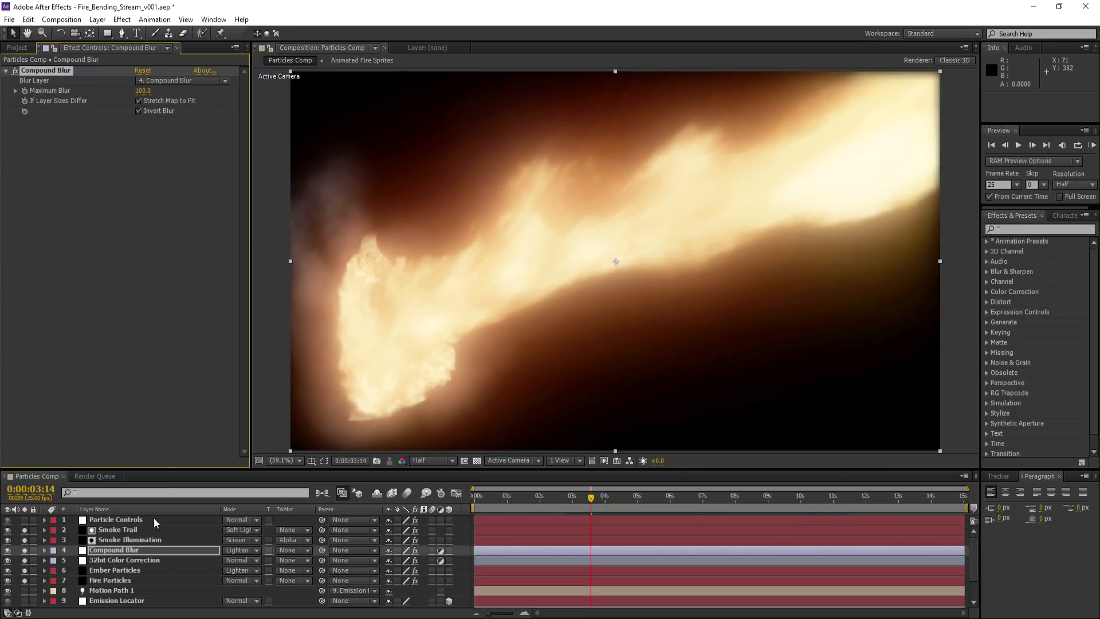
# Set the Compound Blur layer's opacity to 25% and run a RAM preview of the comp
pyautogui.click(119, 552)
pyautogui.press('t')
pyautogui.moveTo(391, 566); pyautogui.dragTo(364, 571)
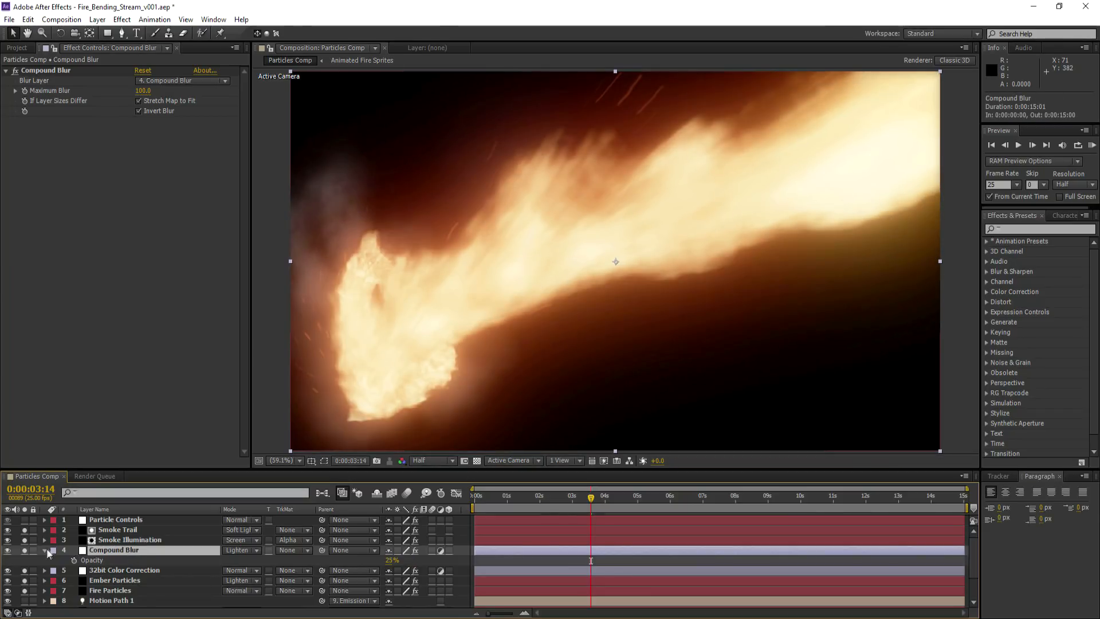
pyautogui.click(44, 550)
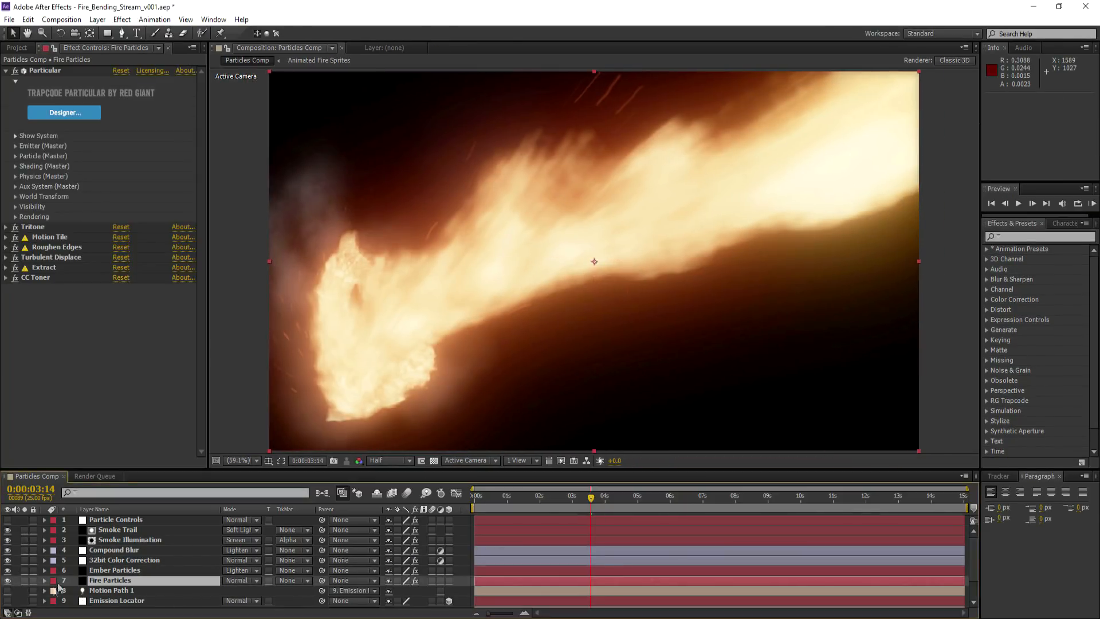
pyautogui.moveTo(1018, 125)
pyautogui.mouseDown()
pyautogui.moveTo(1017, 136)
pyautogui.moveTo(1018, 107)
pyautogui.mouseUp()
pyautogui.click(1092, 131)
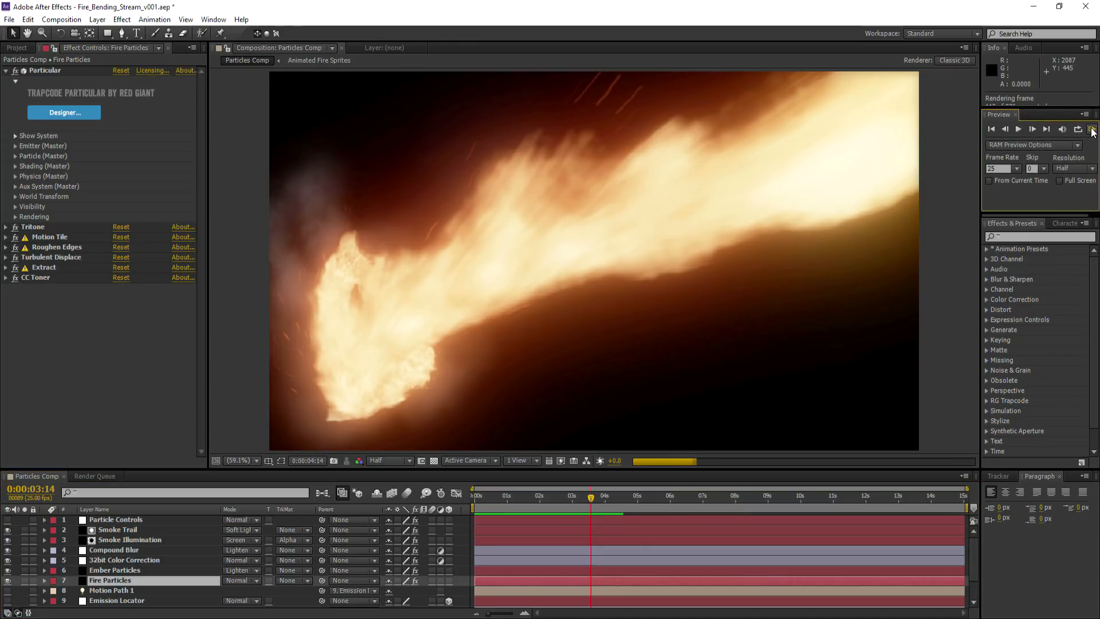
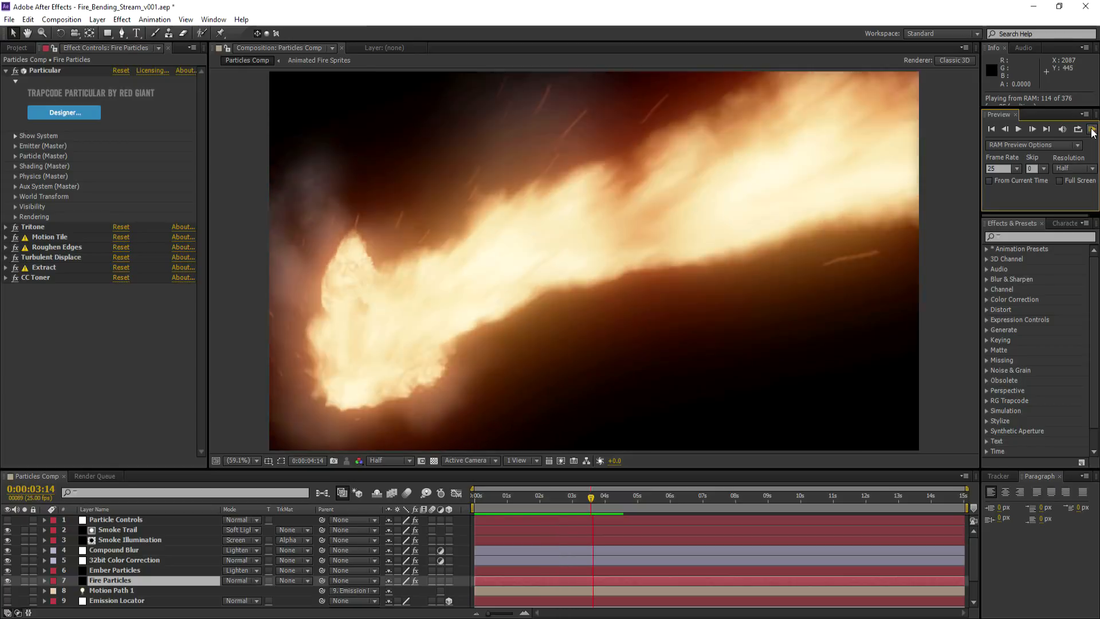
# Import Large_Fluid_Fire.mov into the Renders folder and place it in the comp directly below Fire Particles
pyautogui.rightClick(59, 313)
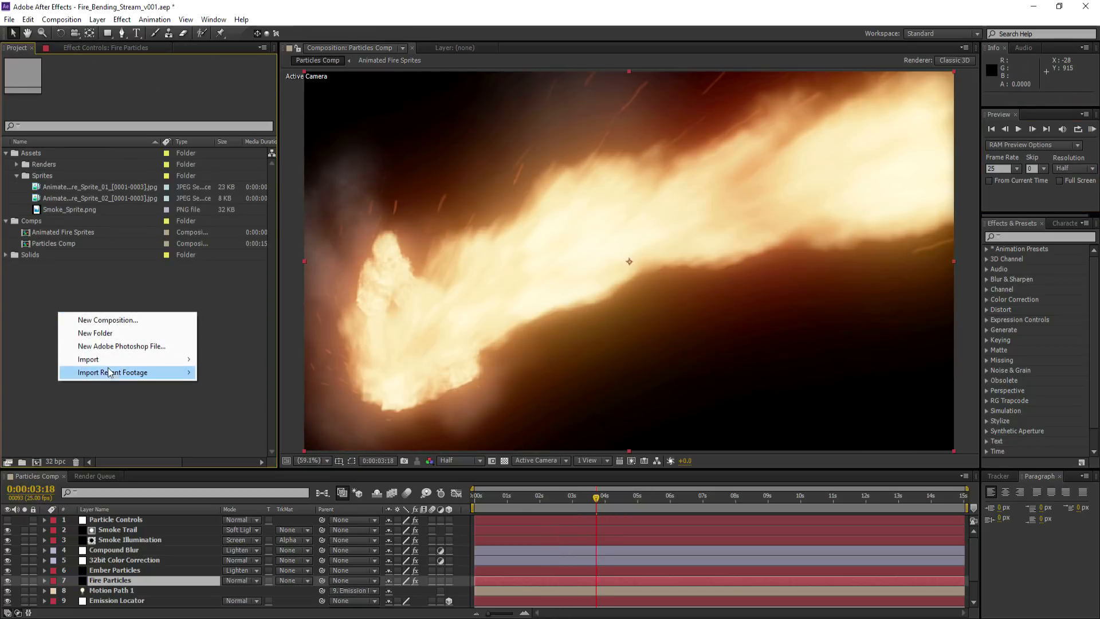
pyautogui.moveTo(109, 363)
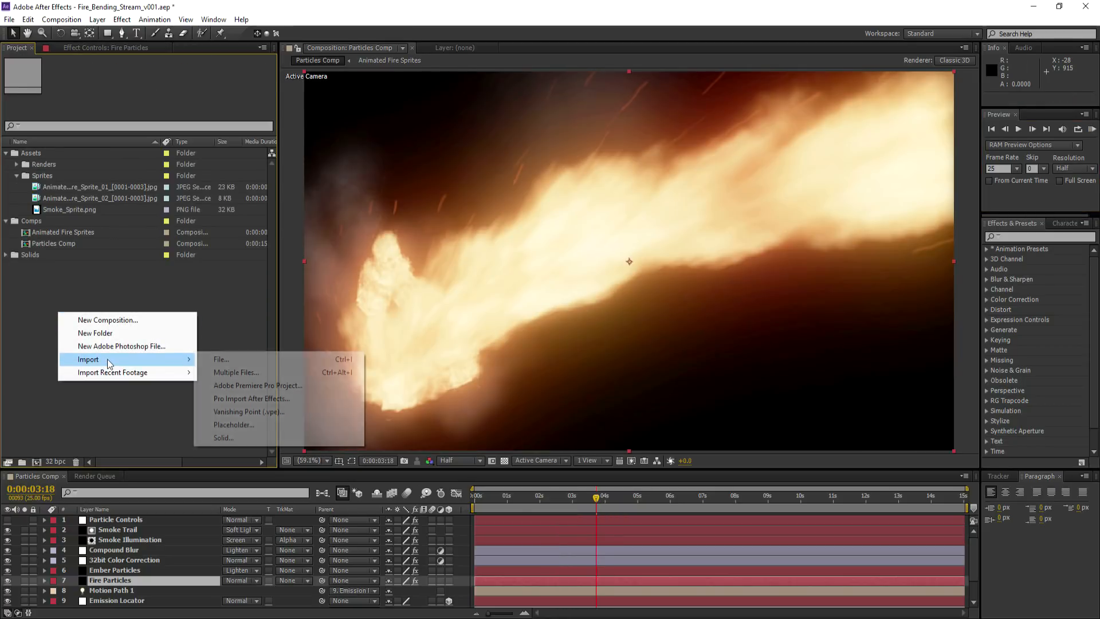
pyautogui.click(232, 360)
pyautogui.click(315, 109)
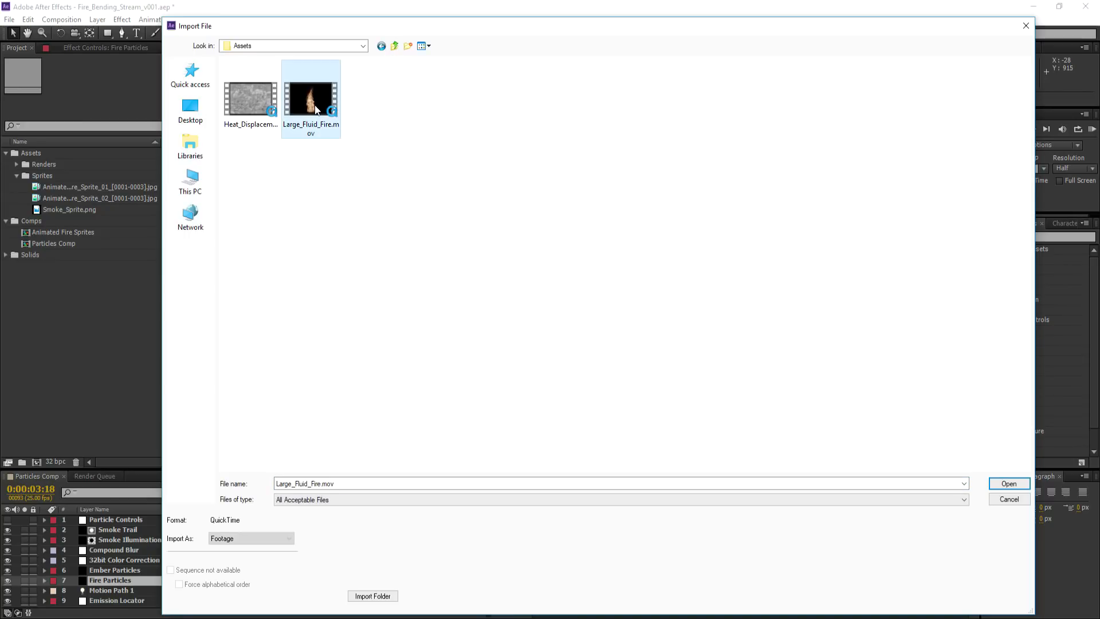
pyautogui.click(1008, 483)
pyautogui.moveTo(115, 581); pyautogui.dragTo(124, 587)
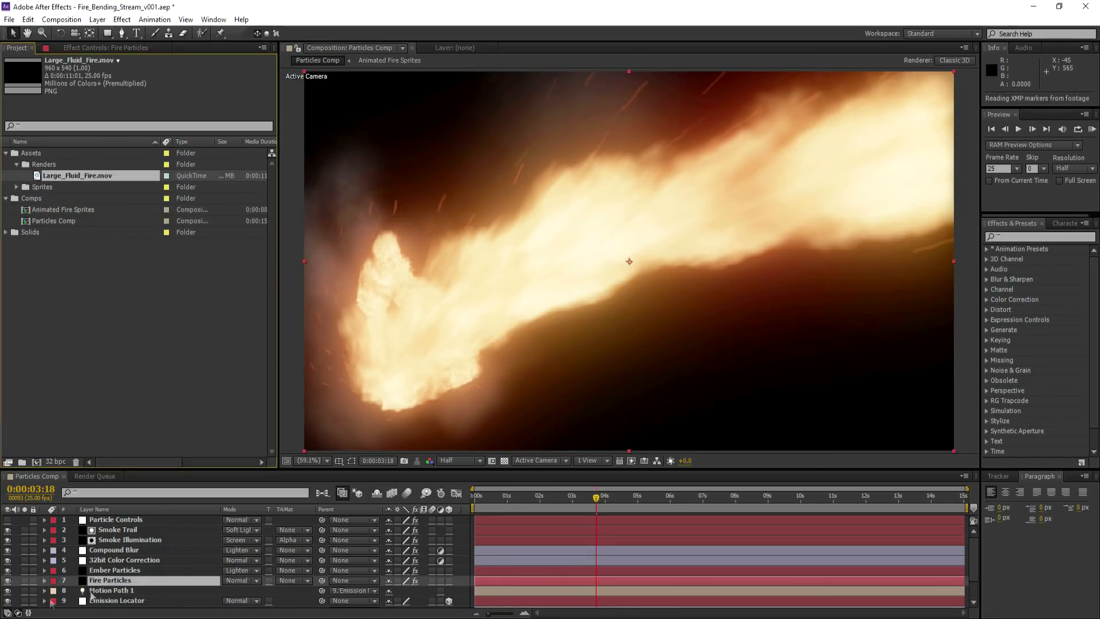
# Solo Large_Fluid_Fire.mov, Fire Particles and Emission Locator, and move the current time to 0:00:00:05
pyautogui.click(24, 590)
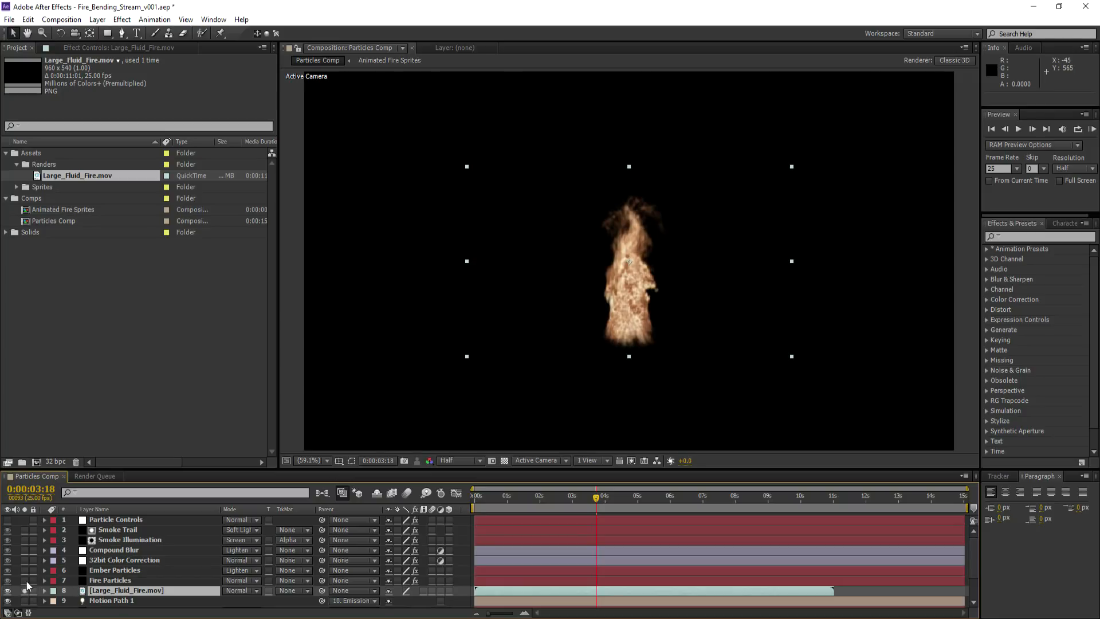
pyautogui.click(25, 580)
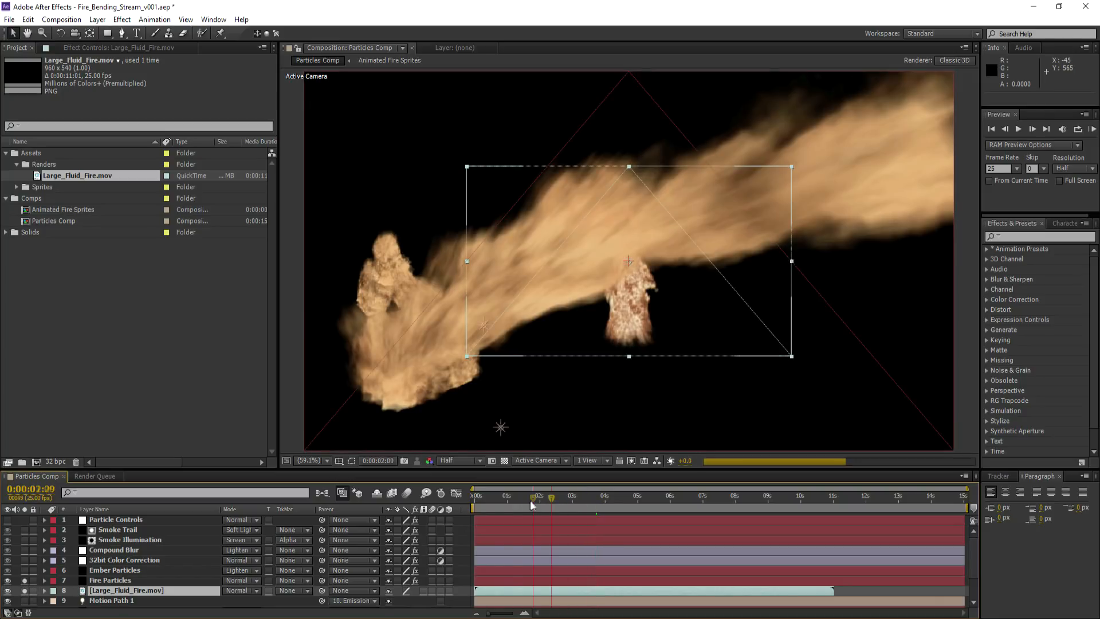
pyautogui.click(476, 499)
pyautogui.moveTo(474, 501); pyautogui.dragTo(481, 502)
pyautogui.scroll(-1, 102, 579)
pyautogui.click(102, 580)
pyautogui.click(24, 580)
# Make Large_Fluid_Fire.mov a 3D layer and turn off its Accepts Shadows and Accepts Lights material options
pyautogui.click(103, 560)
pyautogui.click(449, 561)
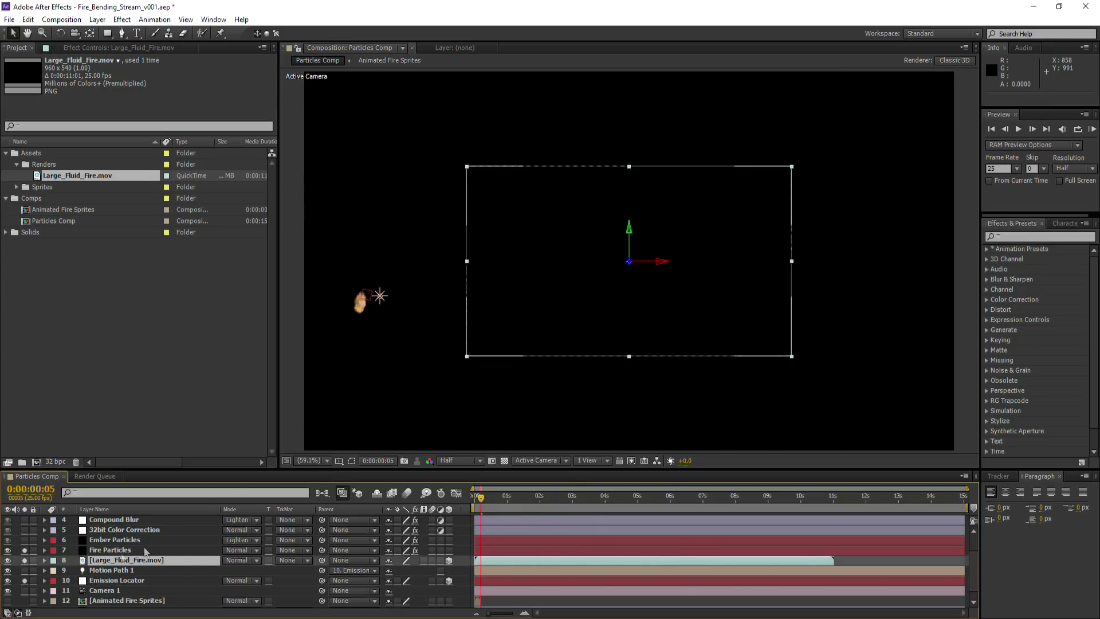
pyautogui.click(44, 560)
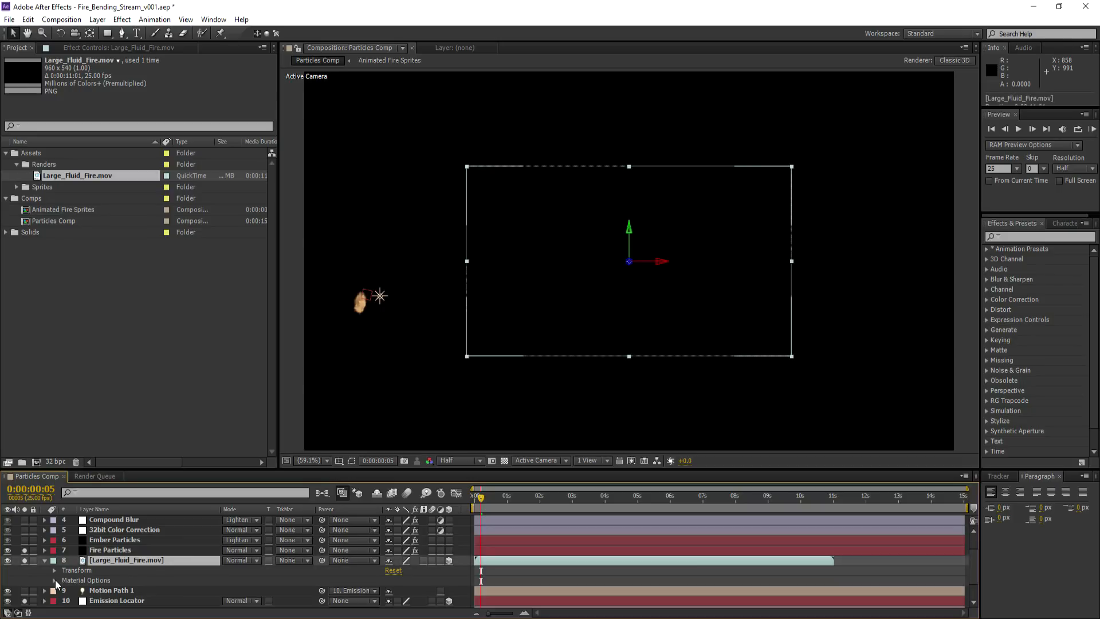
pyautogui.click(55, 581)
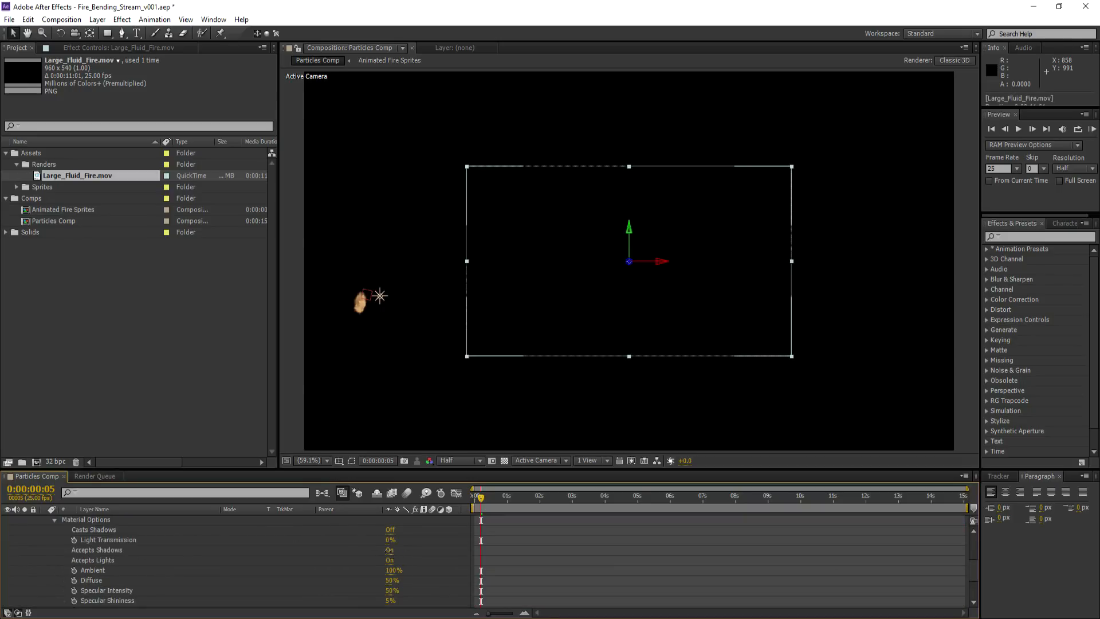
pyautogui.click(389, 550)
pyautogui.click(391, 560)
pyautogui.click(392, 550)
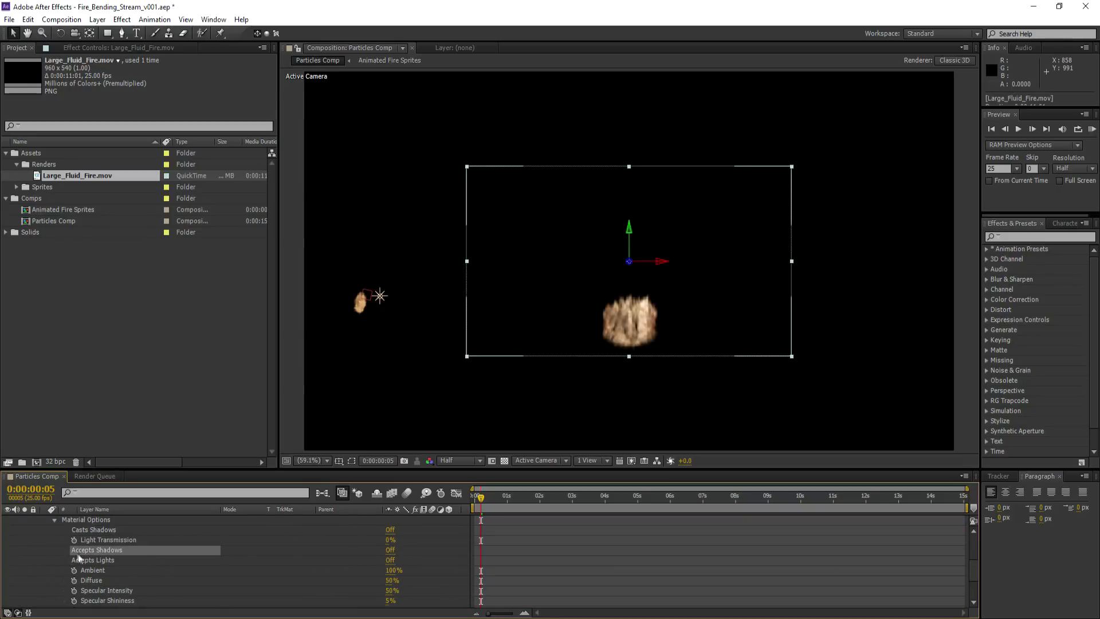
pyautogui.scroll(3, 78, 558)
pyautogui.click(54, 580)
pyautogui.click(44, 561)
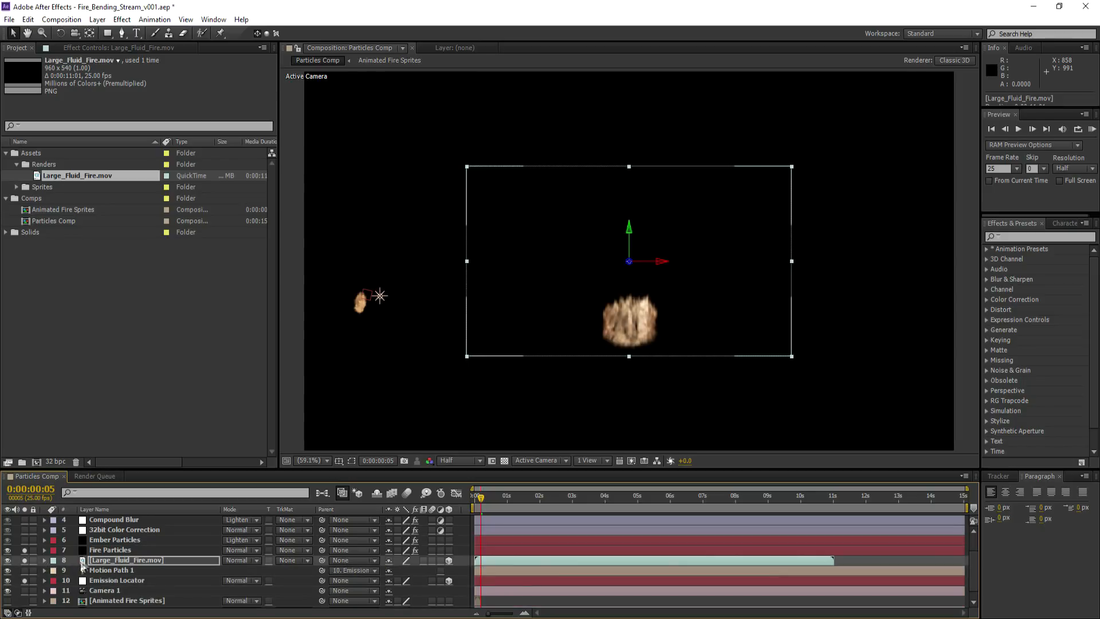
# Set the anchor point of Large_Fluid_Fire.mov to 480, 508, 0 and return the current time to the comp start
pyautogui.press('a')
pyautogui.moveTo(411, 570); pyautogui.dragTo(573, 550)
pyautogui.moveTo(480, 498); pyautogui.dragTo(468, 502)
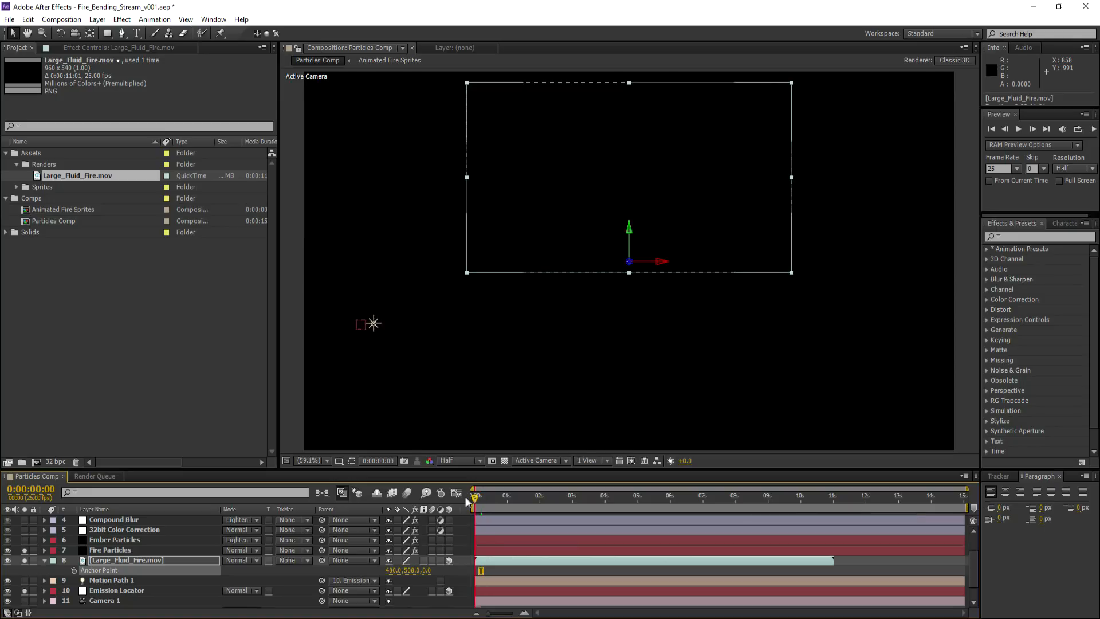
# Copy the Emission Locator's starting X, Y and Z position values into Large_Fluid_Fire.mov's position: -2086.0, 1175.8, 5199.3
pyautogui.click(100, 591)
pyautogui.press('u')
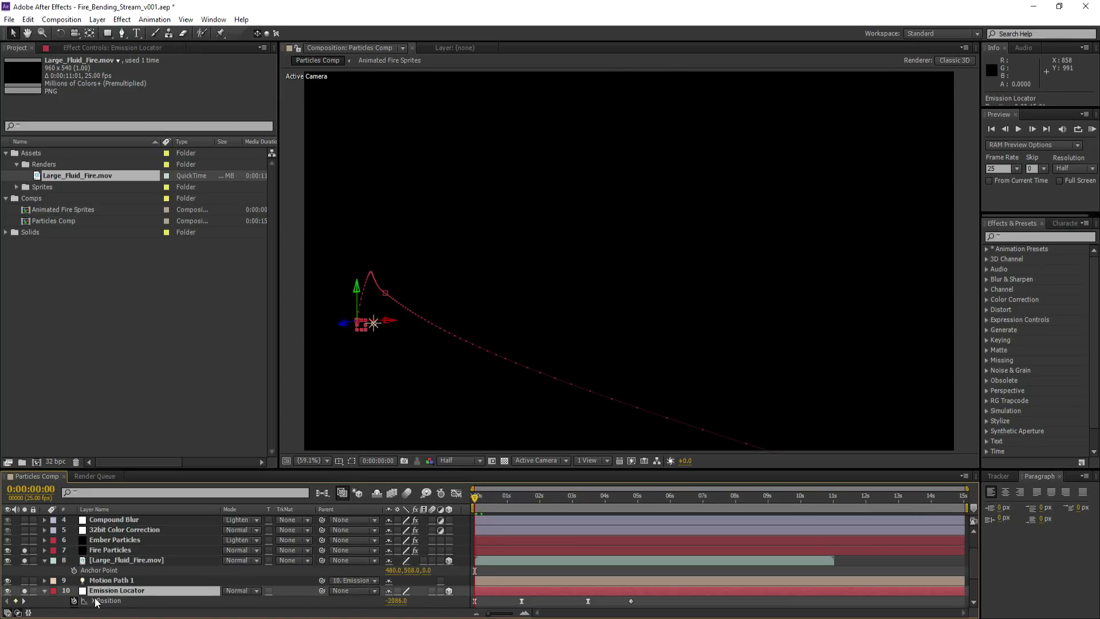
pyautogui.scroll(-2, 225, 583)
pyautogui.click(153, 529)
pyautogui.press('p')
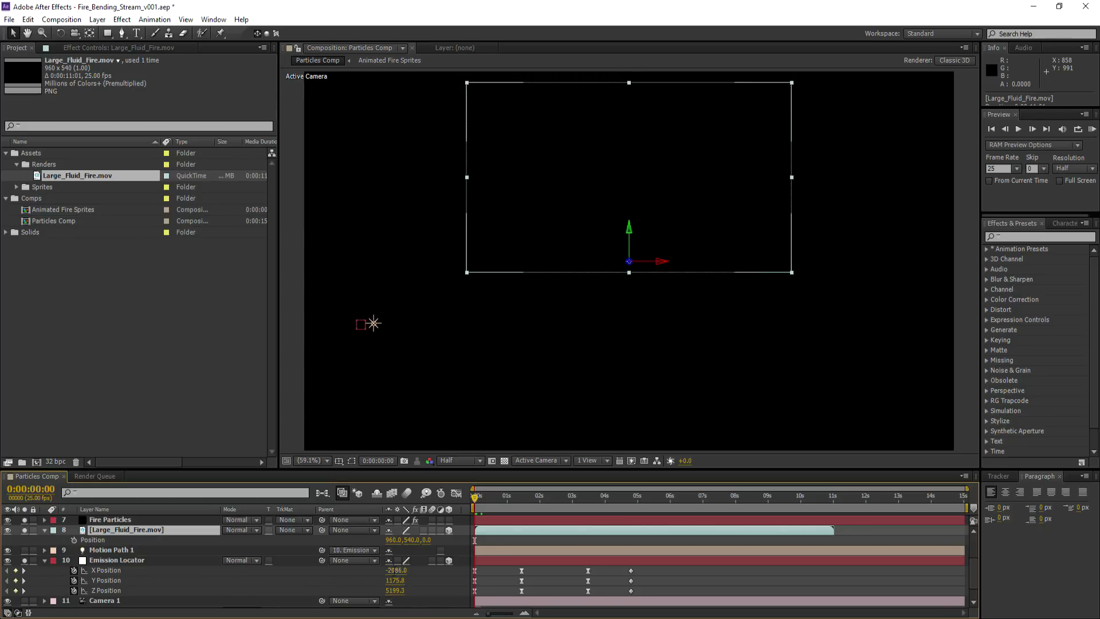
pyautogui.click(391, 540)
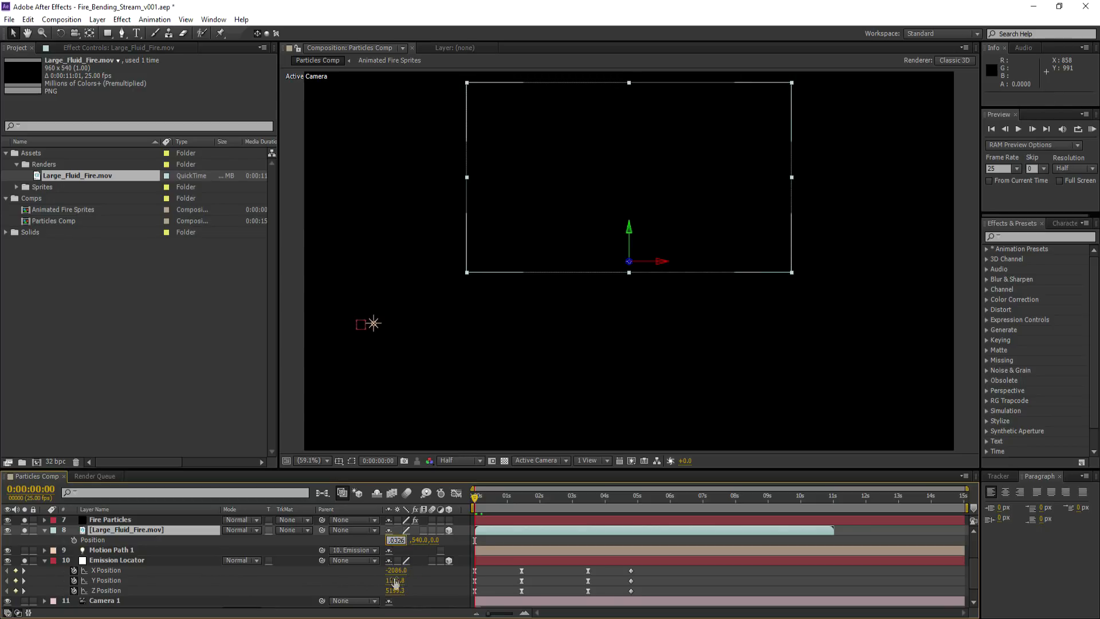
pyautogui.click(395, 581)
pyautogui.hotkey('ctrl', 'c')
pyautogui.click(420, 540)
pyautogui.hotkey('ctrl', 'v')
pyautogui.click(395, 591)
pyautogui.hotkey('ctrl', 'c')
pyautogui.click(436, 541)
pyautogui.press('Return')
# Time-stretch Large_Fluid_Fire.mov by a factor of 50, holding the layer in-point, and slide it slightly earlier than the comp start
pyautogui.click(479, 500)
pyautogui.moveTo(480, 500); pyautogui.dragTo(485, 497)
pyautogui.rightClick(109, 529)
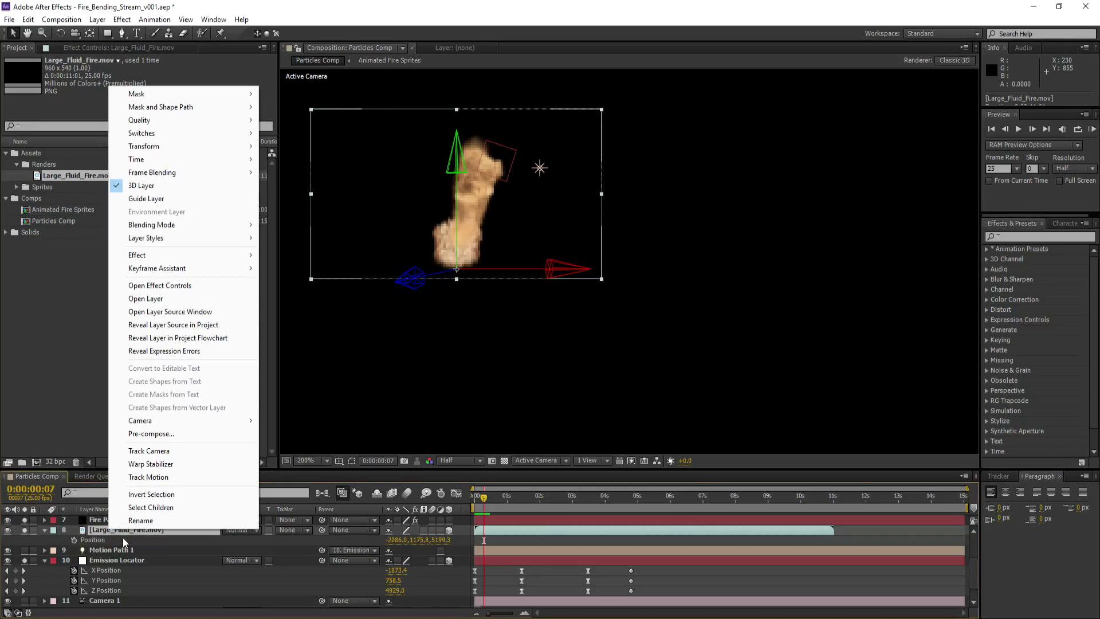
pyautogui.moveTo(172, 159)
pyautogui.click(316, 185)
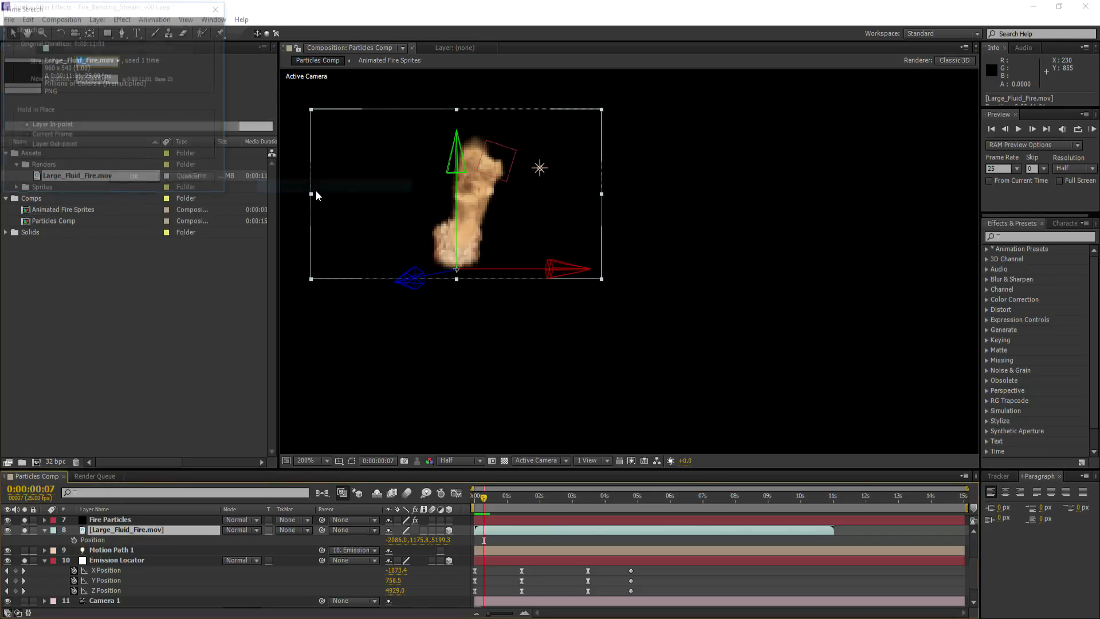
pyautogui.write('50')
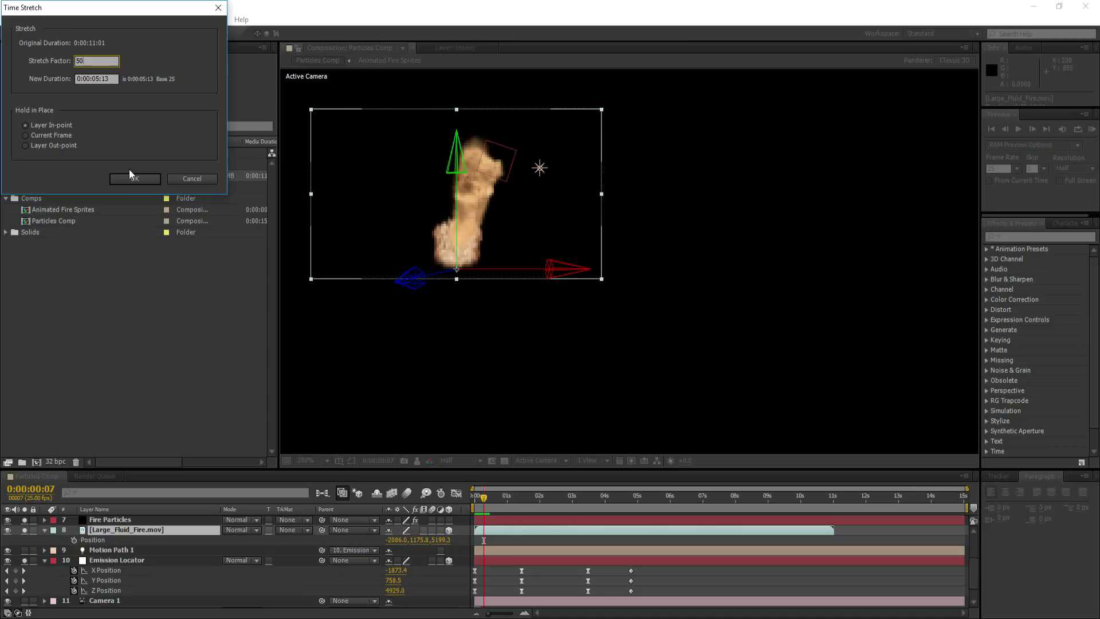
pyautogui.click(131, 178)
pyautogui.moveTo(525, 534); pyautogui.dragTo(518, 531)
pyautogui.moveTo(484, 496)
pyautogui.mouseDown()
pyautogui.moveTo(474, 498)
pyautogui.moveTo(494, 497)
pyautogui.mouseUp()
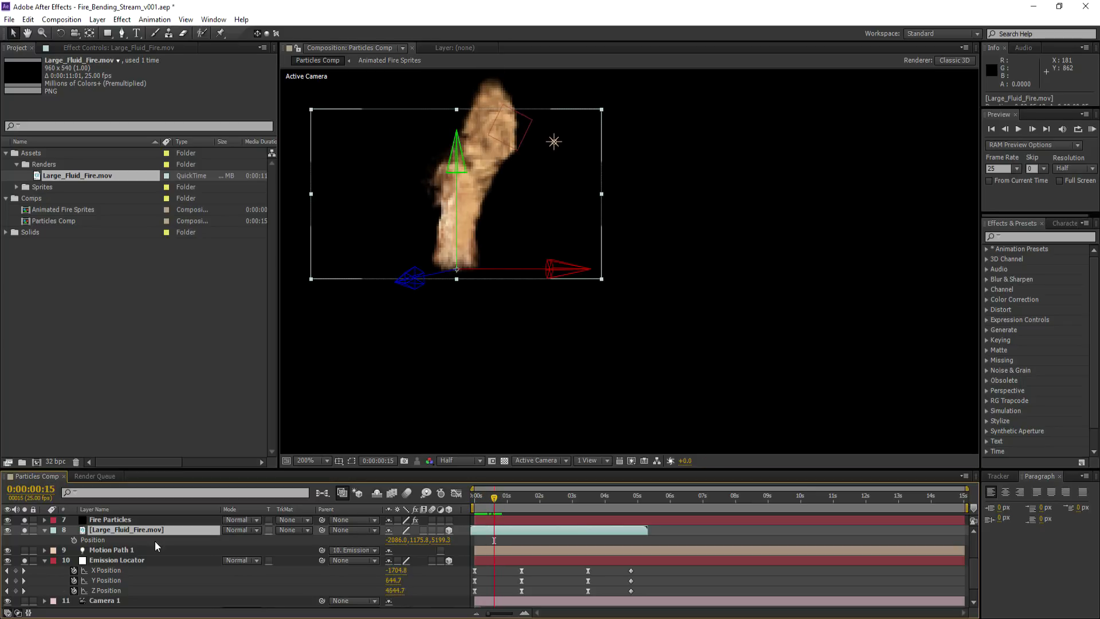
# Place Large_Fluid_Fire.mov directly above Fire Particles with Lighten blending and nudge its position to -2078.5, 1198.5, 5199.3
pyautogui.scroll(2, 156, 545)
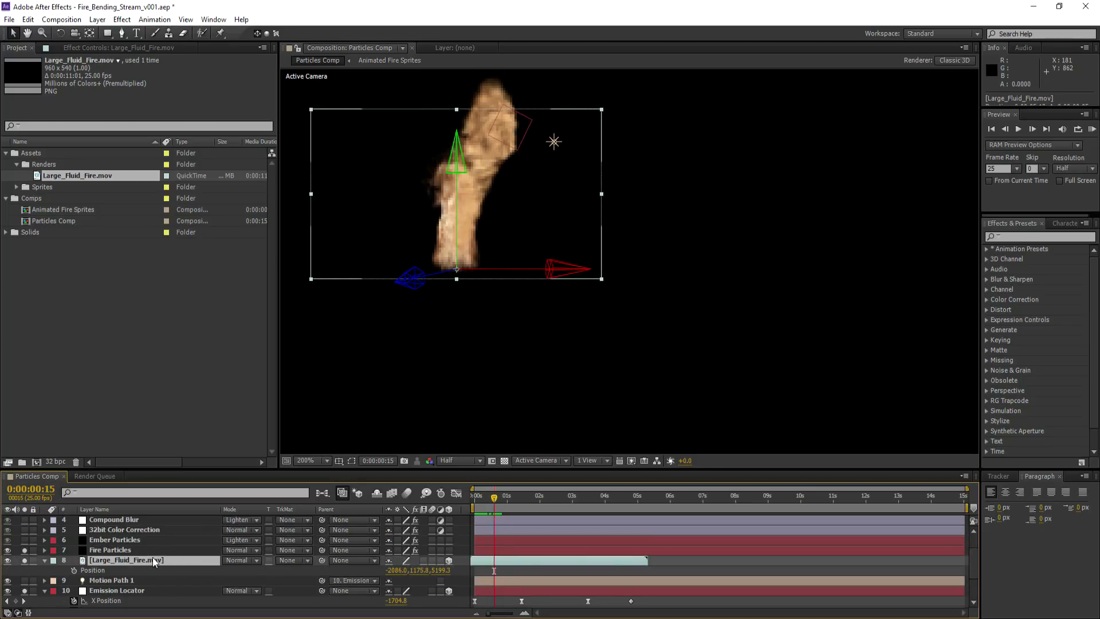
pyautogui.moveTo(150, 559); pyautogui.dragTo(152, 549)
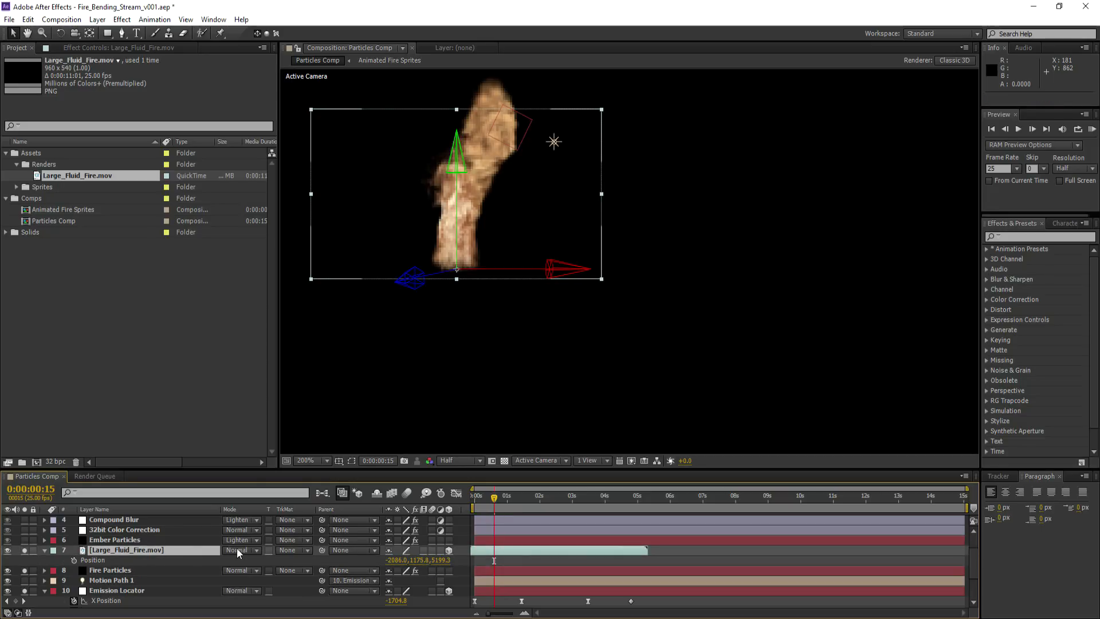
pyautogui.click(236, 550)
pyautogui.click(247, 166)
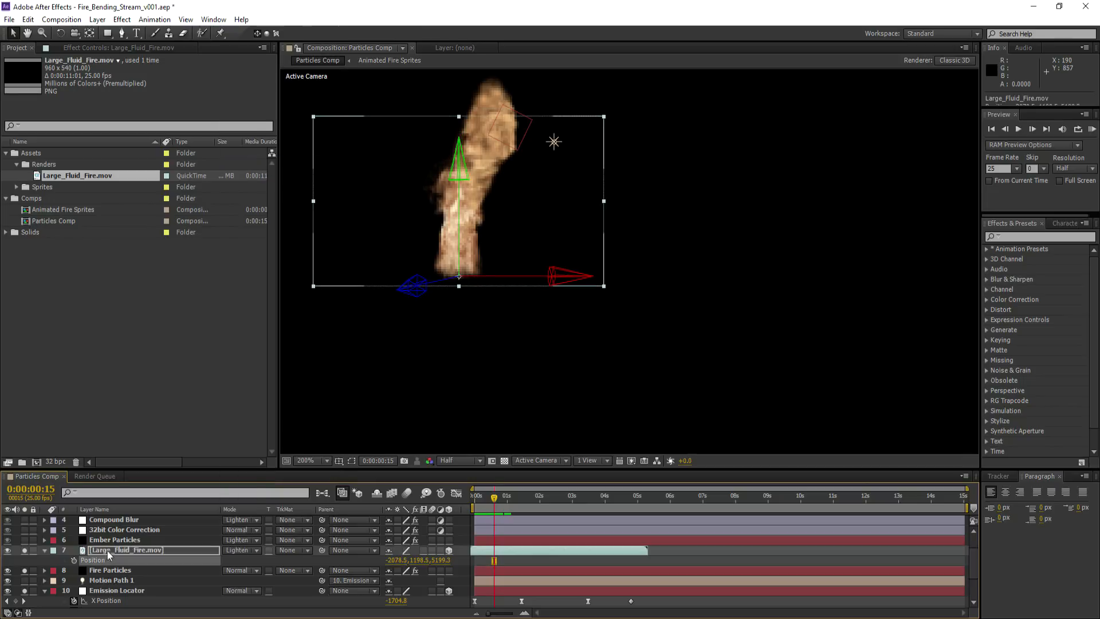
# Apply the Mesh Warp effect to Large_Fluid_Fire.mov with 2 rows and 2 columns
pyautogui.rightClick(108, 551)
pyautogui.moveTo(159, 276)
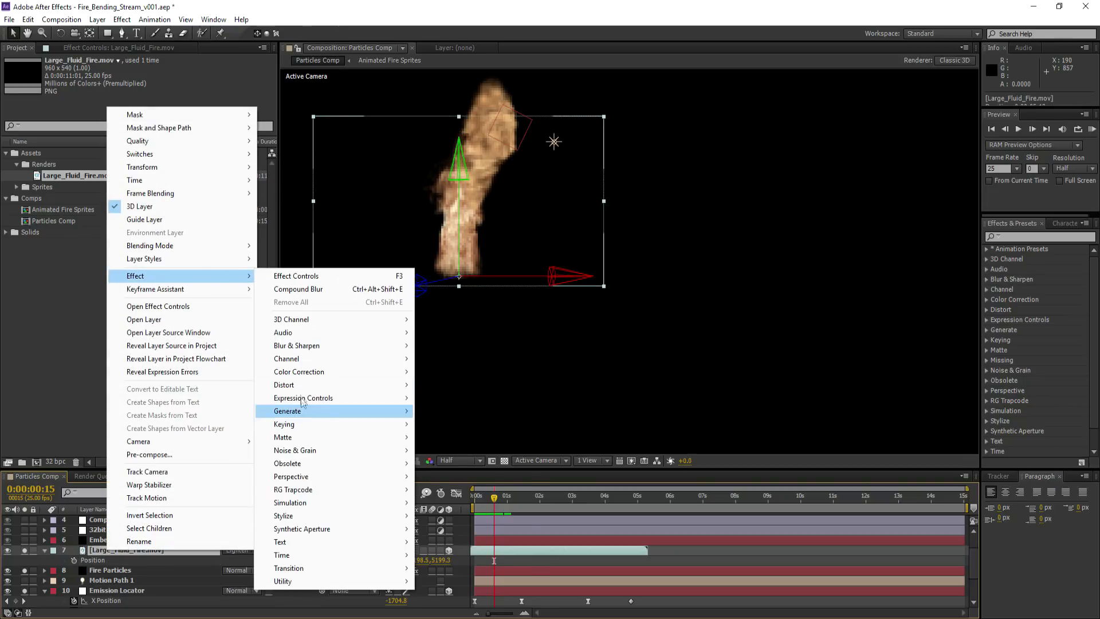
pyautogui.moveTo(299, 385)
pyautogui.click(441, 439)
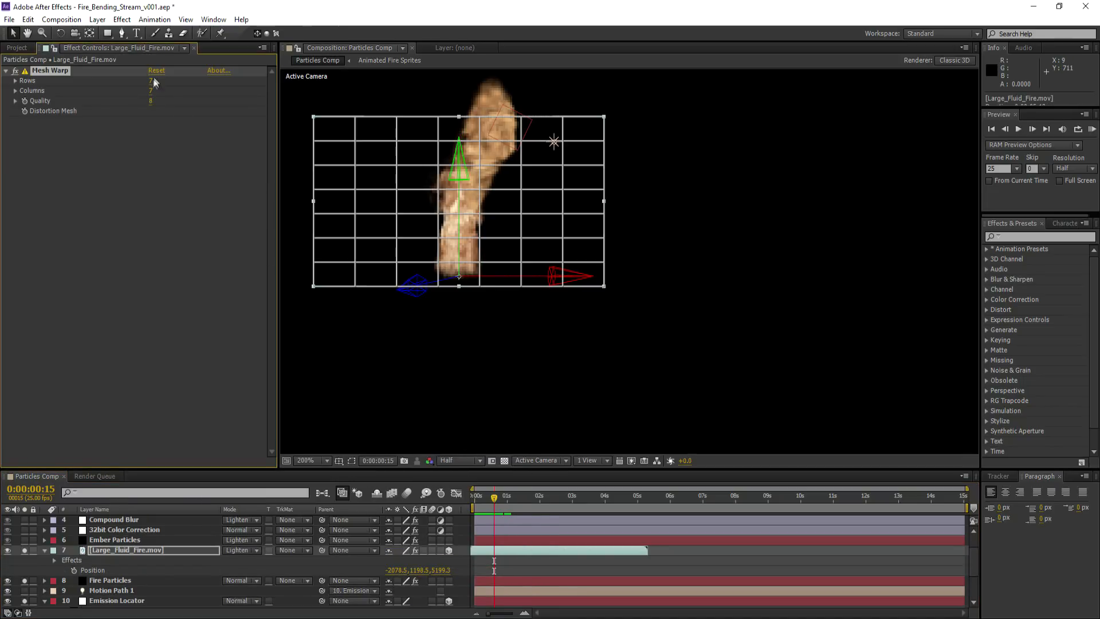
pyautogui.click(150, 92)
pyautogui.write('2')
pyautogui.click(133, 165)
pyautogui.click(40, 72)
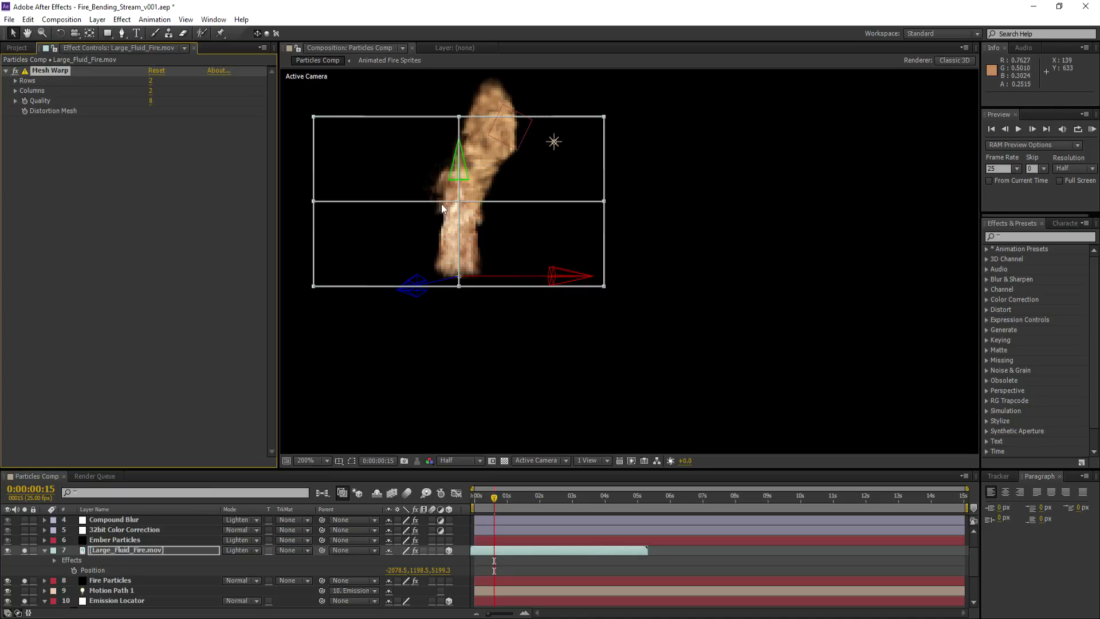
# Bend the warp mesh's central vertical line to follow the curve of the particle stream, checking the shape at 0:00:01:00
pyautogui.click(458, 201)
pyautogui.moveTo(459, 173); pyautogui.dragTo(474, 168)
pyautogui.moveTo(459, 117); pyautogui.dragTo(485, 117)
pyautogui.moveTo(459, 201); pyautogui.dragTo(462, 200)
pyautogui.moveTo(494, 497)
pyautogui.mouseDown()
pyautogui.moveTo(476, 497)
pyautogui.moveTo(508, 498)
pyautogui.mouseUp()
pyautogui.moveTo(485, 117); pyautogui.dragTo(473, 149)
pyautogui.click(464, 201)
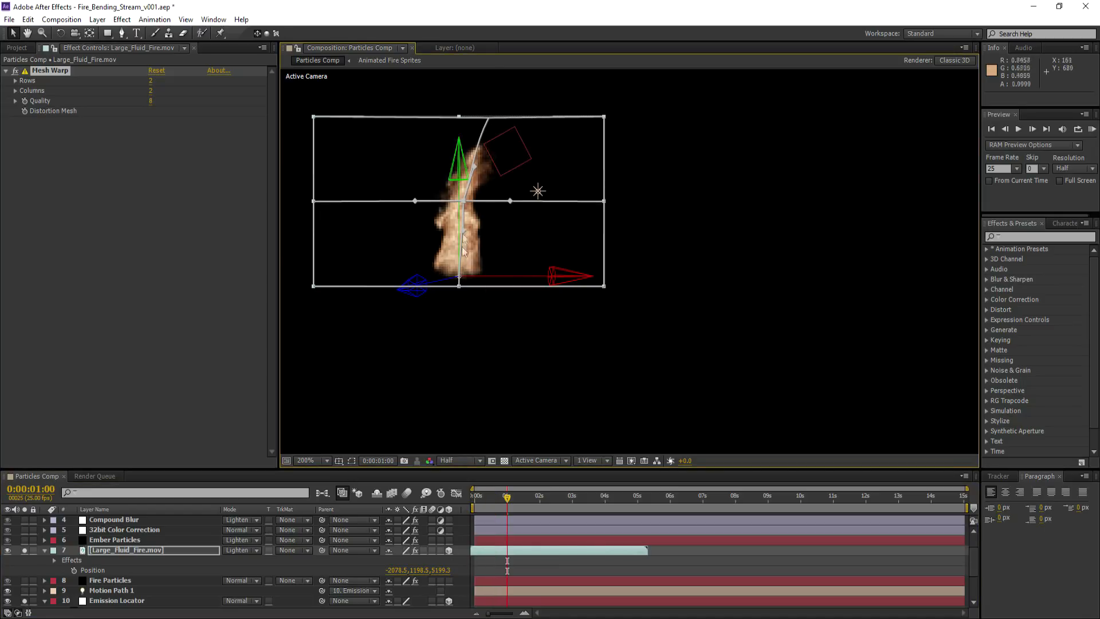
# Solo Fire Particles again and copy its Tritone, Roughen Edges, Turbulent Displace, Extract and CC Toner effects onto Large_Fluid_Fire.mov
pyautogui.click(25, 580)
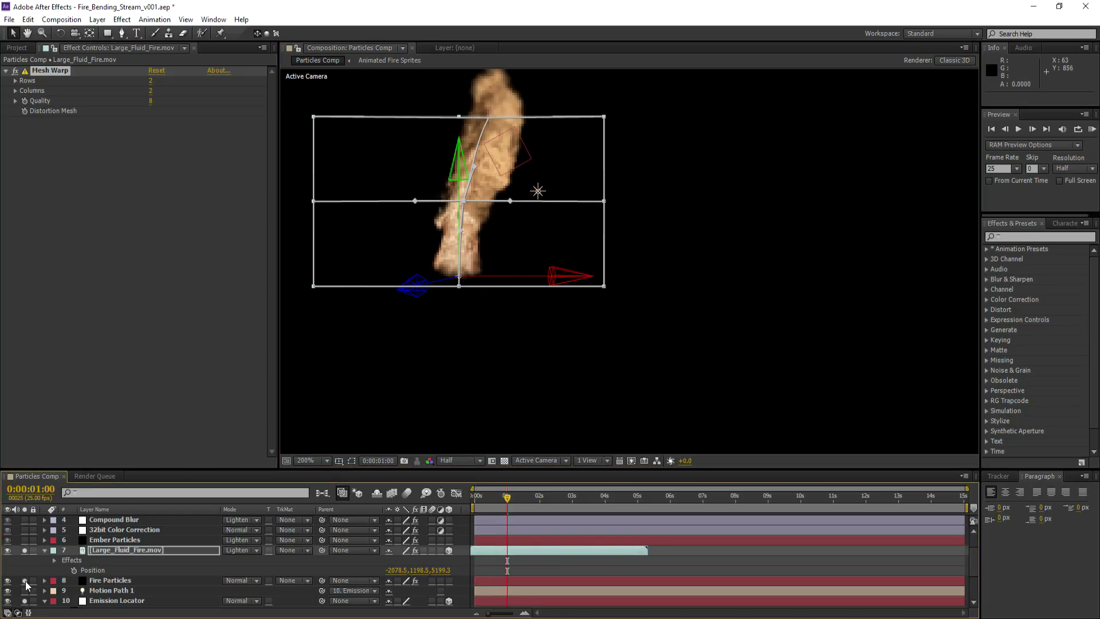
pyautogui.click(45, 550)
pyautogui.click(98, 560)
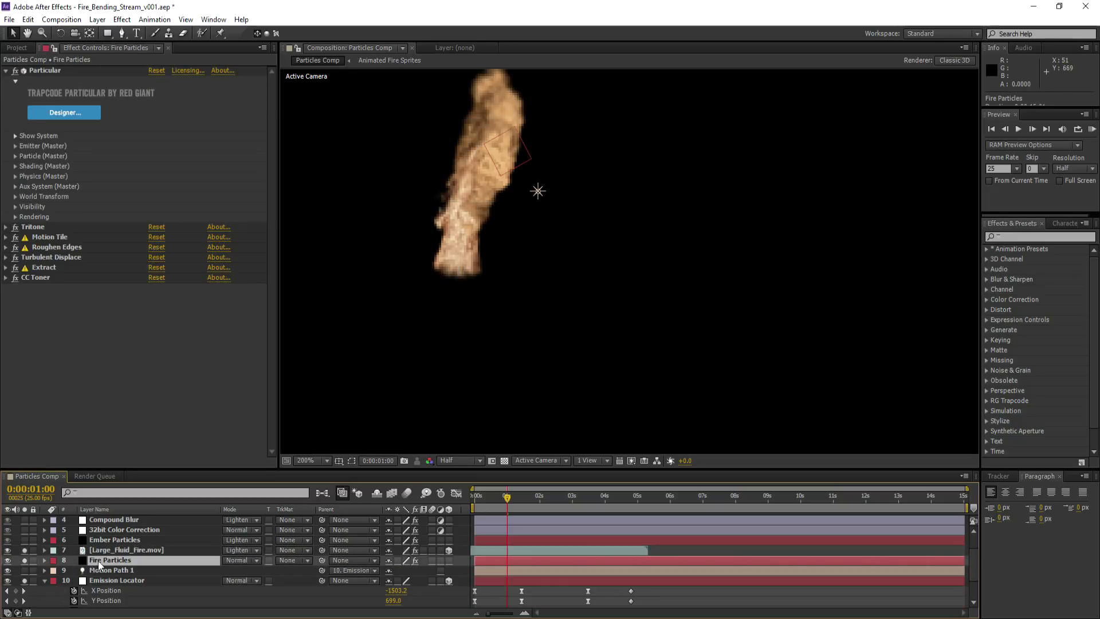
pyautogui.click(37, 226)
pyautogui.keyDown('shift'); pyautogui.click(45, 276); pyautogui.keyUp('shift')
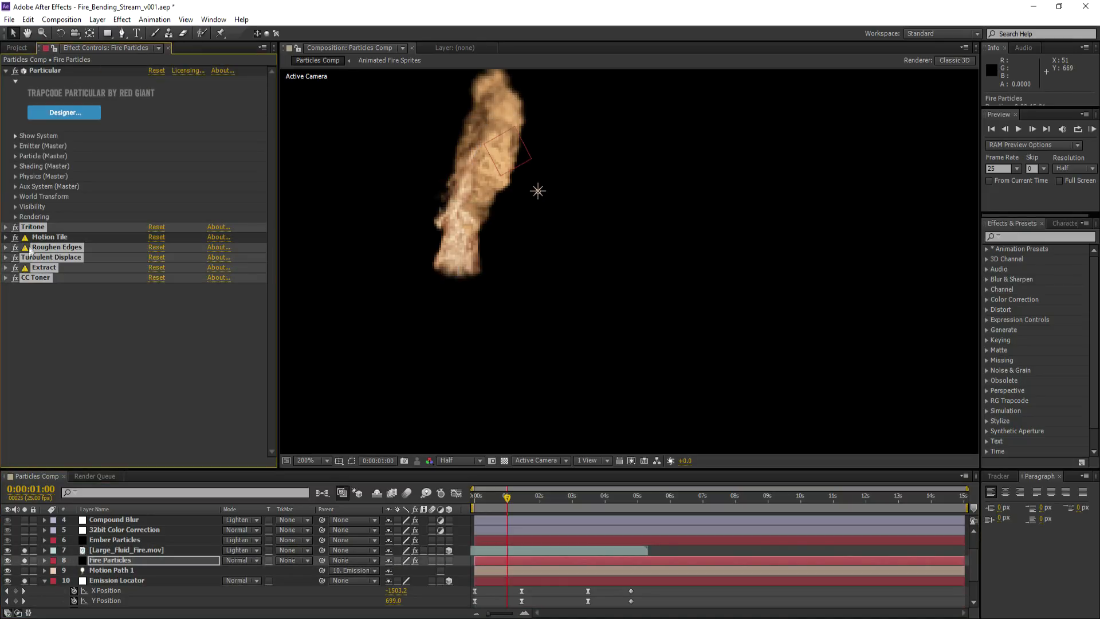
pyautogui.click(27, 19)
pyautogui.click(51, 84)
pyautogui.click(114, 550)
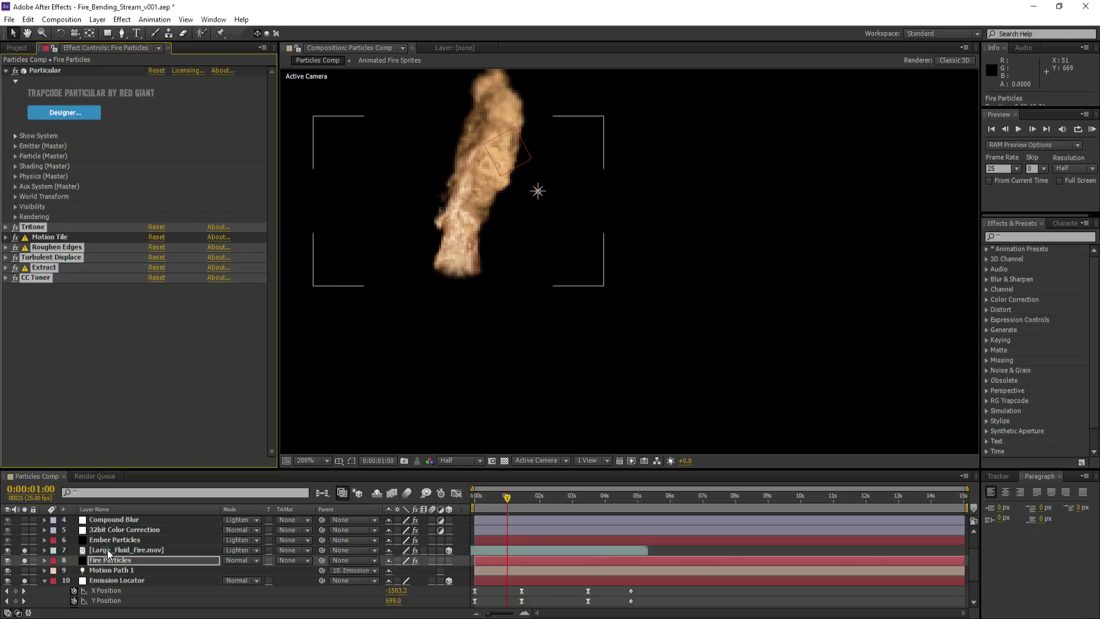
pyautogui.click(52, 103)
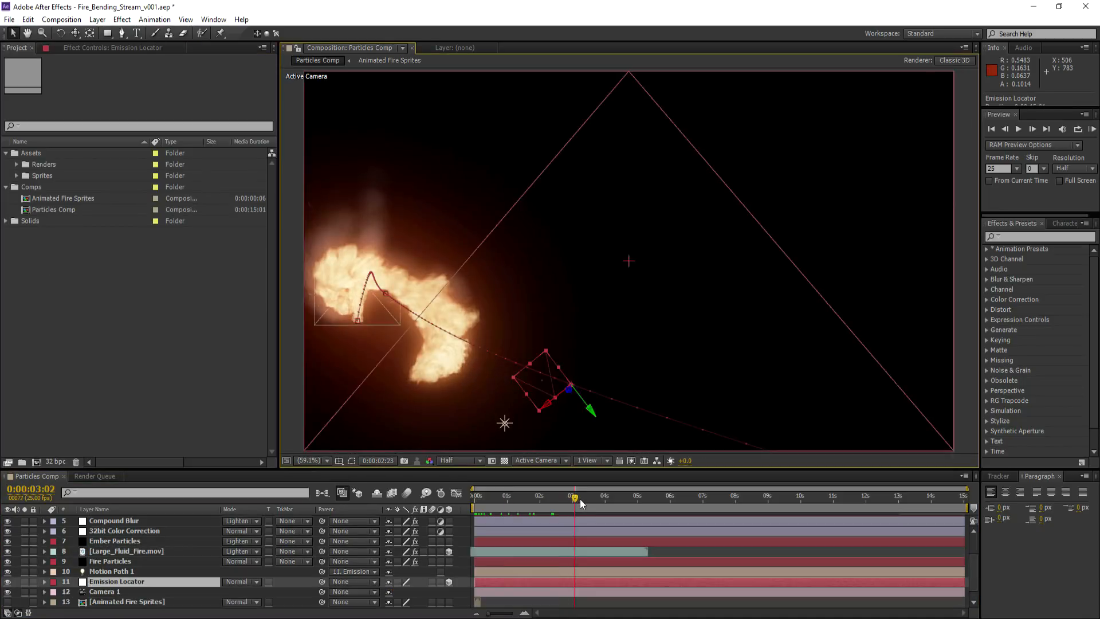
# Create a composition named Export Comp, place Particles Precomp in it and show the frame at 0:00:03:23
pyautogui.moveTo(580, 498); pyautogui.dragTo(609, 498)
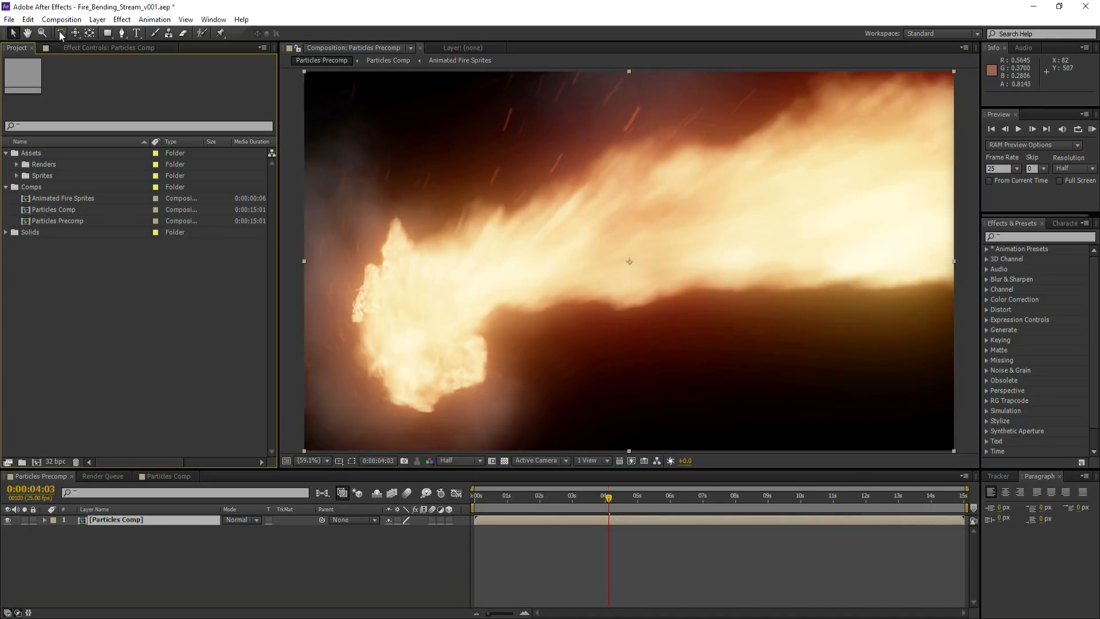
pyautogui.click(61, 20)
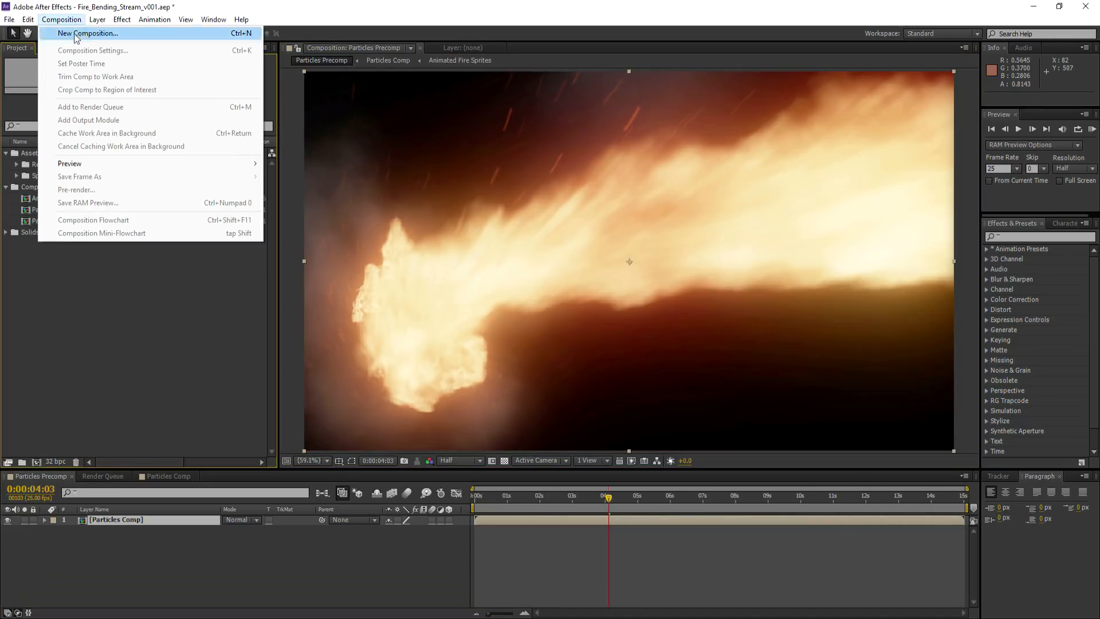
pyautogui.click(71, 32)
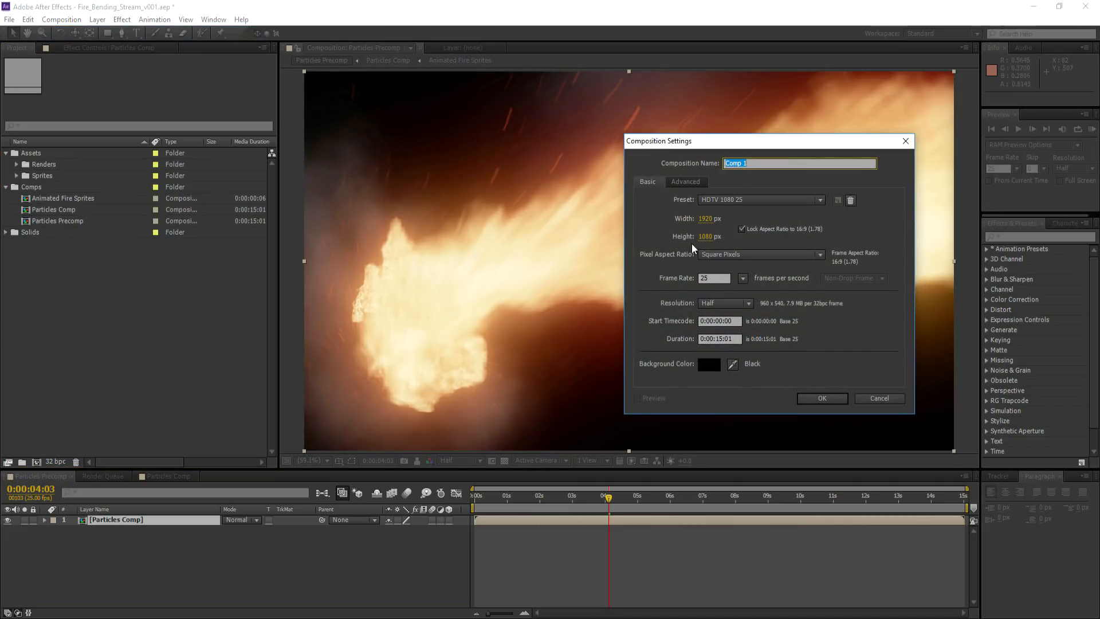
pyautogui.write('Export Comp')
pyautogui.click(814, 399)
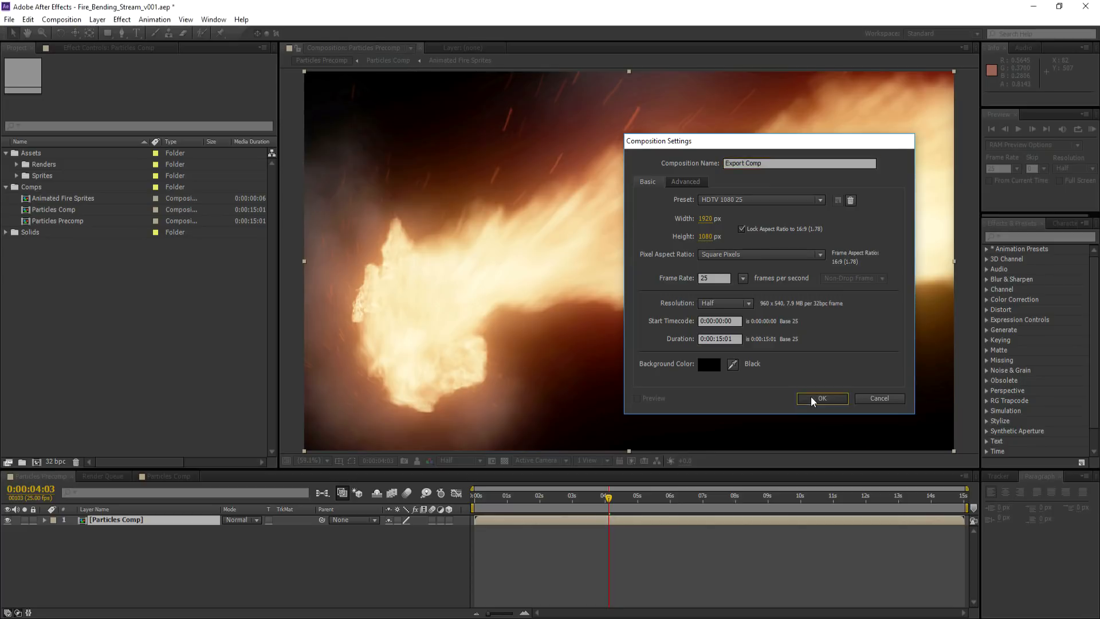
pyautogui.moveTo(51, 232); pyautogui.dragTo(95, 536)
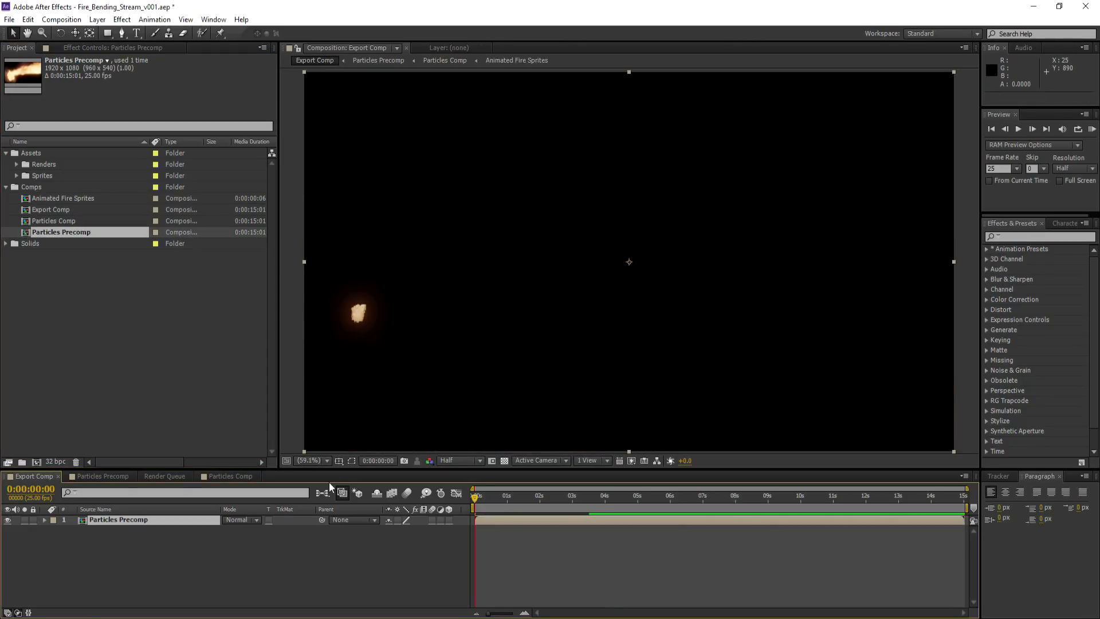
pyautogui.click(602, 497)
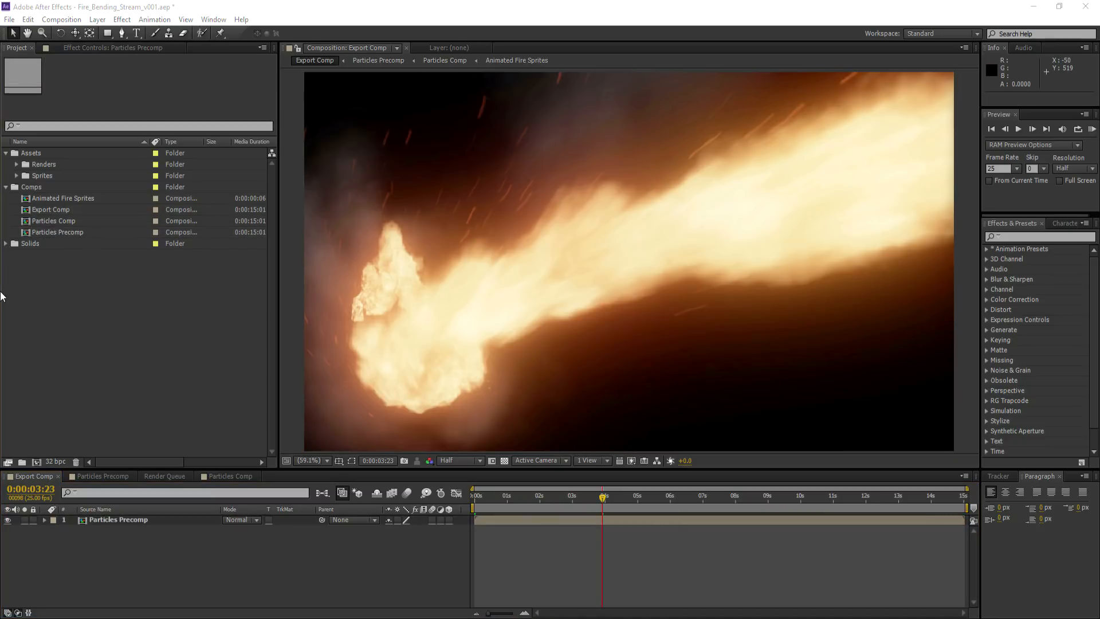
# Import Heat_Displacement_Map.mov from the Assets folder into the project
pyautogui.rightClick(51, 291)
pyautogui.moveTo(99, 339)
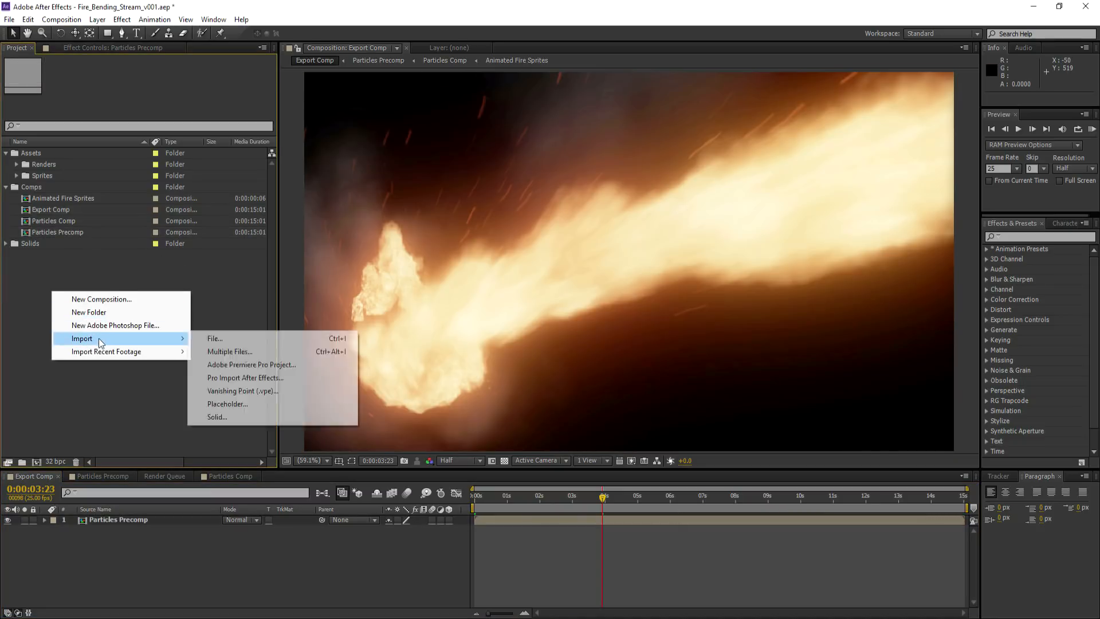
pyautogui.click(236, 338)
pyautogui.click(251, 101)
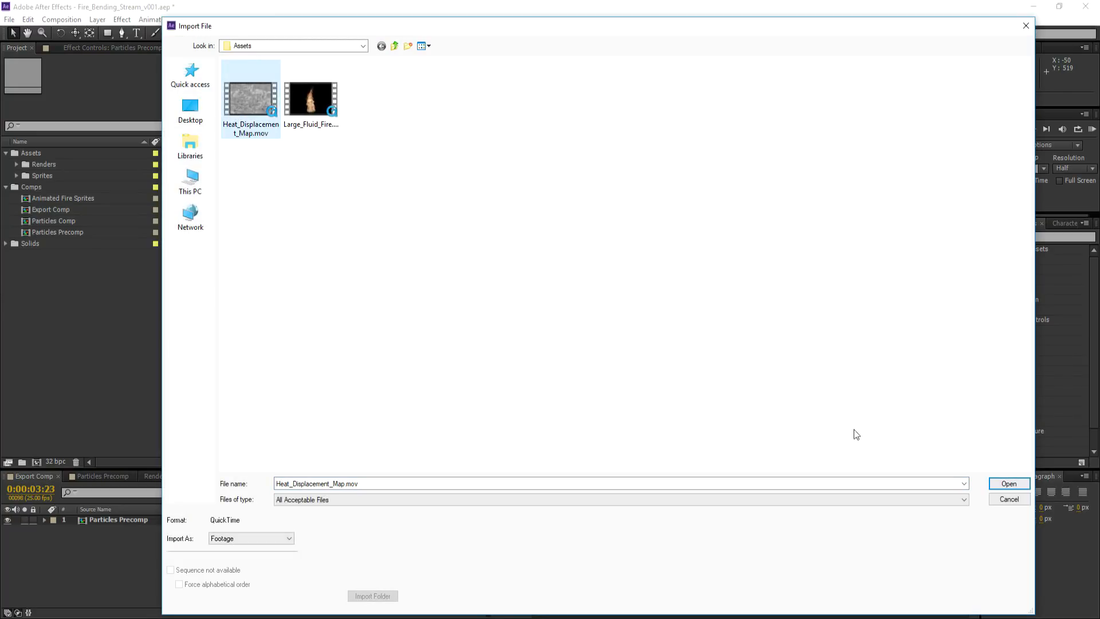
pyautogui.click(1009, 483)
# Import the background photo Winter Forest (61).jpg and place it below Particles Precomp in Export Comp
pyautogui.rightClick(72, 283)
pyautogui.moveTo(143, 330)
pyautogui.click(240, 331)
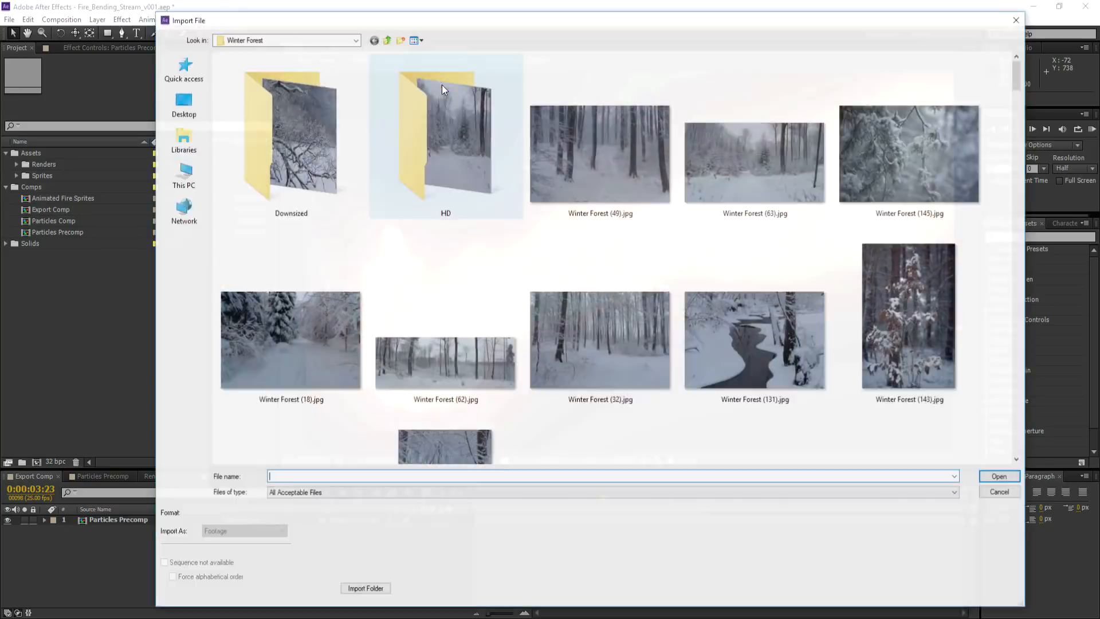
pyautogui.scroll(-3, 398, 271)
pyautogui.click(329, 258)
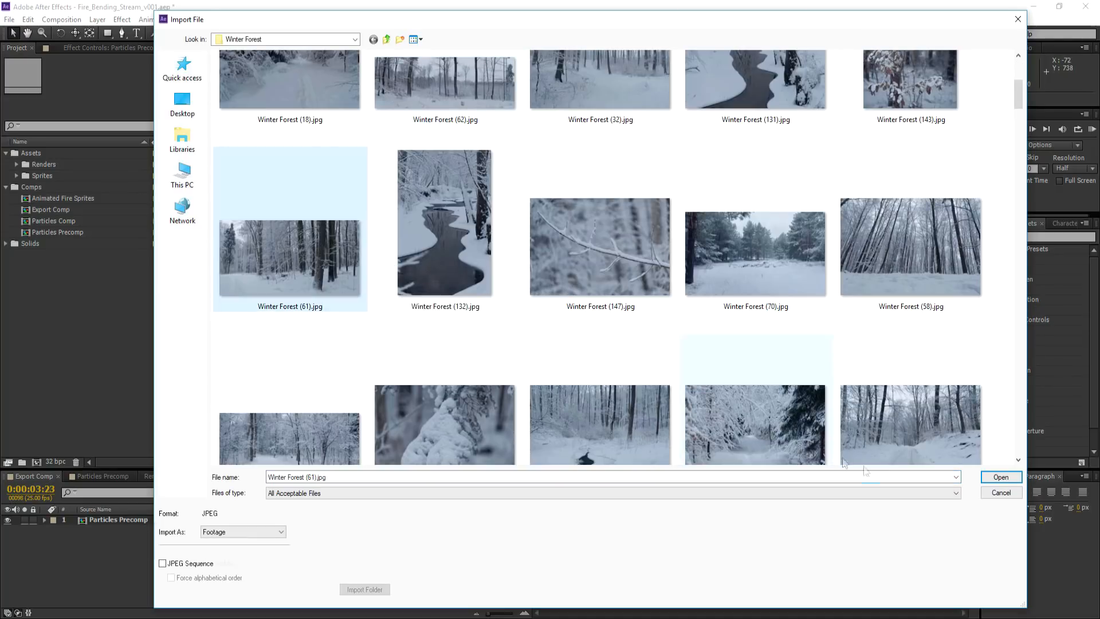
pyautogui.click(1000, 477)
pyautogui.moveTo(40, 256); pyautogui.dragTo(115, 548)
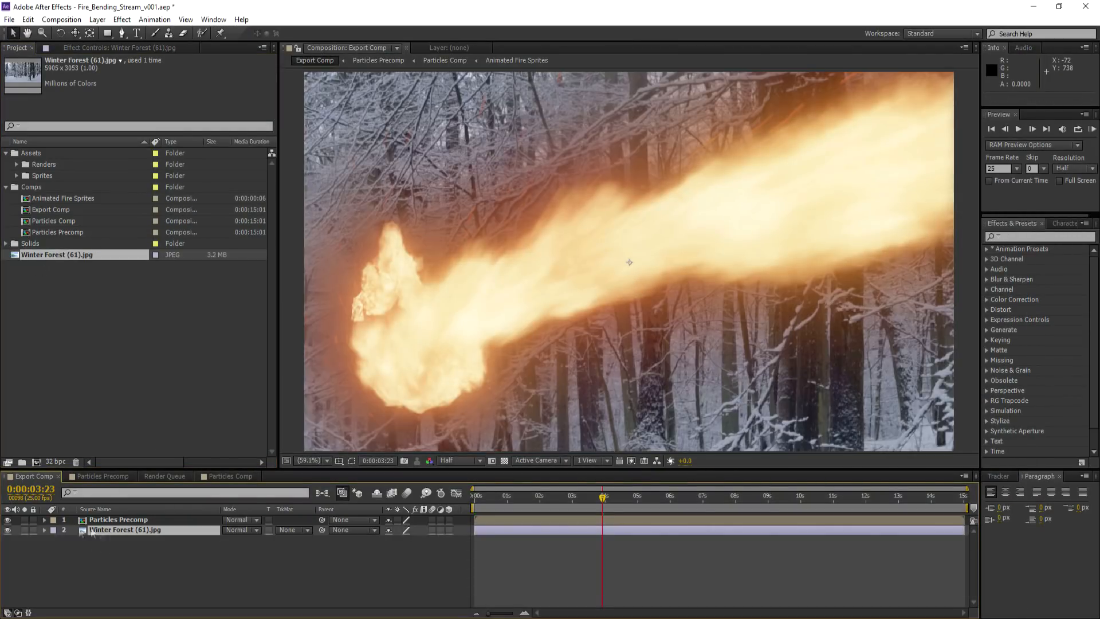
# Scale the Winter Forest (61).jpg layer to 37% and copy the layer
pyautogui.moveTo(402, 545); pyautogui.dragTo(366, 545)
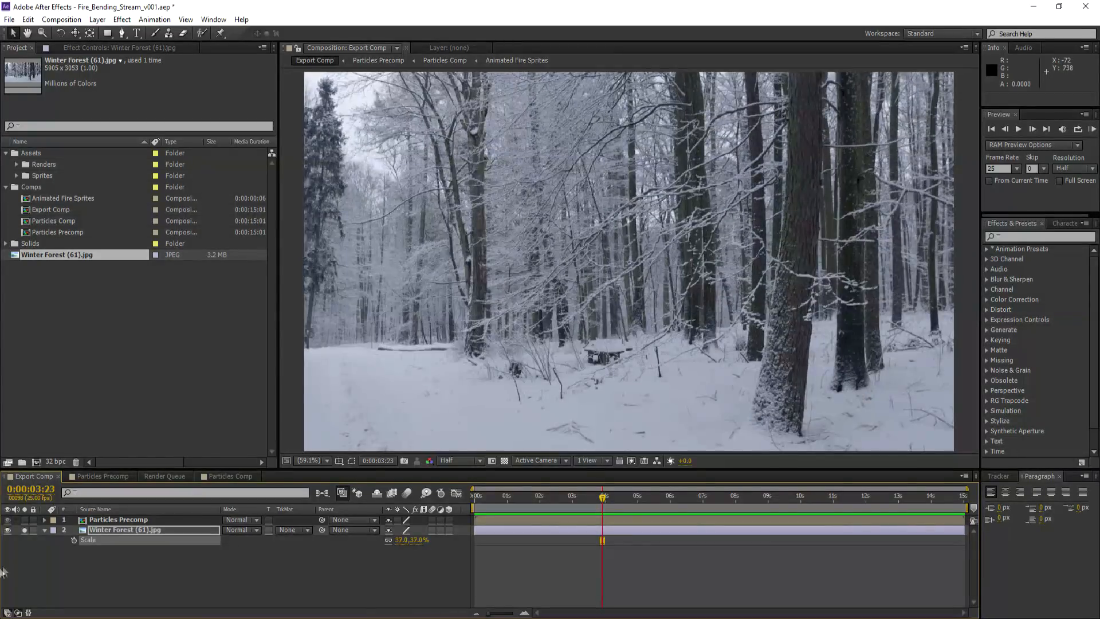
pyautogui.click(57, 593)
pyautogui.click(95, 531)
# Open Particles Comp and solo the Fire Particles and Large_Fluid_Fire.mov layers
pyautogui.click(212, 475)
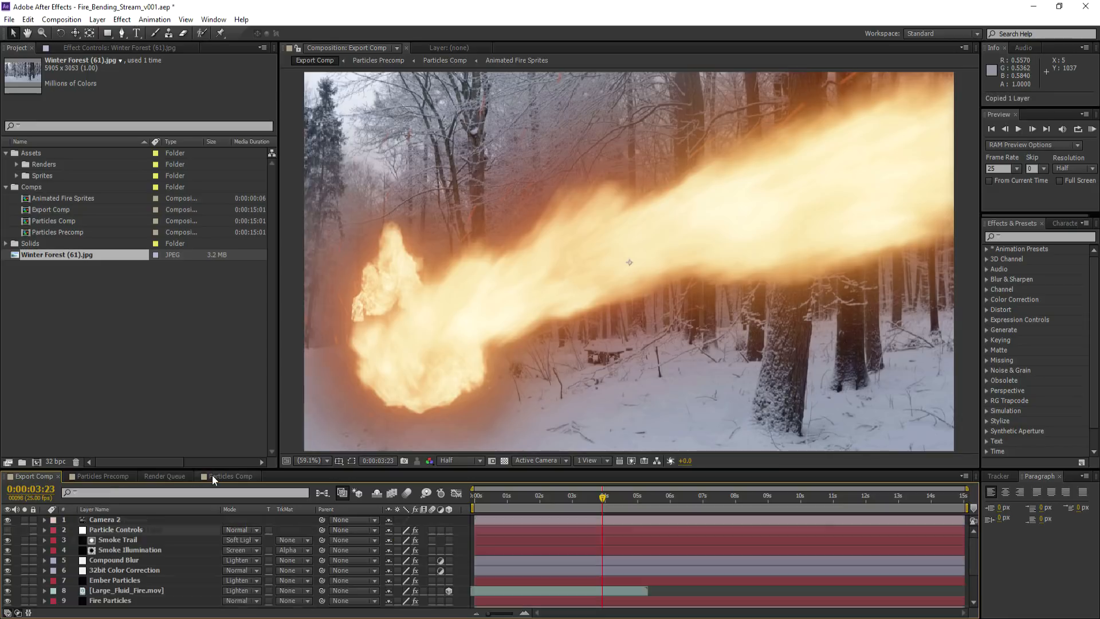
pyautogui.click(25, 601)
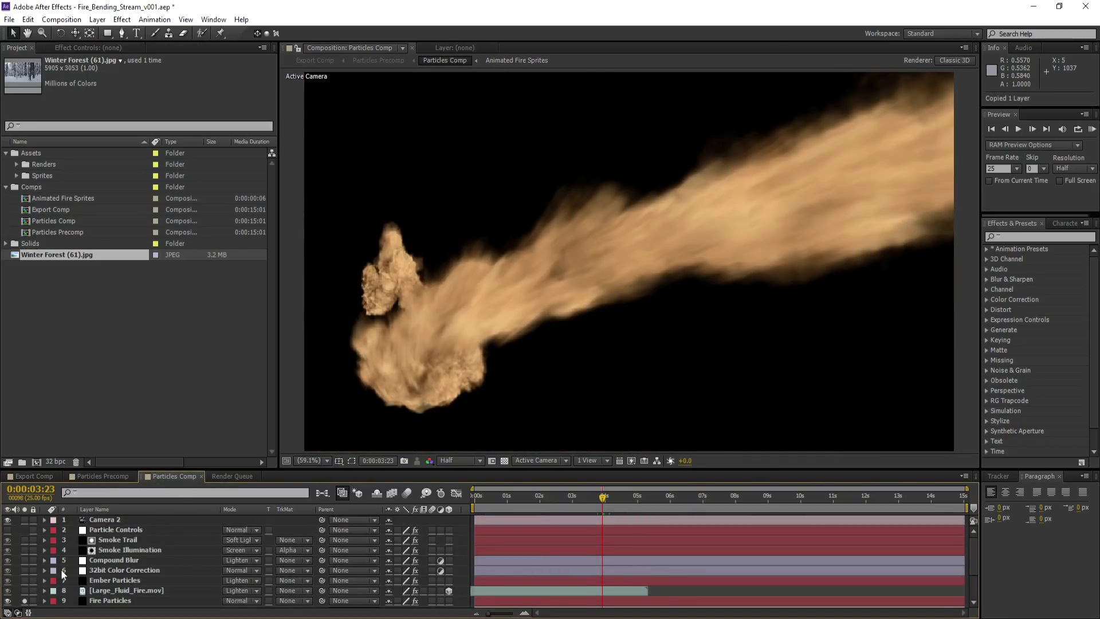
pyautogui.scroll(-1, 32, 582)
pyautogui.click(24, 561)
pyautogui.scroll(-1, 25, 562)
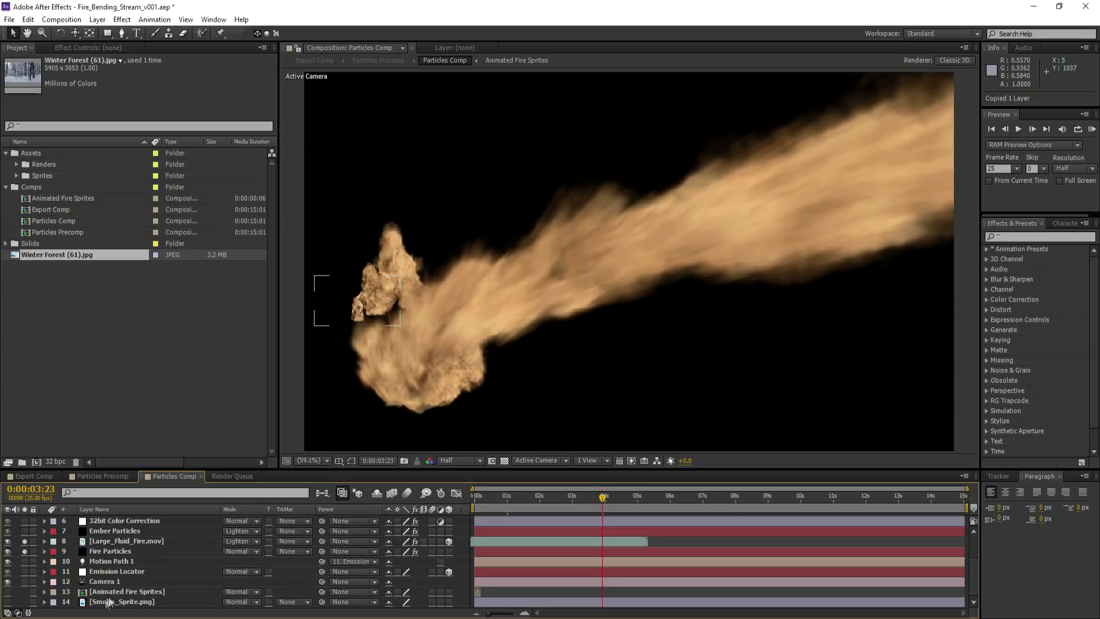
# Paste the winter forest photo layer below Fire Particles in Particles Comp and solo Camera 1 together with it
pyautogui.click(95, 563)
pyautogui.hotkey('ctrl', 'v')
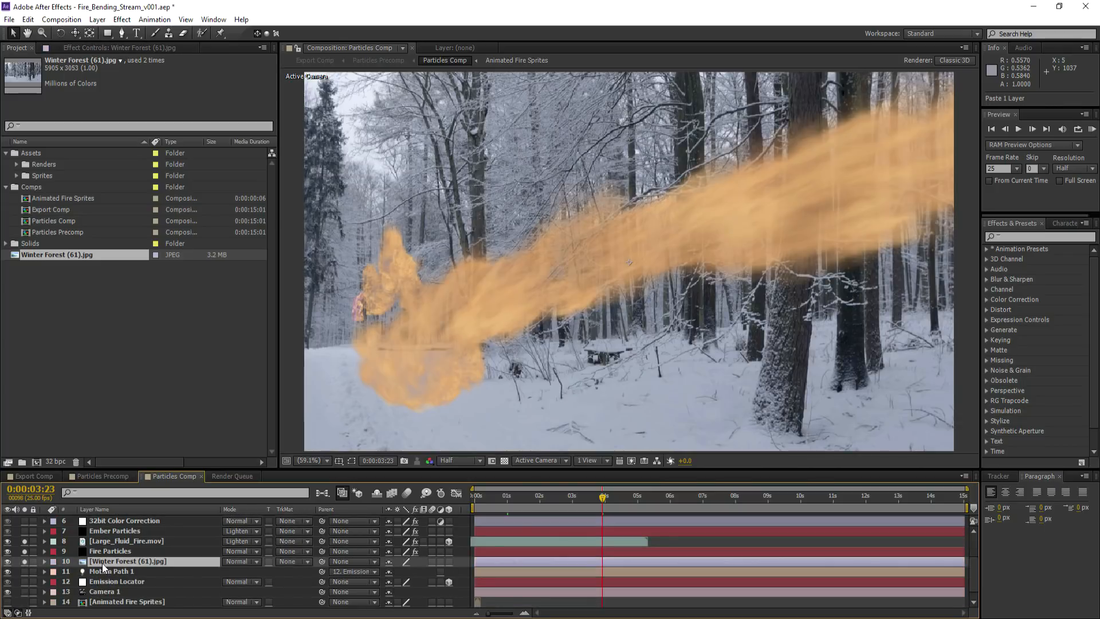
pyautogui.click(99, 593)
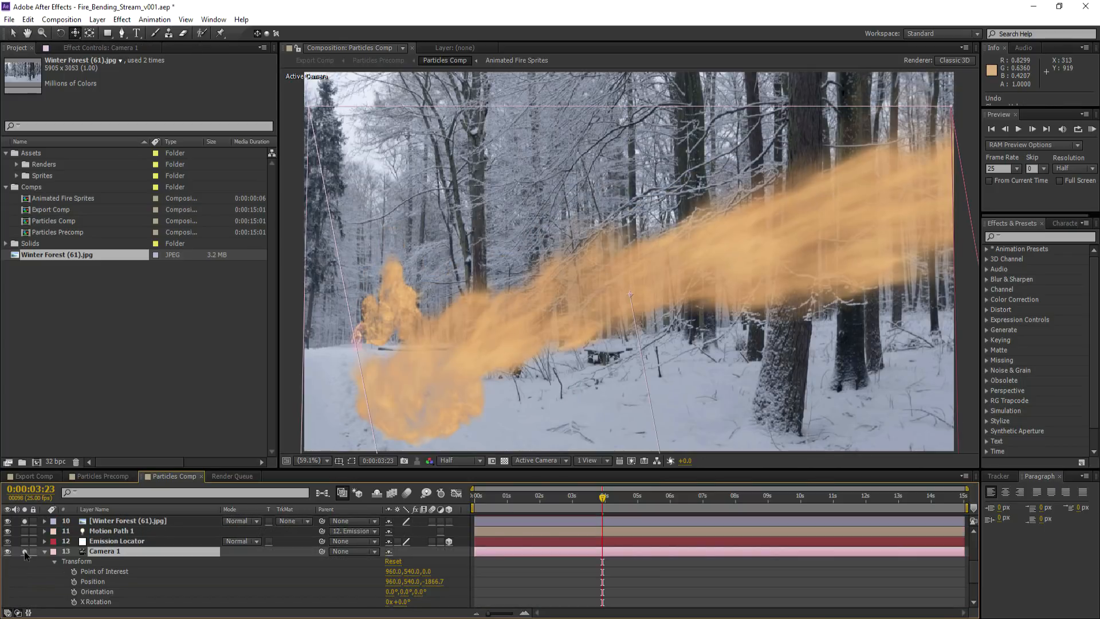
pyautogui.click(25, 552)
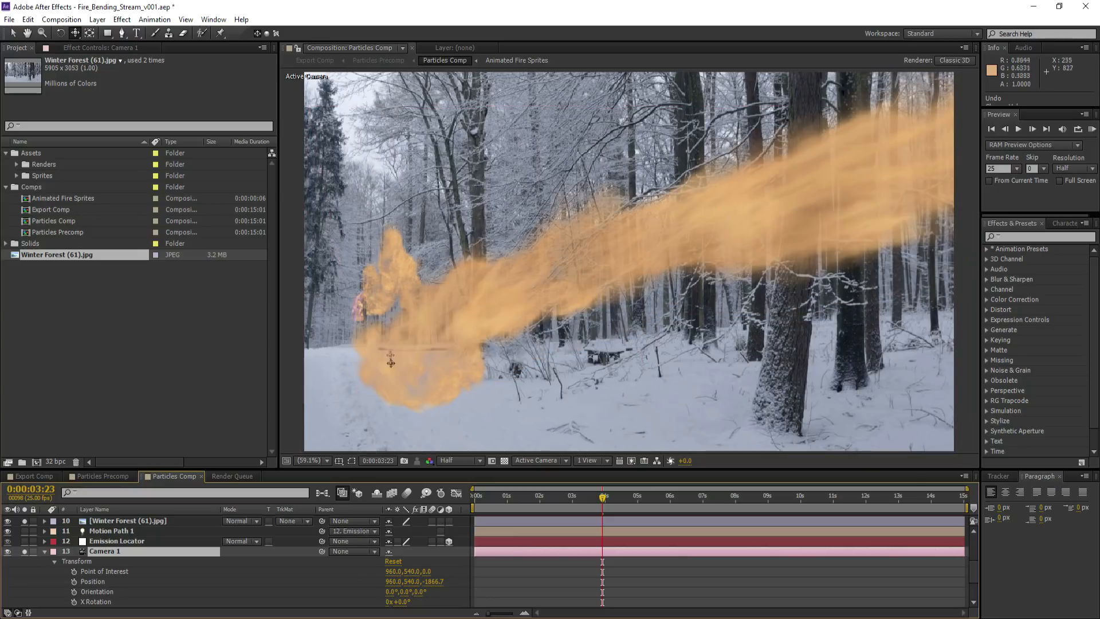
# Line the fire up with the forest photo by moving Camera 1 and setting its Point of Interest to 954.9, 437.2, 1.4
pyautogui.moveTo(408, 571); pyautogui.dragTo(358, 571)
pyautogui.moveTo(512, 266); pyautogui.dragTo(505, 287)
pyautogui.moveTo(414, 571); pyautogui.dragTo(397, 572)
pyautogui.moveTo(416, 385); pyautogui.dragTo(417, 371)
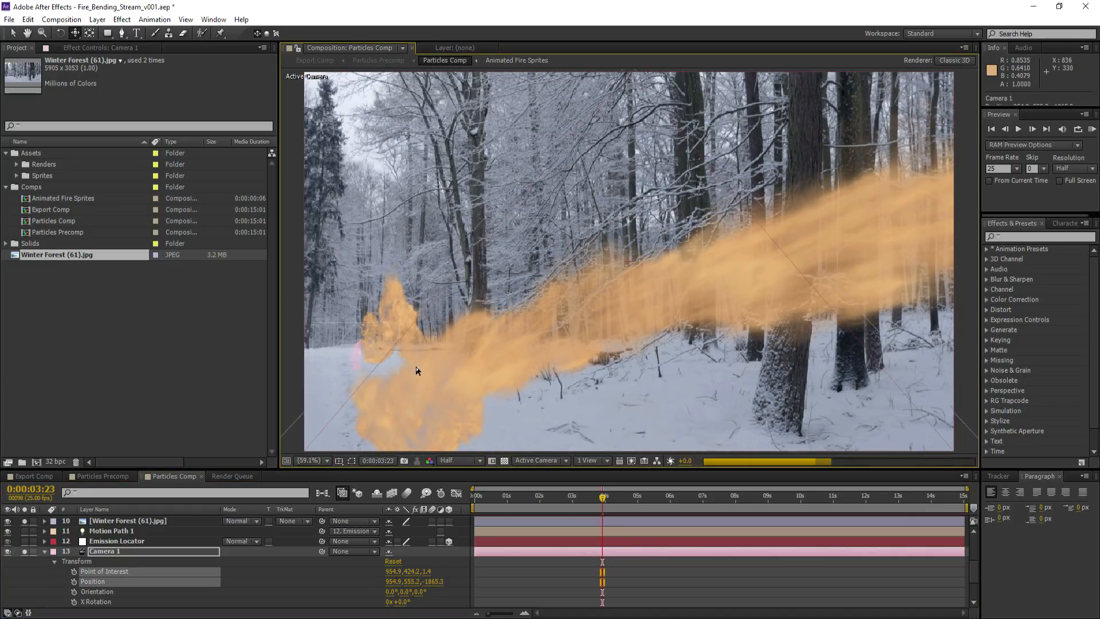
pyautogui.moveTo(415, 572); pyautogui.dragTo(417, 572)
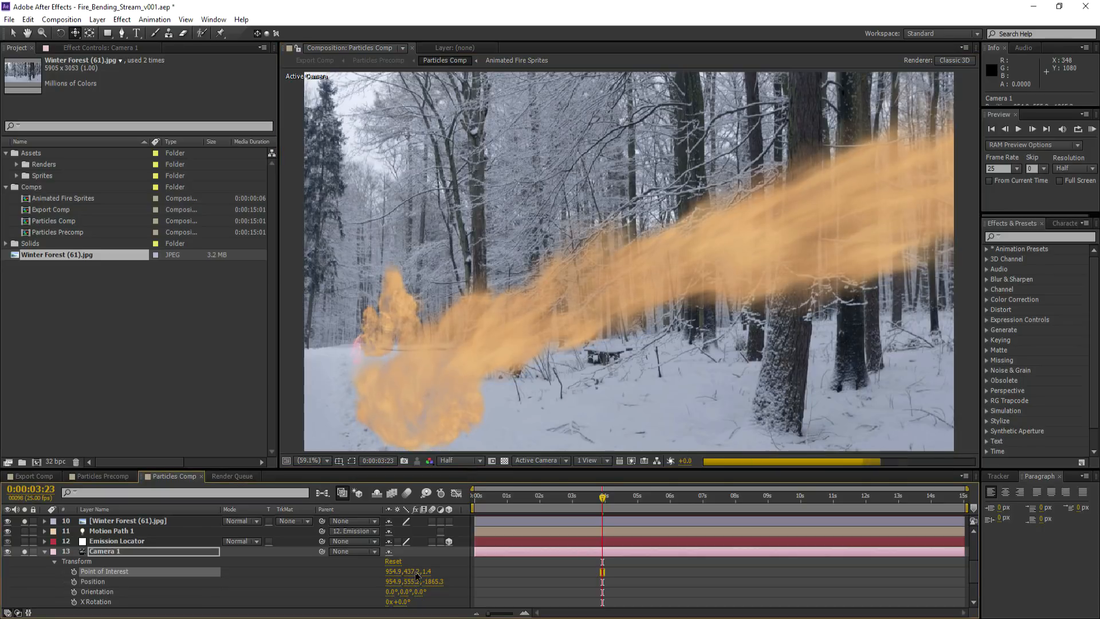
# Delete the forest photo from Particles Comp, turn off the layer solos and return to Export Comp
pyautogui.click(46, 552)
pyautogui.click(101, 554)
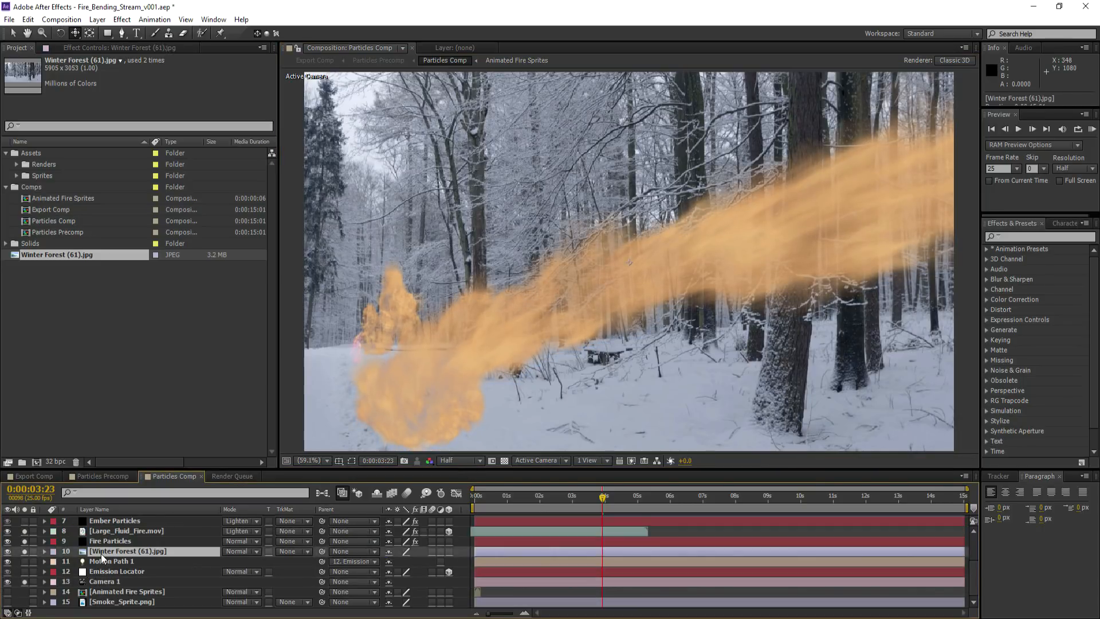
pyautogui.press('Delete')
pyautogui.click(32, 476)
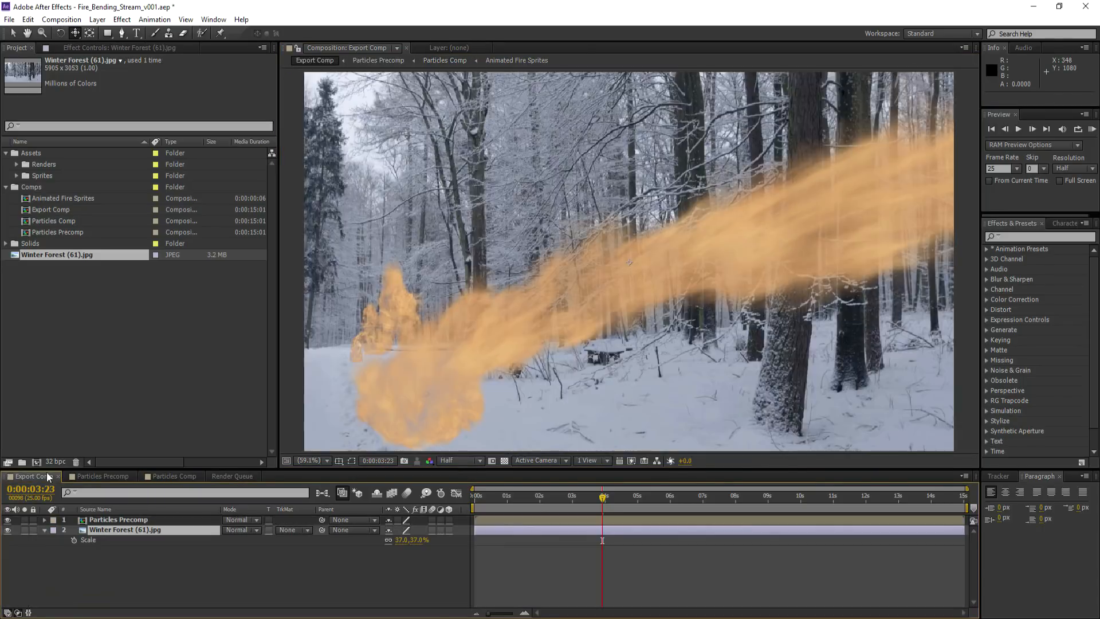
pyautogui.click(150, 477)
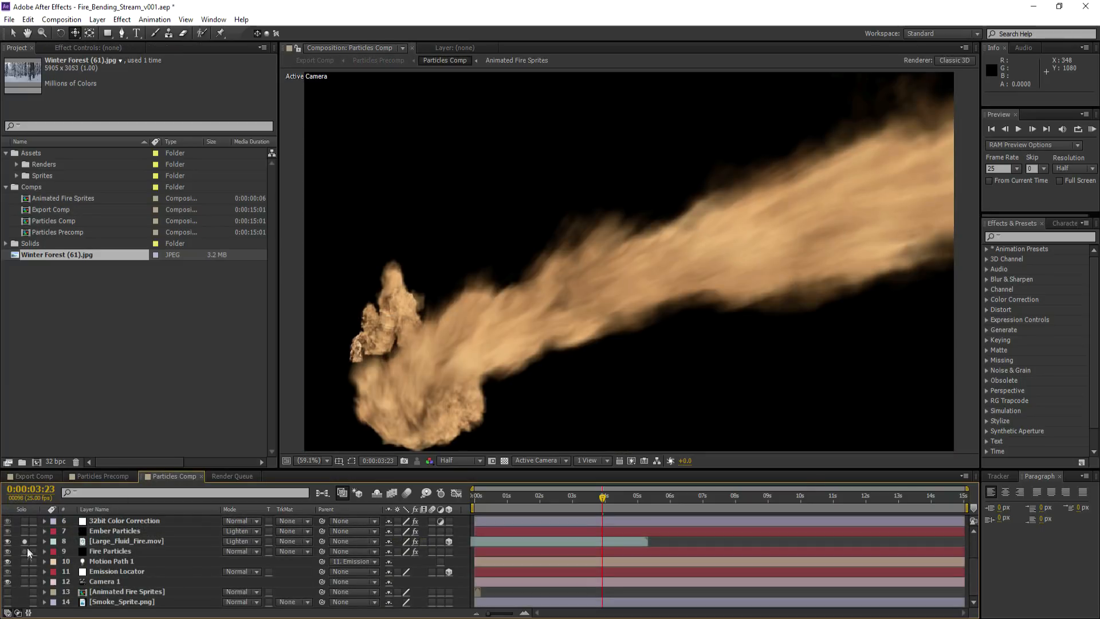
pyautogui.click(38, 476)
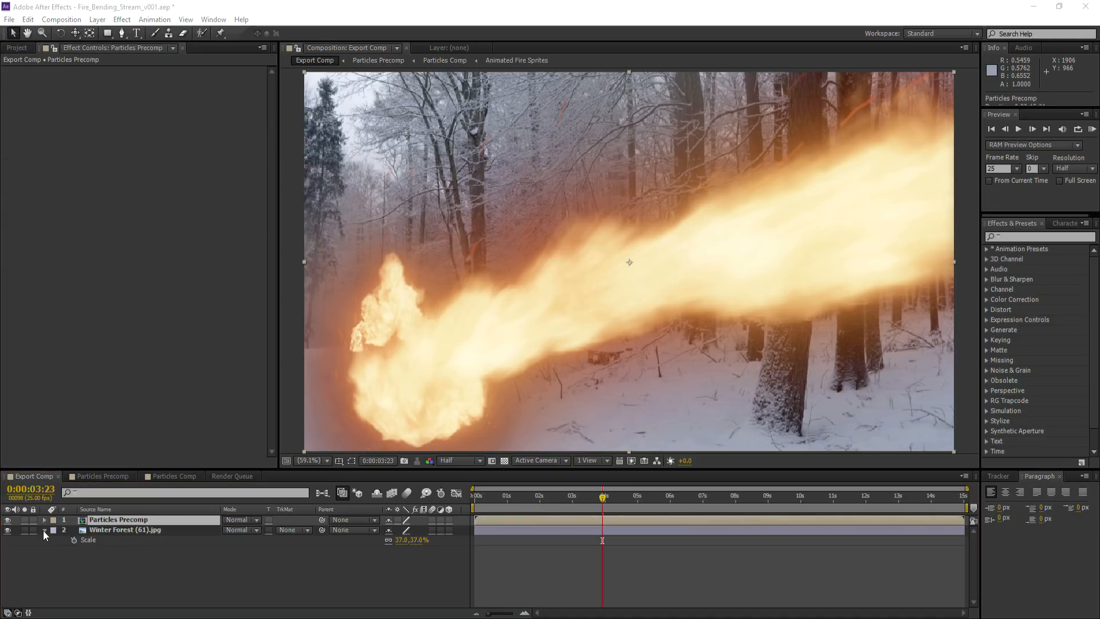
# Apply the Comp Fire Grade.ffx preset to the Particles Precomp layer in Export Comp and collapse its effects
pyautogui.click(43, 531)
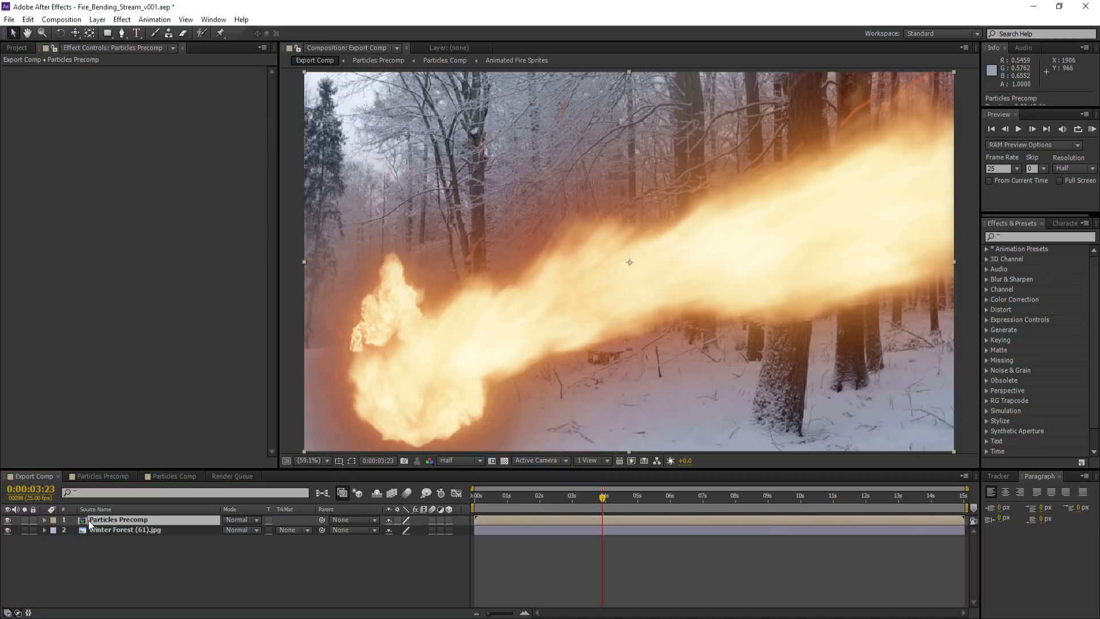
pyautogui.click(155, 20)
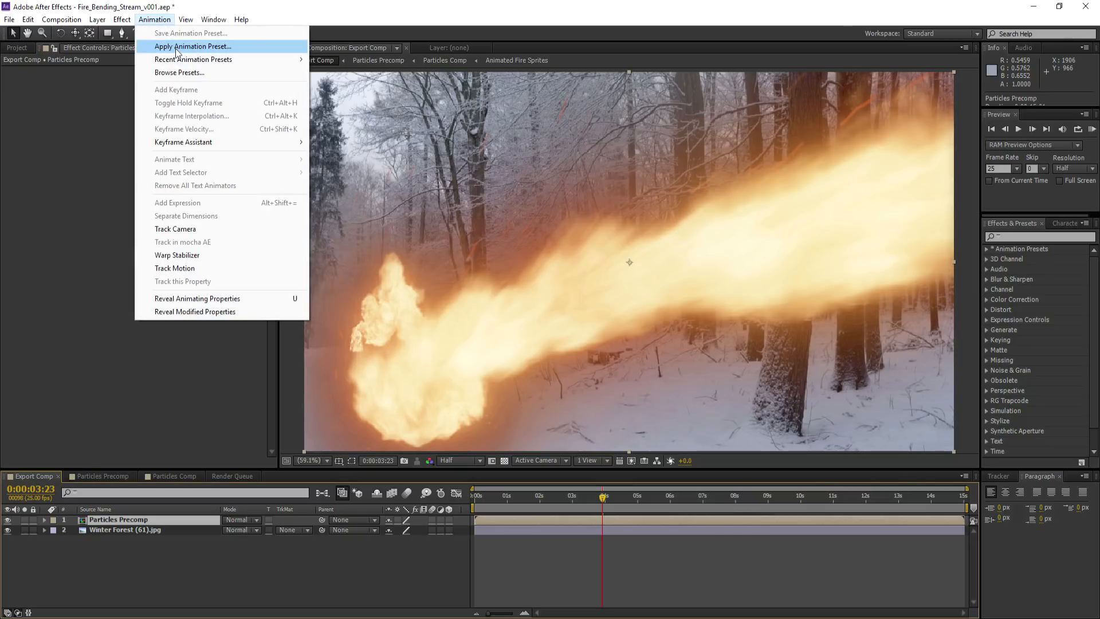
pyautogui.click(175, 47)
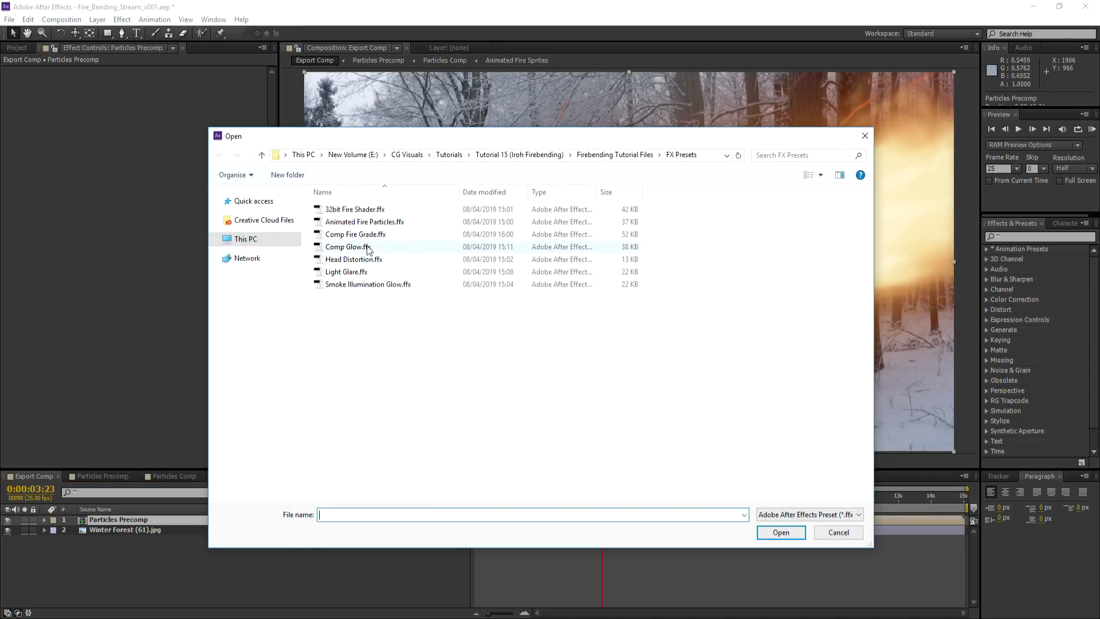
pyautogui.click(355, 235)
pyautogui.click(780, 533)
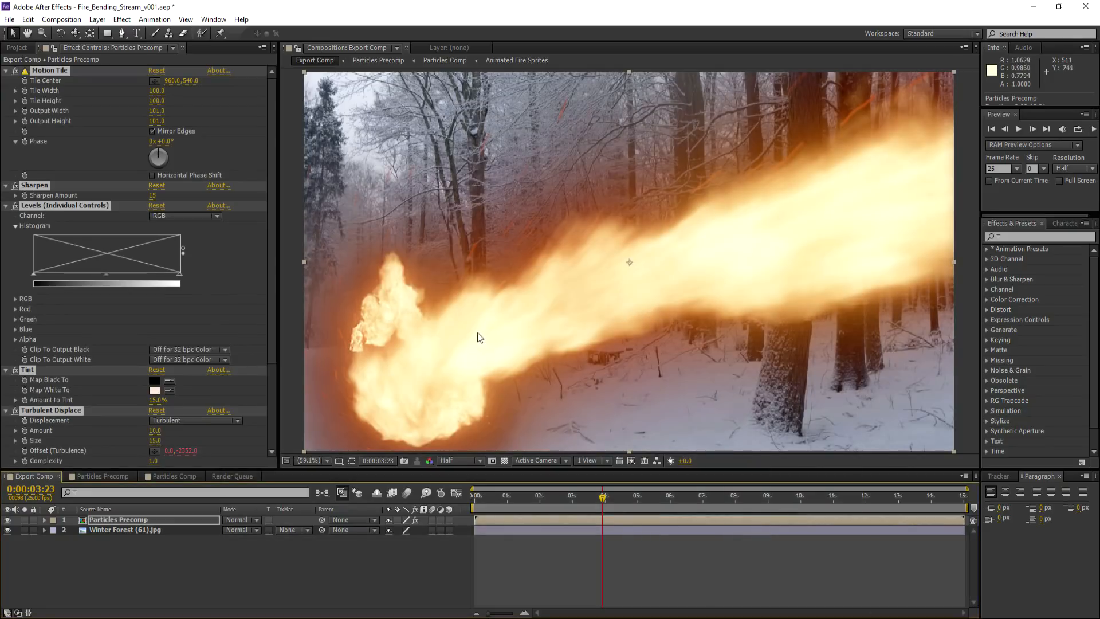
pyautogui.click(6, 71)
pyautogui.click(20, 163)
# Duplicate the Particles Precomp layer and set the upper copy's blending mode to Lighten
pyautogui.click(102, 522)
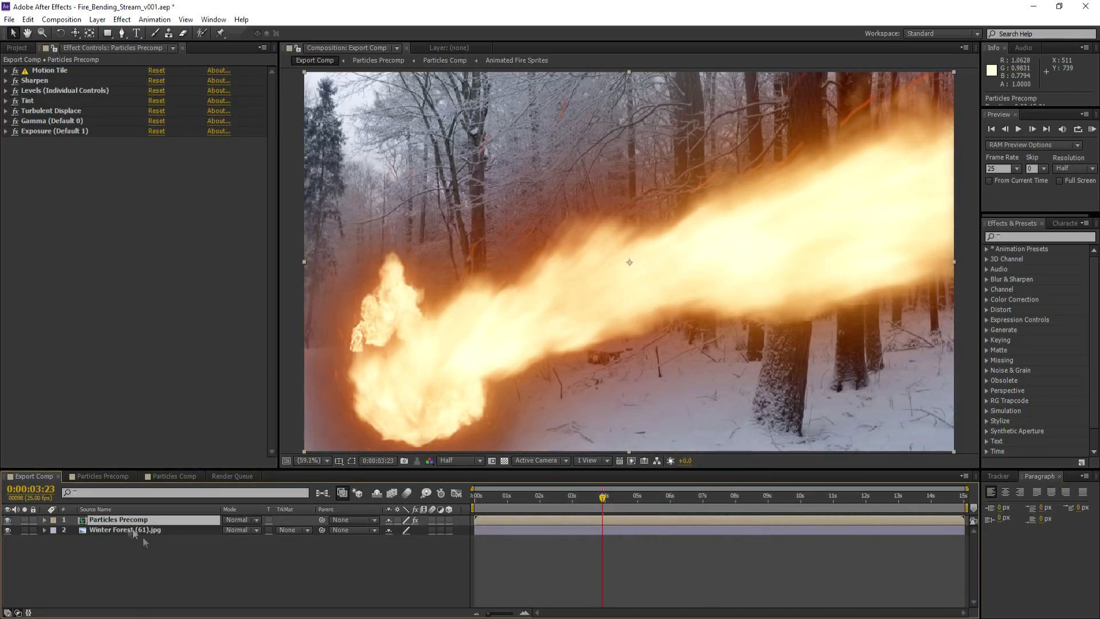
pyautogui.hotkey('ctrl', 'd')
pyautogui.click(237, 520)
pyautogui.click(284, 236)
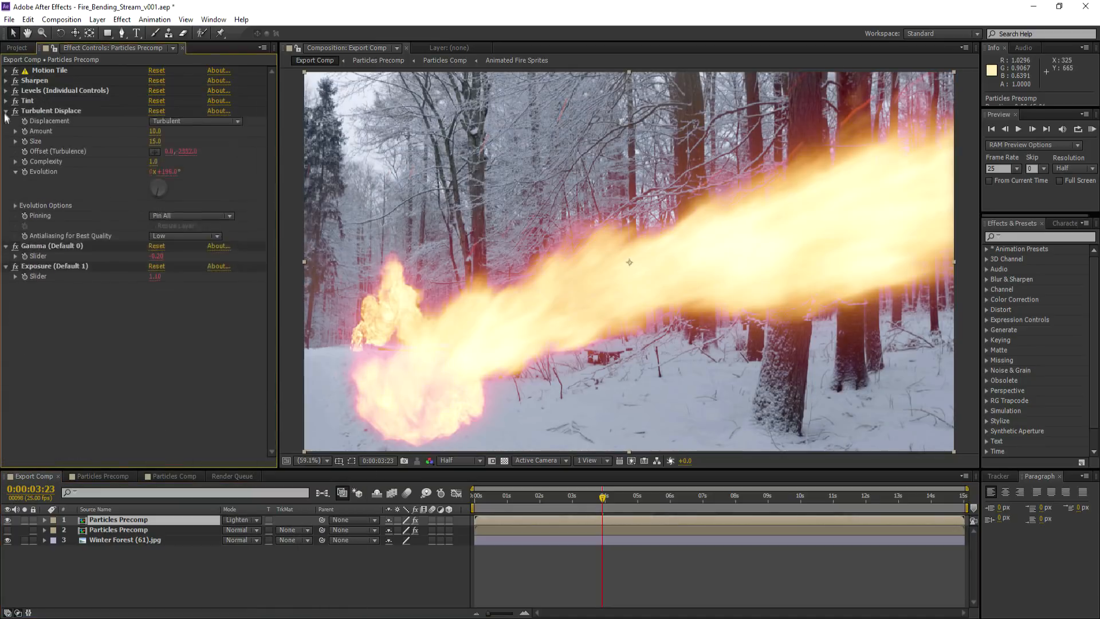
# Set the opacity of the lower Particles Precomp layer to 50%
pyautogui.click(118, 530)
pyautogui.press('t')
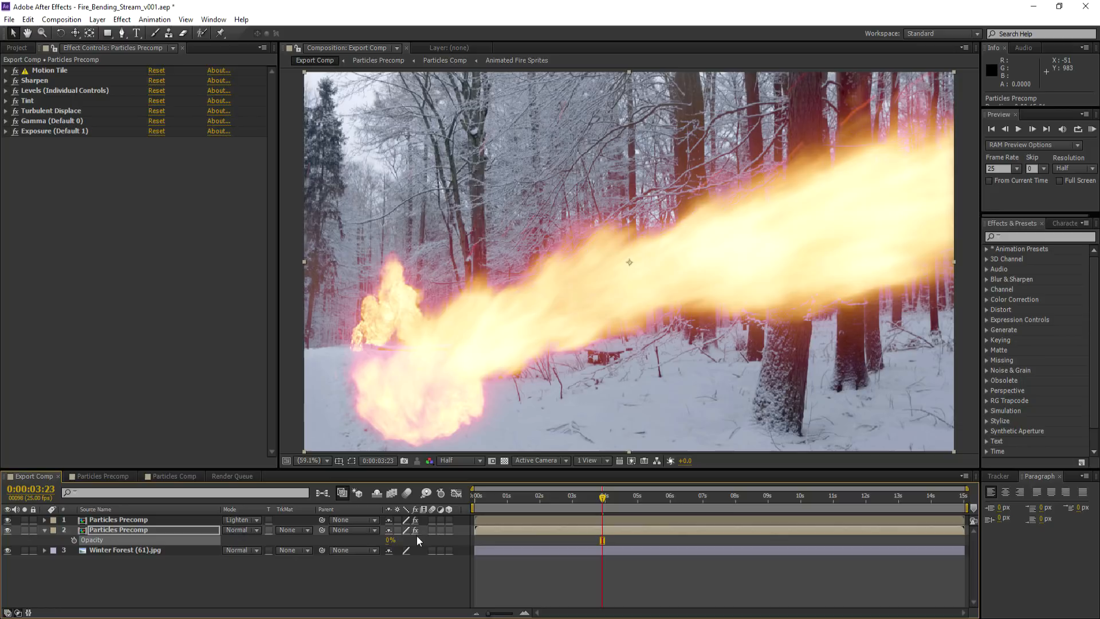
pyautogui.moveTo(401, 538)
pyautogui.mouseDown()
pyautogui.moveTo(485, 528)
pyautogui.moveTo(409, 538)
pyautogui.mouseUp()
pyautogui.click(390, 539)
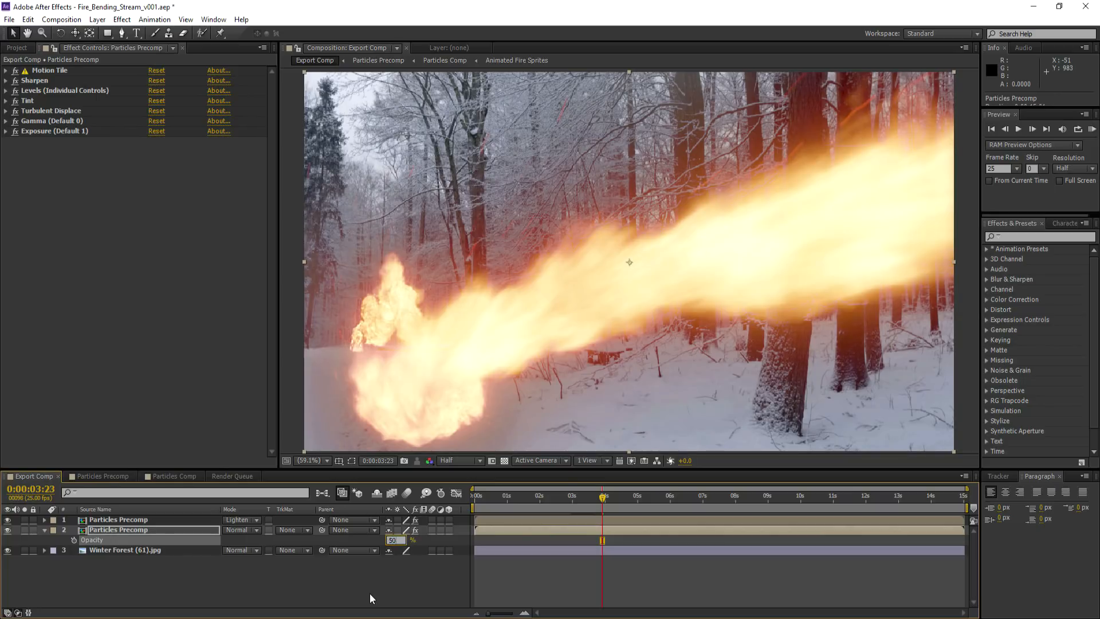
pyautogui.click(369, 594)
pyautogui.click(44, 530)
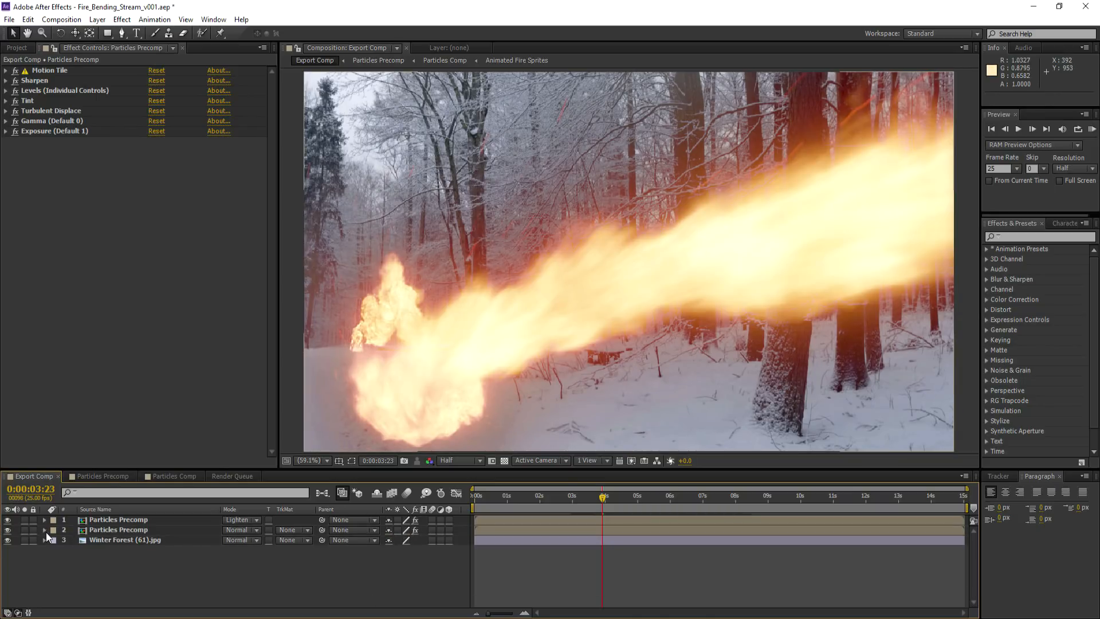
# Create a white 1920 x 1080 px solid named Comp Glow in Export Comp
pyautogui.click(74, 555)
pyautogui.rightClick(79, 559)
pyautogui.moveTo(119, 431)
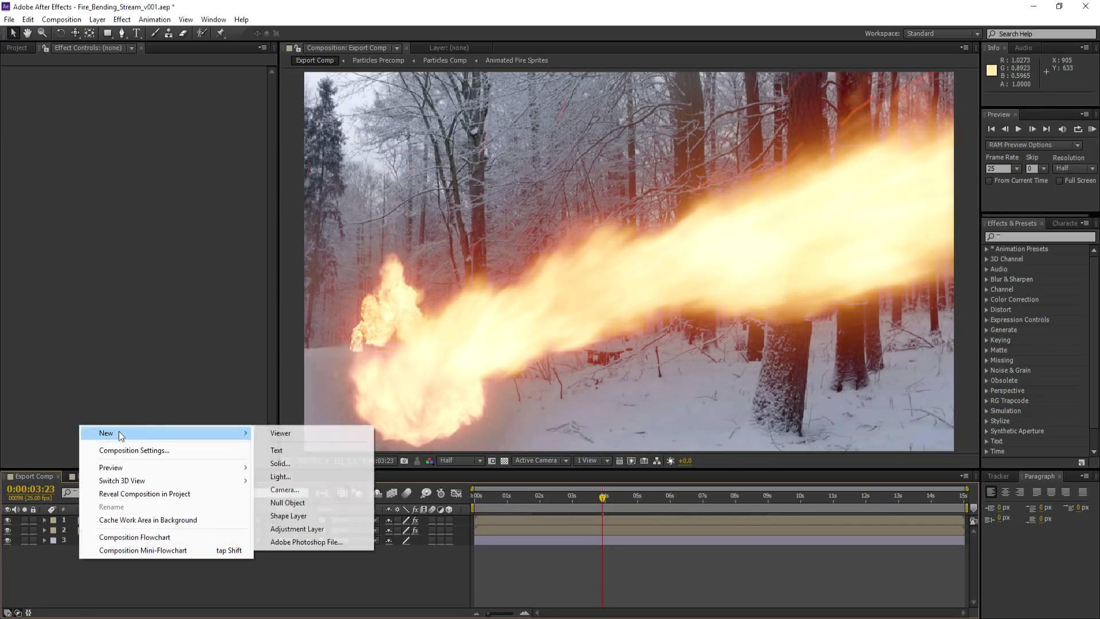
pyautogui.click(302, 458)
pyautogui.write('Colp Glow')
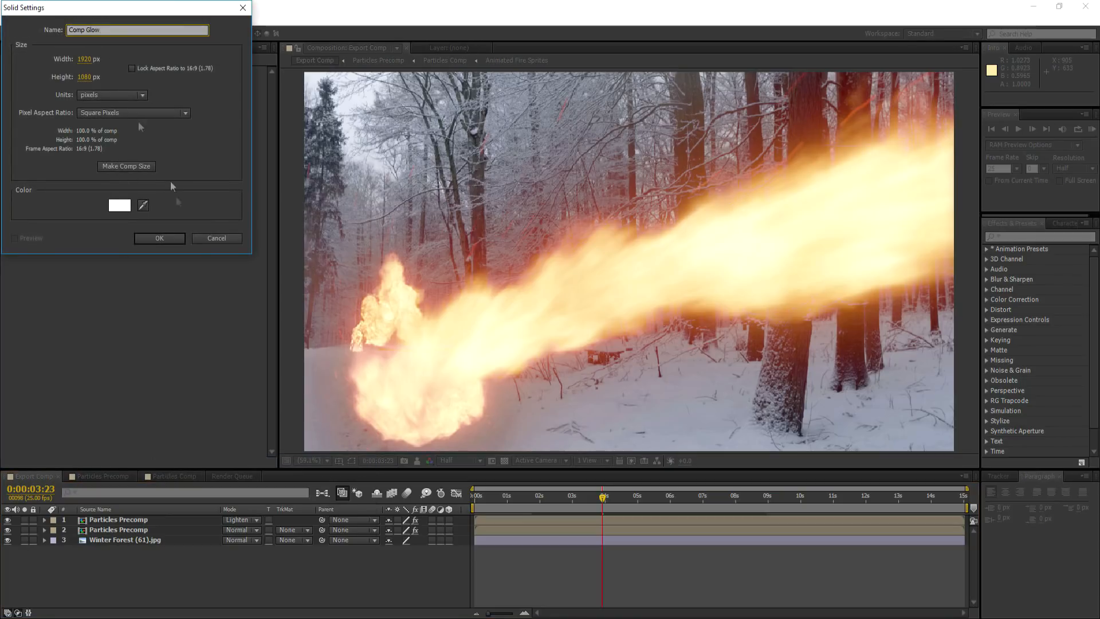
pyautogui.press('Return')
# Apply the Comp Glow.ffx preset to the Comp Glow solid
pyautogui.click(155, 20)
pyautogui.click(178, 50)
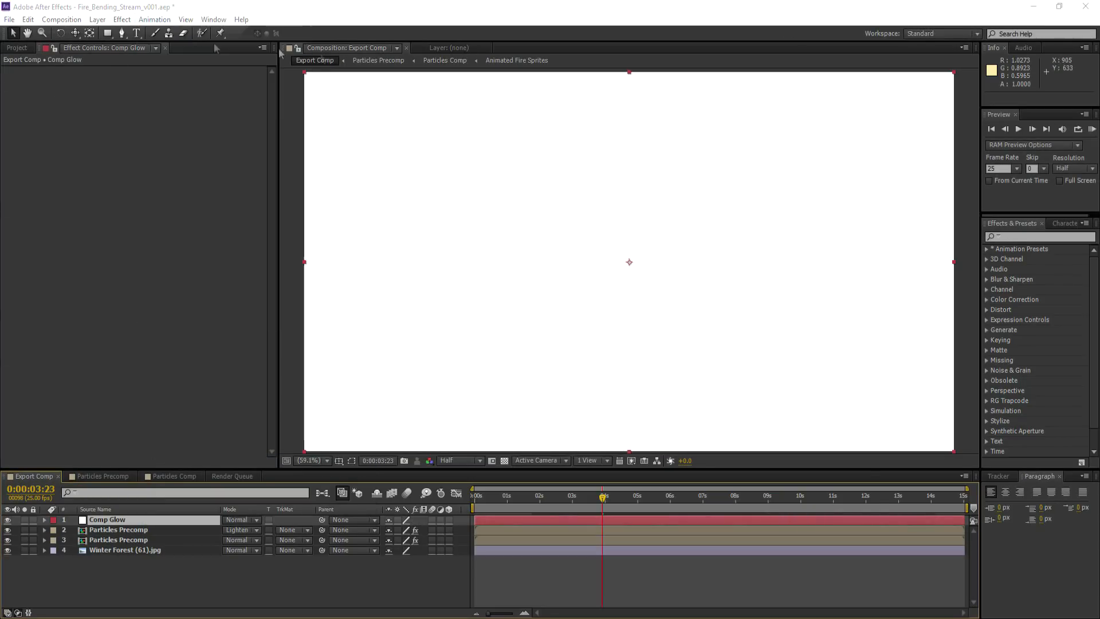
pyautogui.click(355, 247)
pyautogui.click(792, 538)
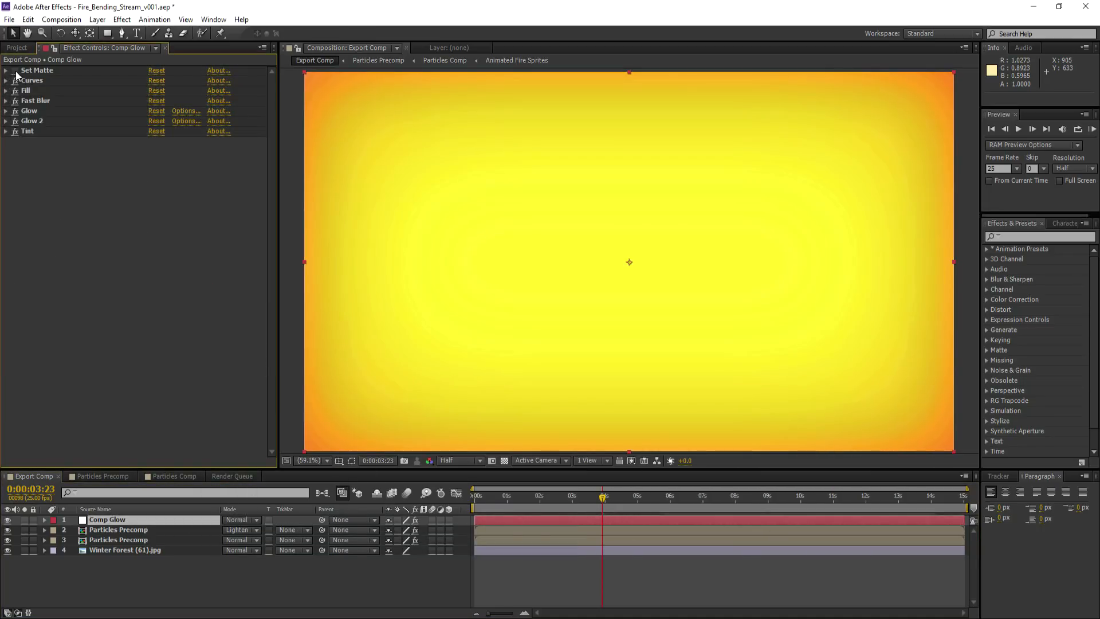
# Take Comp Glow's Set Matte from the upper Particles Precomp layer and set the solid's blending mode to Screen
pyautogui.click(5, 71)
pyautogui.click(170, 81)
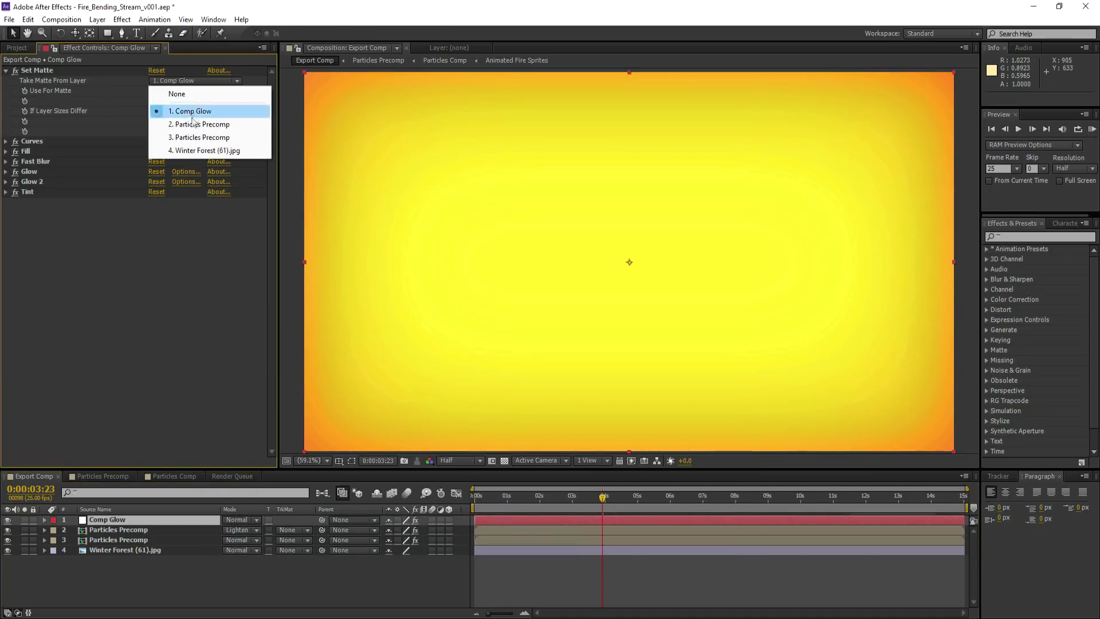
pyautogui.click(191, 124)
pyautogui.click(241, 520)
pyautogui.click(275, 246)
# Raise Comp Glow's Fast Blur blurriness to 526 and reduce the layer's opacity to about 70%
pyautogui.click(6, 162)
pyautogui.moveTo(50, 216); pyautogui.dragTo(351, 216)
pyautogui.click(104, 522)
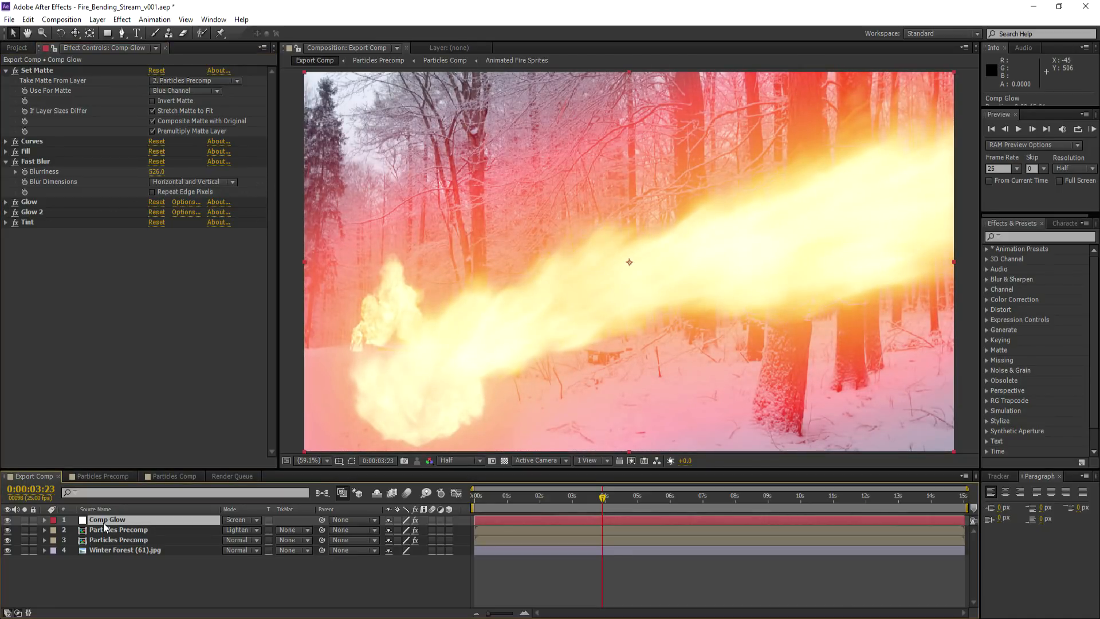
pyautogui.press('t')
pyautogui.moveTo(393, 531); pyautogui.dragTo(302, 509)
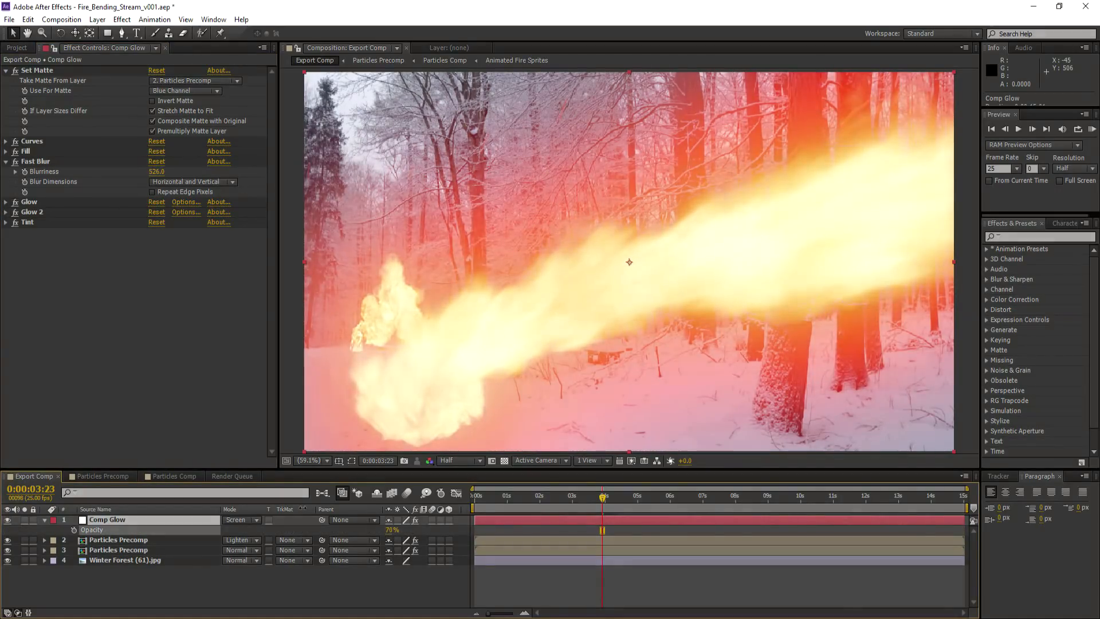
# Draw a mask on Comp Glow over the fire stream, feather it heavily and adjust its placement
pyautogui.scroll(-3, 627, 259)
pyautogui.moveTo(870, 99); pyautogui.dragTo(580, 405)
pyautogui.press('f')
pyautogui.moveTo(403, 540); pyautogui.dragTo(491, 539)
pyautogui.click(352, 460)
pyautogui.moveTo(404, 540); pyautogui.dragTo(626, 538)
pyautogui.hotkey('ctrl', 't')
pyautogui.moveTo(579, 252); pyautogui.dragTo(545, 251)
pyautogui.scroll(2, 546, 251)
pyautogui.moveTo(462, 243); pyautogui.dragTo(418, 253)
# Create a white solid named Light Glare, place it between the Particles Precomp layers and the forest photo, and solo it
pyautogui.rightClick(83, 583)
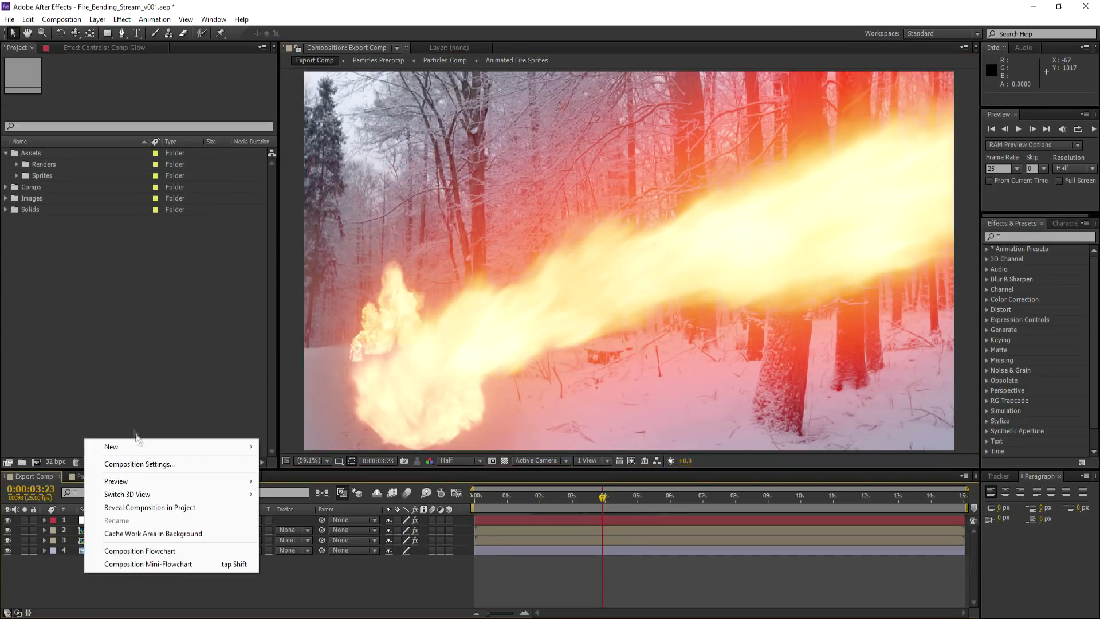
pyautogui.moveTo(115, 444)
pyautogui.click(292, 473)
pyautogui.write('Light Glare')
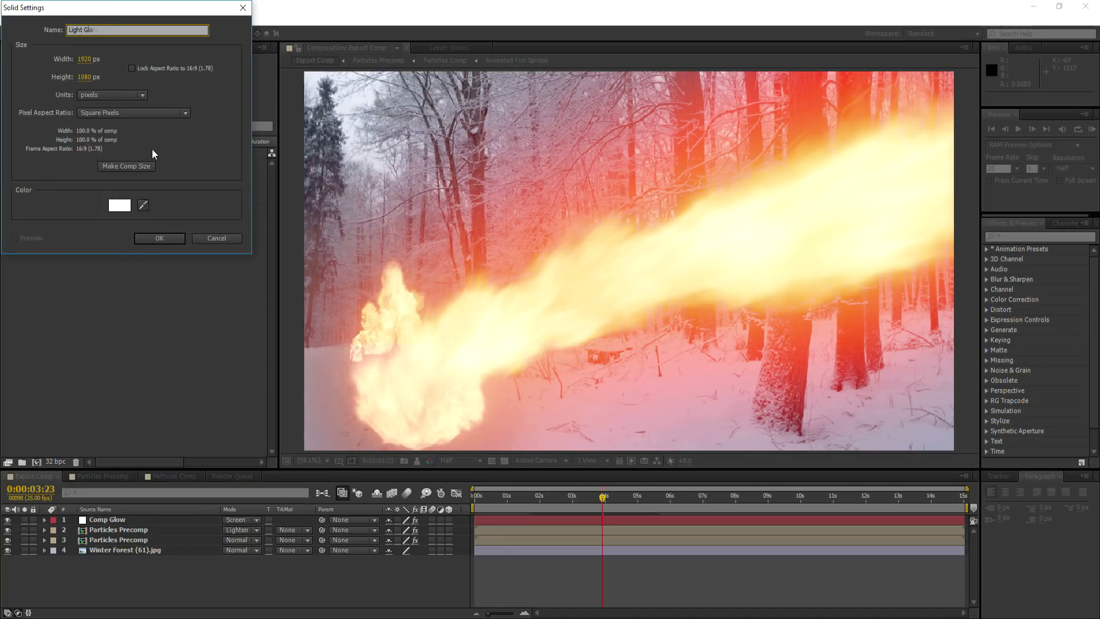
pyautogui.click(154, 237)
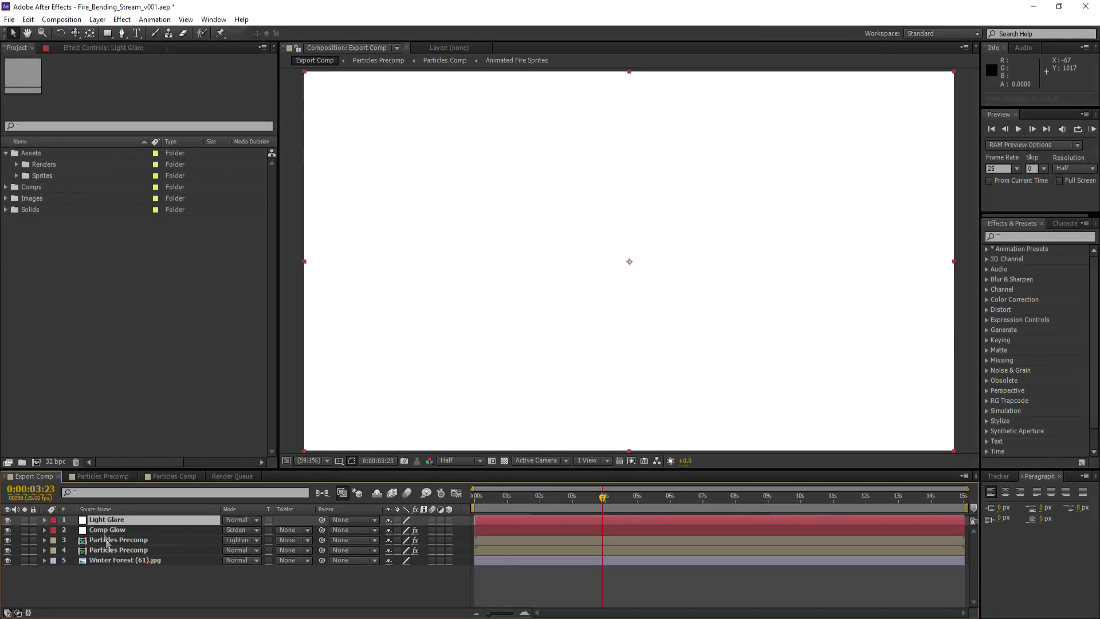
pyautogui.moveTo(106, 542); pyautogui.dragTo(105, 551)
pyautogui.click(25, 550)
# Apply the Light Glare.ffx preset to the Light Glare solid
pyautogui.click(155, 19)
pyautogui.click(178, 46)
pyautogui.click(438, 273)
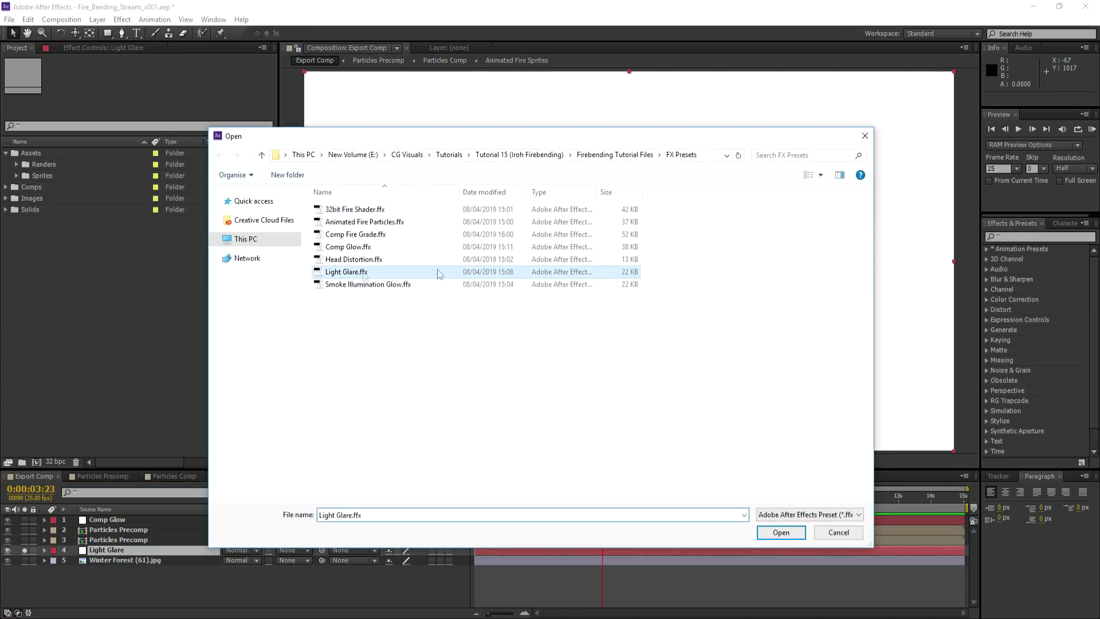
pyautogui.click(779, 532)
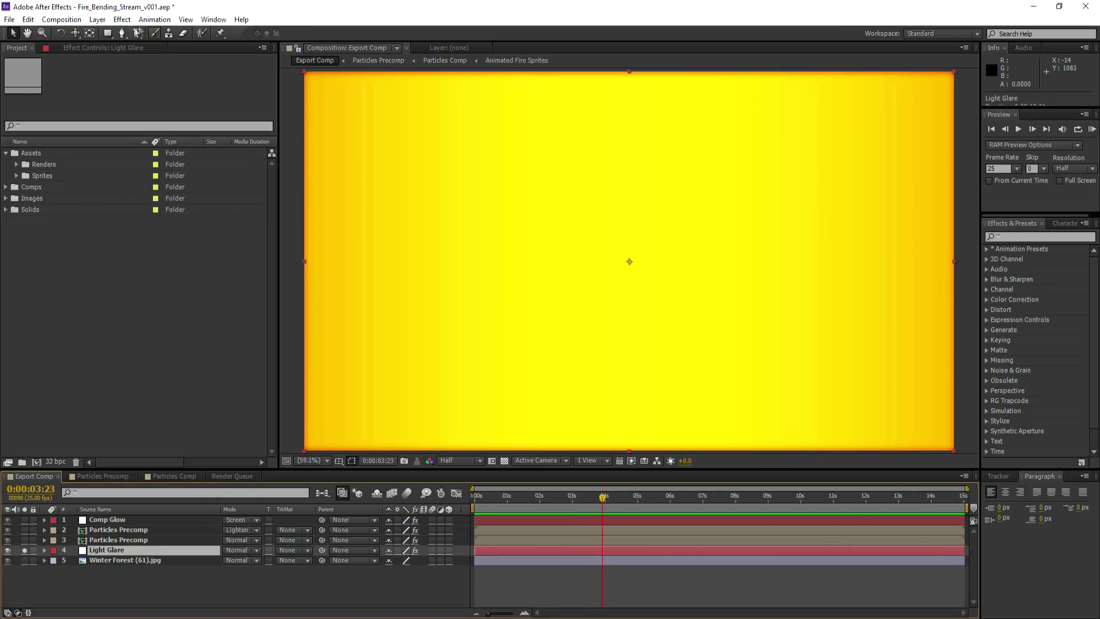
# Take Light Glare's Set Matte from layer 2, Particles Precomp, and collapse the effects above CC Cross Blur
pyautogui.click(179, 82)
pyautogui.click(189, 120)
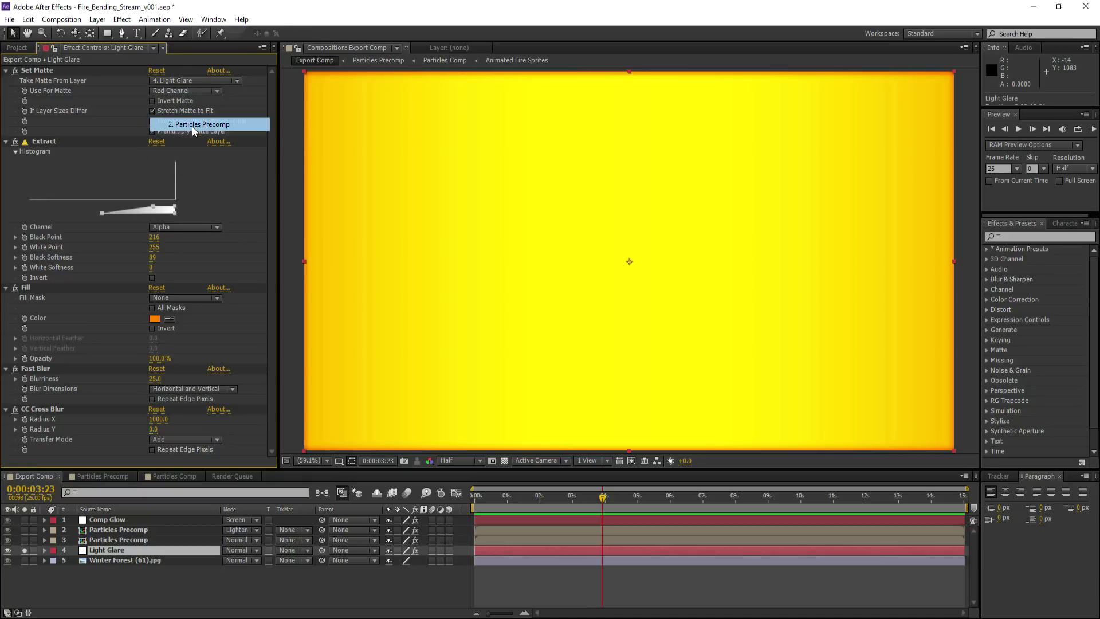
pyautogui.click(5, 70)
pyautogui.click(5, 80)
pyautogui.click(6, 90)
pyautogui.click(6, 100)
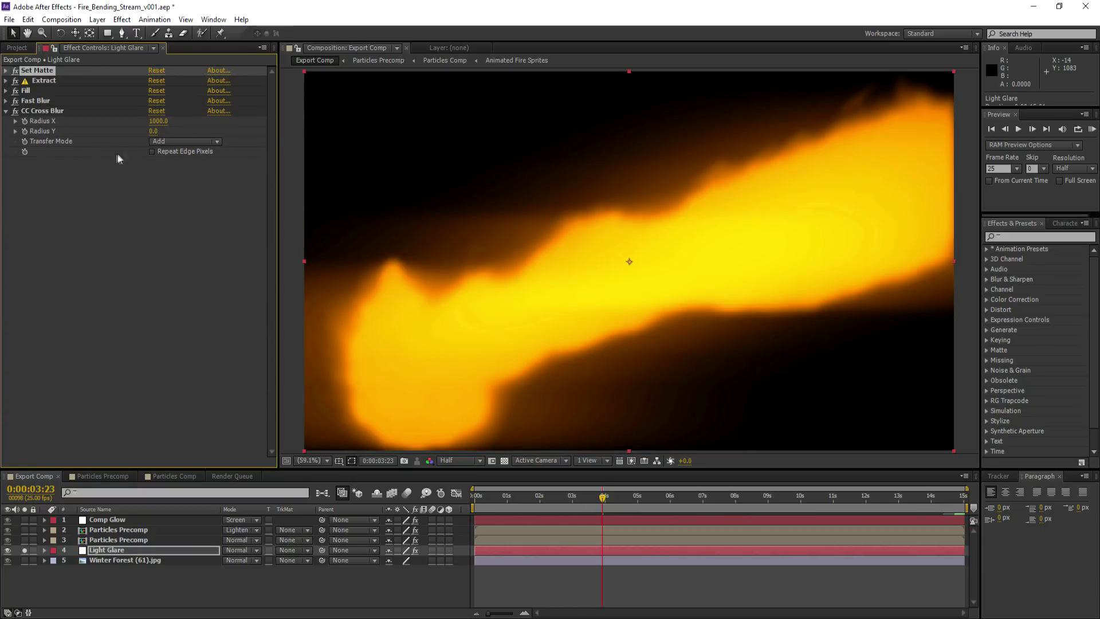
# Set Light Glare's CC Cross Blur Radius X to 1260, blend the layer with Screen and turn off its solo
pyautogui.moveTo(159, 122); pyautogui.dragTo(189, 133)
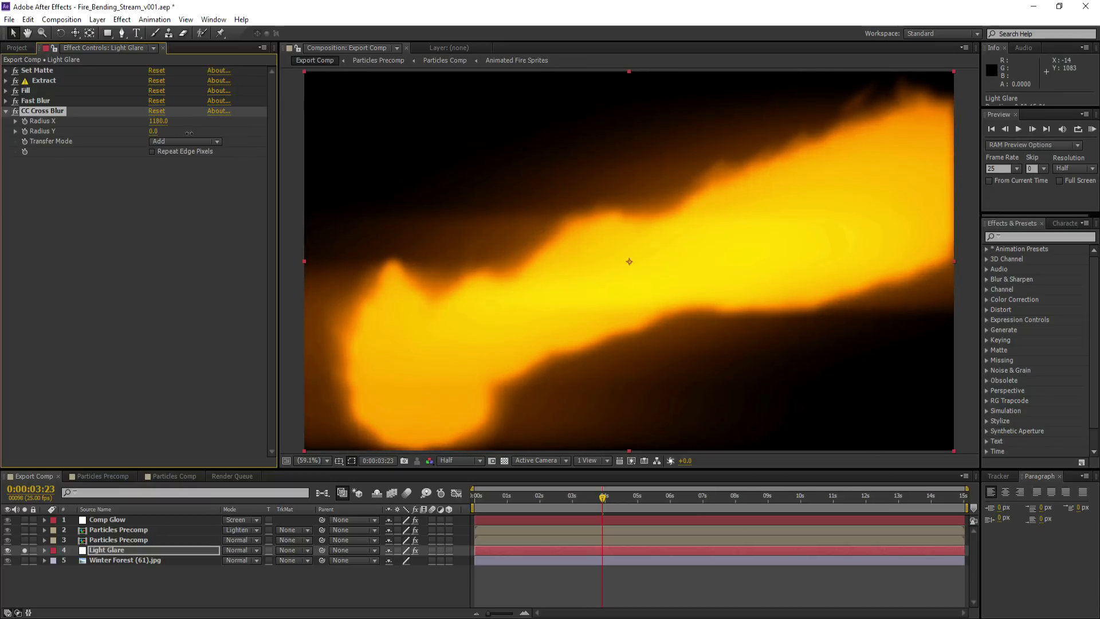
pyautogui.click(236, 550)
pyautogui.click(250, 177)
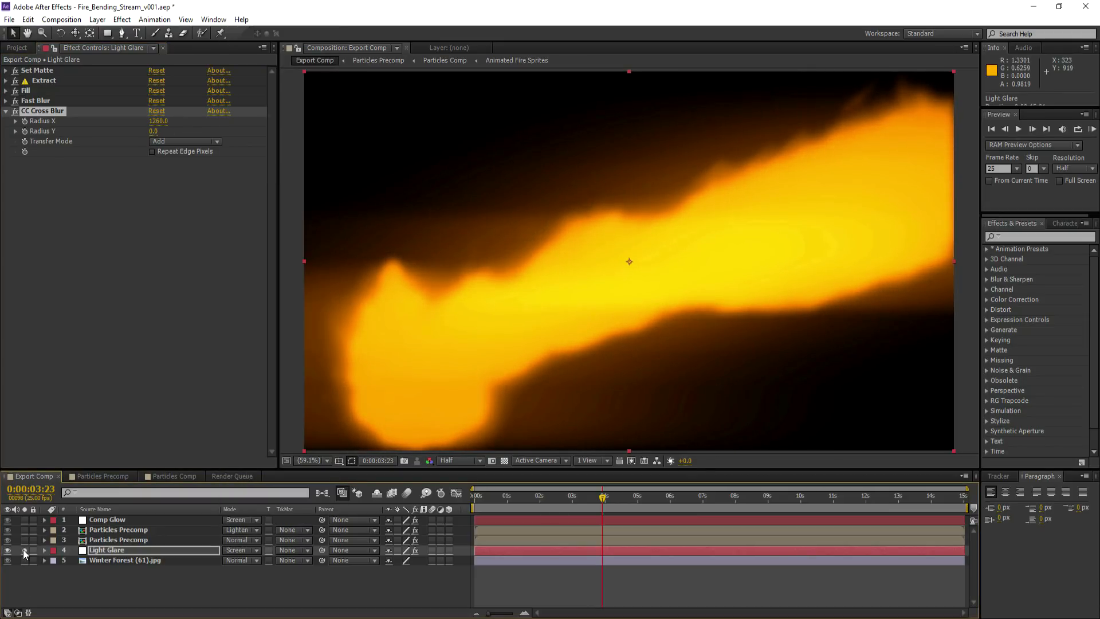
pyautogui.click(25, 550)
pyautogui.click(54, 594)
pyautogui.click(92, 552)
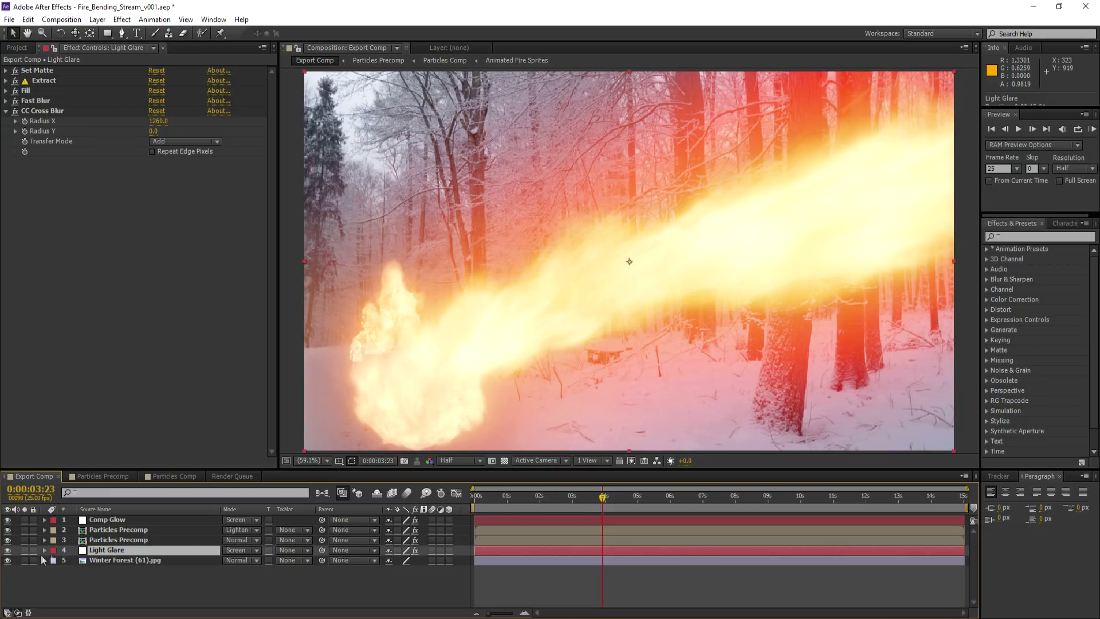
# Lower the Light Glare layer's opacity, judging it with Comp Glow temporarily hidden
pyautogui.click(8, 550)
pyautogui.click(8, 551)
pyautogui.click(8, 520)
pyautogui.press('t')
pyautogui.moveTo(391, 561); pyautogui.dragTo(329, 556)
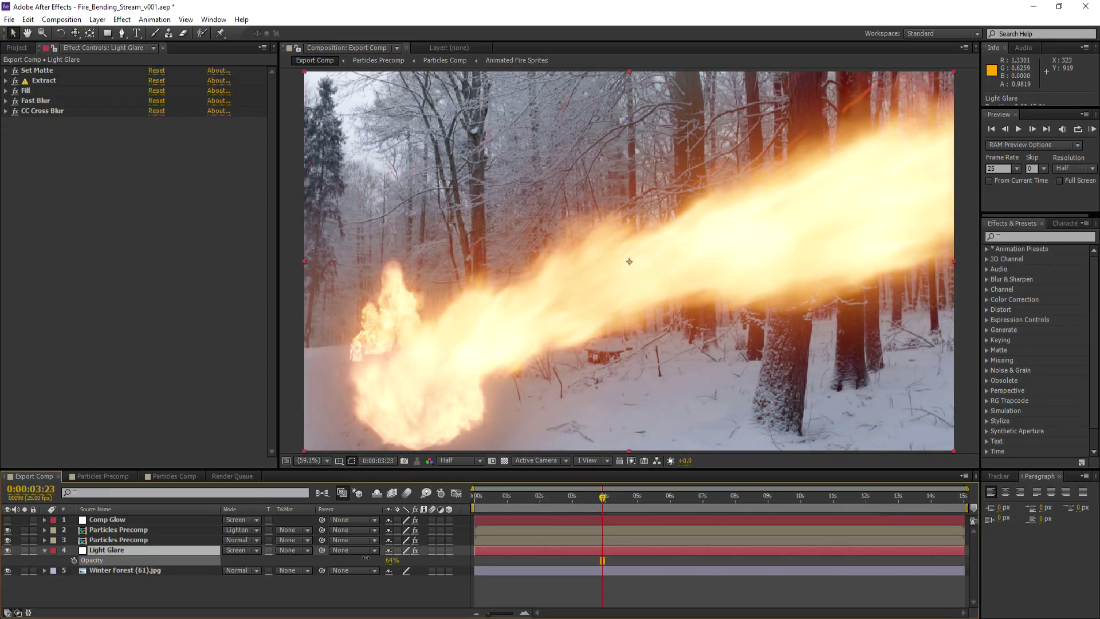
pyautogui.click(8, 520)
# Create an adjustment layer above all other layers and name it Heat Distortion
pyautogui.rightClick(84, 590)
pyautogui.moveTo(119, 452)
pyautogui.click(298, 559)
pyautogui.press('Return')
pyautogui.write('Heat Distortion')
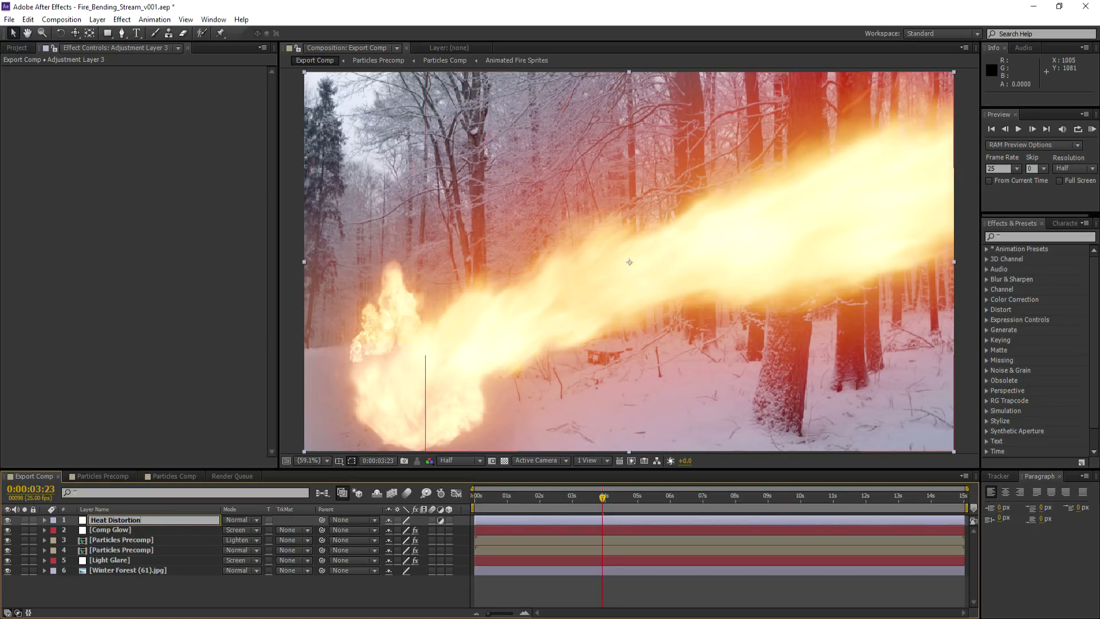
pyautogui.click(115, 578)
# Create a new 1920 x 1080, 25 fps composition named Heat Displacement Map
pyautogui.click(21, 48)
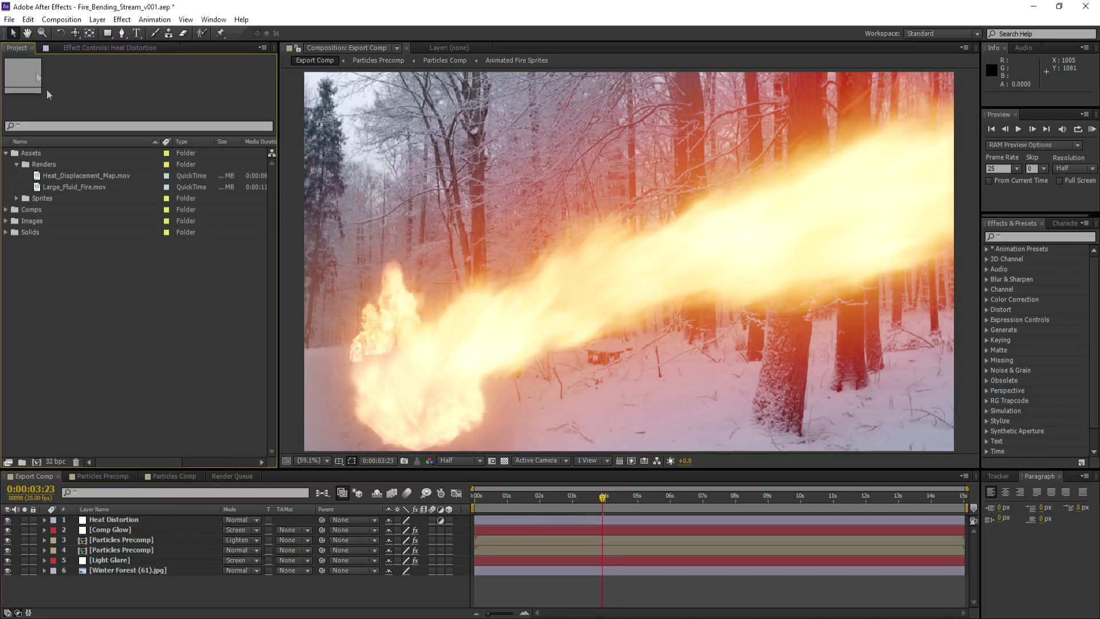
pyautogui.click(30, 232)
pyautogui.click(62, 19)
pyautogui.click(80, 32)
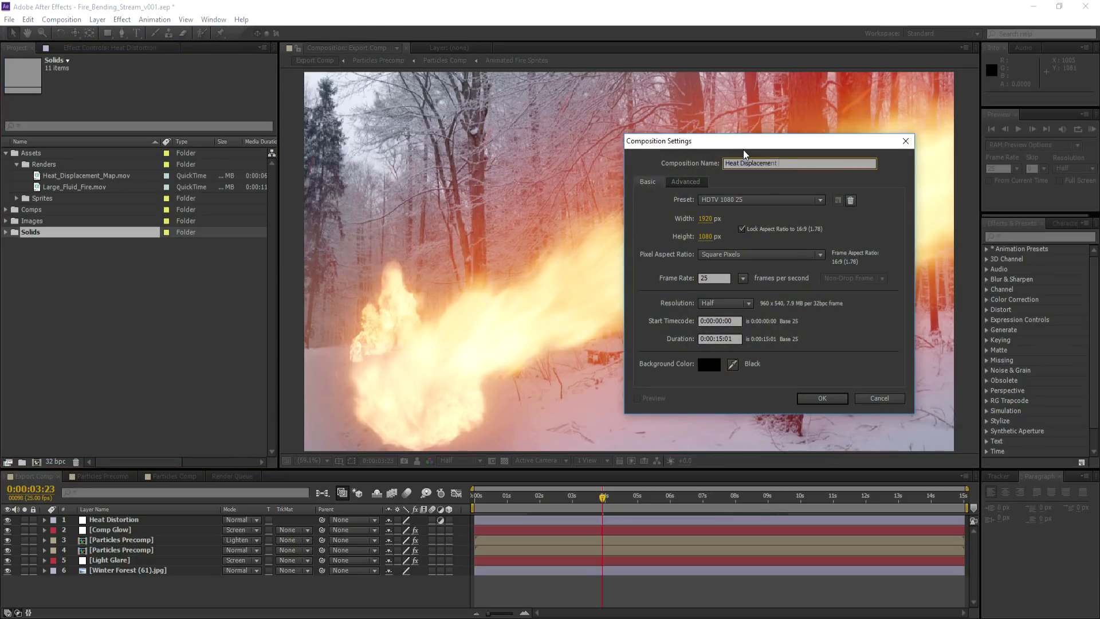
pyautogui.click(821, 398)
# Place Heat_Displacement_Map.mov in the Heat Displacement Map comp and scale it to 200%
pyautogui.moveTo(86, 175); pyautogui.dragTo(367, 566)
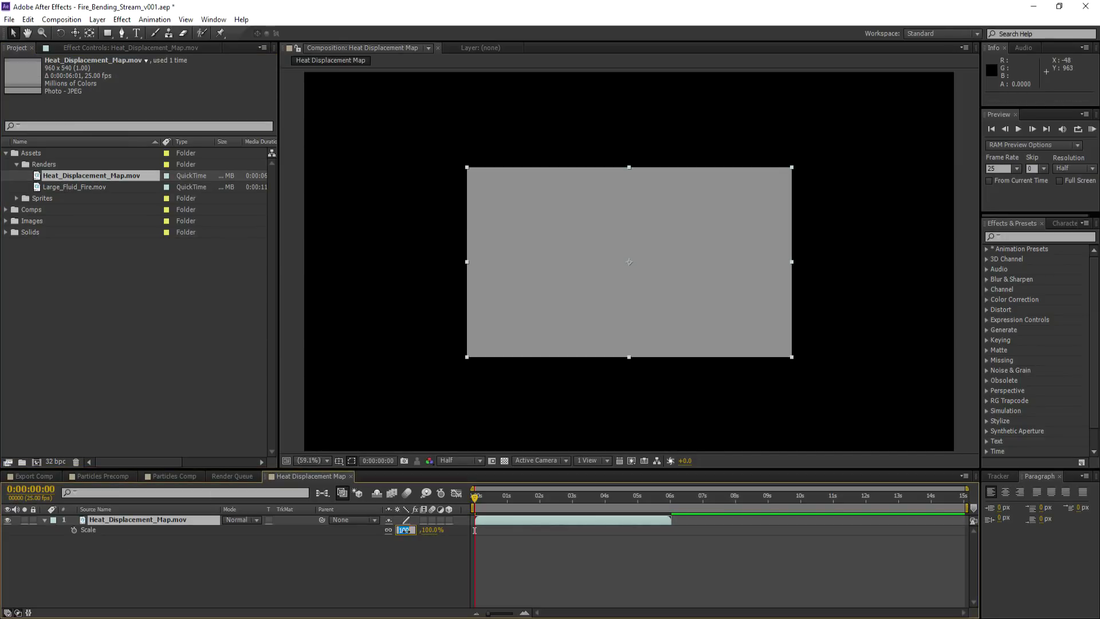
pyautogui.write('200')
pyautogui.press('Return')
# Set the Heat_Displacement_Map.mov layer's blending mode to Hard Light
pyautogui.click(167, 519)
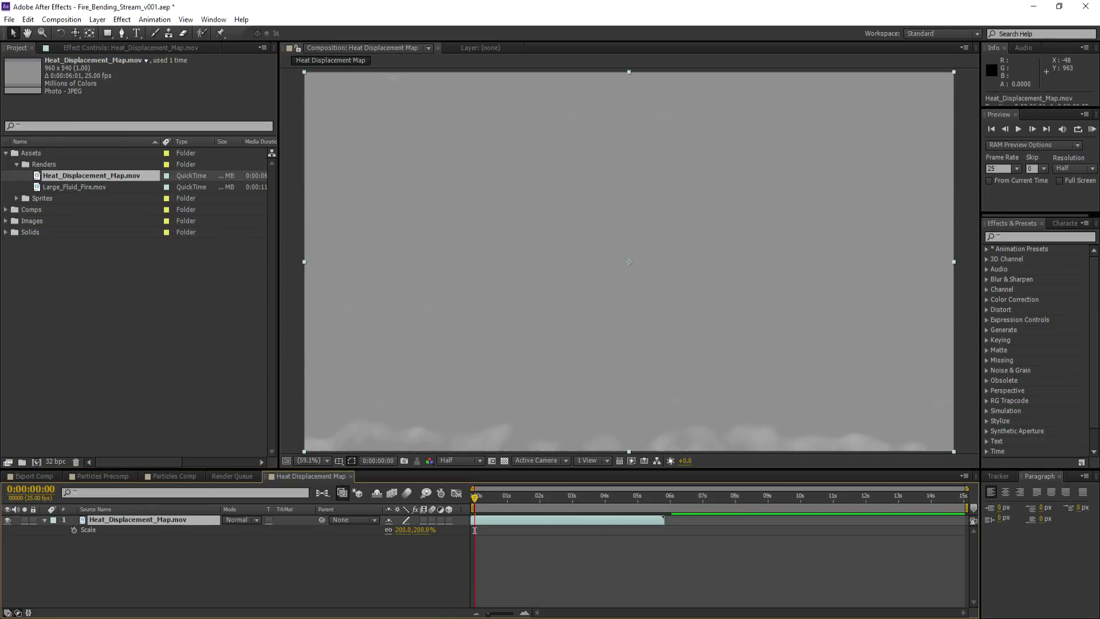
pyautogui.rightClick(597, 518)
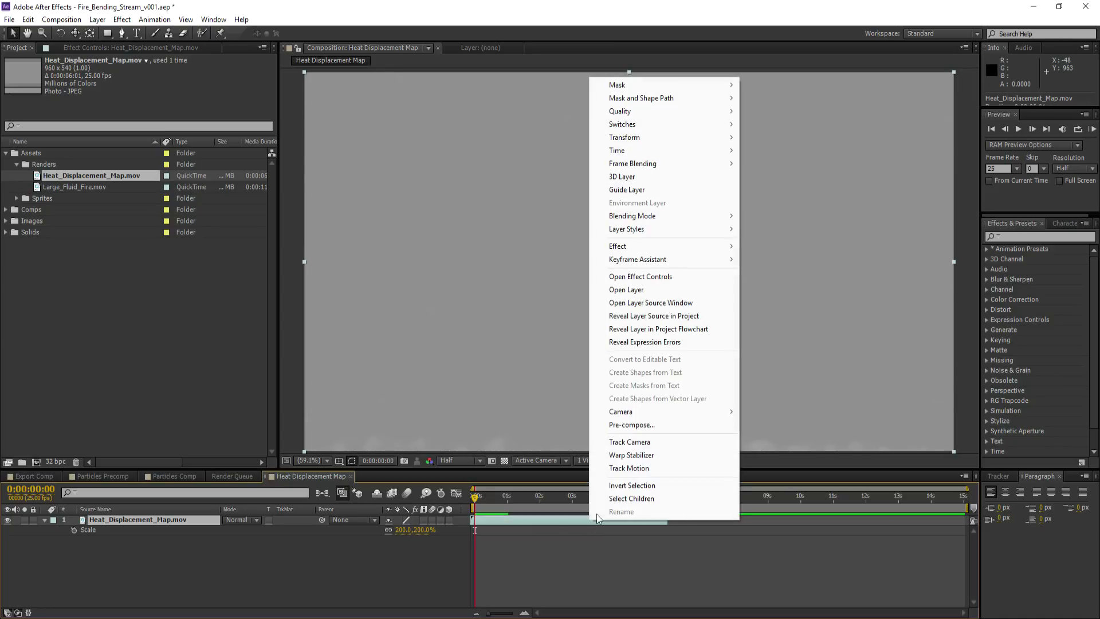
pyautogui.moveTo(670, 215)
pyautogui.click(771, 371)
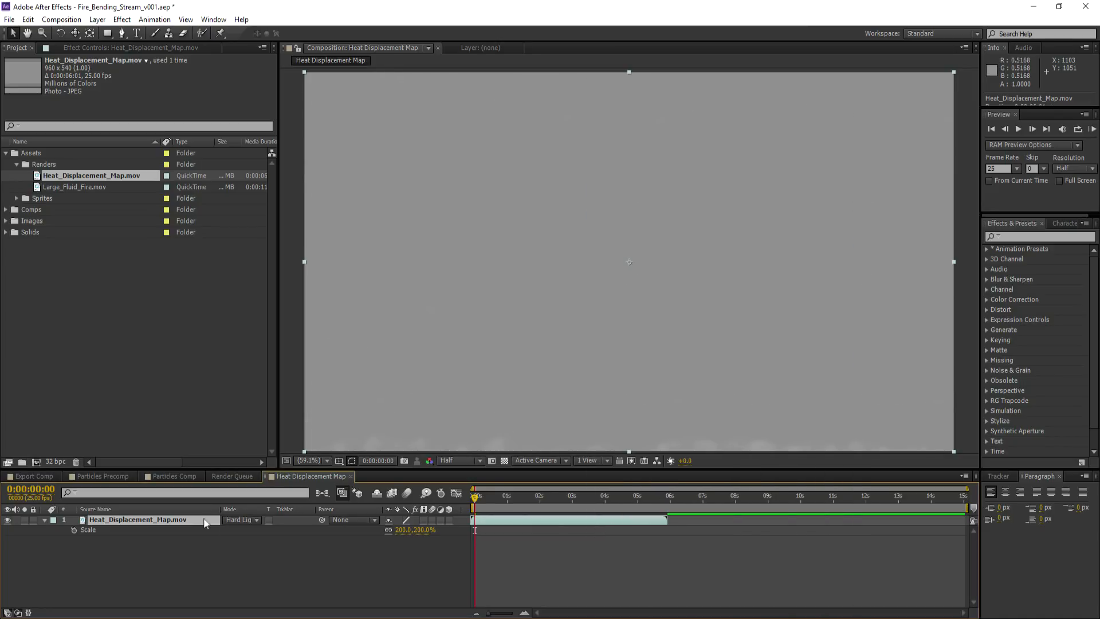
# Duplicate the displacement clip twice and stagger the copies to start at about 4 and 8 seconds, overlapping the preceding clip
pyautogui.hotkey('ctrl', 'd')
pyautogui.moveTo(504, 520); pyautogui.dragTo(650, 520)
pyautogui.moveTo(515, 497); pyautogui.dragTo(644, 519)
pyautogui.moveTo(627, 520); pyautogui.dragTo(776, 498)
pyautogui.hotkey('ctrl', 'd')
pyautogui.moveTo(738, 521); pyautogui.dragTo(869, 523)
pyautogui.moveTo(776, 498); pyautogui.dragTo(903, 499)
pyautogui.hotkey('ctrl', 'd')
pyautogui.moveTo(751, 521); pyautogui.dragTo(923, 508)
pyautogui.press('Delete')
# Create a comp-sized gray solid and place it beneath the three displacement clips
pyautogui.rightClick(266, 577)
pyautogui.moveTo(400, 451)
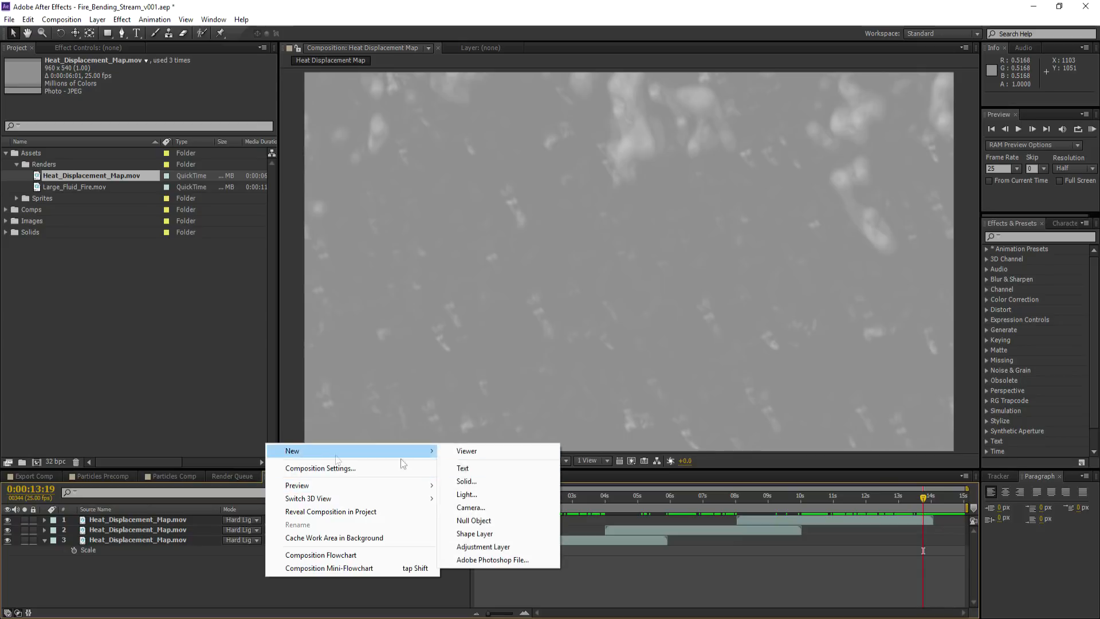
pyautogui.click(490, 483)
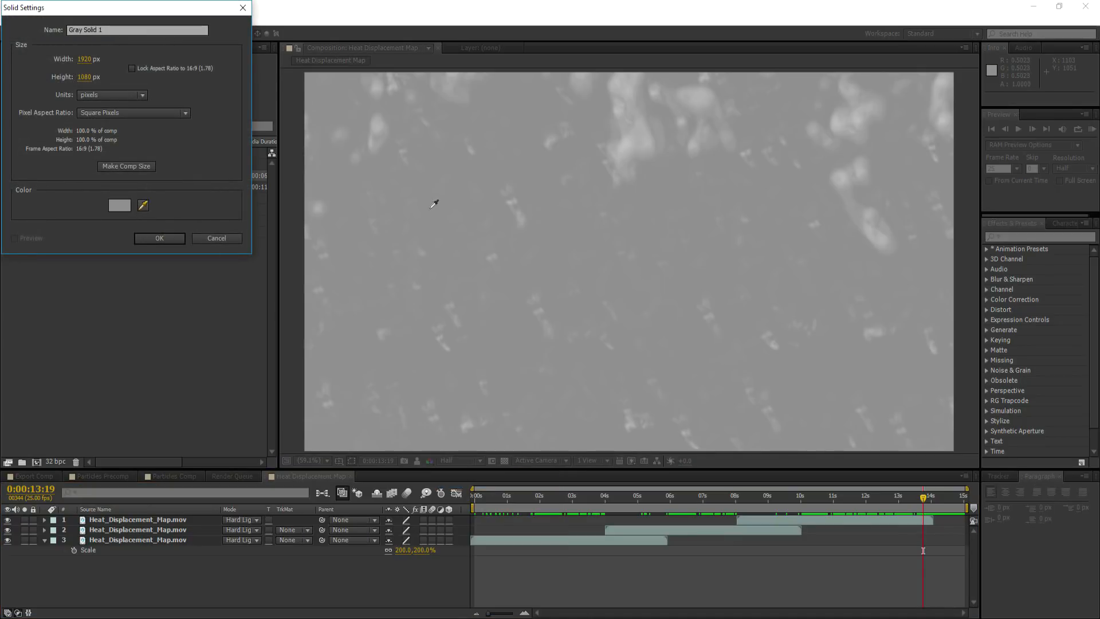
pyautogui.click(160, 238)
pyautogui.moveTo(109, 520); pyautogui.dragTo(67, 552)
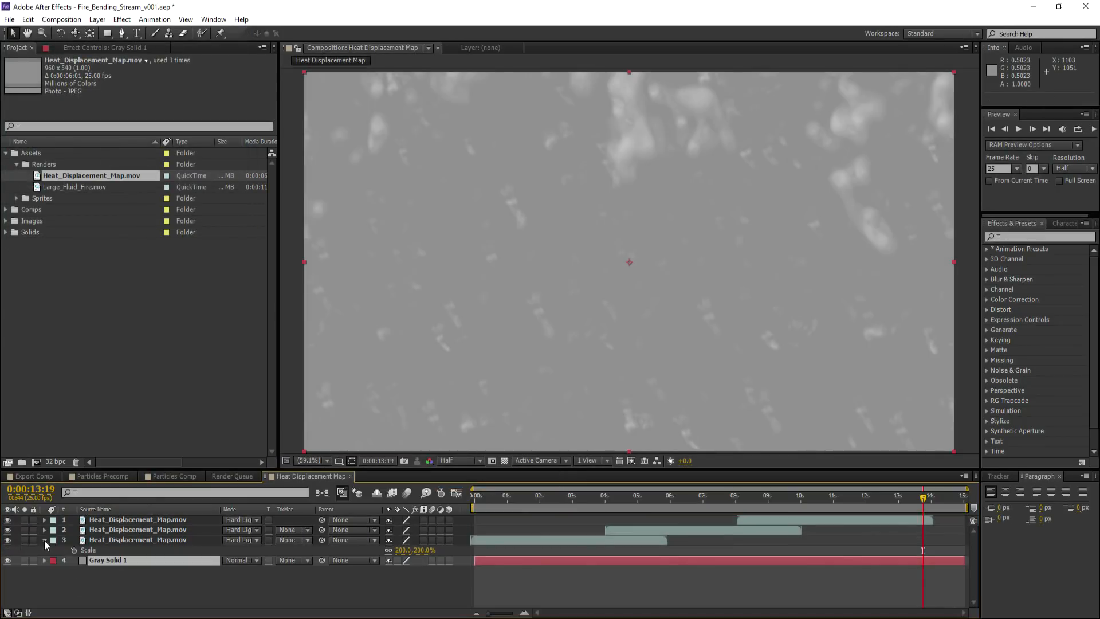
# Add the Heat Displacement Map comp to Export Comp directly above the winter forest photo and hide it
pyautogui.click(34, 476)
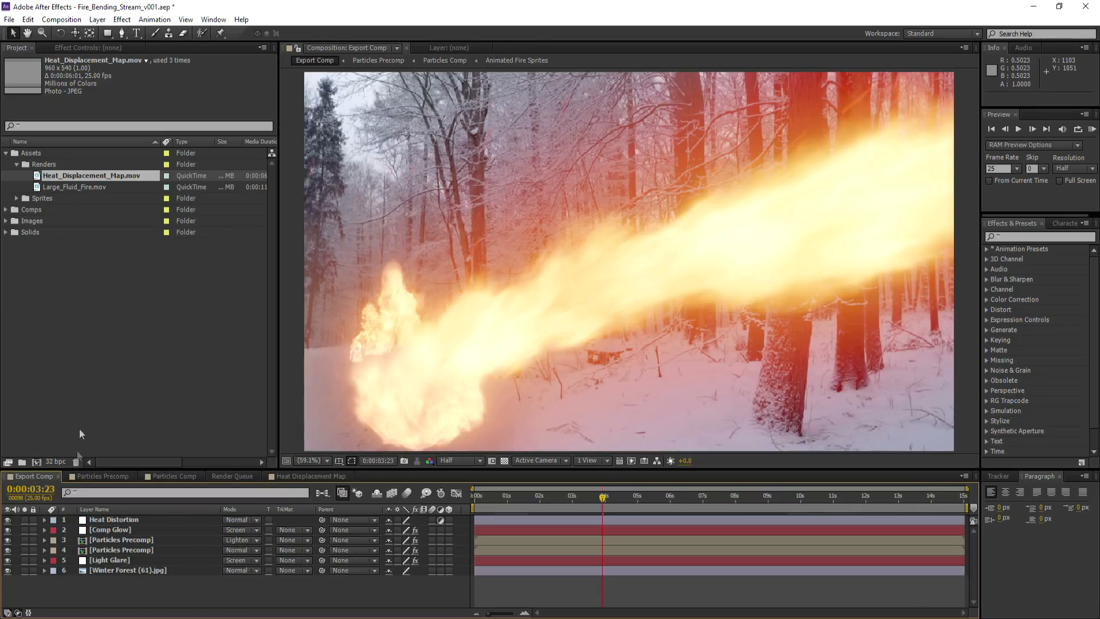
pyautogui.click(6, 210)
pyautogui.moveTo(55, 243); pyautogui.dragTo(137, 566)
pyautogui.click(8, 571)
# Move Heat Distortion below Comp Glow and create a white solid named Alpha Matte at the top of the layer stack
pyautogui.moveTo(114, 519); pyautogui.dragTo(114, 535)
pyautogui.click(98, 19)
pyautogui.moveTo(110, 35)
pyautogui.click(329, 46)
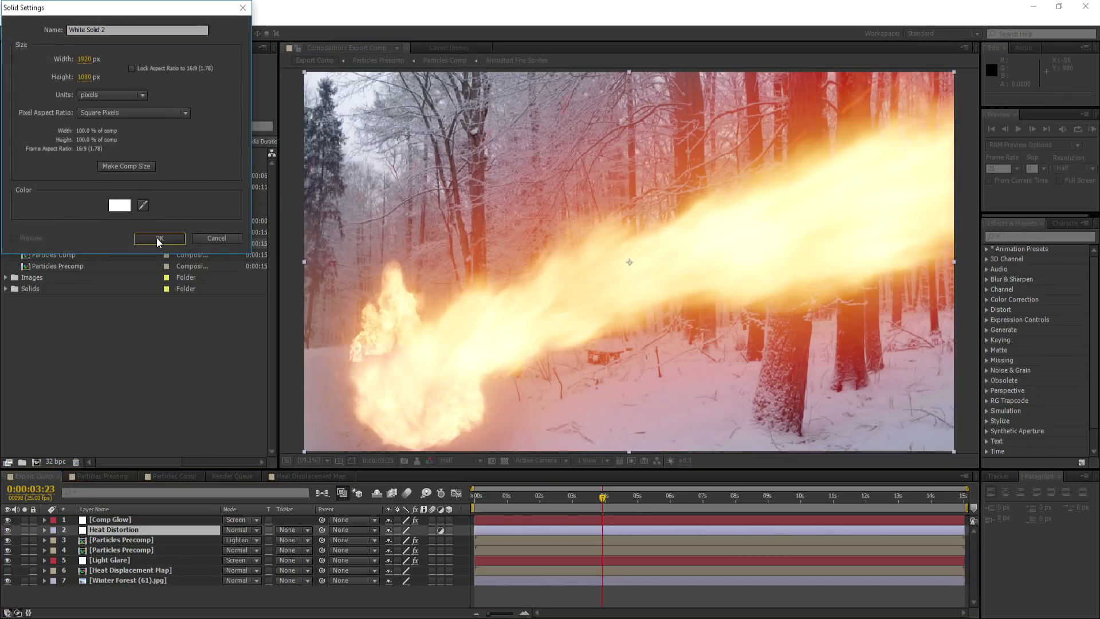
pyautogui.press('Return')
# Apply Set Matte to Alpha Matte, taking the matte from layer 4, Particles Precomp, and using its Blue Channel
pyautogui.click(122, 20)
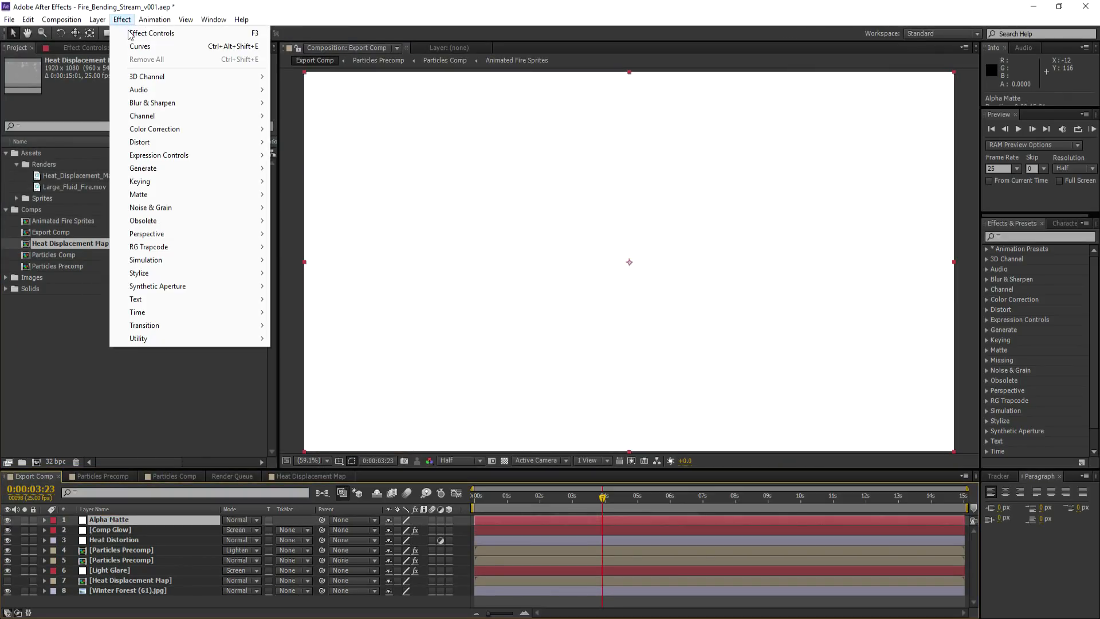
pyautogui.moveTo(229, 116)
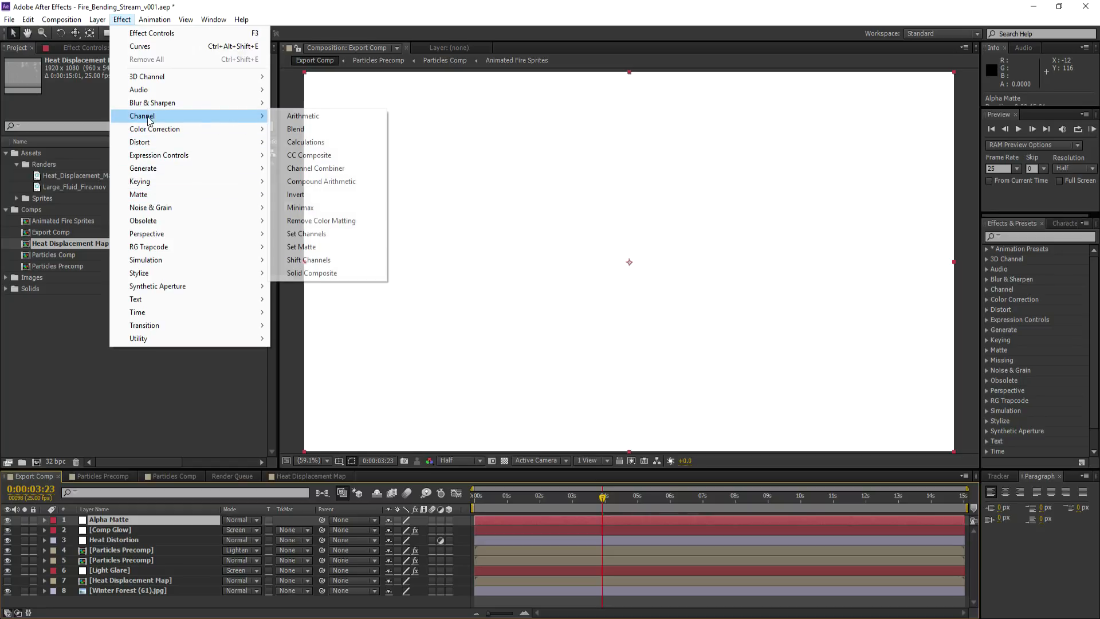
pyautogui.click(298, 248)
pyautogui.click(184, 81)
pyautogui.click(183, 150)
pyautogui.click(183, 90)
pyautogui.click(181, 129)
# Apply Extract to Alpha Matte on the Alpha channel with Black Point 27, White Point 34, Black Softness 30 and White Softness 38
pyautogui.click(122, 20)
pyautogui.moveTo(150, 182)
pyautogui.click(307, 245)
pyautogui.click(169, 228)
pyautogui.click(172, 287)
pyautogui.moveTo(174, 210); pyautogui.dragTo(71, 213)
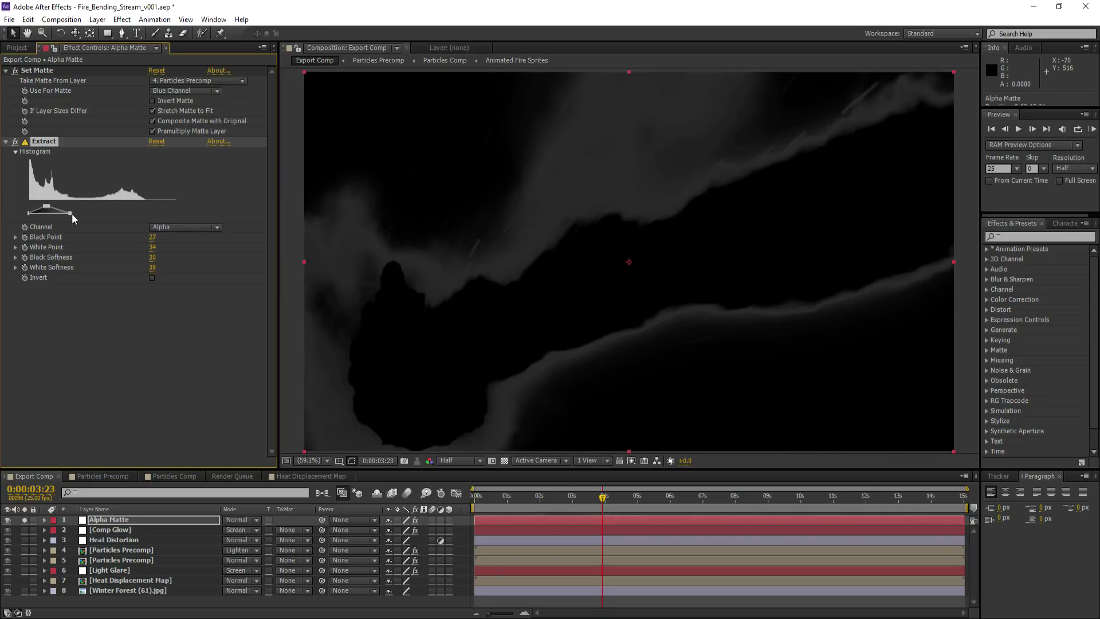
# Apply Curves to Alpha Matte and raise the Alpha channel curve steeply to strengthen the matte
pyautogui.click(121, 19)
pyautogui.moveTo(229, 128)
pyautogui.click(301, 363)
pyautogui.click(185, 298)
pyautogui.click(171, 370)
pyautogui.moveTo(66, 361); pyautogui.dragTo(51, 346)
# Give Alpha Matte a Fast Blur of 5.0 with Repeat Edge Pixels on, and move the layer directly above Heat Distortion
pyautogui.moveTo(152, 250); pyautogui.dragTo(153, 251)
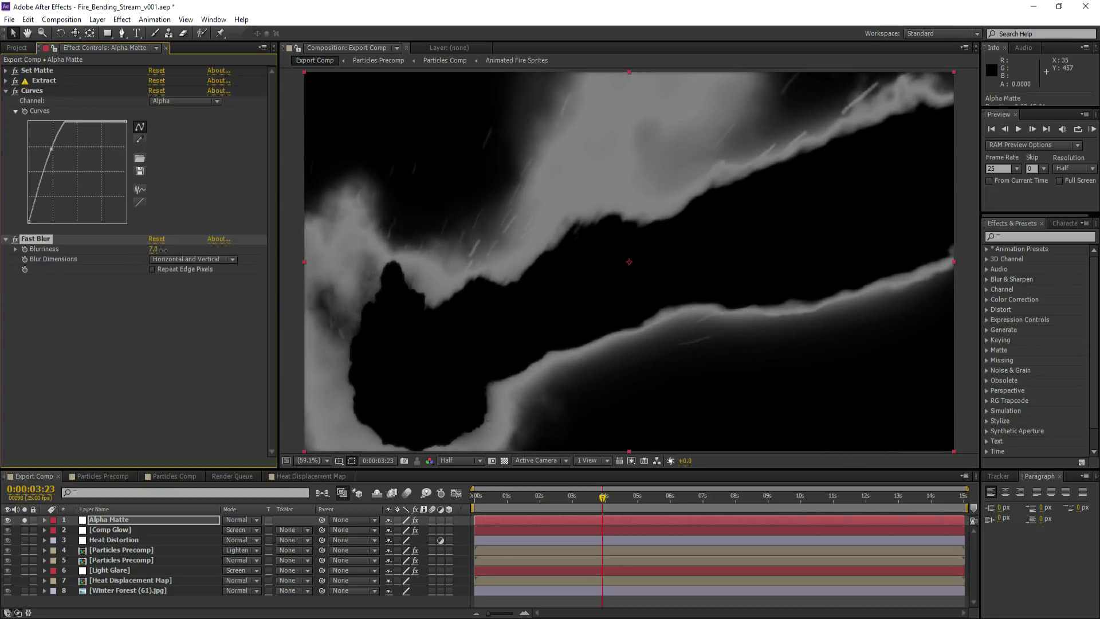
pyautogui.click(153, 251)
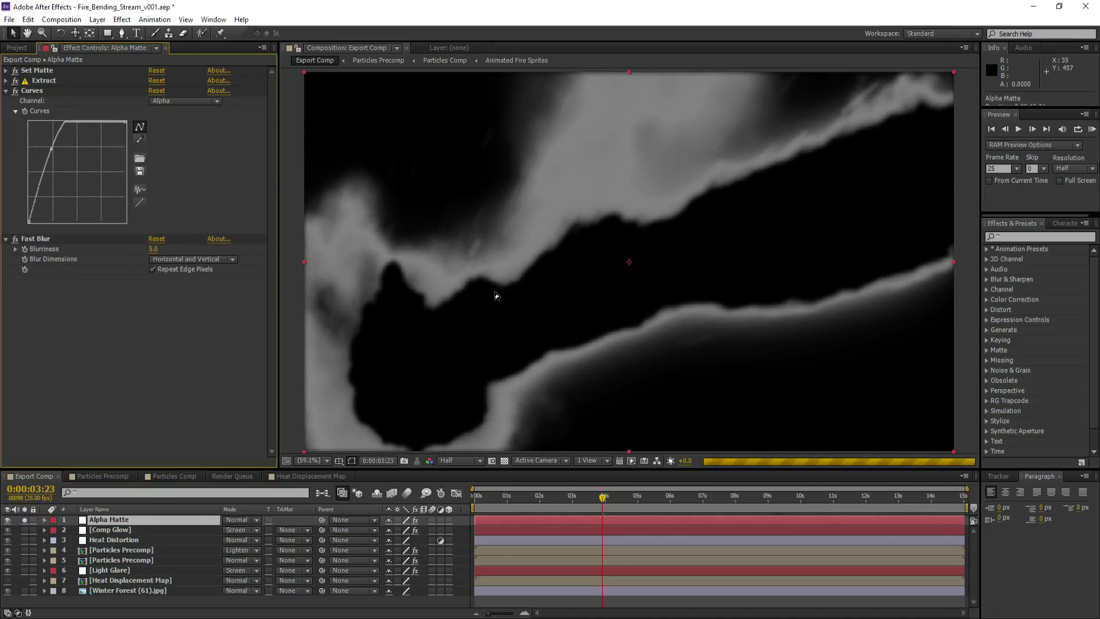
pyautogui.moveTo(99, 520); pyautogui.dragTo(102, 531)
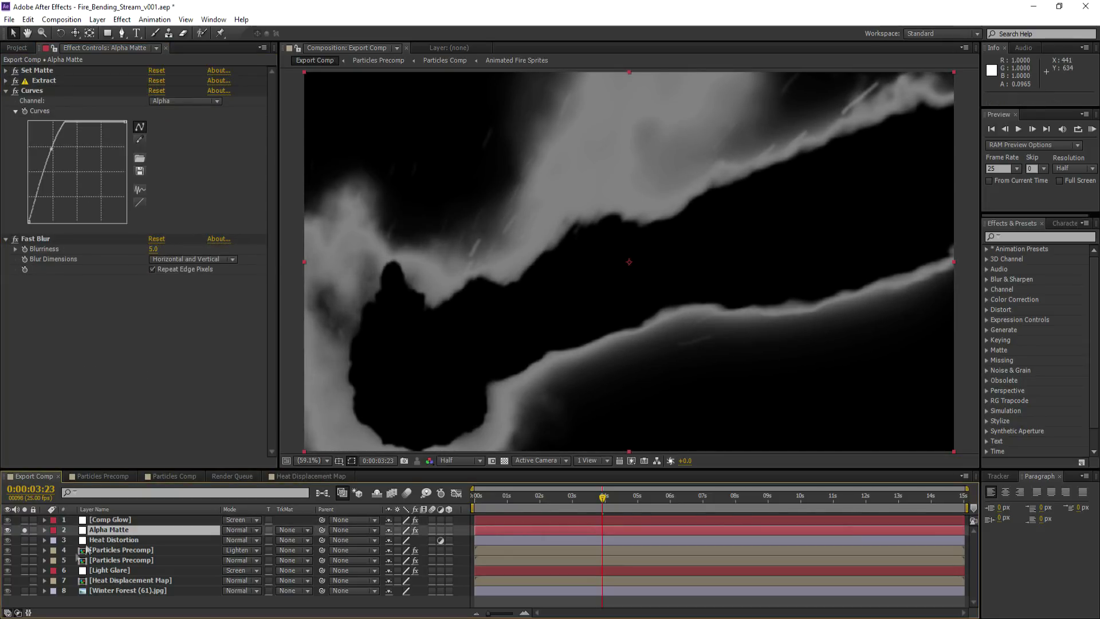
# Solo the winter forest photo and Heat Distortion, and turn off Alpha Matte's solo
pyautogui.click(25, 591)
pyautogui.click(24, 540)
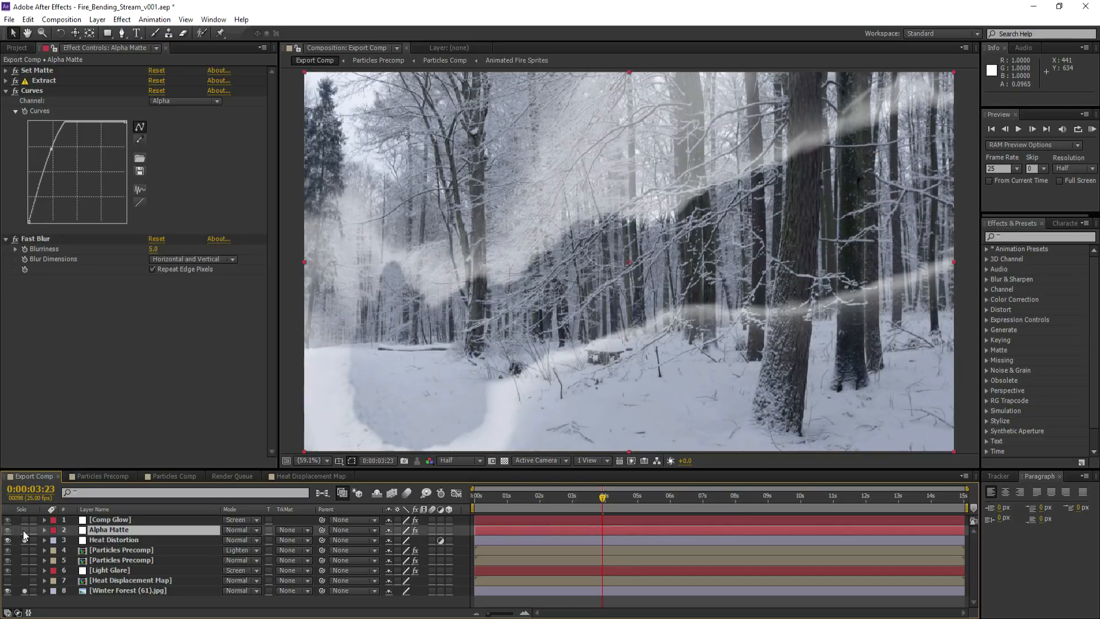
pyautogui.click(24, 530)
# Apply Motion Tile to Heat Distortion with Output Width and Output Height at 110 and Mirror Edges on
pyautogui.click(92, 540)
pyautogui.click(121, 20)
pyautogui.moveTo(144, 263)
pyautogui.click(298, 491)
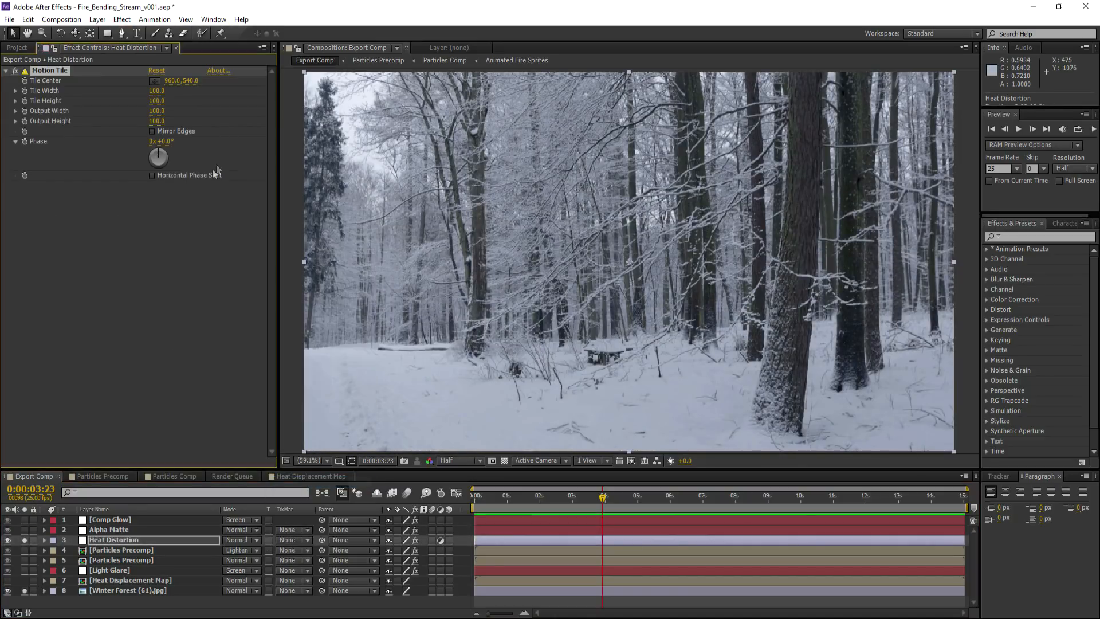
pyautogui.write('110')
pyautogui.click(153, 132)
# Apply Compound Blur to Heat Distortion with Heat Displacement Map as the blur layer and Maximum Blur 1, and inspect the effect up close
pyautogui.moveTo(157, 106)
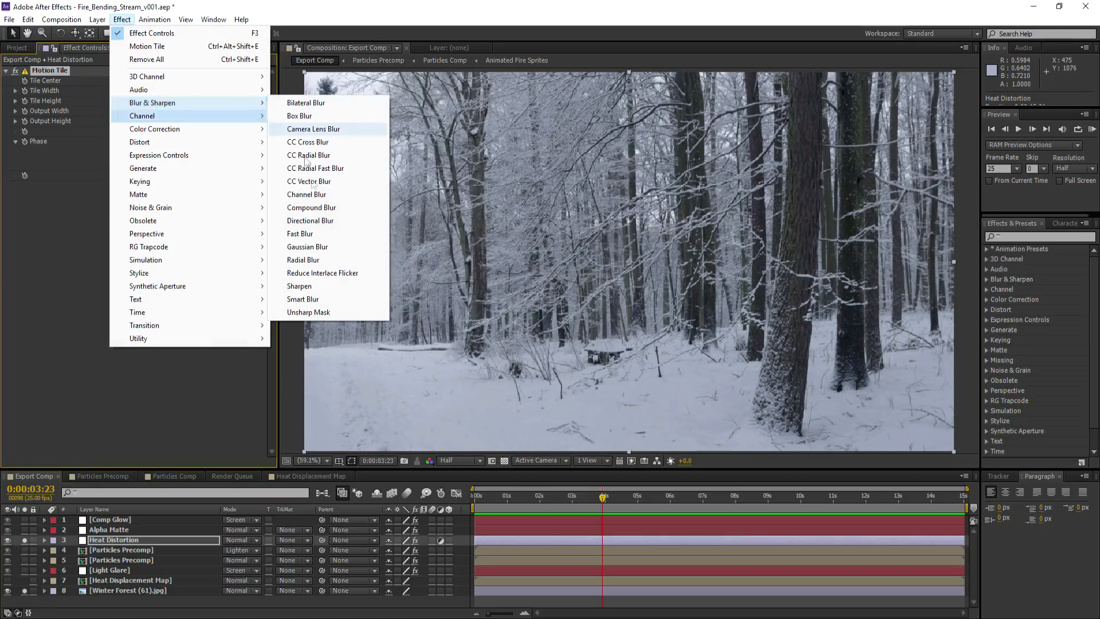
pyautogui.click(298, 207)
pyautogui.click(179, 196)
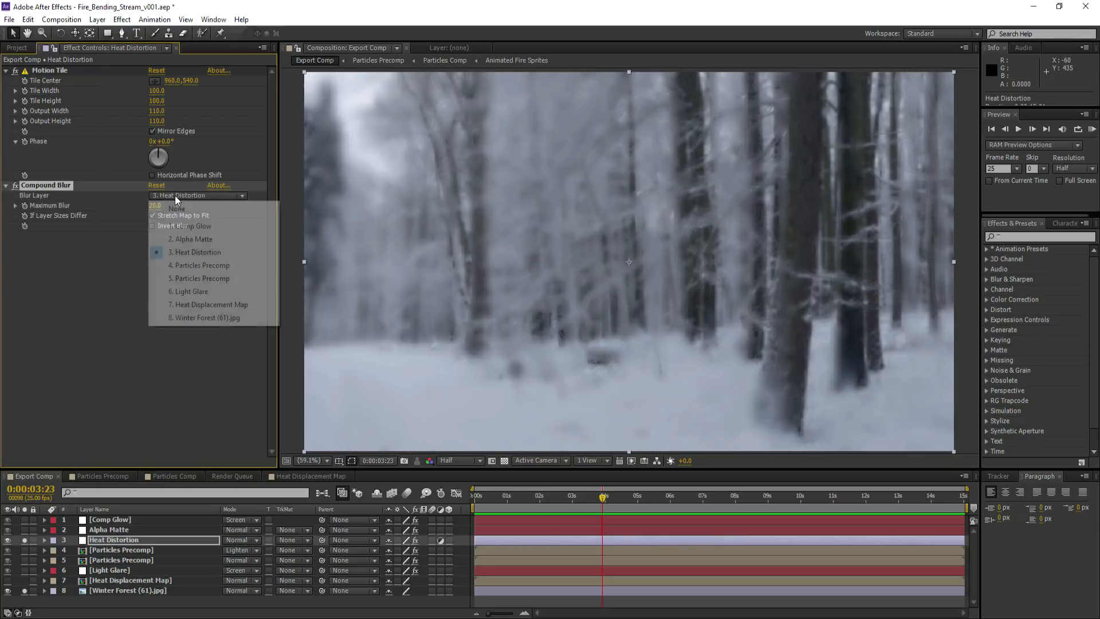
pyautogui.click(208, 304)
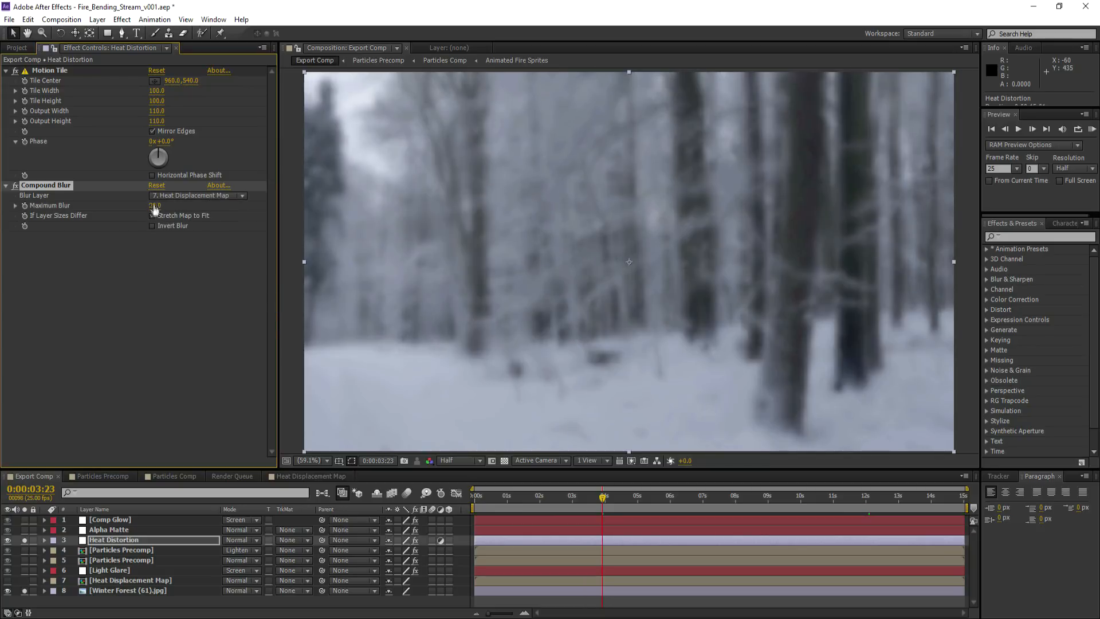
pyautogui.click(157, 206)
pyautogui.write('1')
pyautogui.click(143, 300)
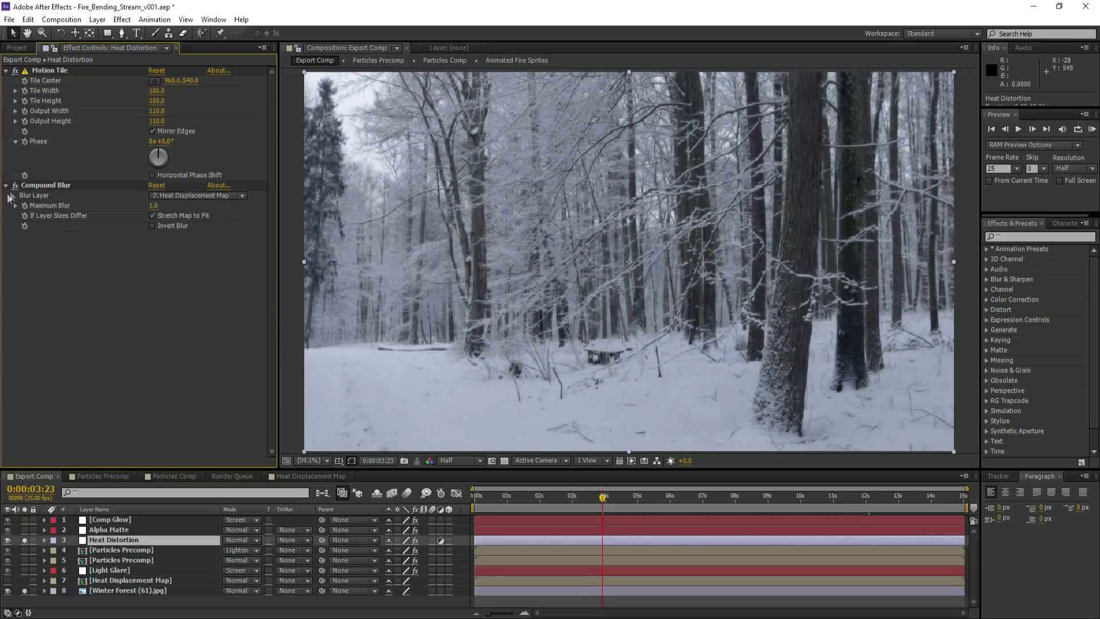
pyautogui.scroll(4, 502, 258)
pyautogui.click(16, 186)
pyautogui.scroll(-2, 333, 292)
pyautogui.click(322, 460)
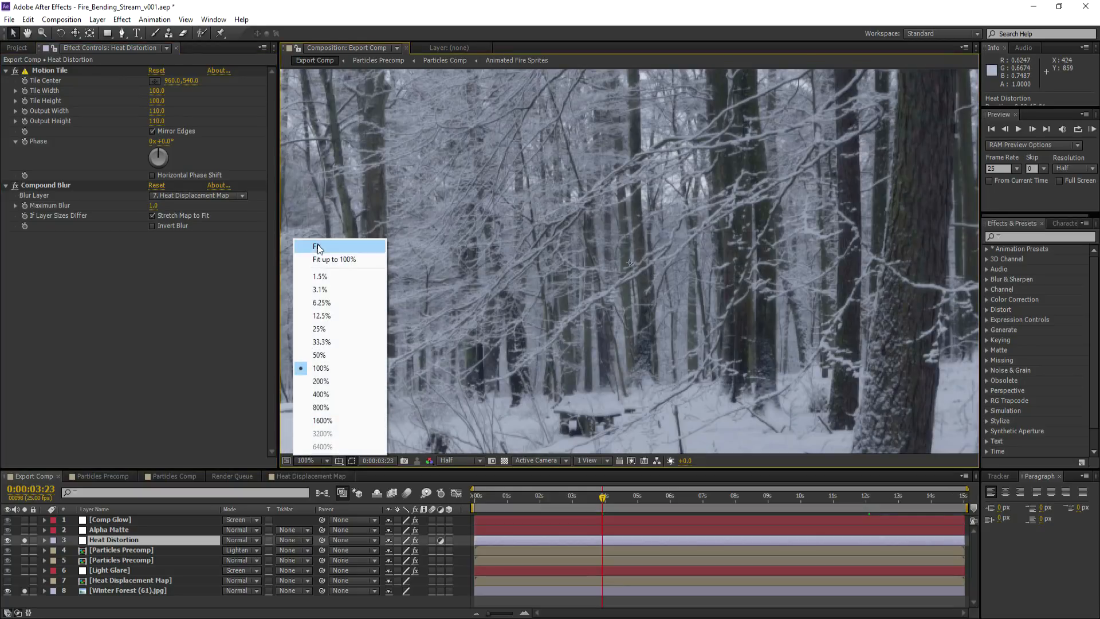
pyautogui.click(319, 247)
# Apply Displacement Map to Heat Distortion using Heat Displacement Map as the map layer, and set Max Horizontal Displacement to 10
pyautogui.click(121, 20)
pyautogui.moveTo(172, 142)
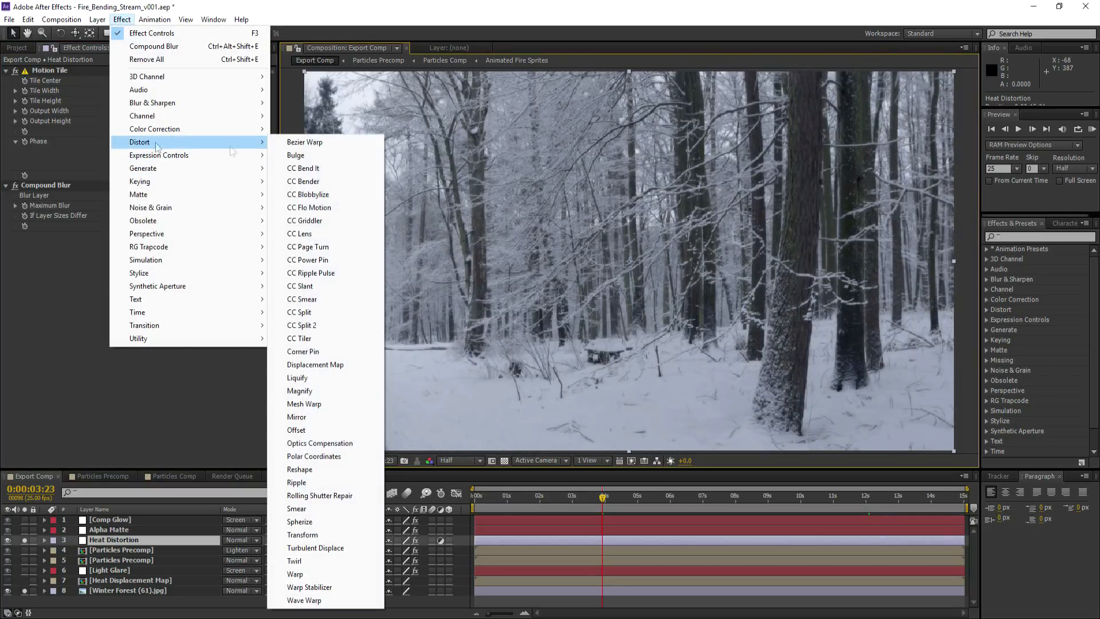
pyautogui.click(319, 366)
pyautogui.click(167, 247)
pyautogui.click(183, 361)
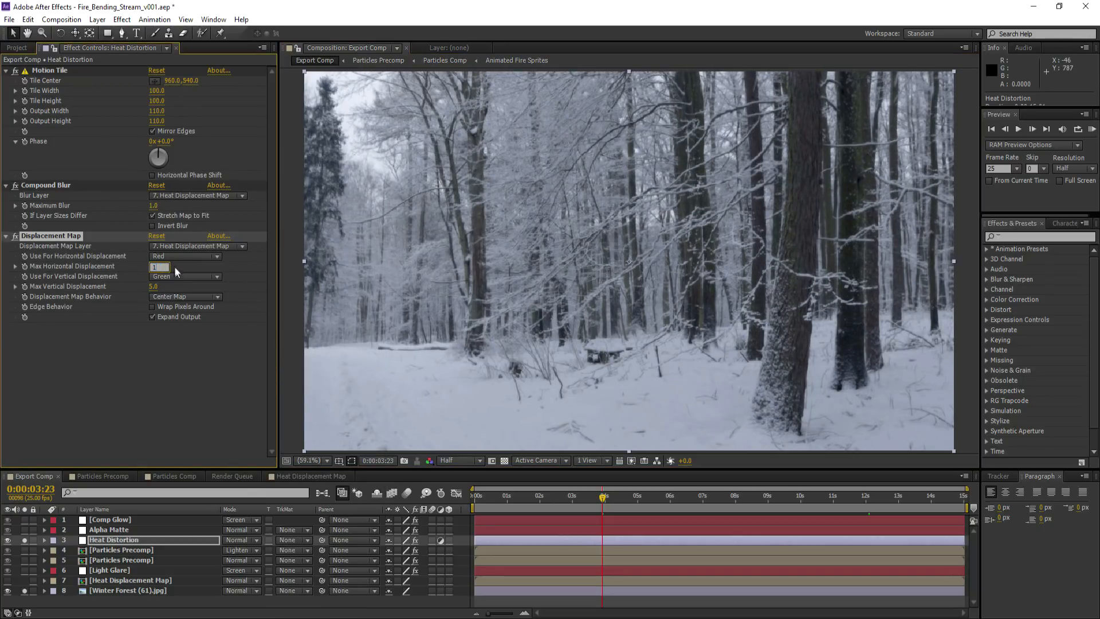
pyautogui.write('10')
pyautogui.press('Return')
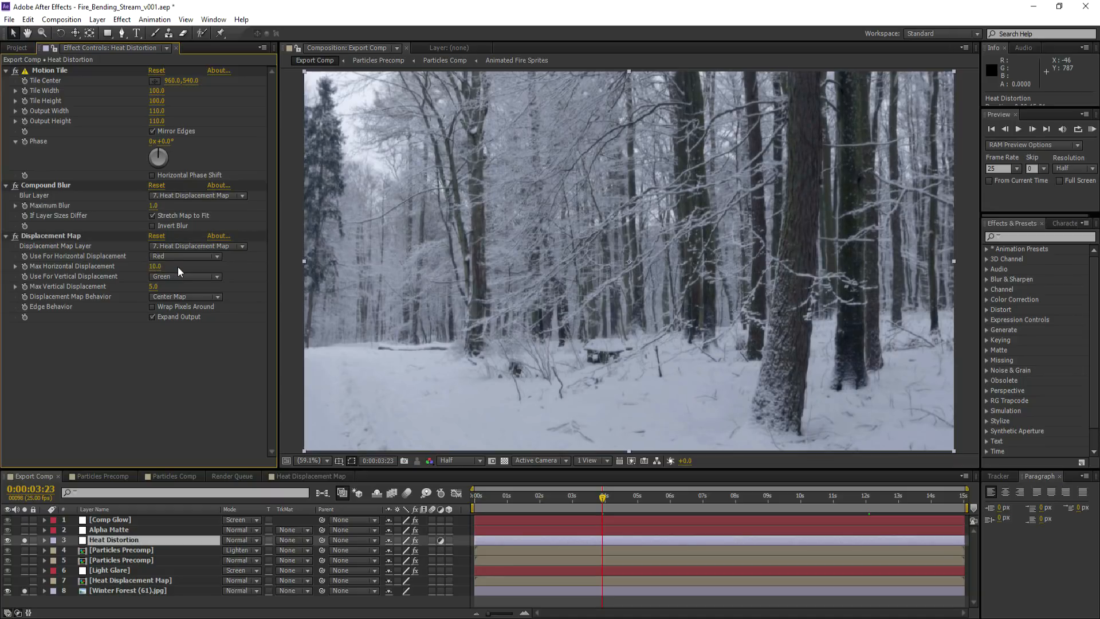
# Give Heat Distortion the Alpha Matte layer as its alpha track matte, turn off the solos and scrub to 0:00:03:15
pyautogui.click(24, 540)
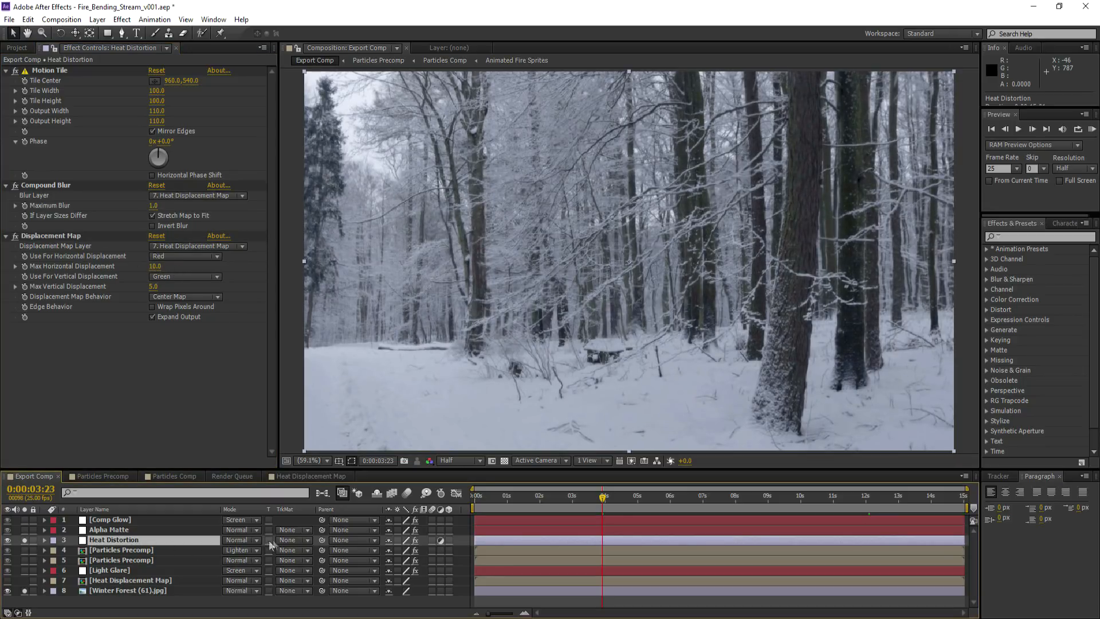
pyautogui.click(283, 539)
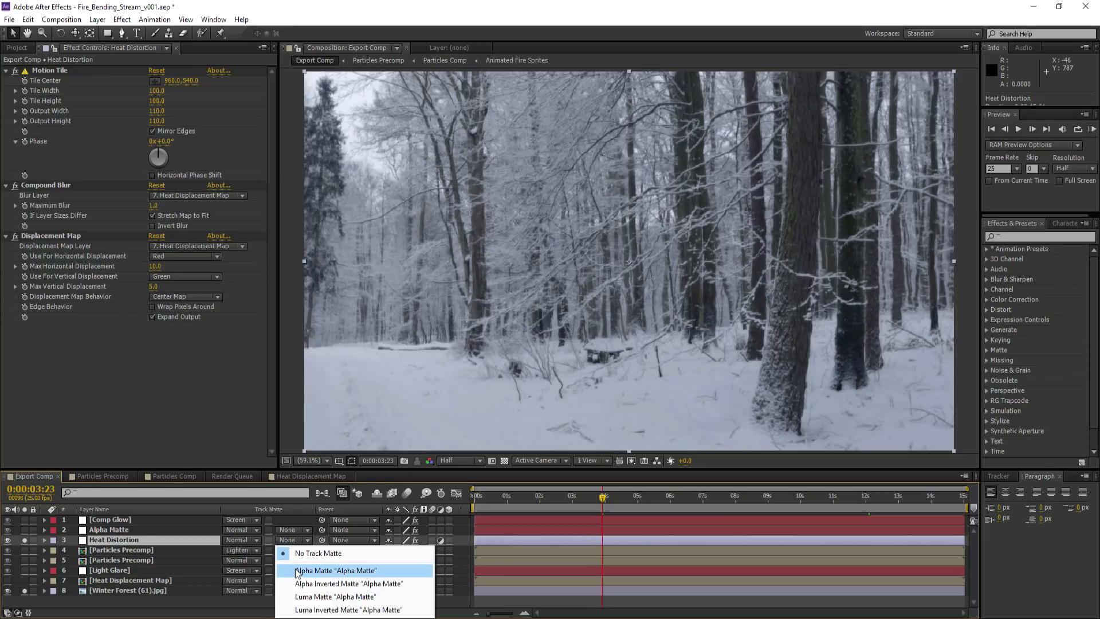
pyautogui.click(336, 571)
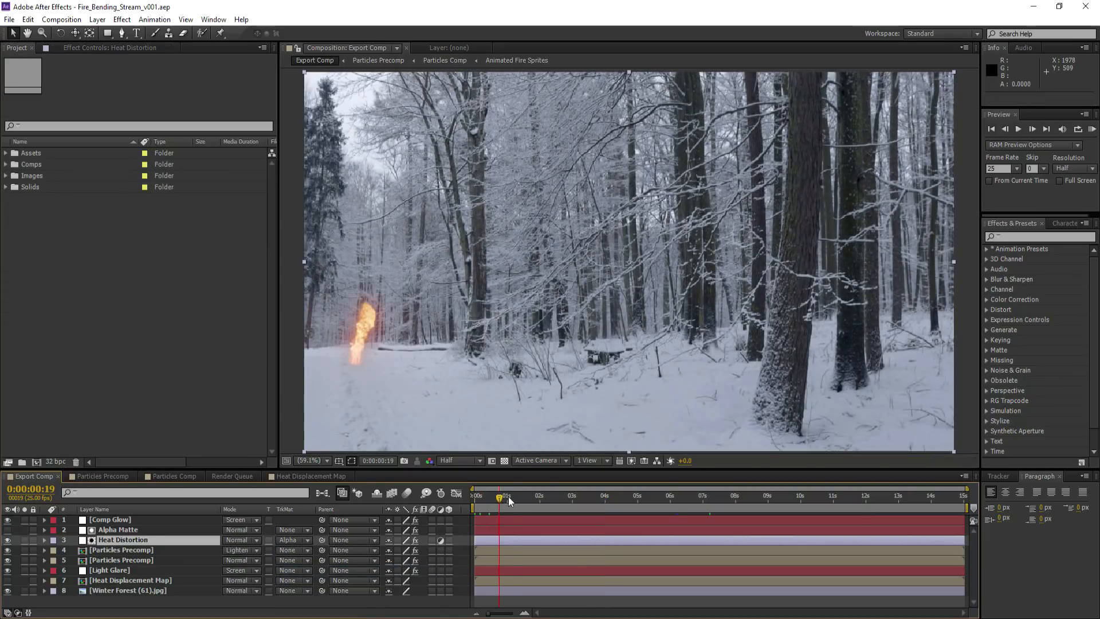
pyautogui.click(554, 497)
pyautogui.moveTo(573, 498); pyautogui.dragTo(592, 498)
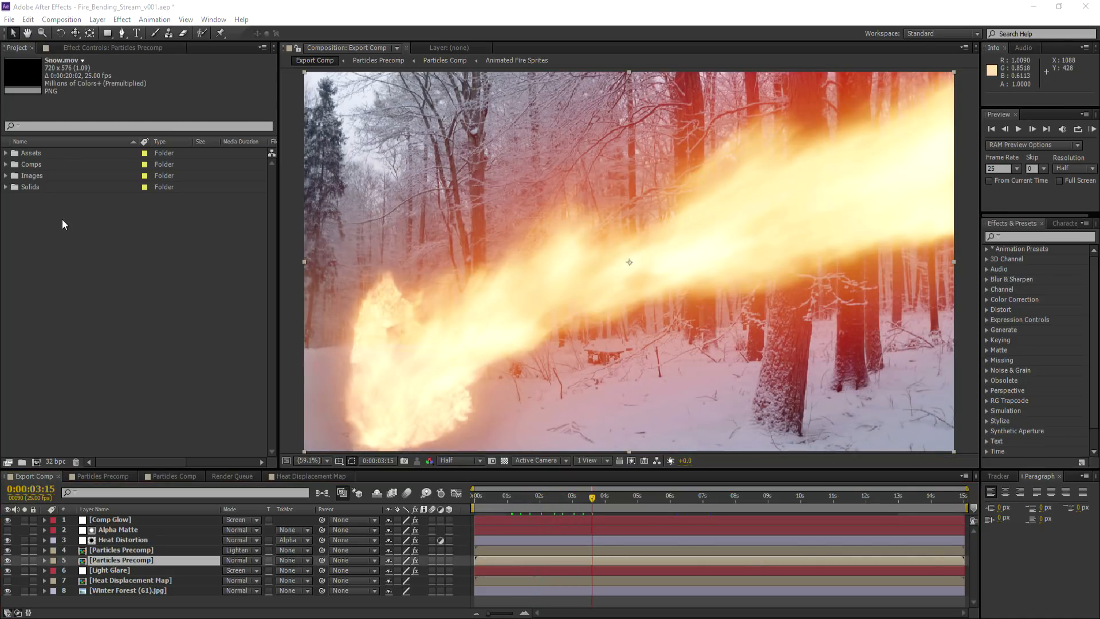
# Add Snow.mov from the Renders folder to Export Comp between Heat Distortion and the Particles Precomp layers
pyautogui.click(5, 153)
pyautogui.click(17, 164)
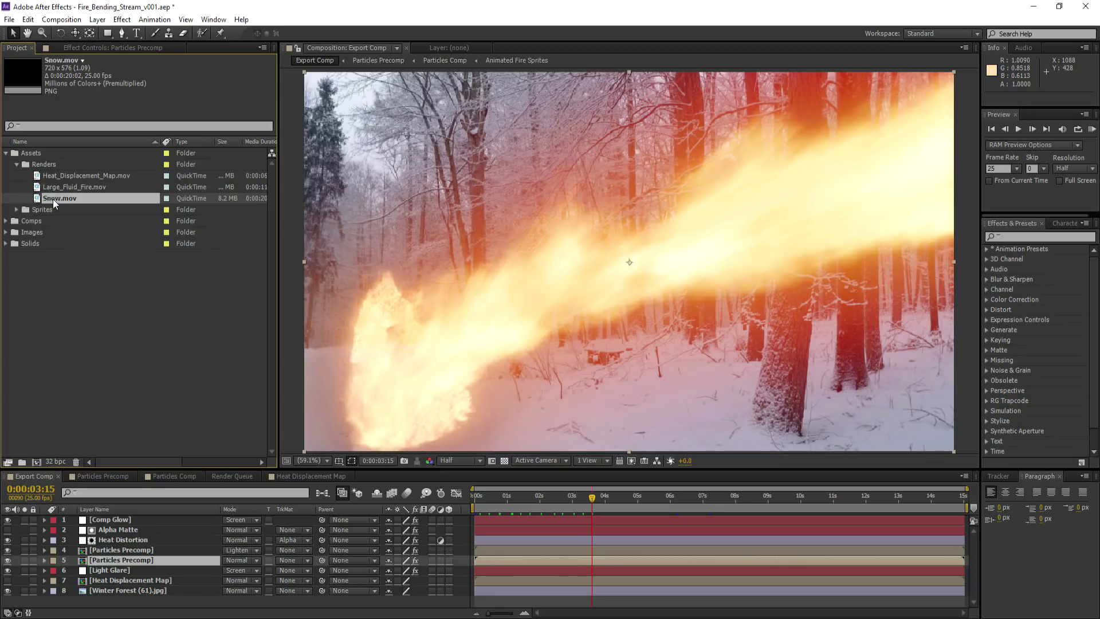
pyautogui.moveTo(151, 540); pyautogui.dragTo(138, 549)
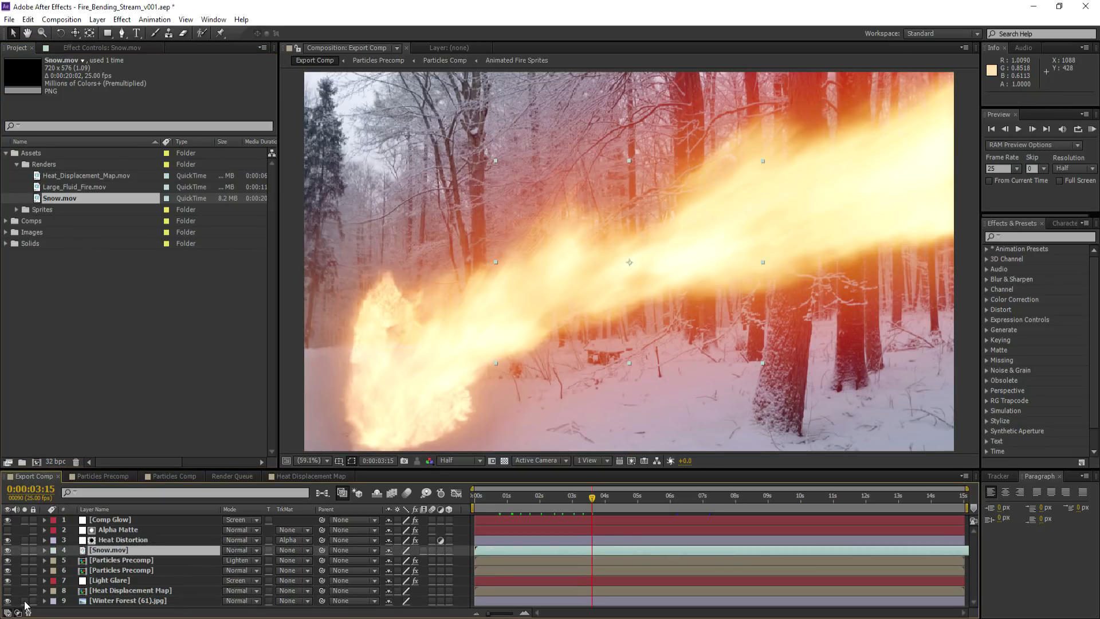
# Solo Snow.mov, check it with and without the Winter Forest layer, and scale the snow up to 248%
pyautogui.click(24, 601)
pyautogui.click(24, 550)
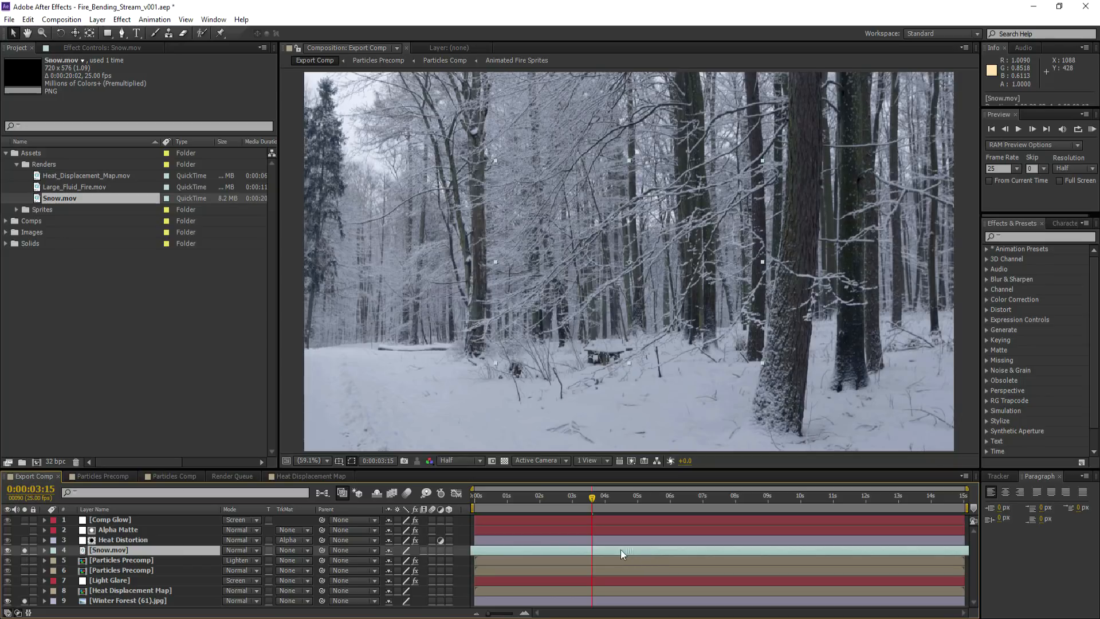
pyautogui.click(24, 601)
pyautogui.press('s')
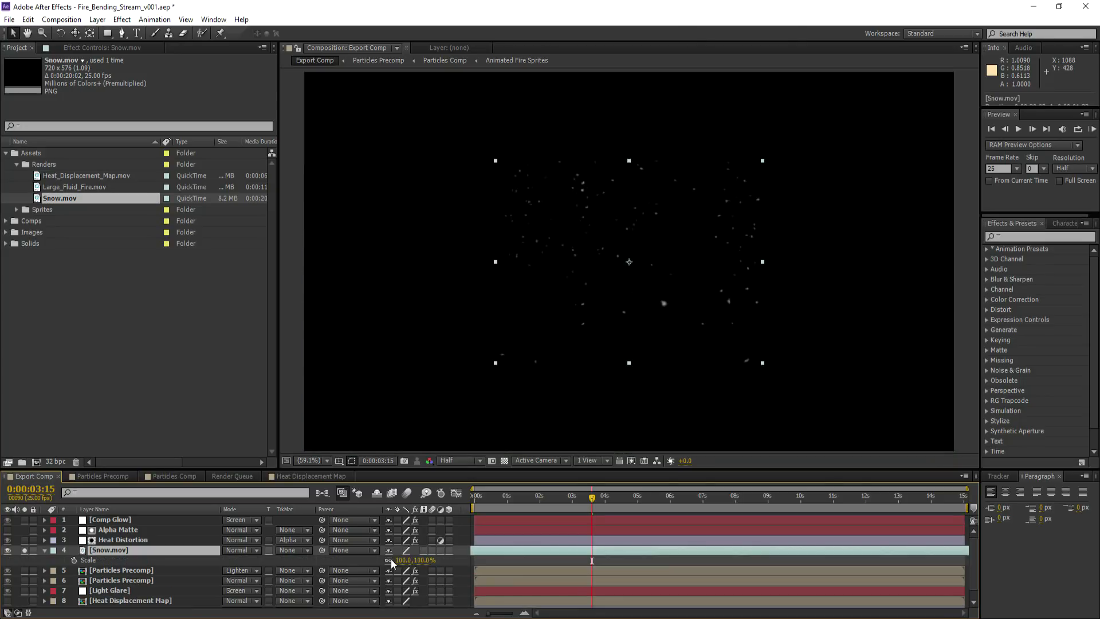
pyautogui.moveTo(485, 561); pyautogui.dragTo(488, 561)
# Slide the Snow.mov layer earlier in time so that it ends at about 12 seconds, and preview the falling snow
pyautogui.click(459, 462)
pyautogui.click(460, 491)
pyautogui.moveTo(612, 550); pyautogui.dragTo(574, 552)
pyautogui.moveTo(643, 552); pyautogui.dragTo(479, 520)
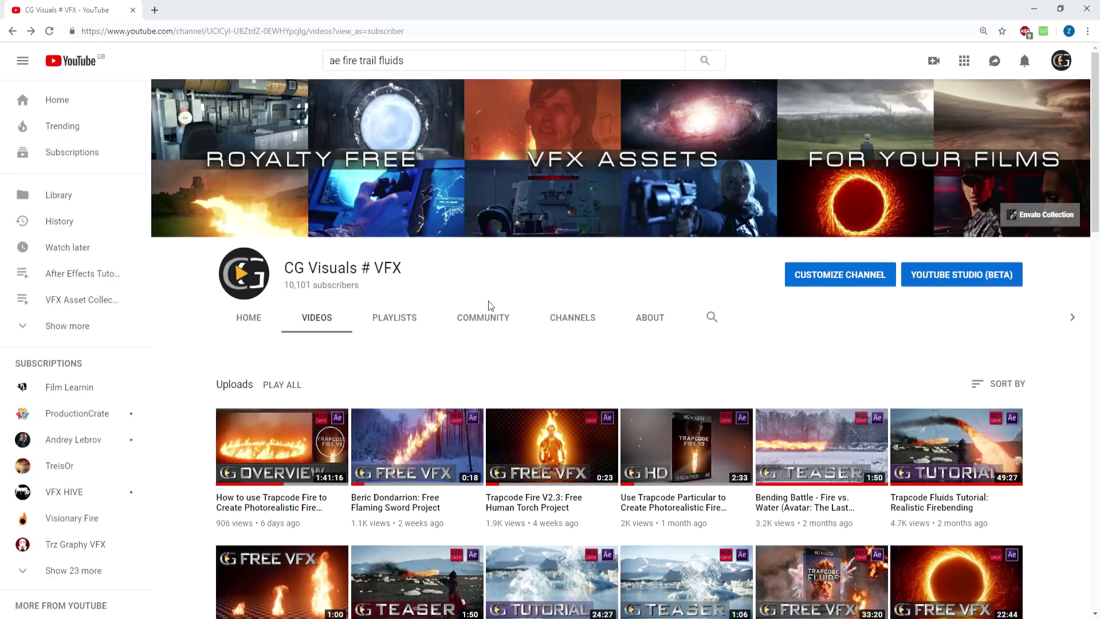
# Switch to the CG Visuals YouTube channel in the browser, open "Free VFX Assets: Lite Weather Pack" and skip the muted video to about 0:14
pyautogui.scroll(-13, 490, 305)
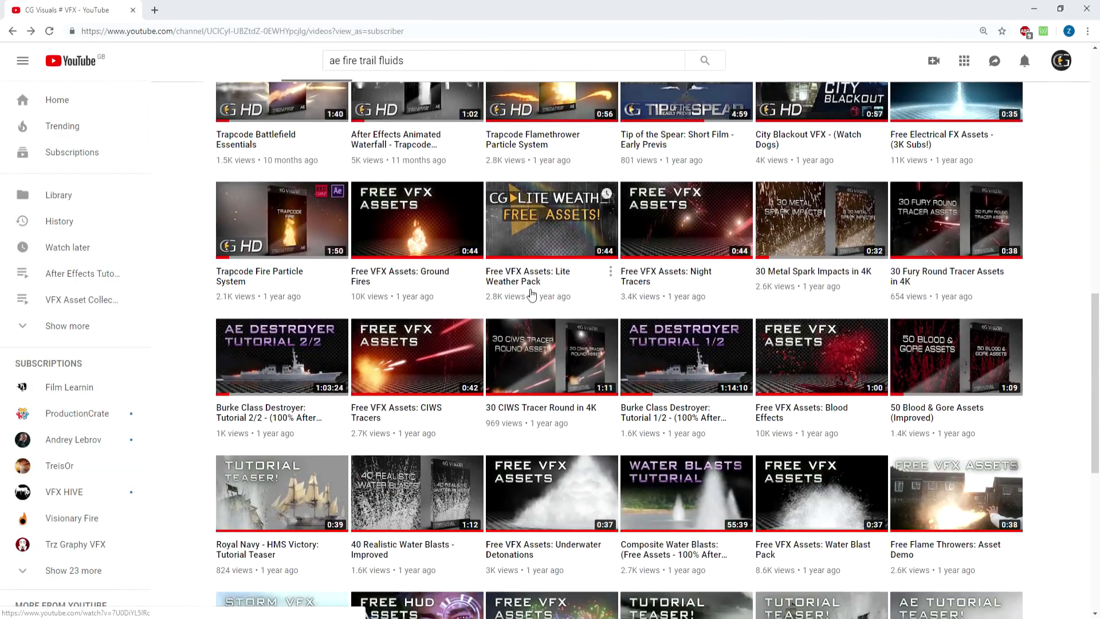
pyautogui.scroll(3, 532, 309)
pyautogui.click(537, 331)
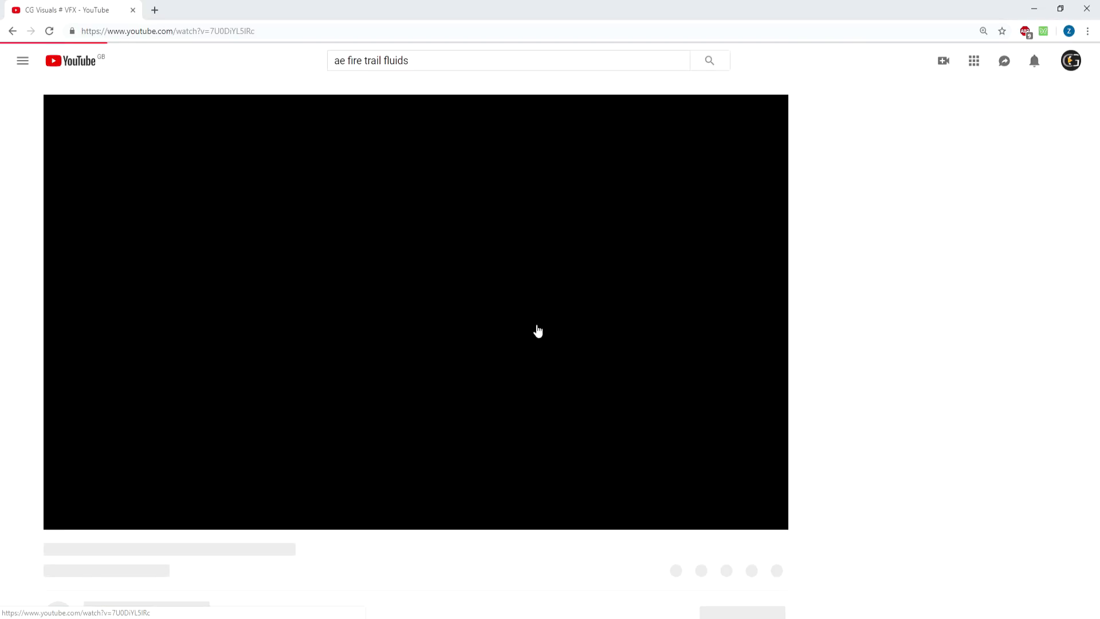
pyautogui.click(109, 519)
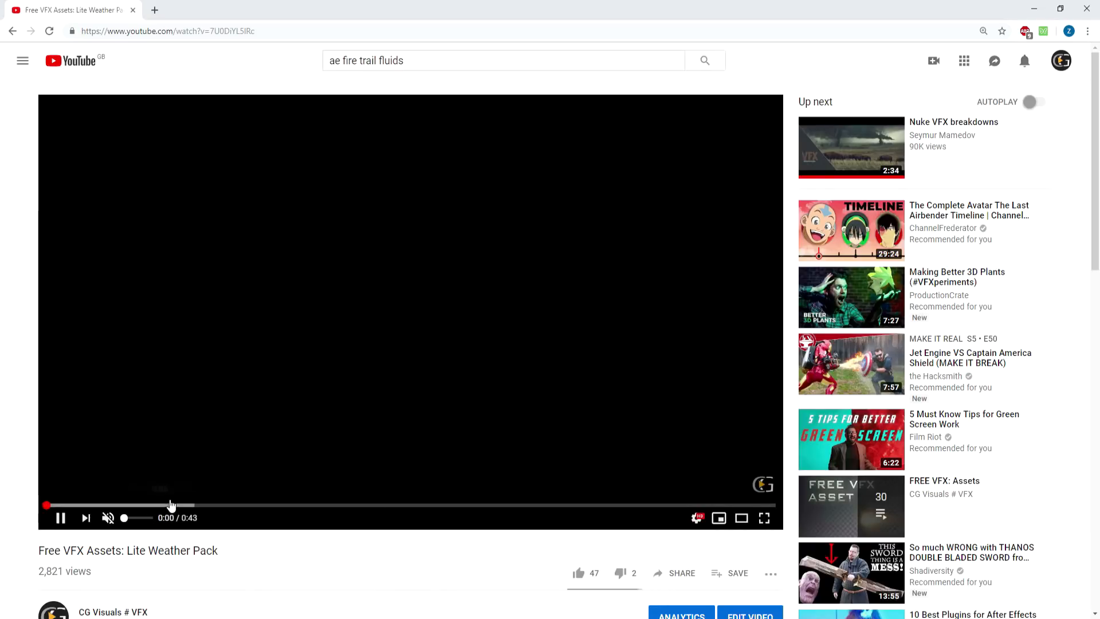
pyautogui.click(281, 506)
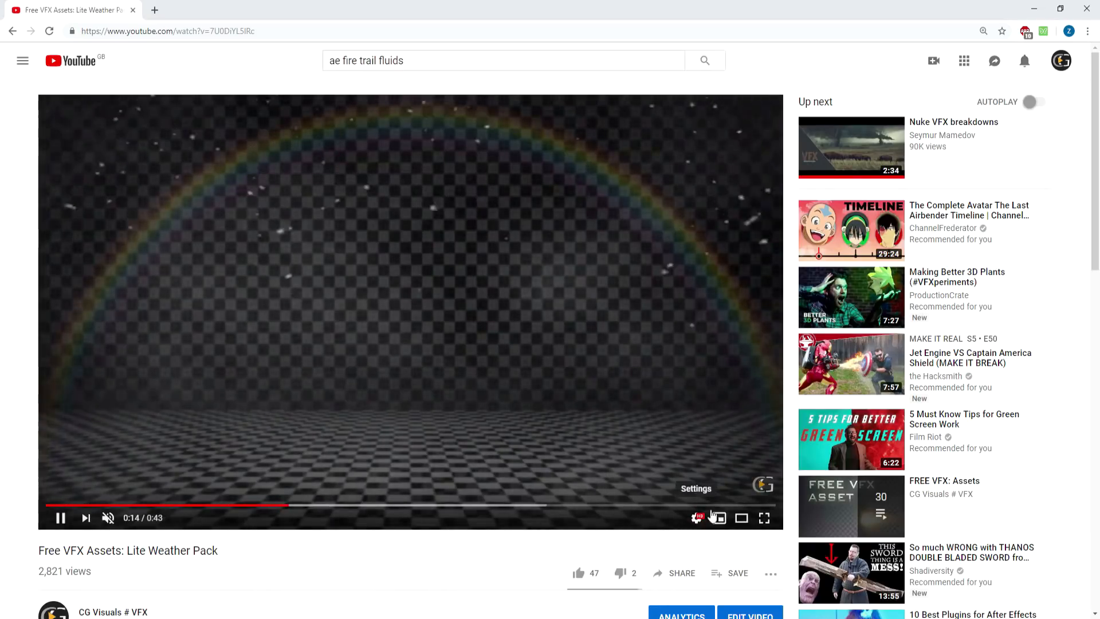
# Choose a playback quality for the weather pack video, and skip ahead in "Bending Battle - Fire vs. Water"
pyautogui.click(696, 518)
pyautogui.click(739, 483)
pyautogui.click(742, 352)
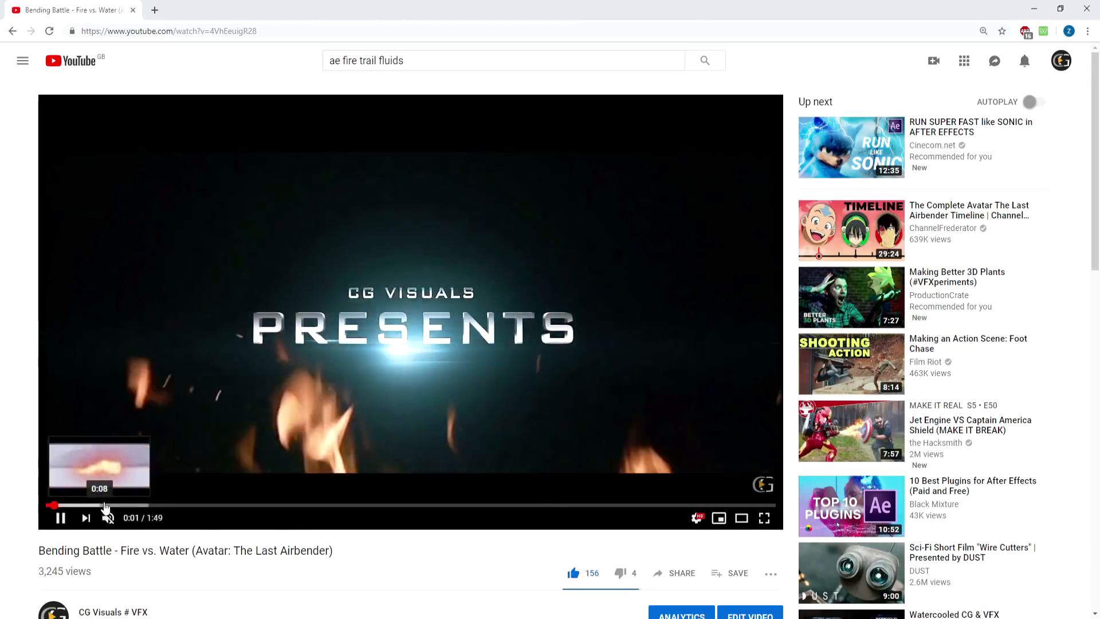
pyautogui.click(541, 506)
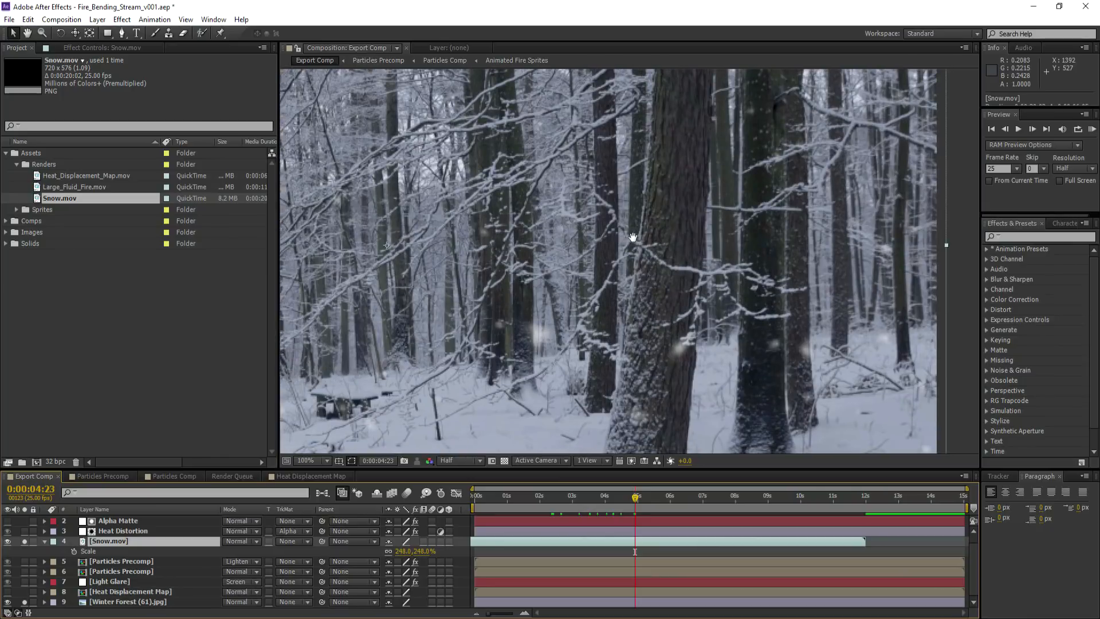
# Back in After Effects, set the blending mode of the Snow.mov layer to Soft Light
pyautogui.click(241, 541)
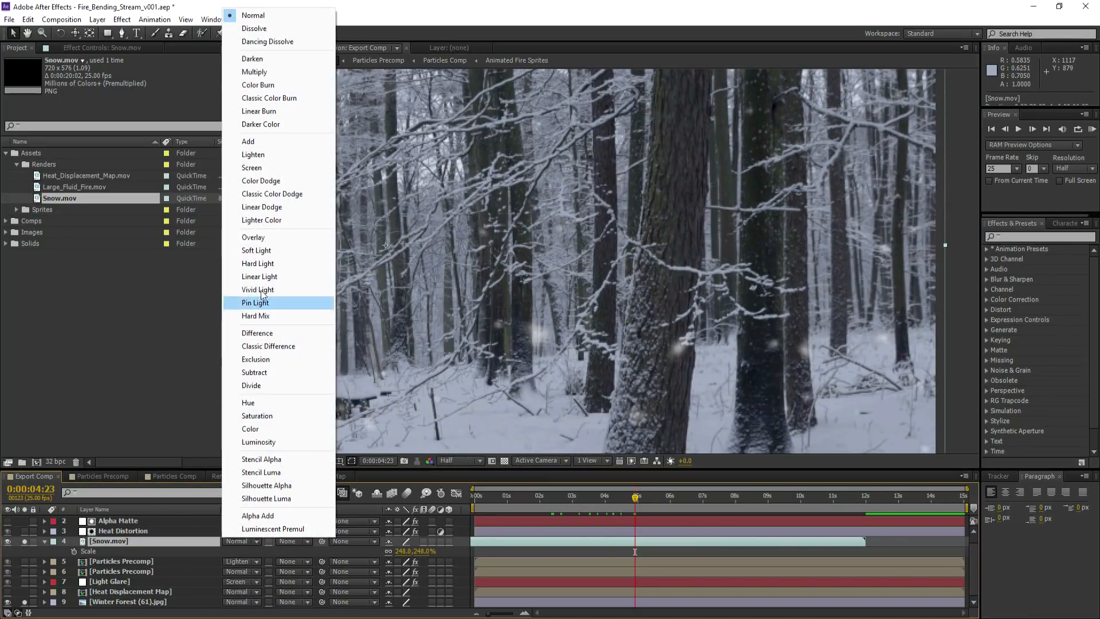
pyautogui.click(260, 253)
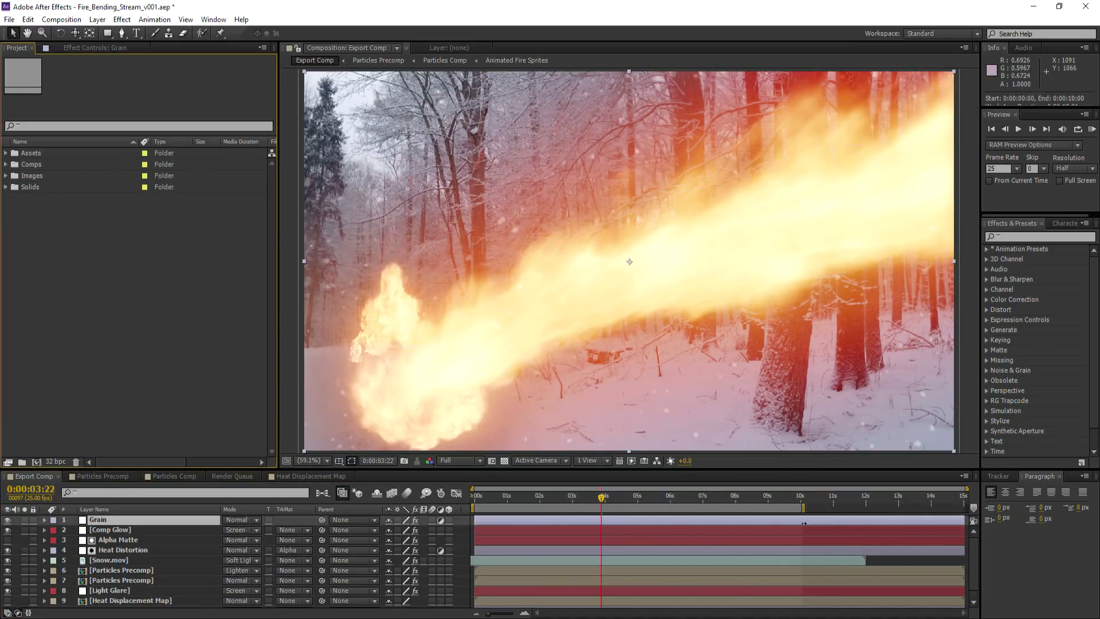
# Add Export Comp to the render queue and set its output module to QuickTime format with the Photo - JPEG codec
pyautogui.click(61, 19)
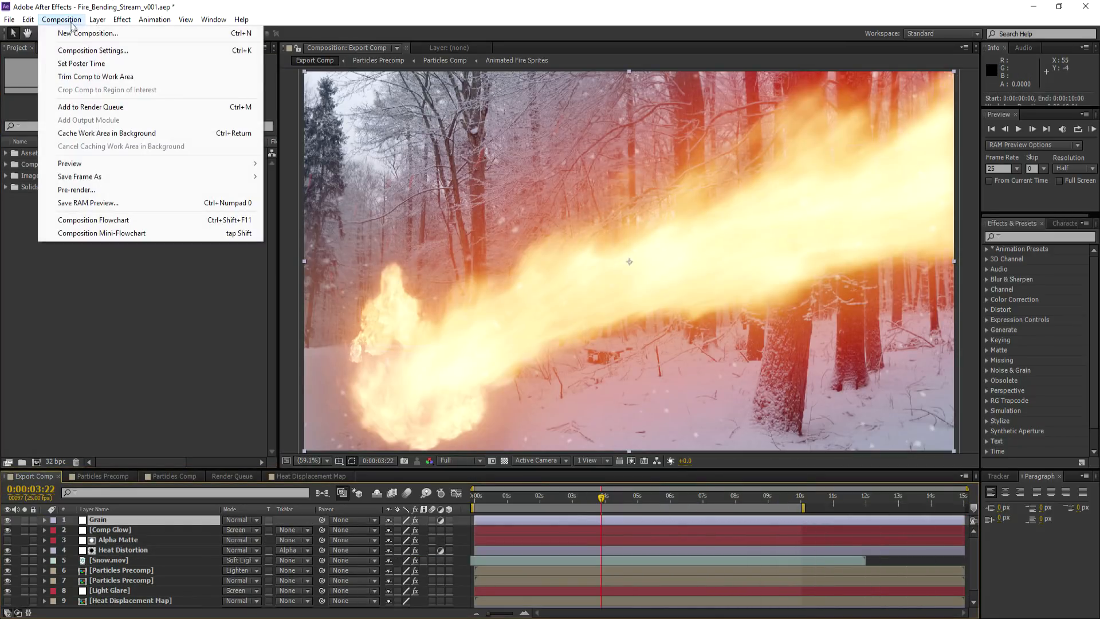
pyautogui.click(92, 106)
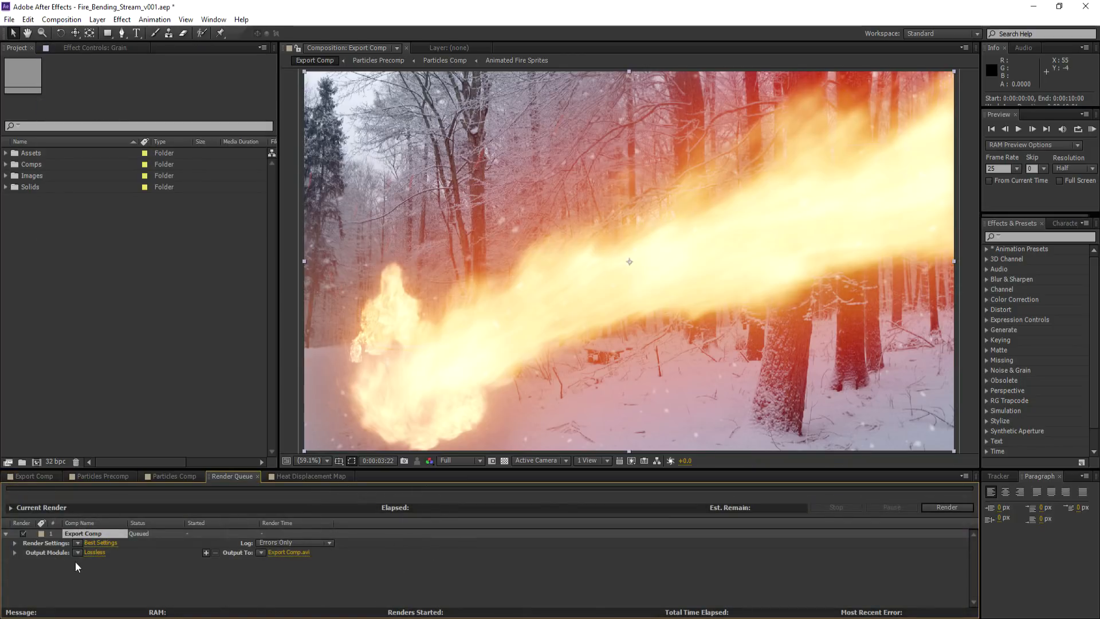
pyautogui.click(94, 552)
pyautogui.click(247, 157)
pyautogui.click(228, 408)
pyautogui.click(365, 213)
pyautogui.click(287, 172)
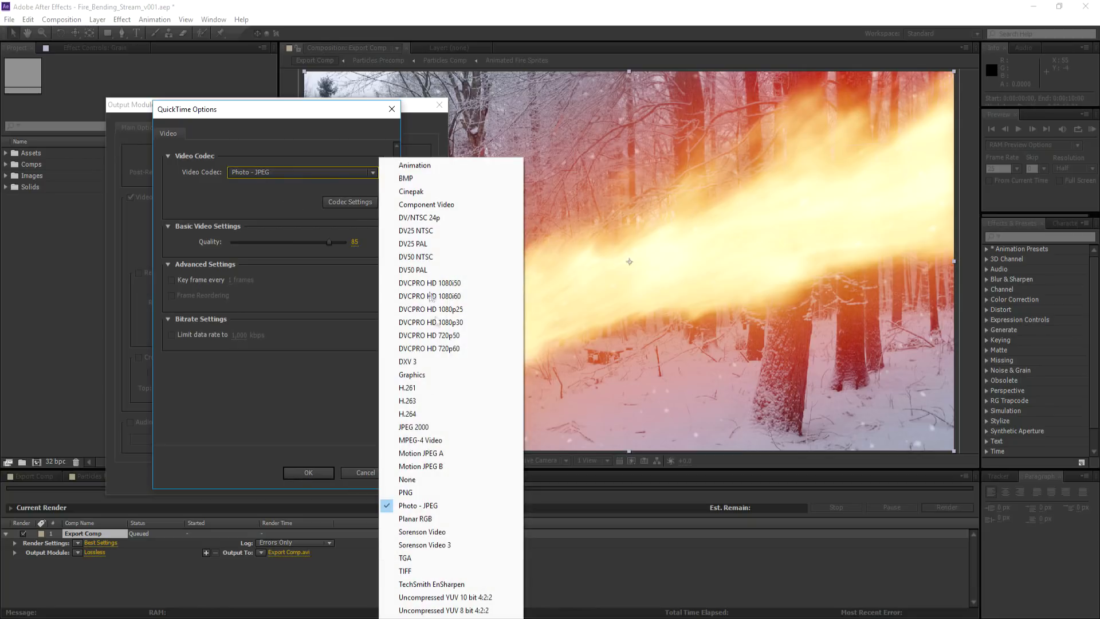
pyautogui.click(423, 507)
pyautogui.click(298, 479)
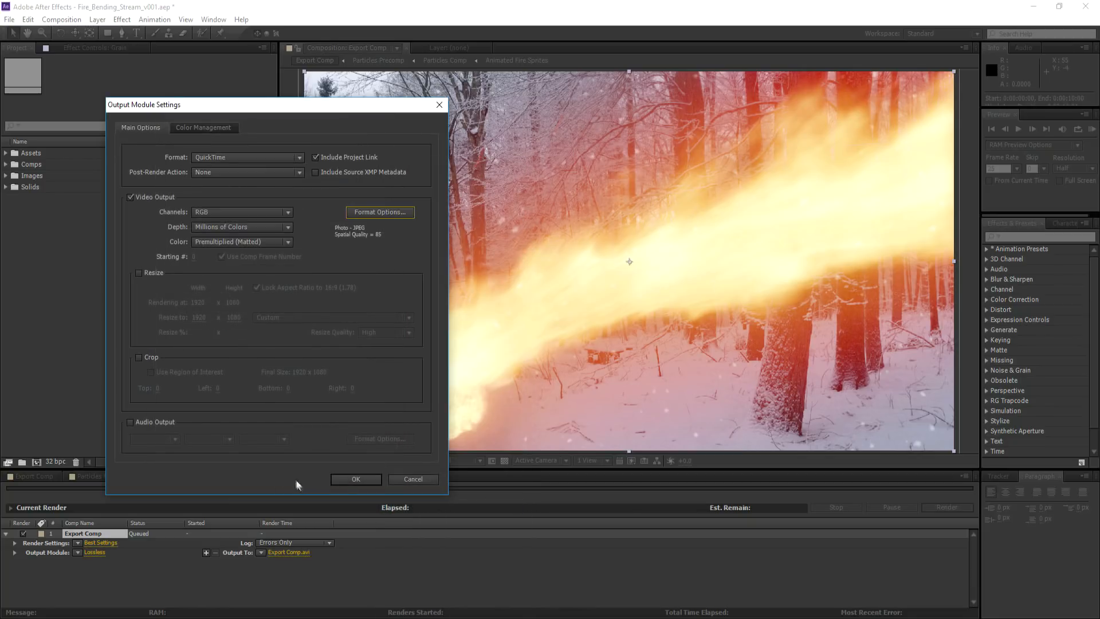
pyautogui.click(346, 480)
# Save the output movie as Fire_Trail_v001.mov in the Tutorial Renders folder and start the render
pyautogui.click(305, 551)
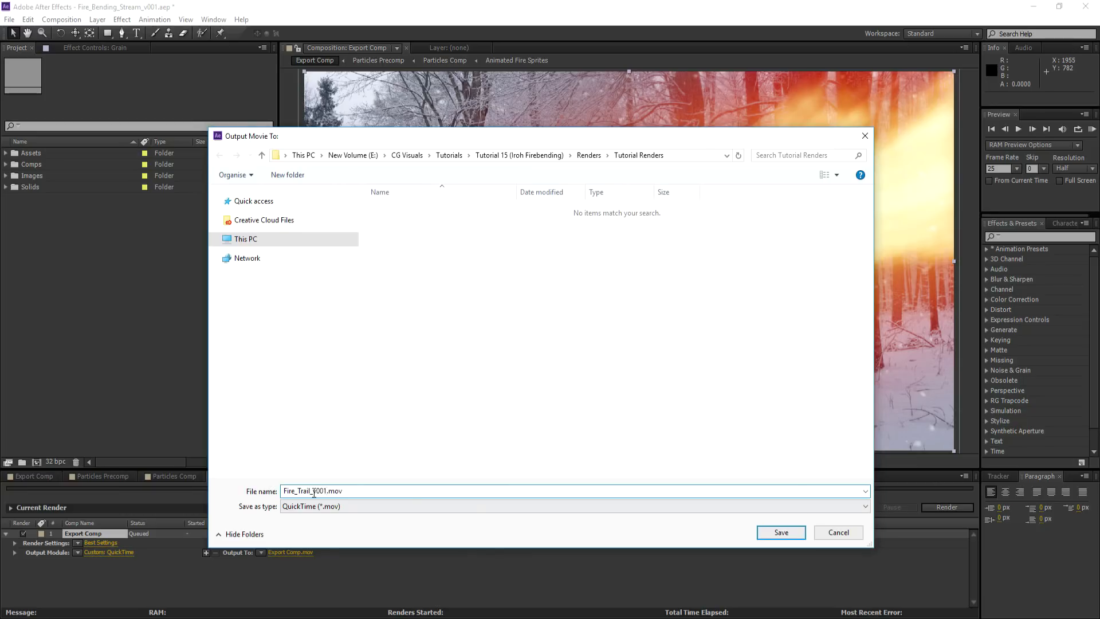
pyautogui.click(768, 533)
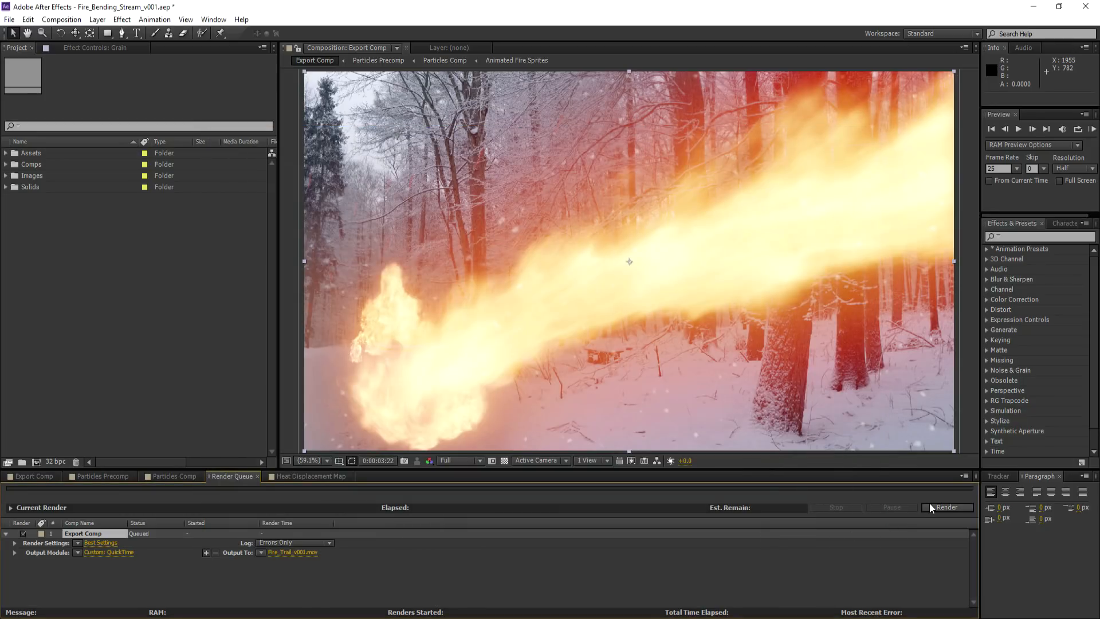
pyautogui.click(930, 508)
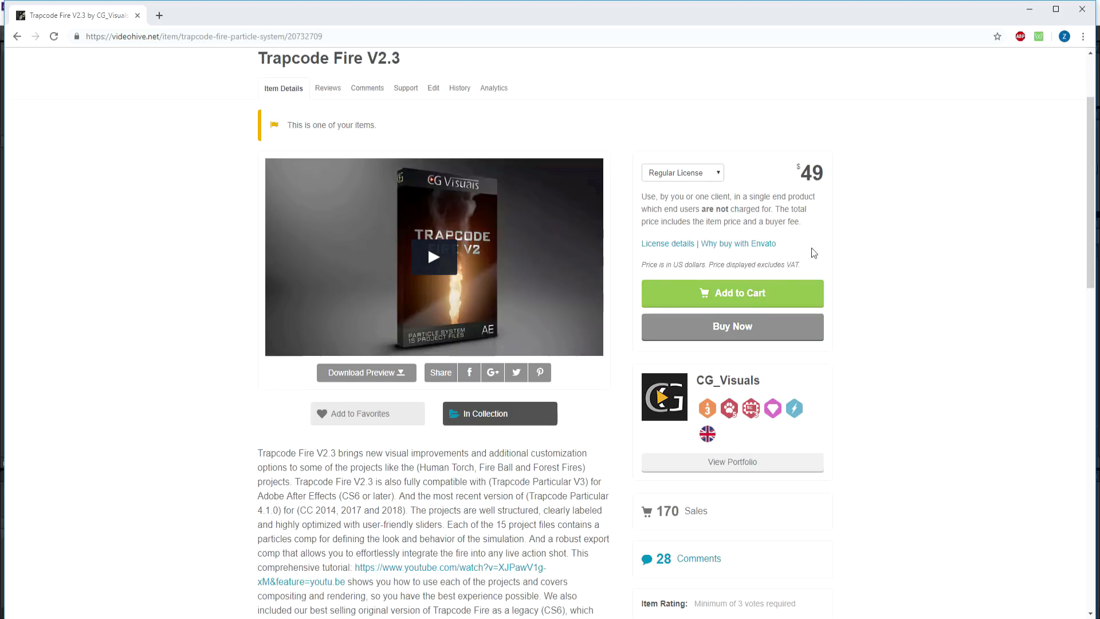
# Switch to the VideoHive page for Trapcode Fire V2.3 in the browser and look through its project file and sprite library previews
pyautogui.scroll(-8, 811, 252)
pyautogui.scroll(-1, 375, 310)
pyautogui.scroll(-8, 376, 311)
pyautogui.scroll(-10, 239, 321)
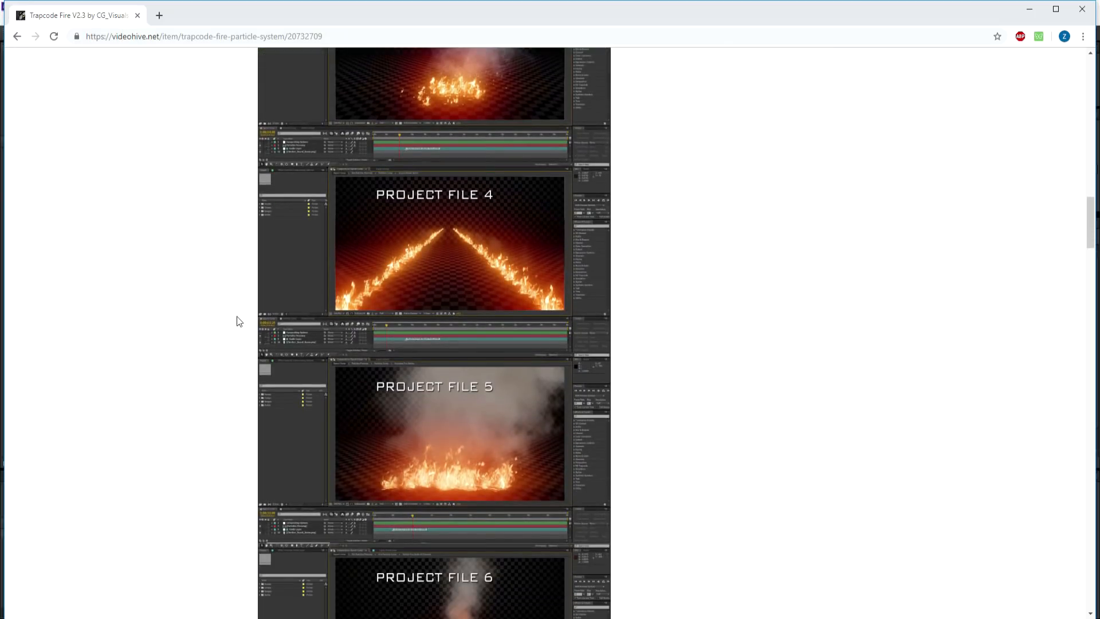
pyautogui.scroll(-11, 239, 321)
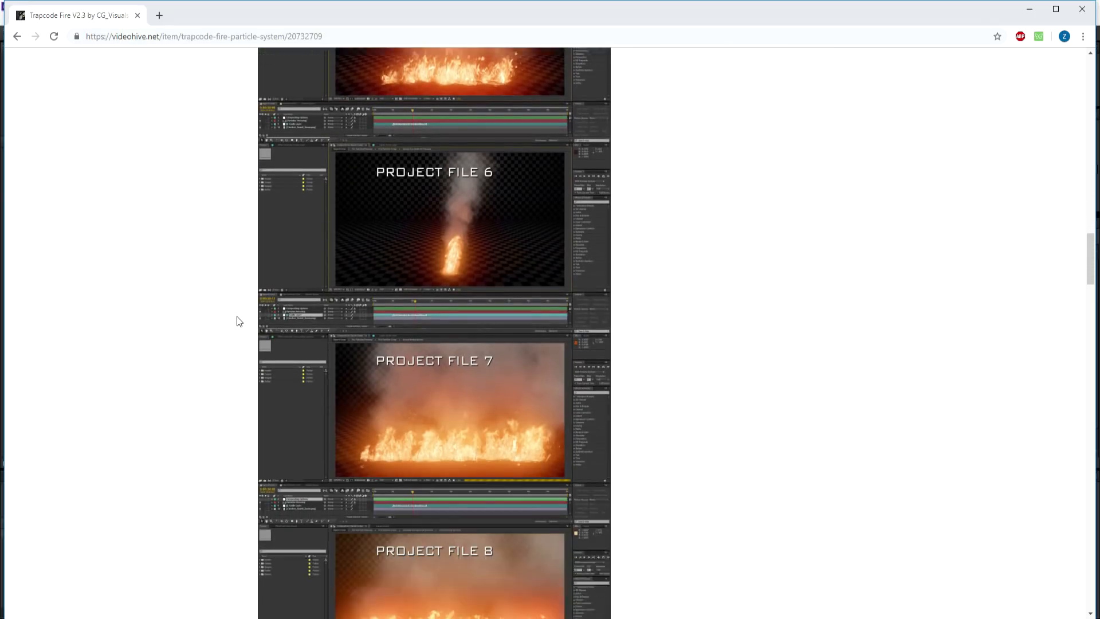
pyautogui.scroll(-9, 239, 321)
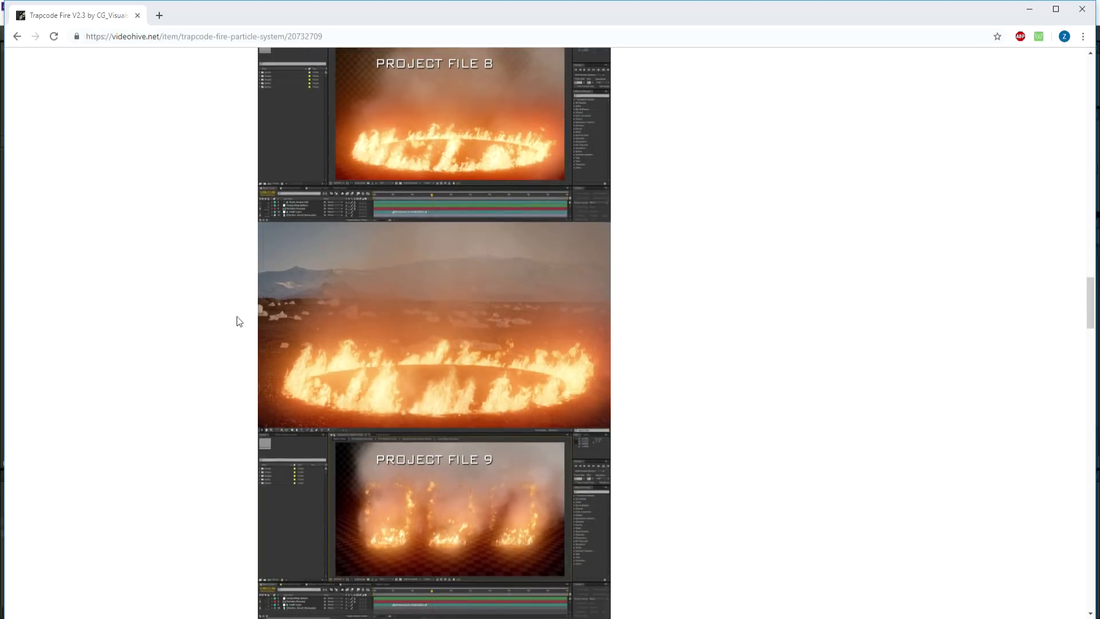
pyautogui.scroll(-5, 239, 321)
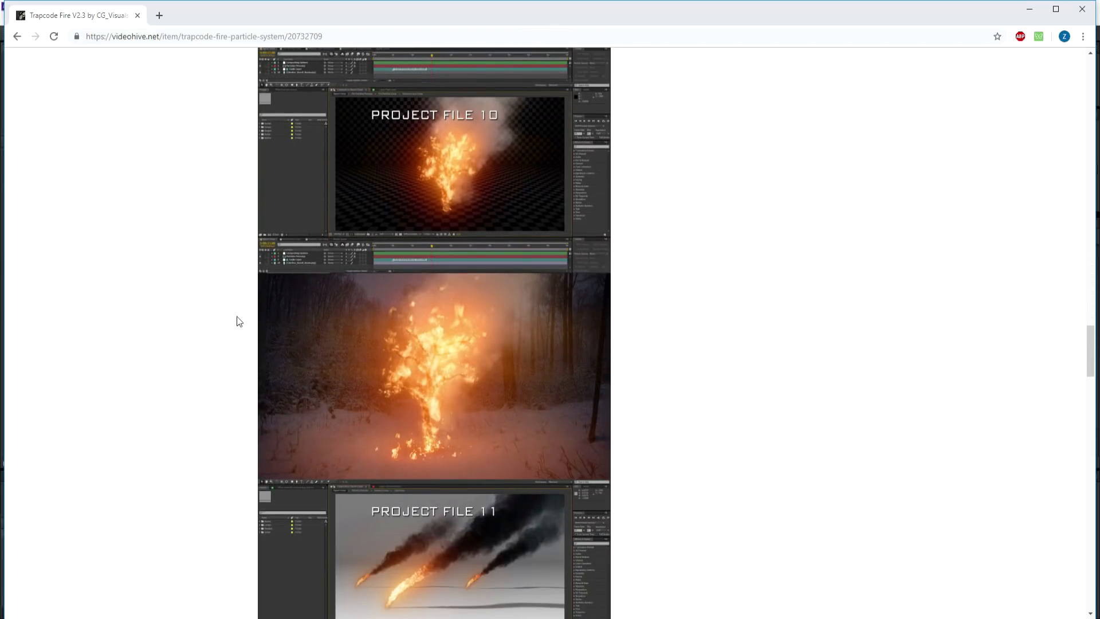
pyautogui.scroll(-12, 239, 321)
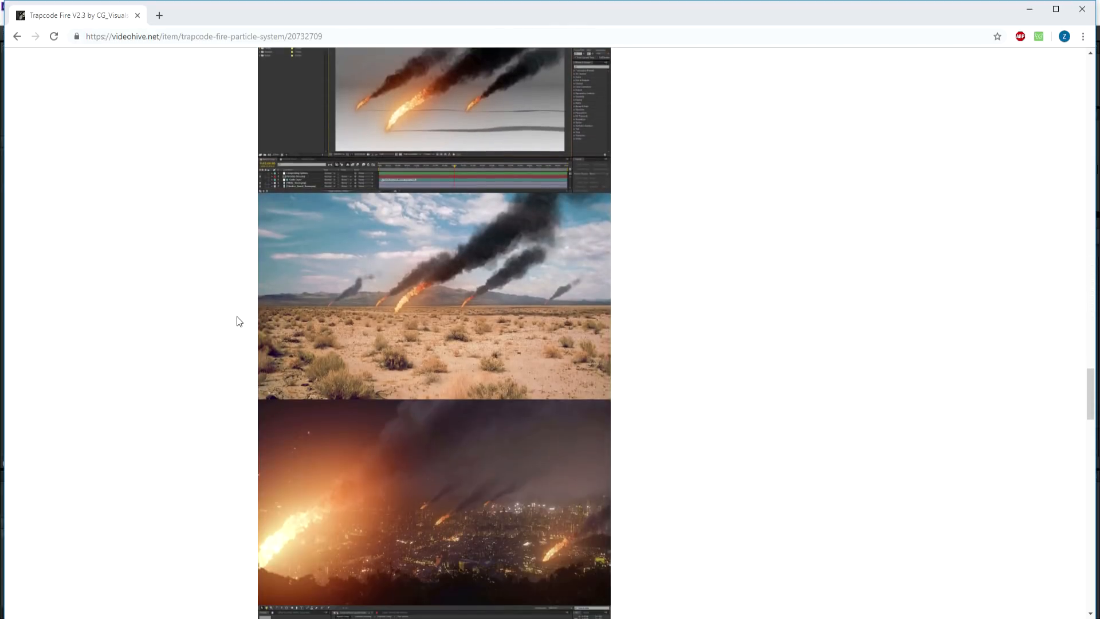
pyautogui.scroll(-9, 239, 321)
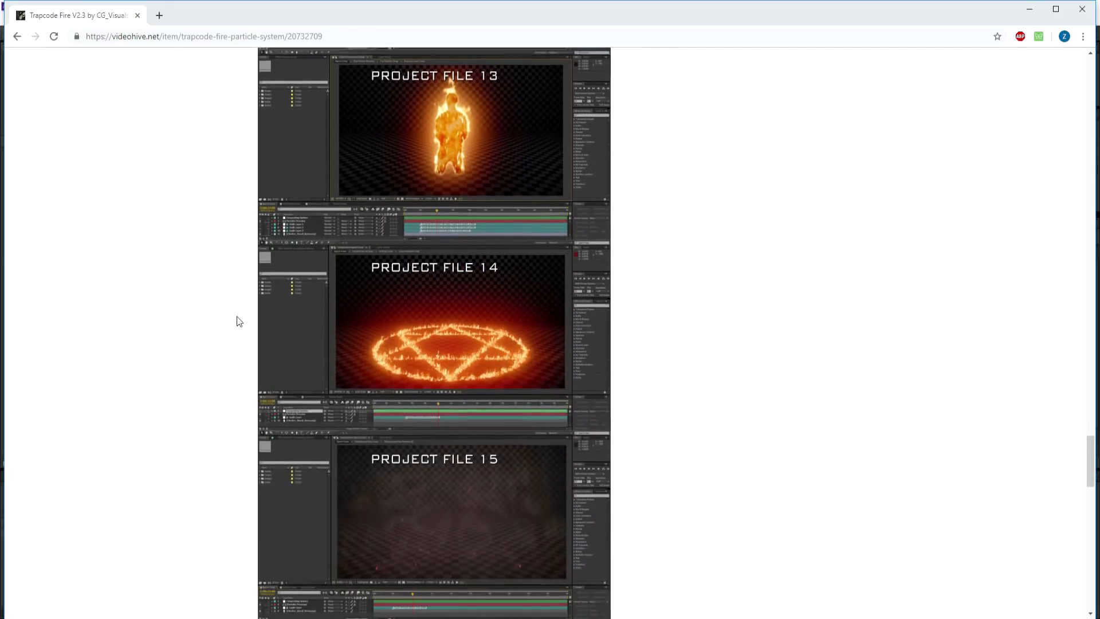
pyautogui.scroll(-9, 231, 280)
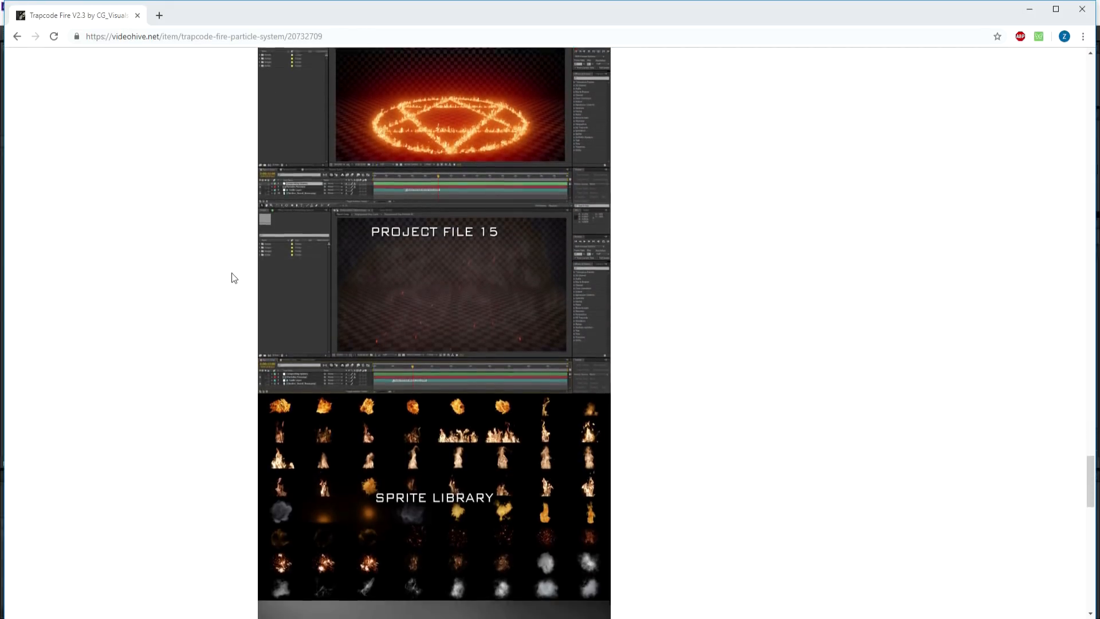
pyautogui.scroll(-2, 232, 272)
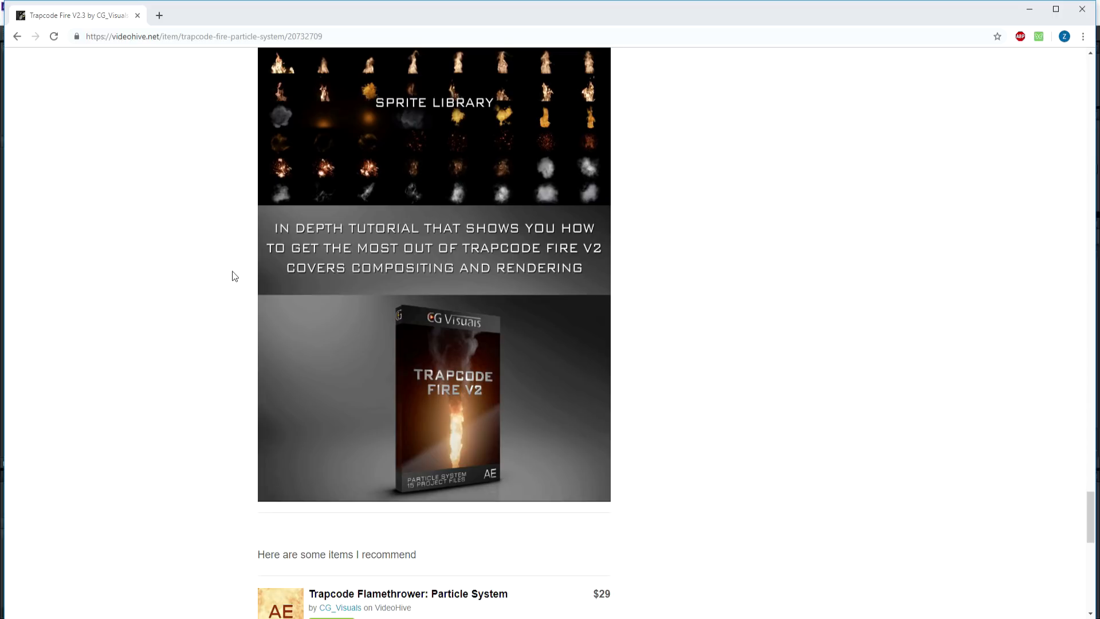